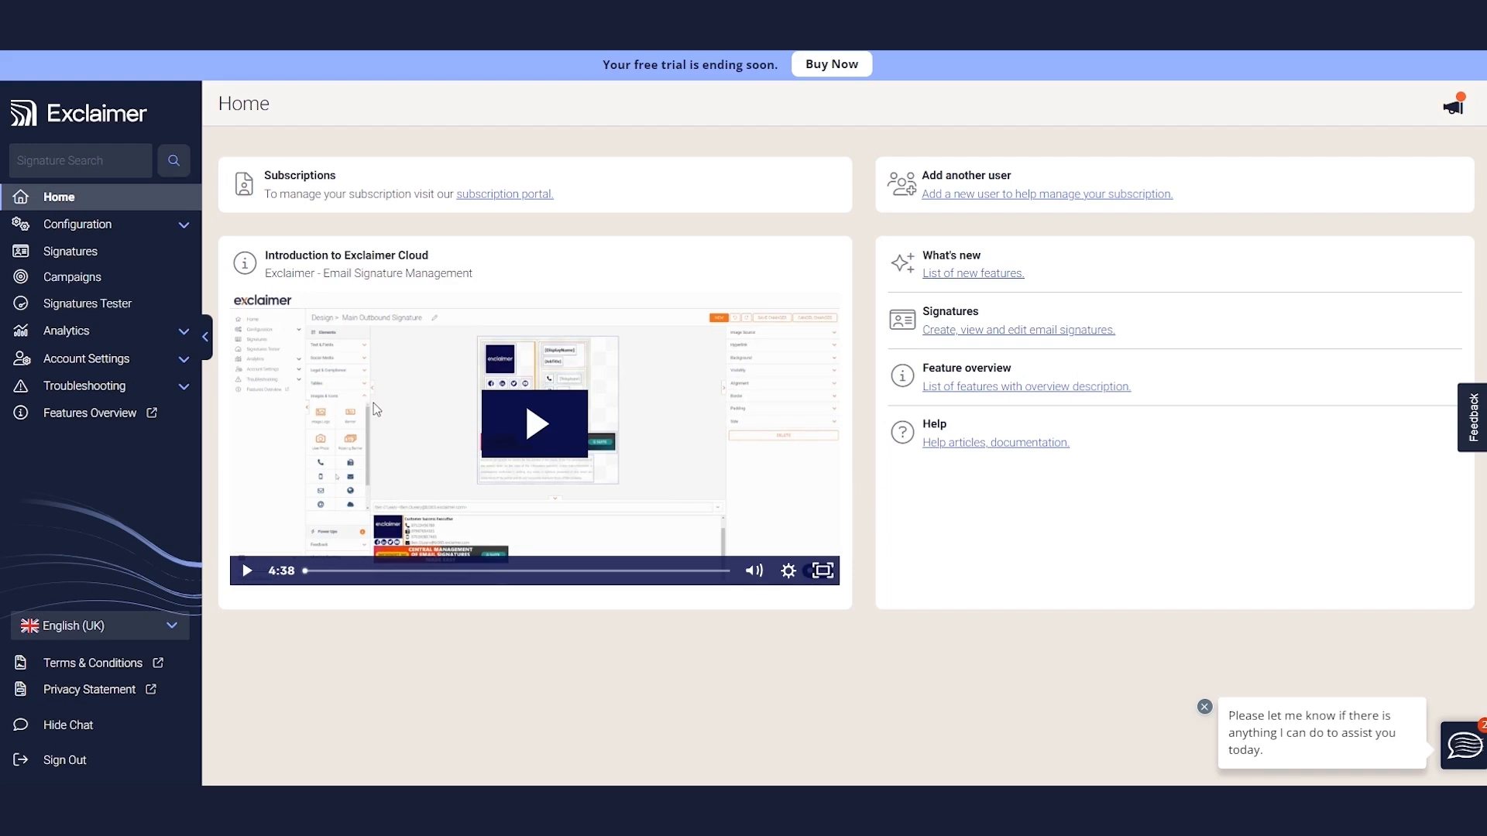
- Create a new blank signature without a predefined table shape
{"action": "left_click", "coordinate": [119, 268]}
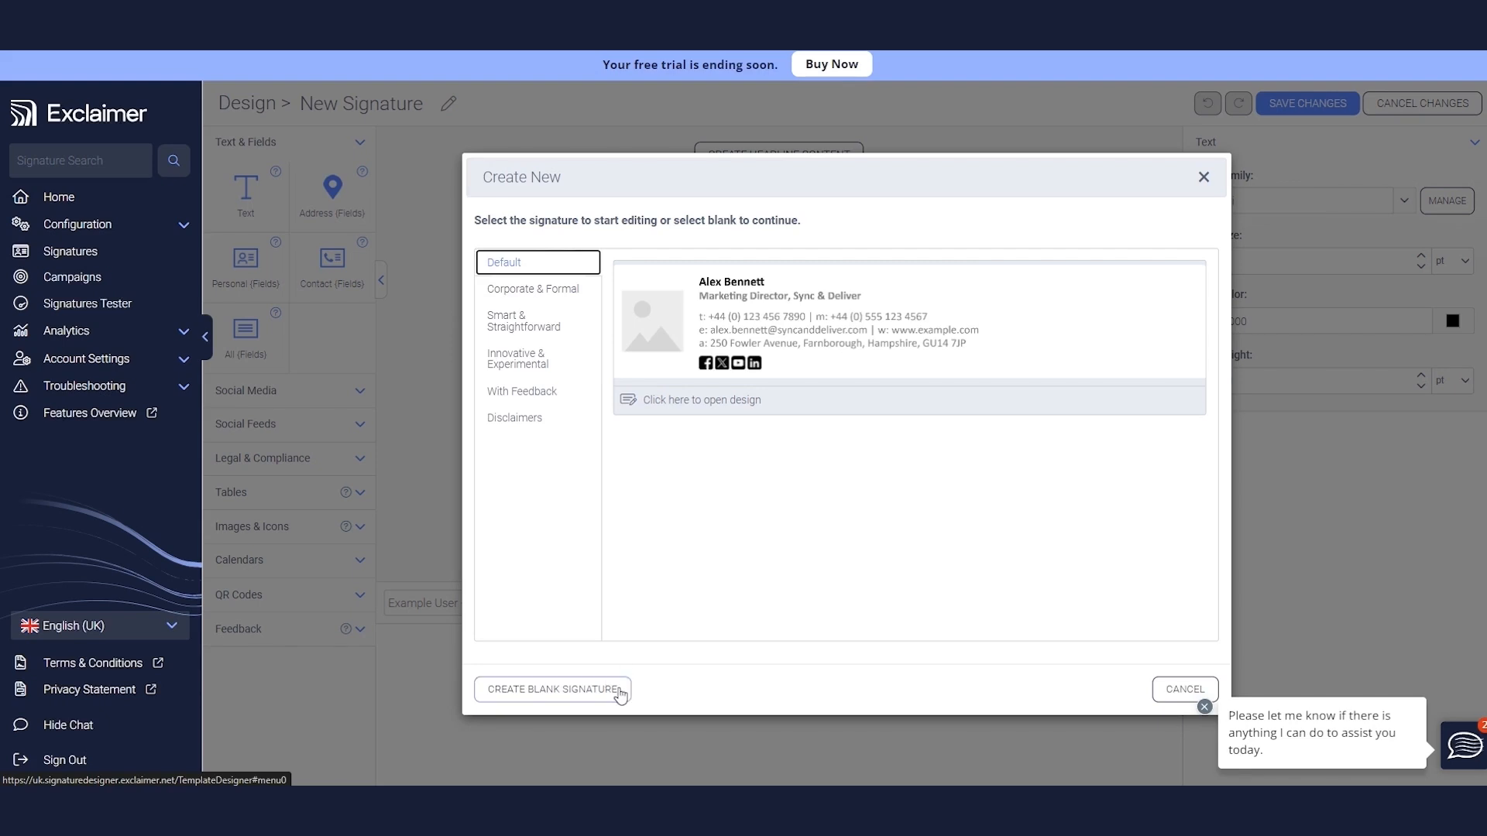
{"action": "left_click", "coordinate": [620, 690]}
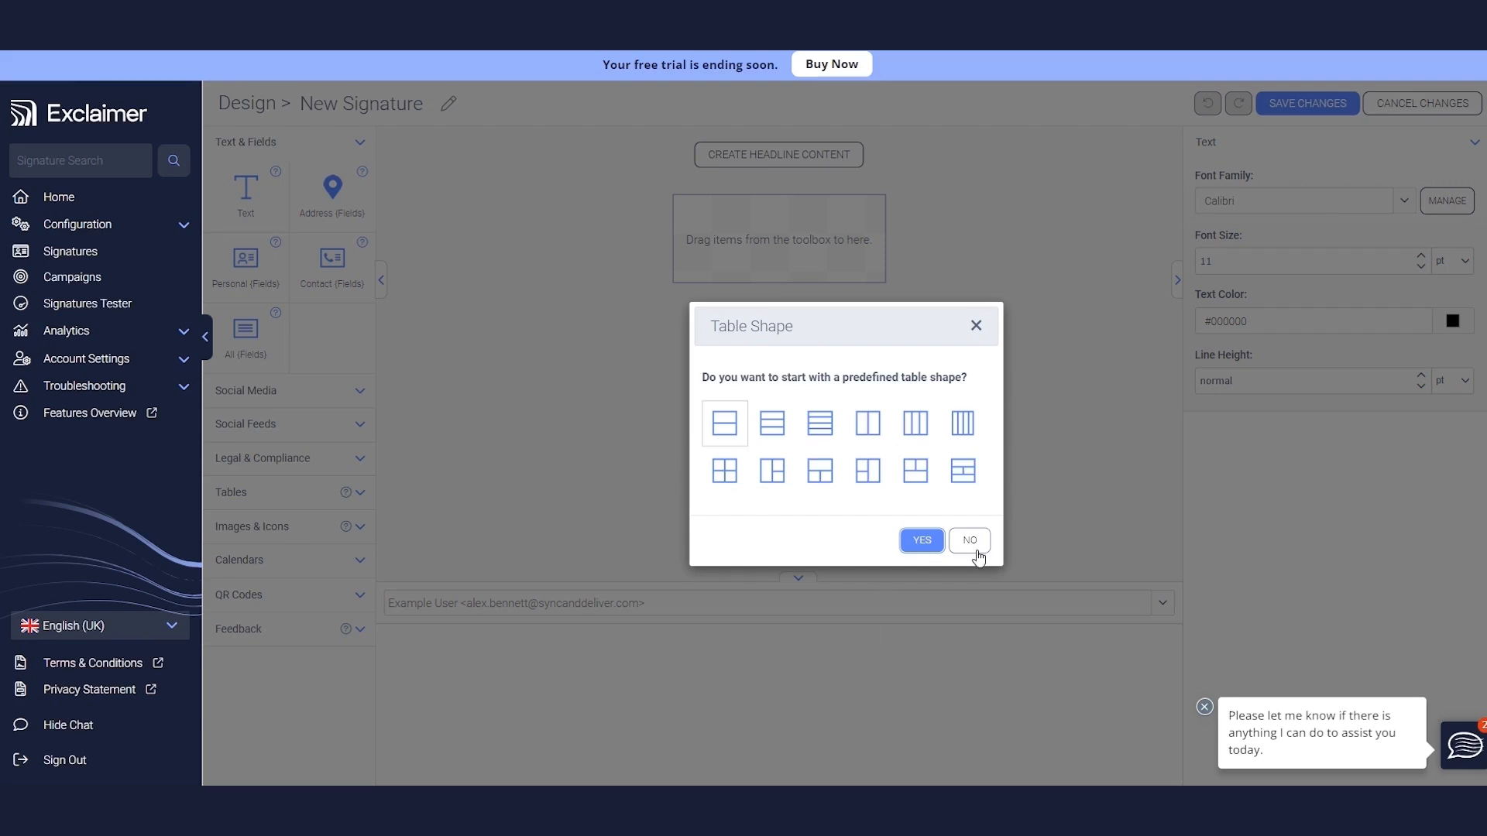
{"action": "left_click", "coordinate": [970, 542]}
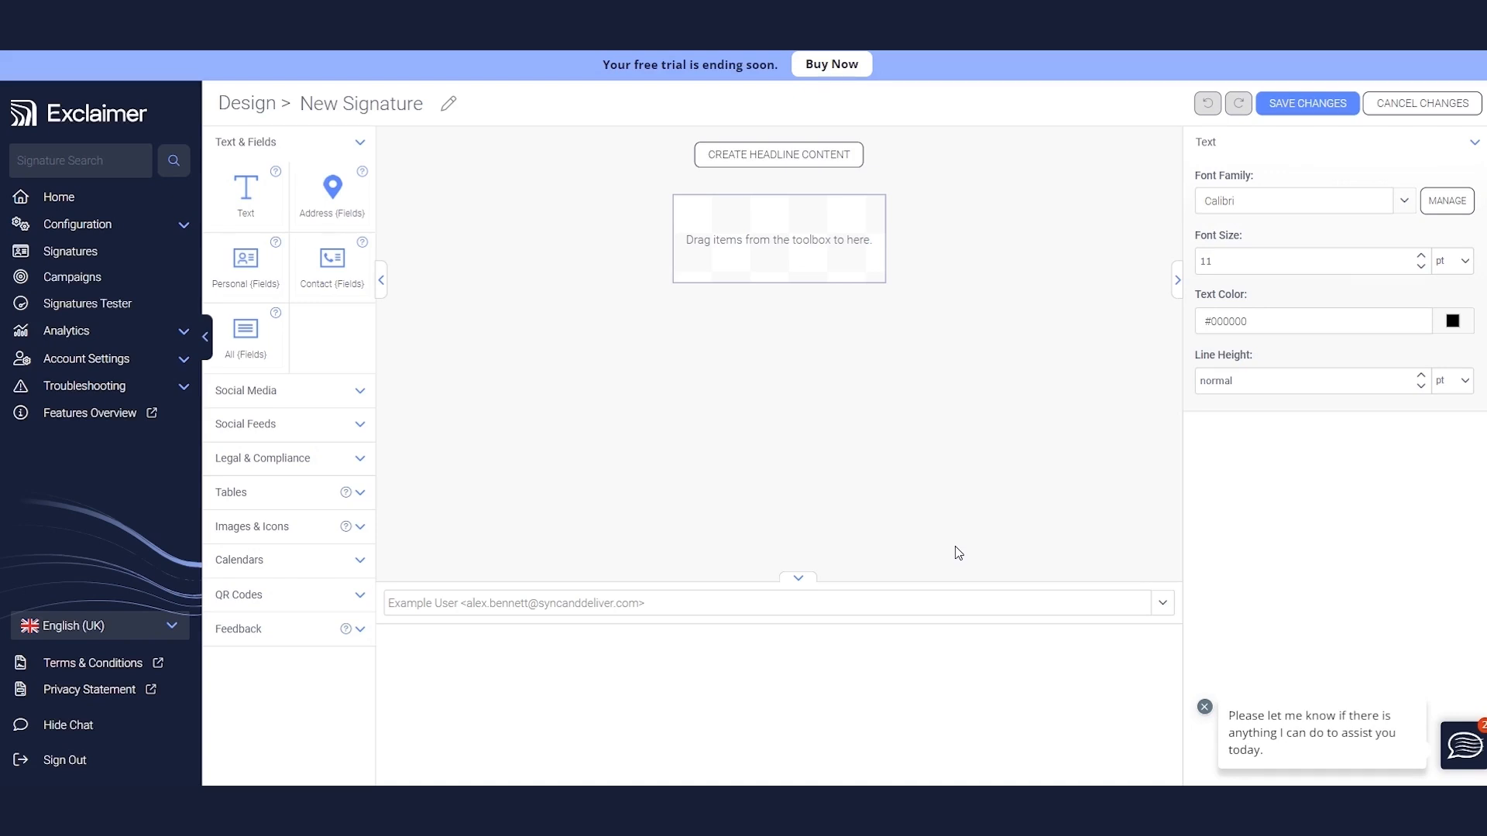
- Try searching the preview's user selector for "em", with the preview area temporarily enlarged
{"action": "left_click", "coordinate": [790, 255]}
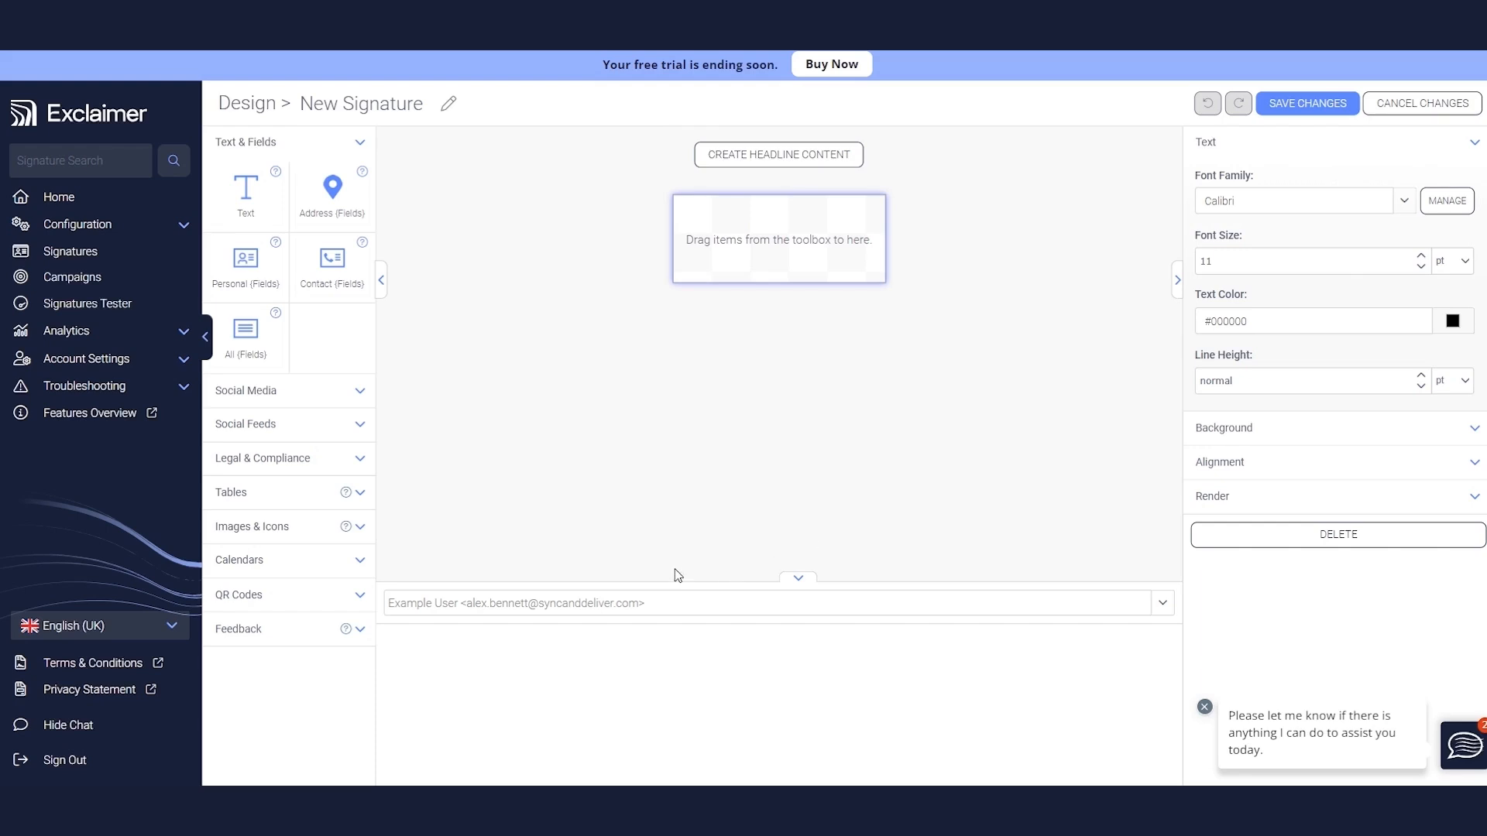
{"action": "left_click_drag", "start_coordinate": [664, 583], "coordinate": [673, 431]}
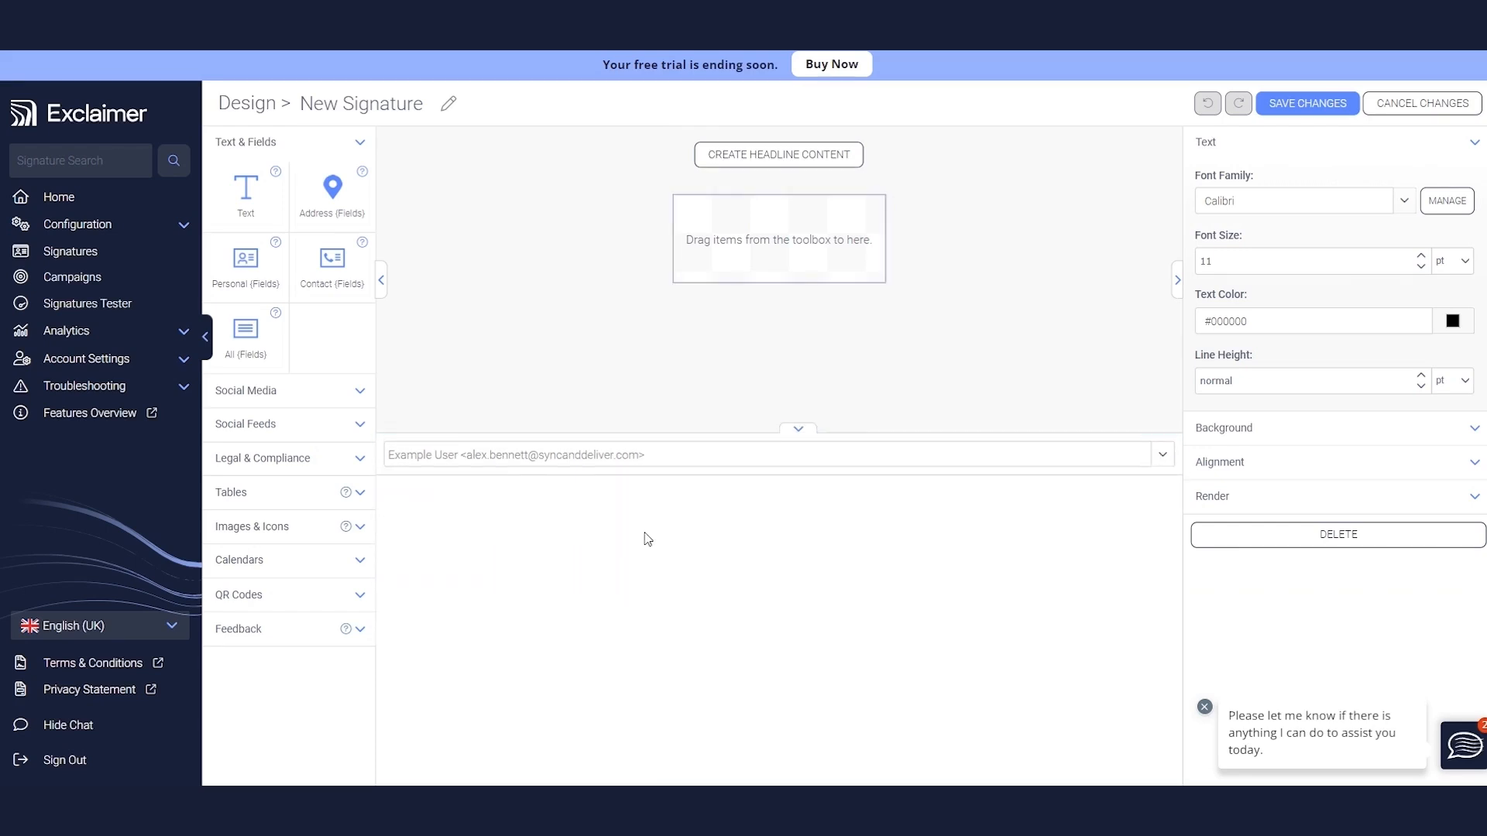
{"action": "left_click", "coordinate": [733, 455]}
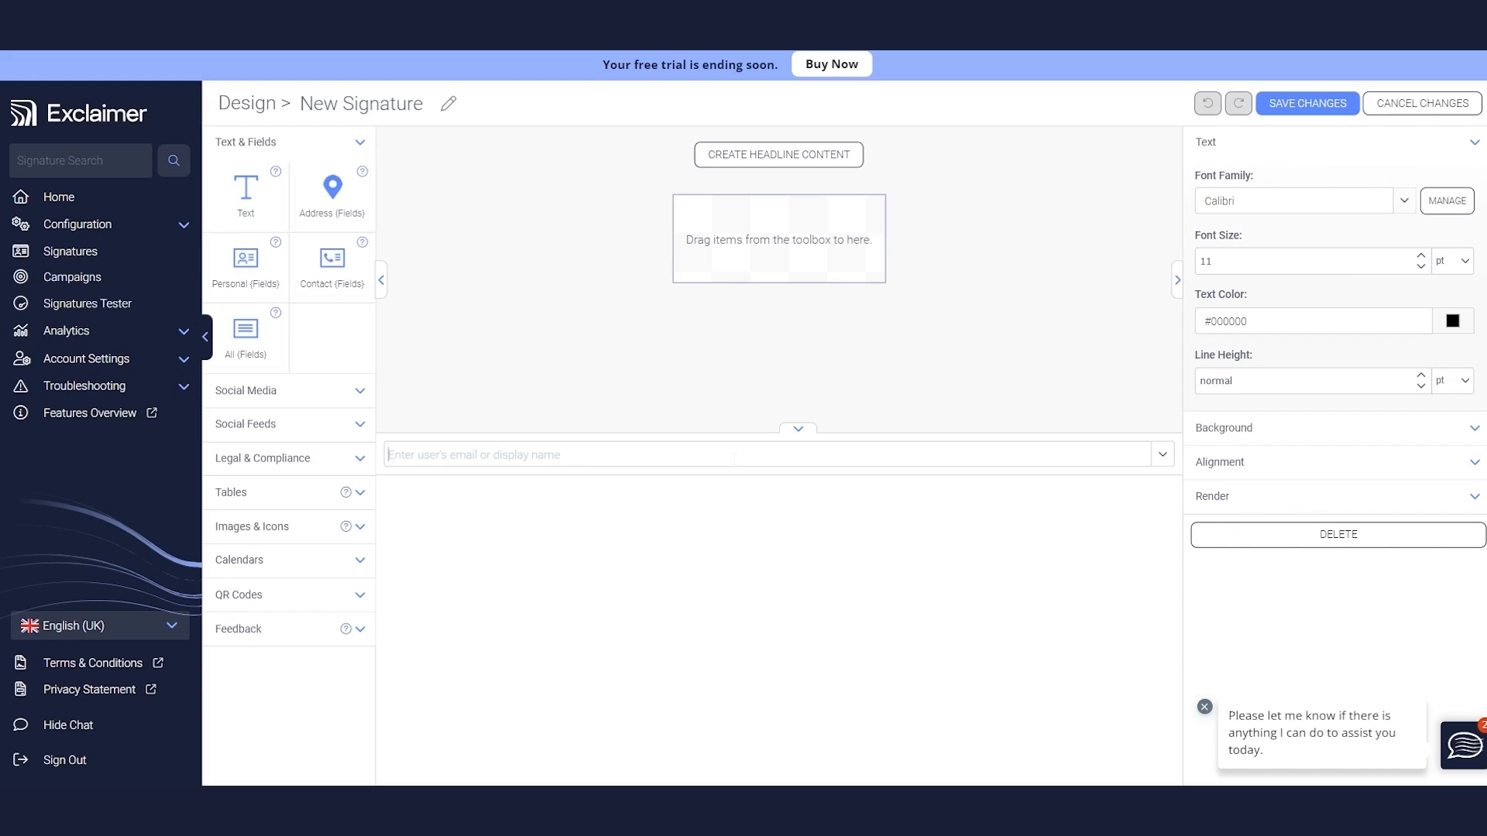
{"action": "type", "text": "em"}
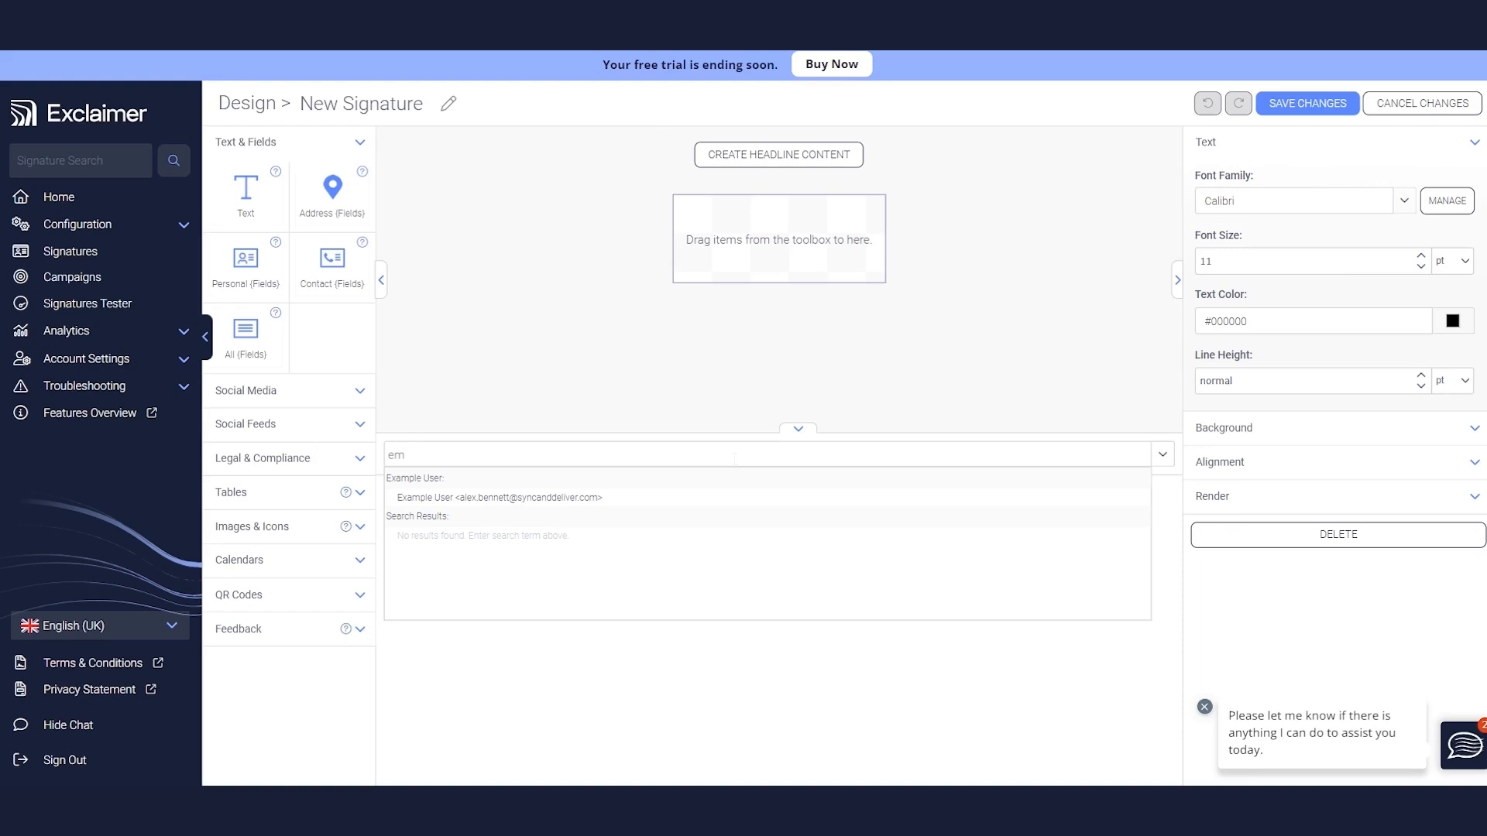
{"action": "left_click", "coordinate": [788, 374]}
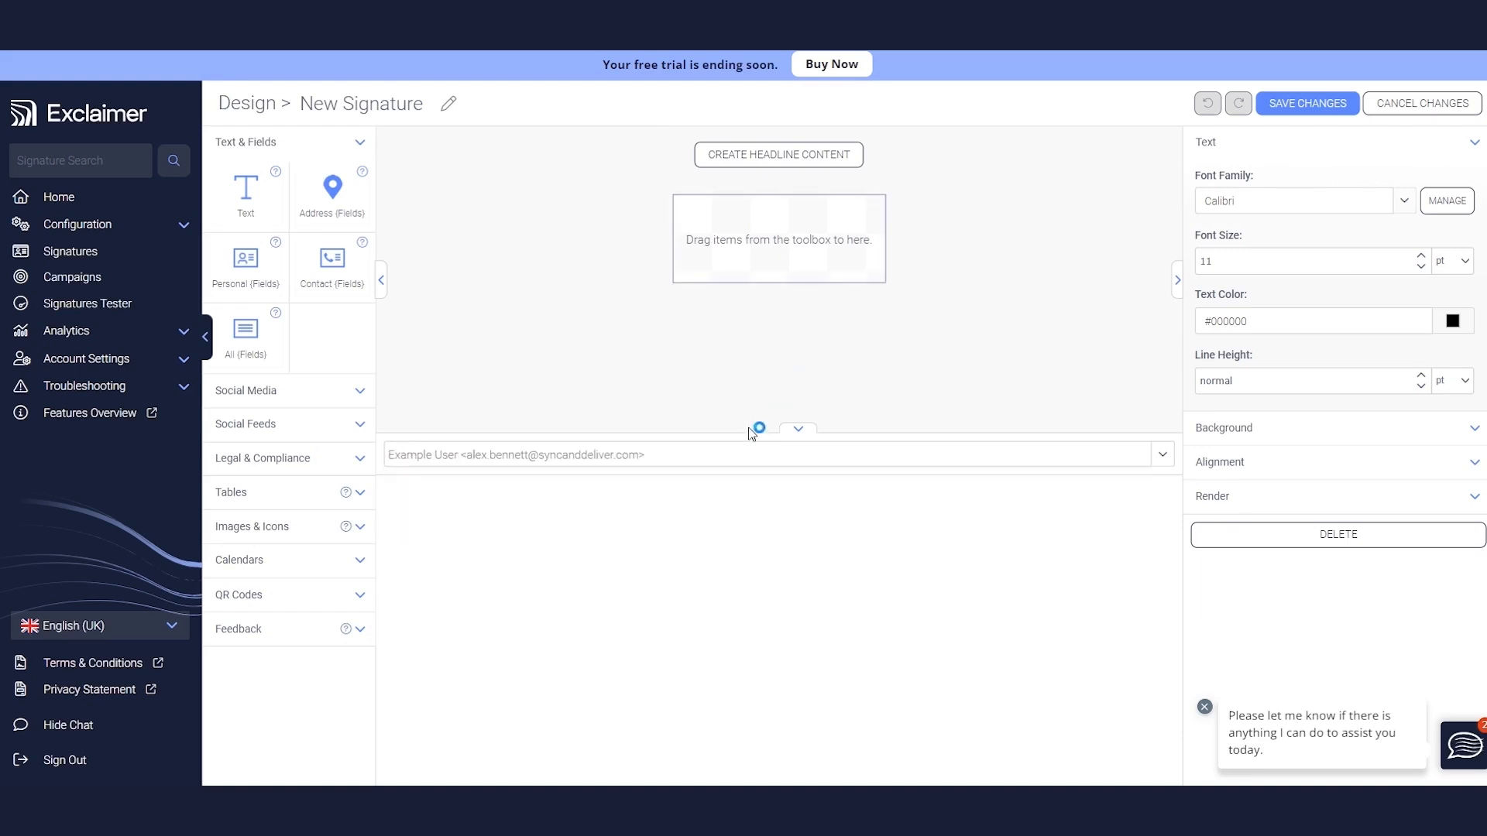
{"action": "left_click_drag", "start_coordinate": [710, 430], "coordinate": [684, 582]}
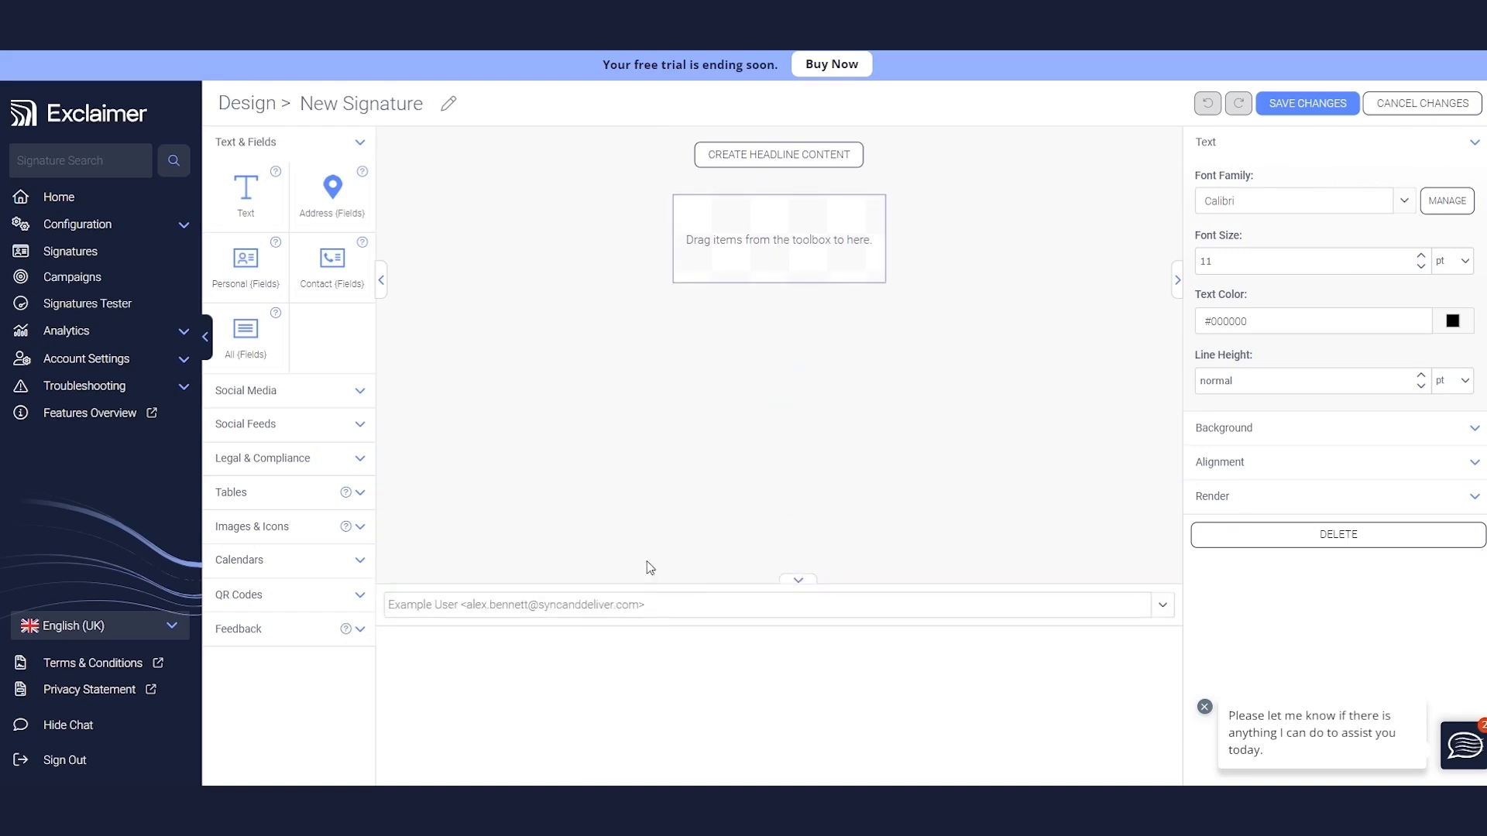
- Build the layout from a three-row table, a two-column table in its first row, and a three-row table in that table's second column
{"action": "left_click", "coordinate": [305, 505]}
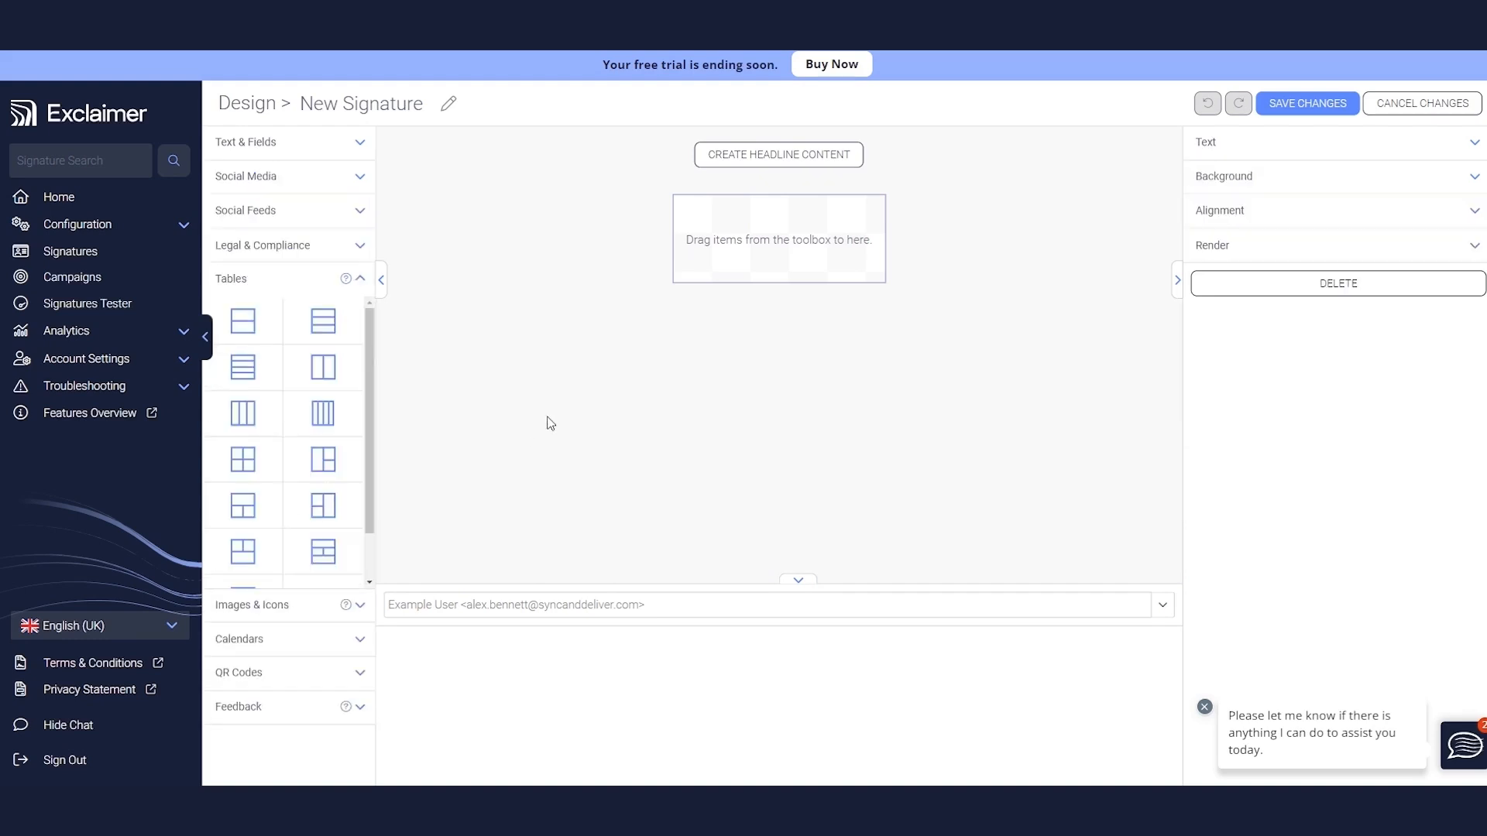
{"action": "mouse_move", "coordinate": [319, 318]}
{"action": "left_mouse_down"}
{"action": "mouse_move", "coordinate": [685, 248]}
{"action": "mouse_move", "coordinate": [666, 242]}
{"action": "left_mouse_up"}
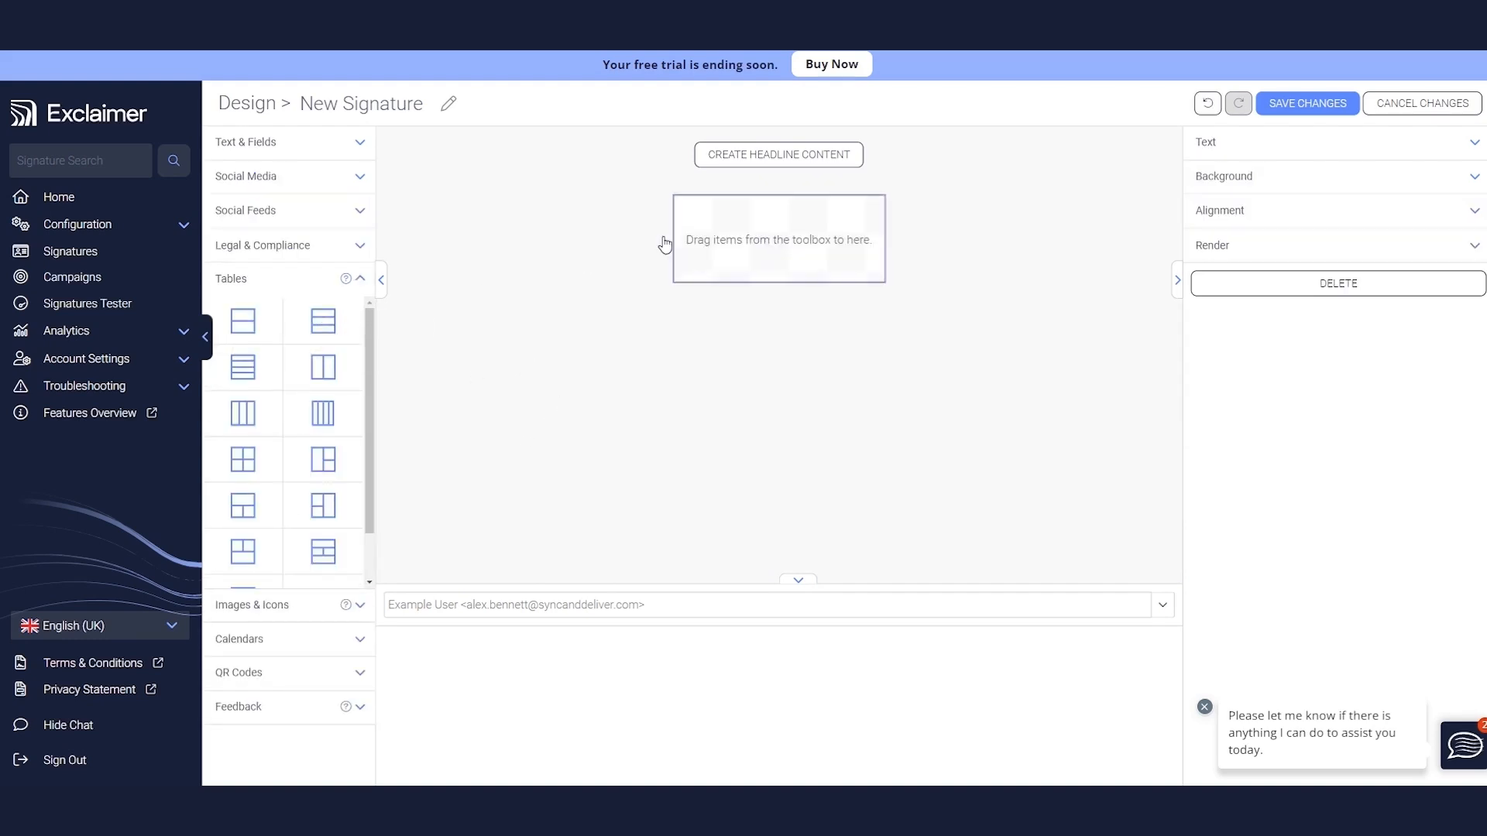
{"action": "mouse_move", "coordinate": [320, 369]}
{"action": "left_mouse_down"}
{"action": "mouse_move", "coordinate": [406, 383]}
{"action": "mouse_move", "coordinate": [776, 219]}
{"action": "left_mouse_up"}
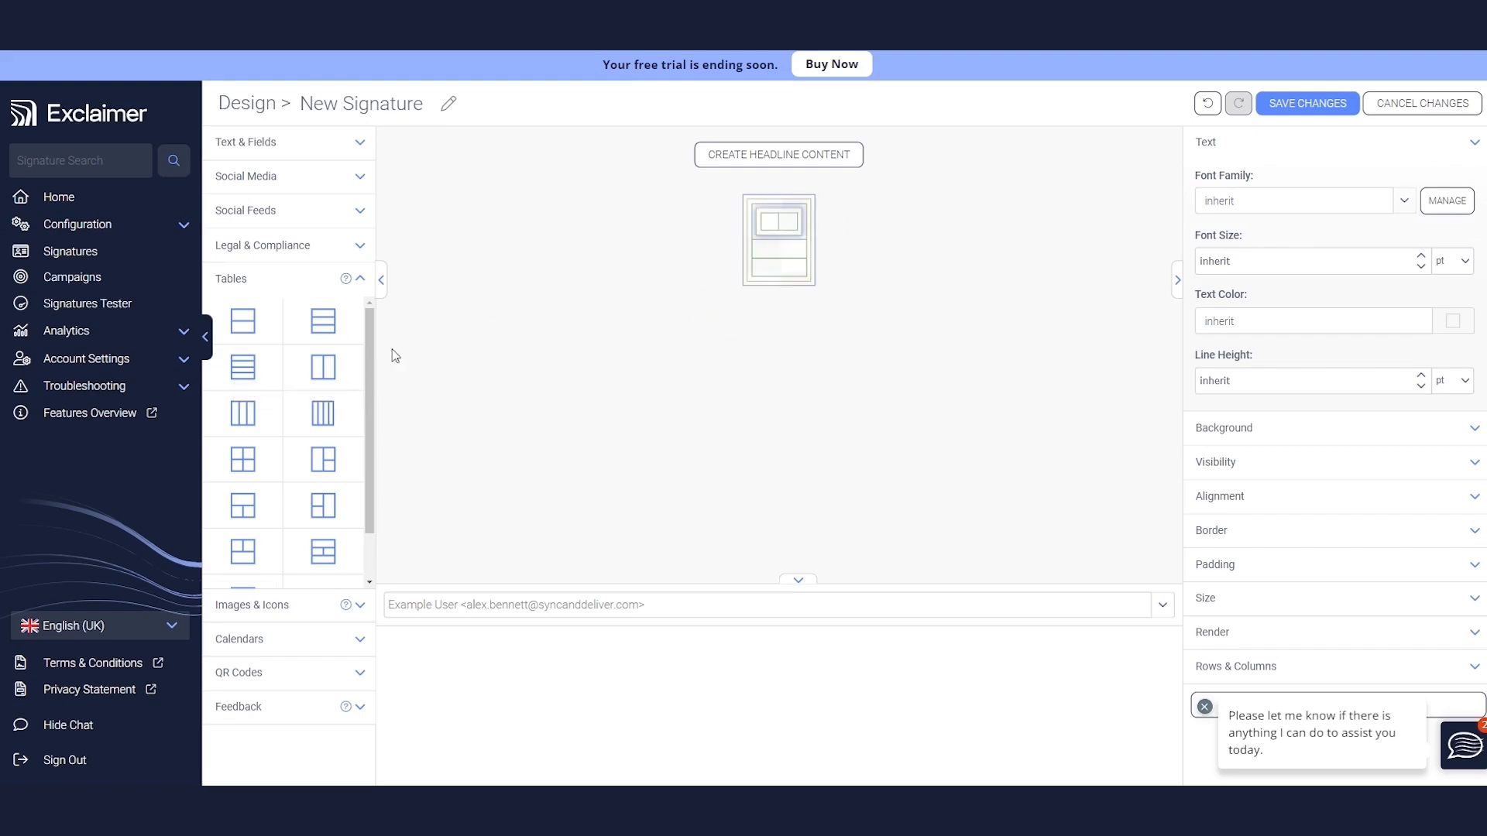
{"action": "mouse_move", "coordinate": [319, 323]}
{"action": "left_mouse_down"}
{"action": "mouse_move", "coordinate": [774, 256]}
{"action": "mouse_move", "coordinate": [806, 234]}
{"action": "mouse_move", "coordinate": [790, 232]}
{"action": "left_mouse_up"}
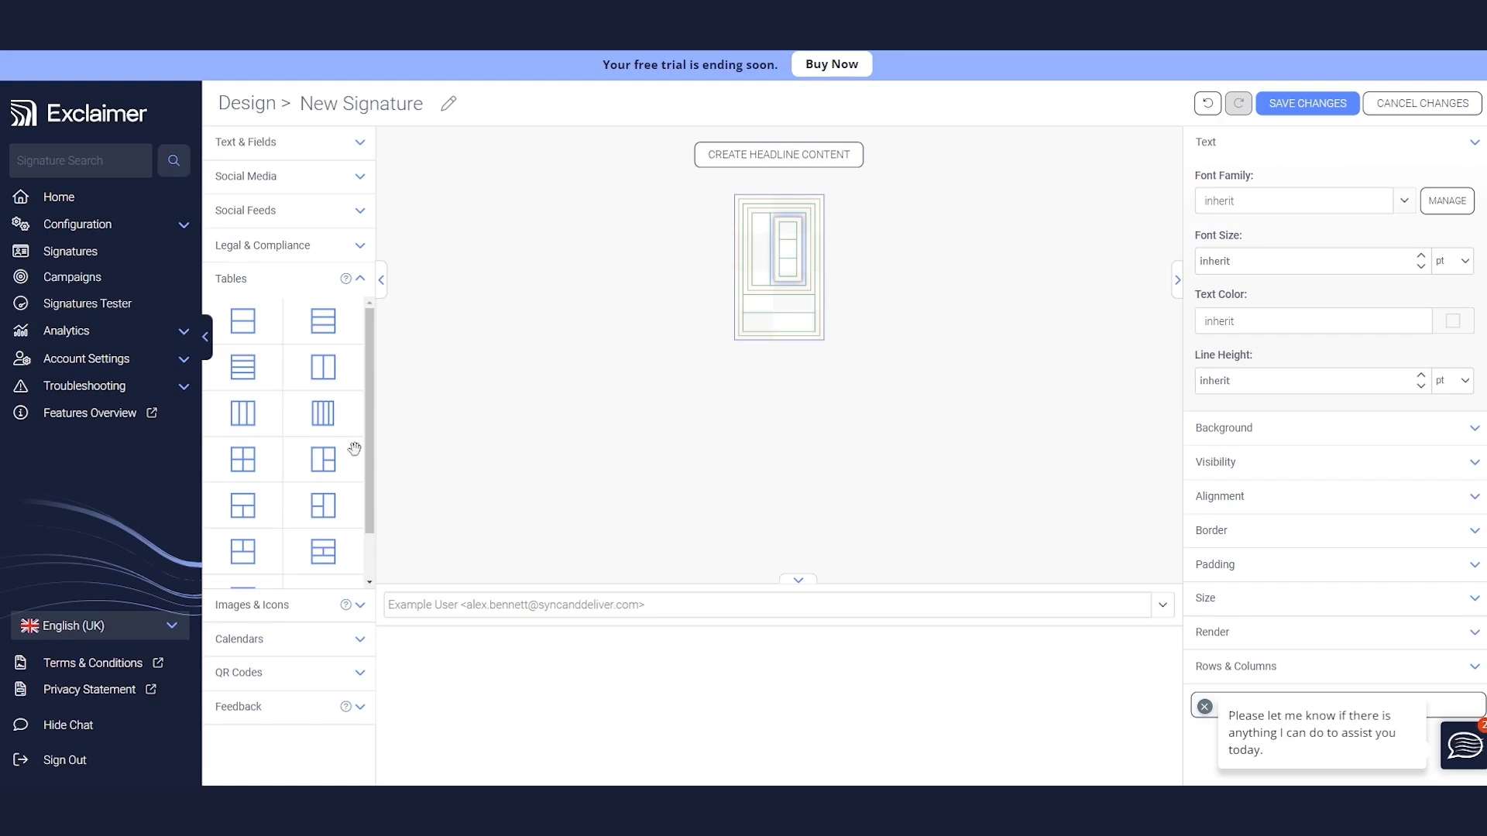
{"action": "scroll", "coordinate": [255, 529], "scroll_direction": "down", "scroll_amount": 1}
{"action": "mouse_move", "coordinate": [255, 530]}
{"action": "left_mouse_down"}
{"action": "mouse_move", "coordinate": [751, 433]}
{"action": "mouse_move", "coordinate": [821, 329]}
{"action": "left_mouse_up"}
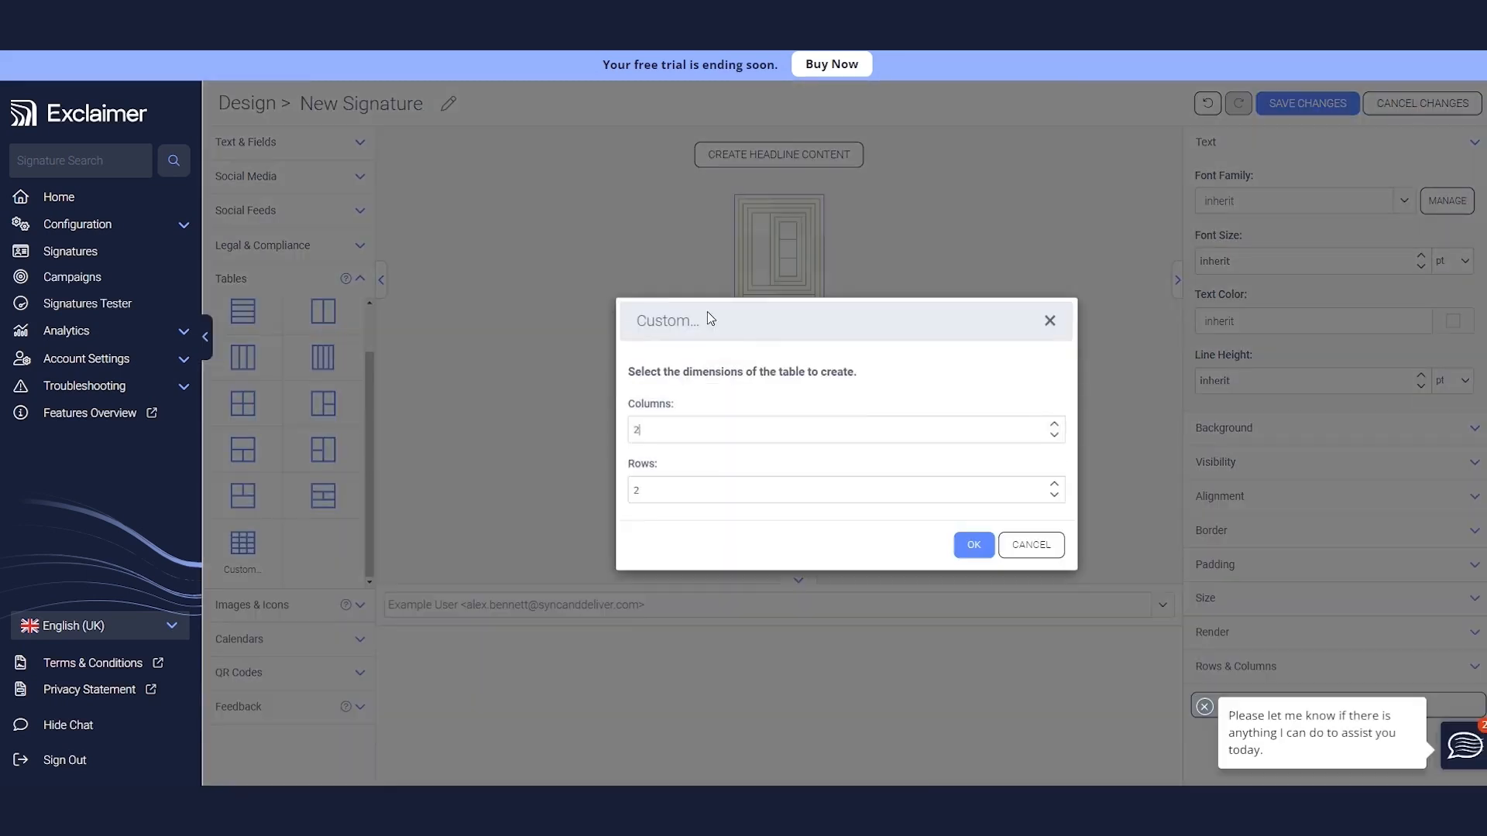
{"action": "left_click", "coordinate": [1051, 321]}
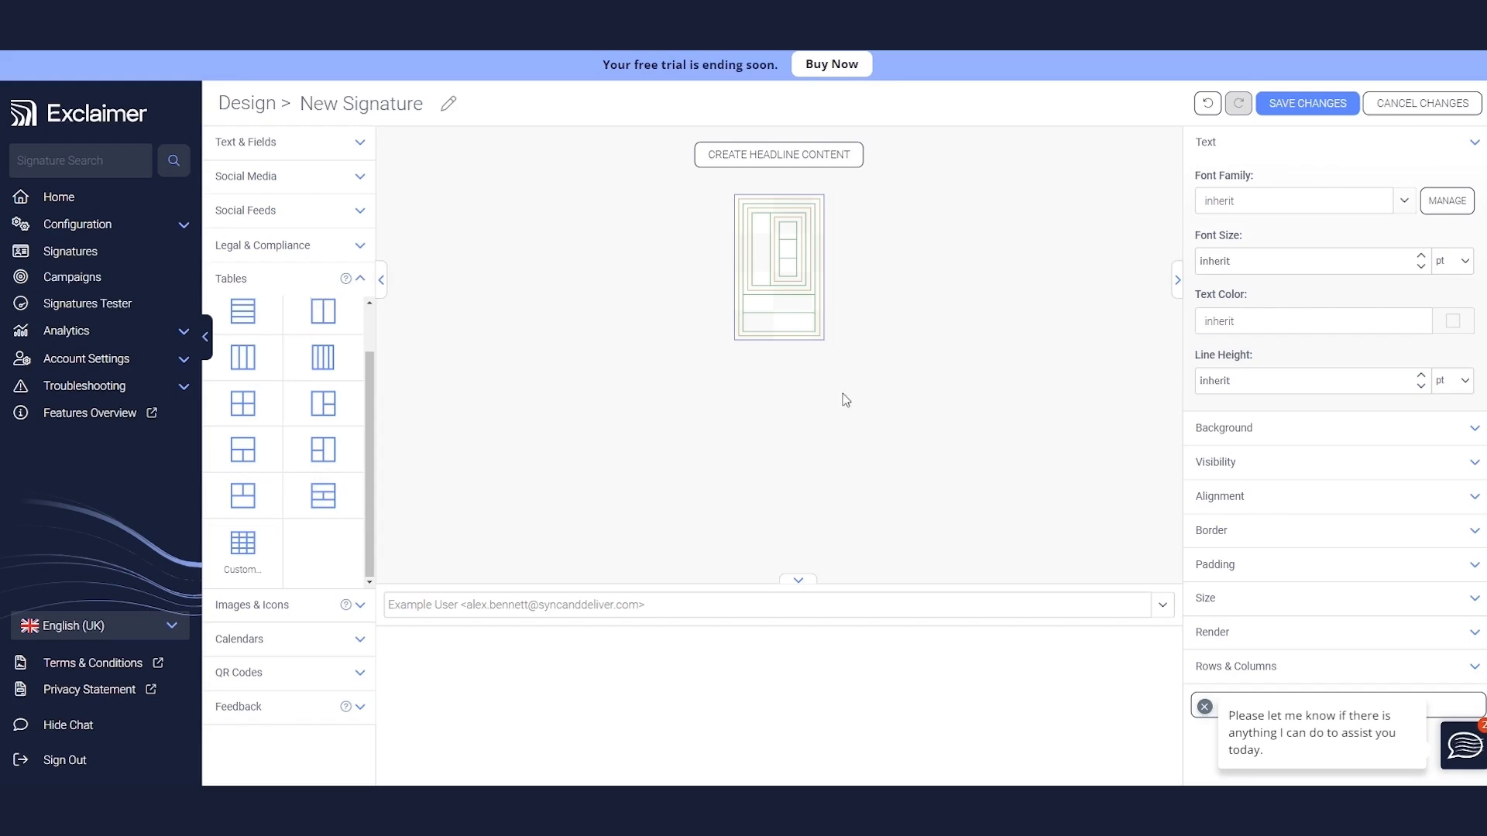
- Start a personal fields block in the first row of the innermost three-row table
{"action": "left_click", "coordinate": [841, 347]}
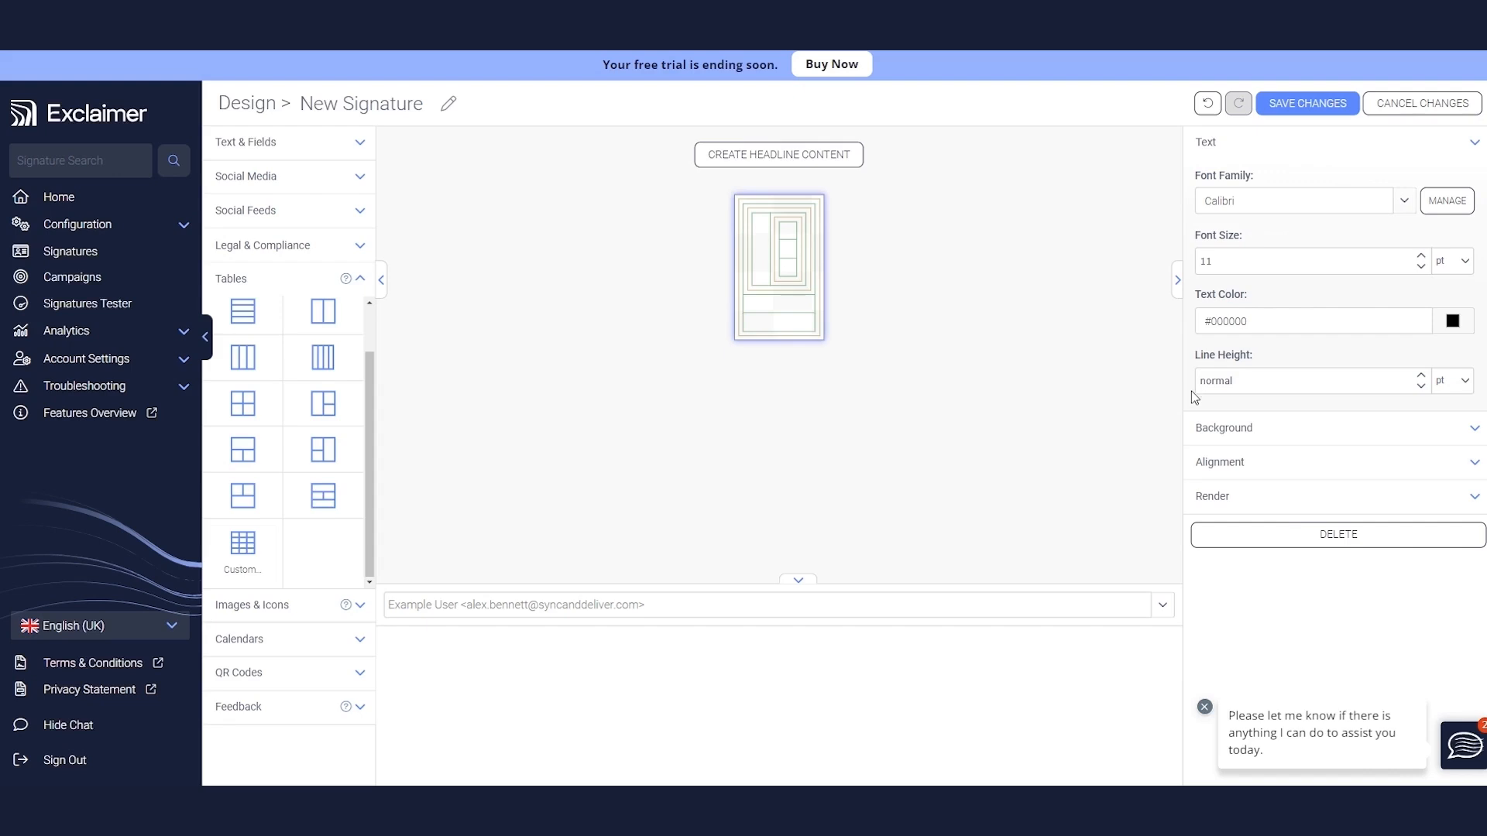
{"action": "left_click", "coordinate": [280, 280]}
{"action": "left_click", "coordinate": [306, 151]}
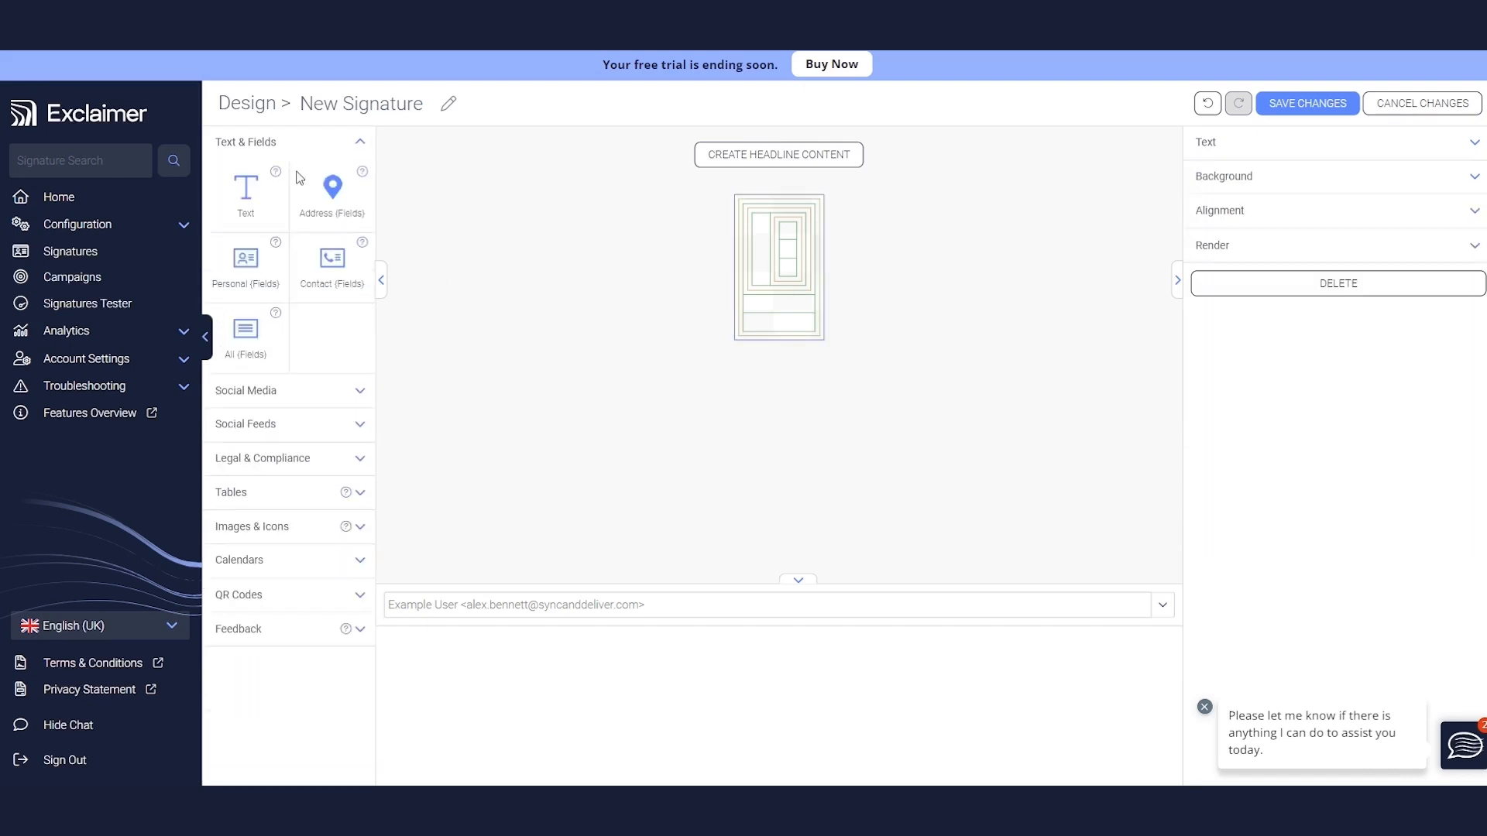
{"action": "mouse_move", "coordinate": [232, 264]}
{"action": "left_mouse_down"}
{"action": "mouse_move", "coordinate": [739, 275]}
{"action": "mouse_move", "coordinate": [788, 243]}
{"action": "left_mouse_up"}
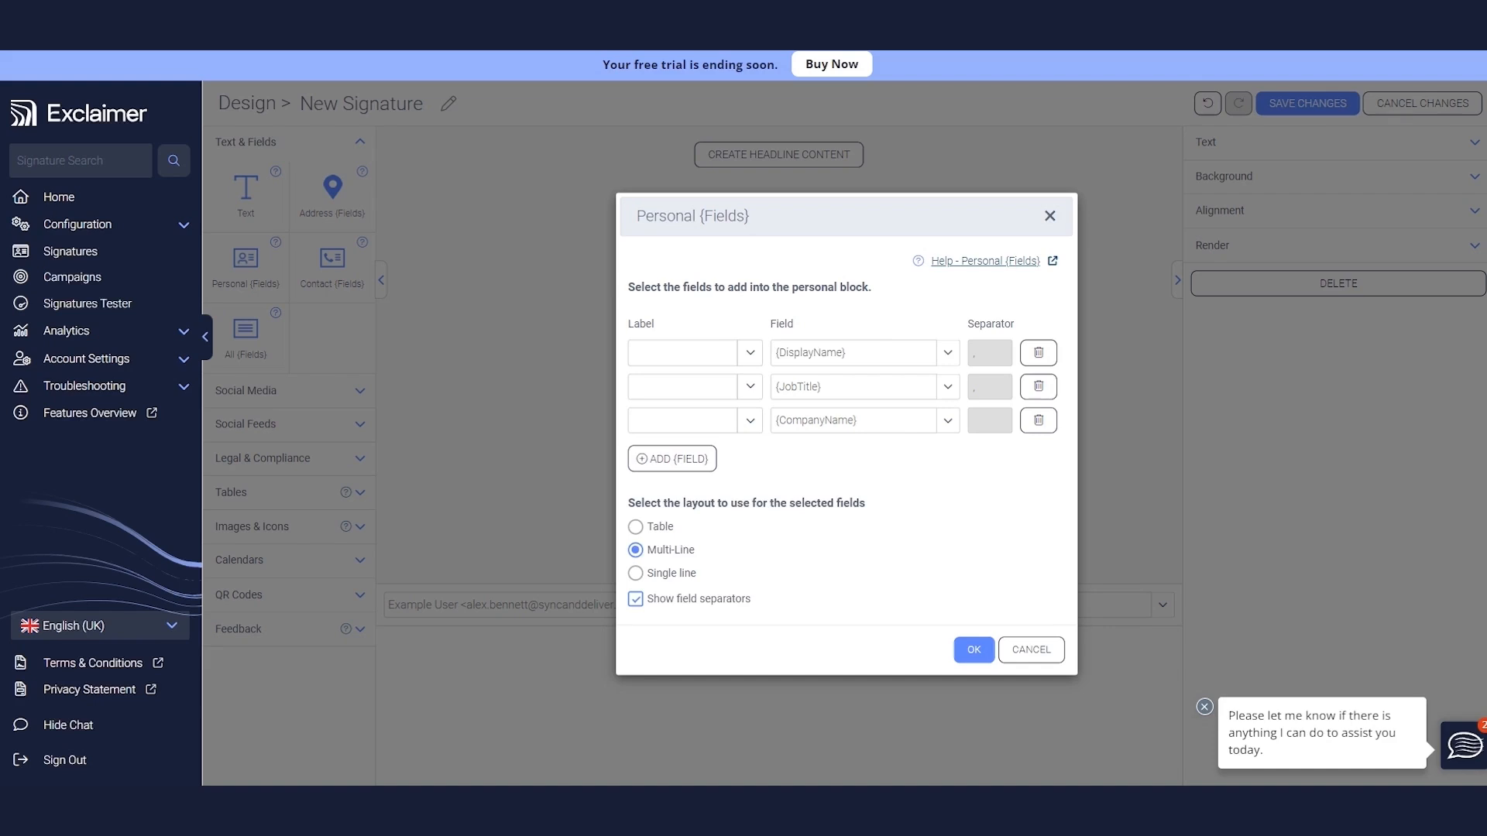
{"action": "left_click", "coordinate": [946, 424]}
{"action": "scroll", "coordinate": [926, 503], "scroll_direction": "down", "scroll_amount": 5}
{"action": "left_click", "coordinate": [1027, 505]}
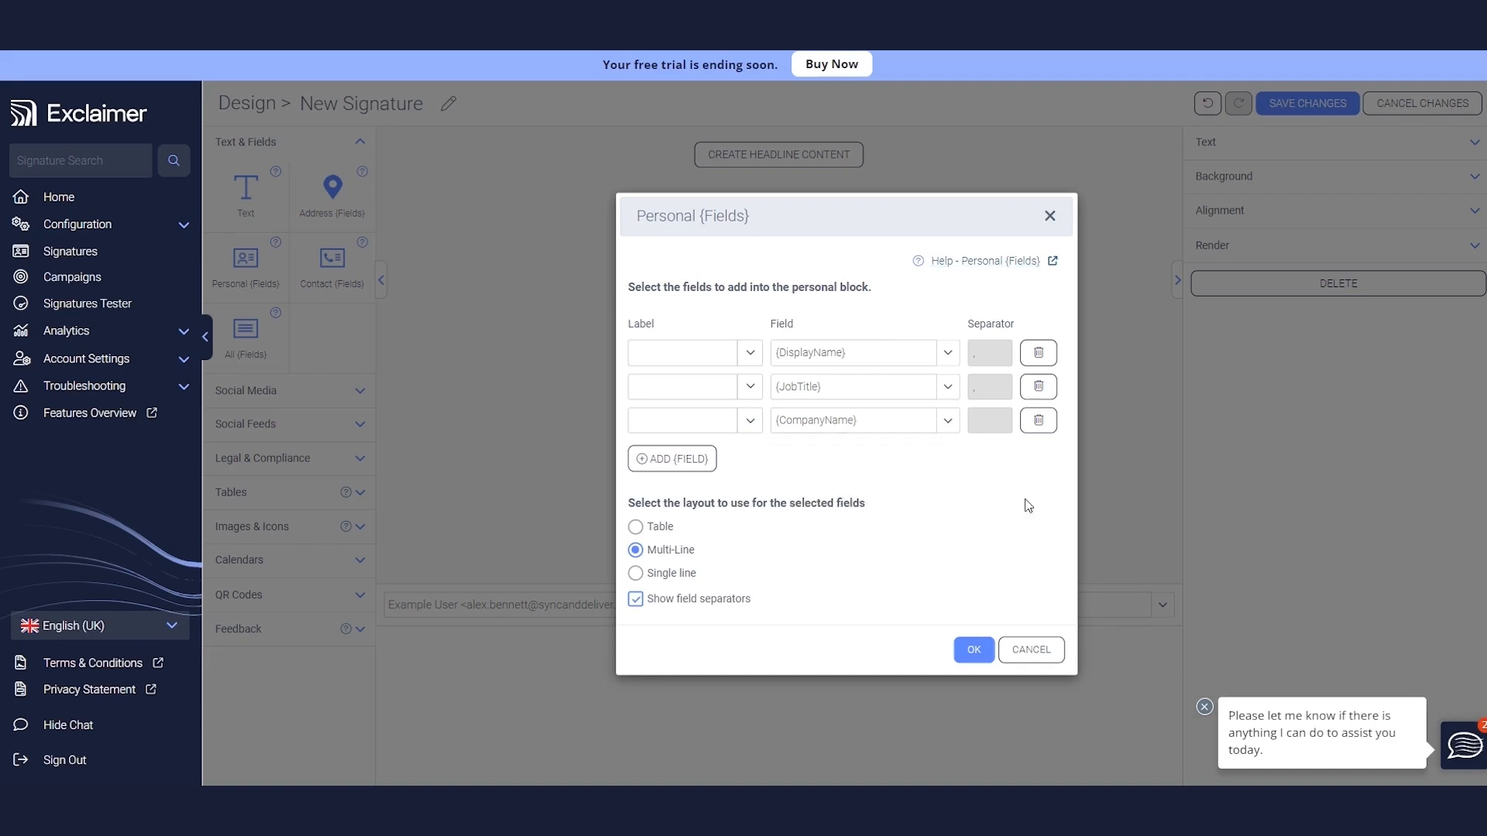
{"action": "left_click", "coordinate": [718, 461]}
{"action": "left_click", "coordinate": [715, 475]}
{"action": "left_click", "coordinate": [1038, 455]}
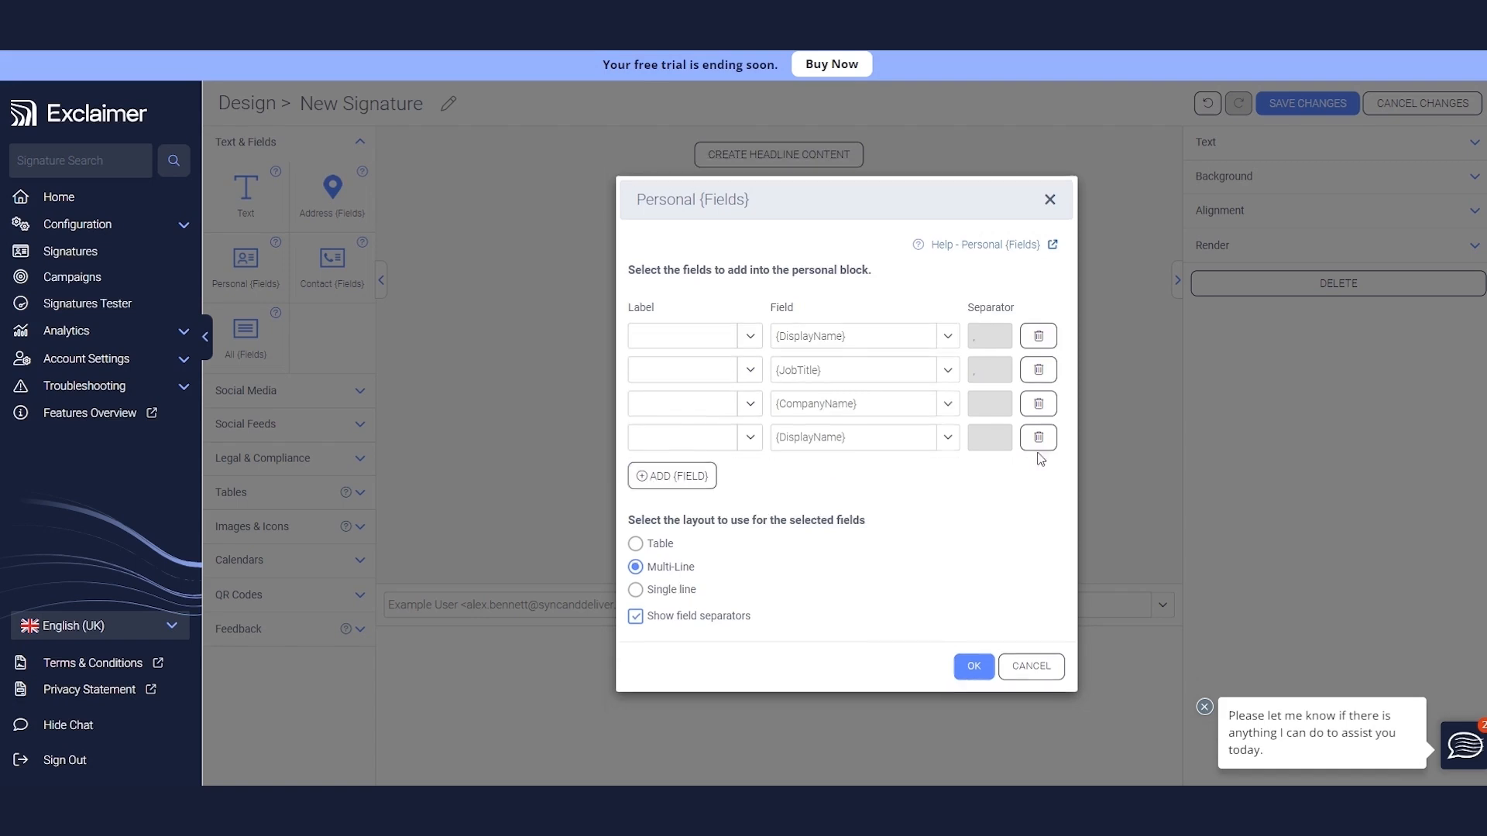
{"action": "left_click", "coordinate": [1036, 440]}
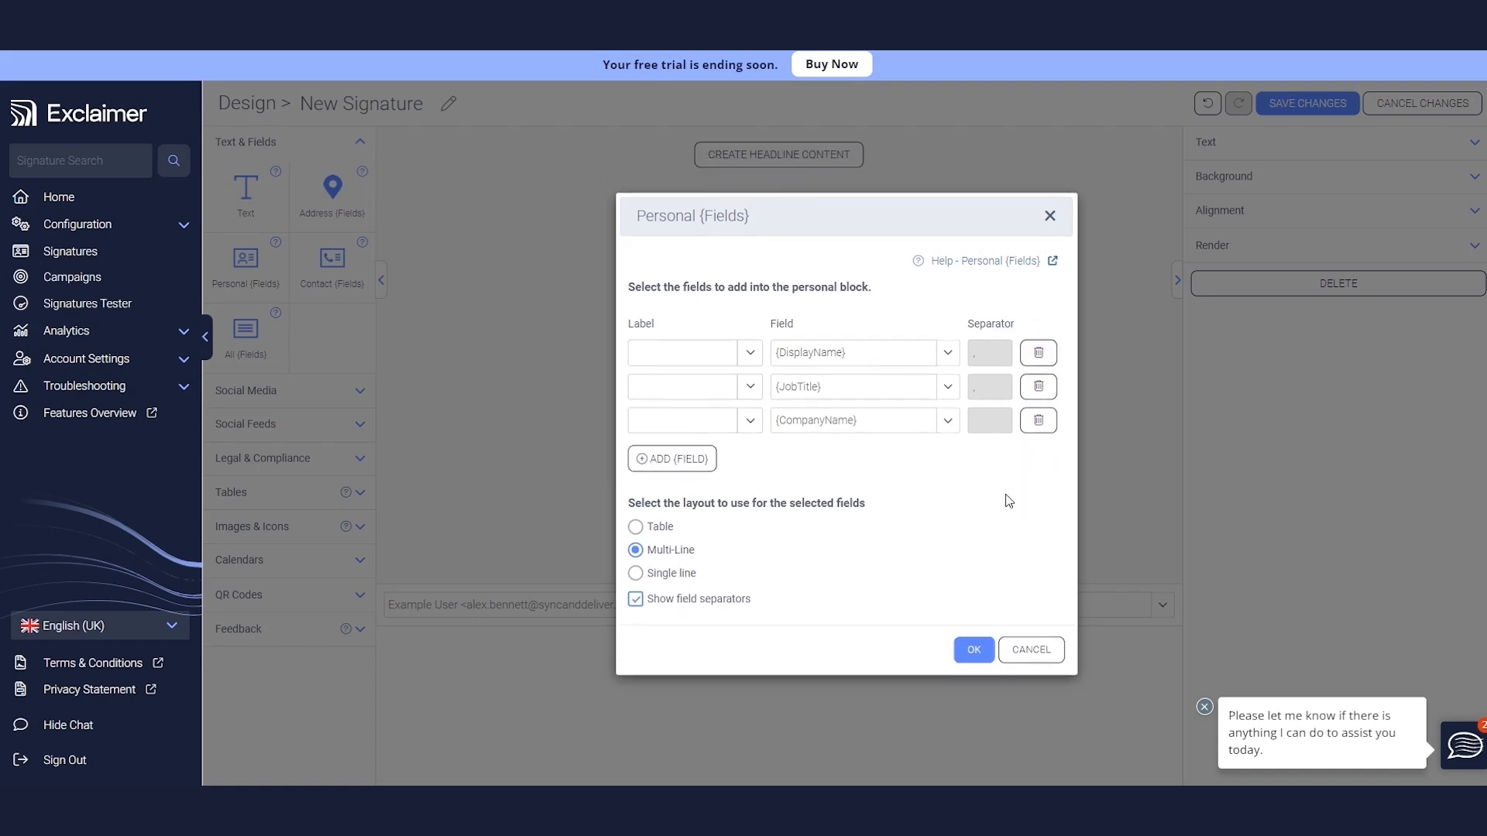
- Remove the {CompanyName} field and insert the personal block with {DisplayName} and {JobTitle}
{"action": "left_click", "coordinate": [1038, 420]}
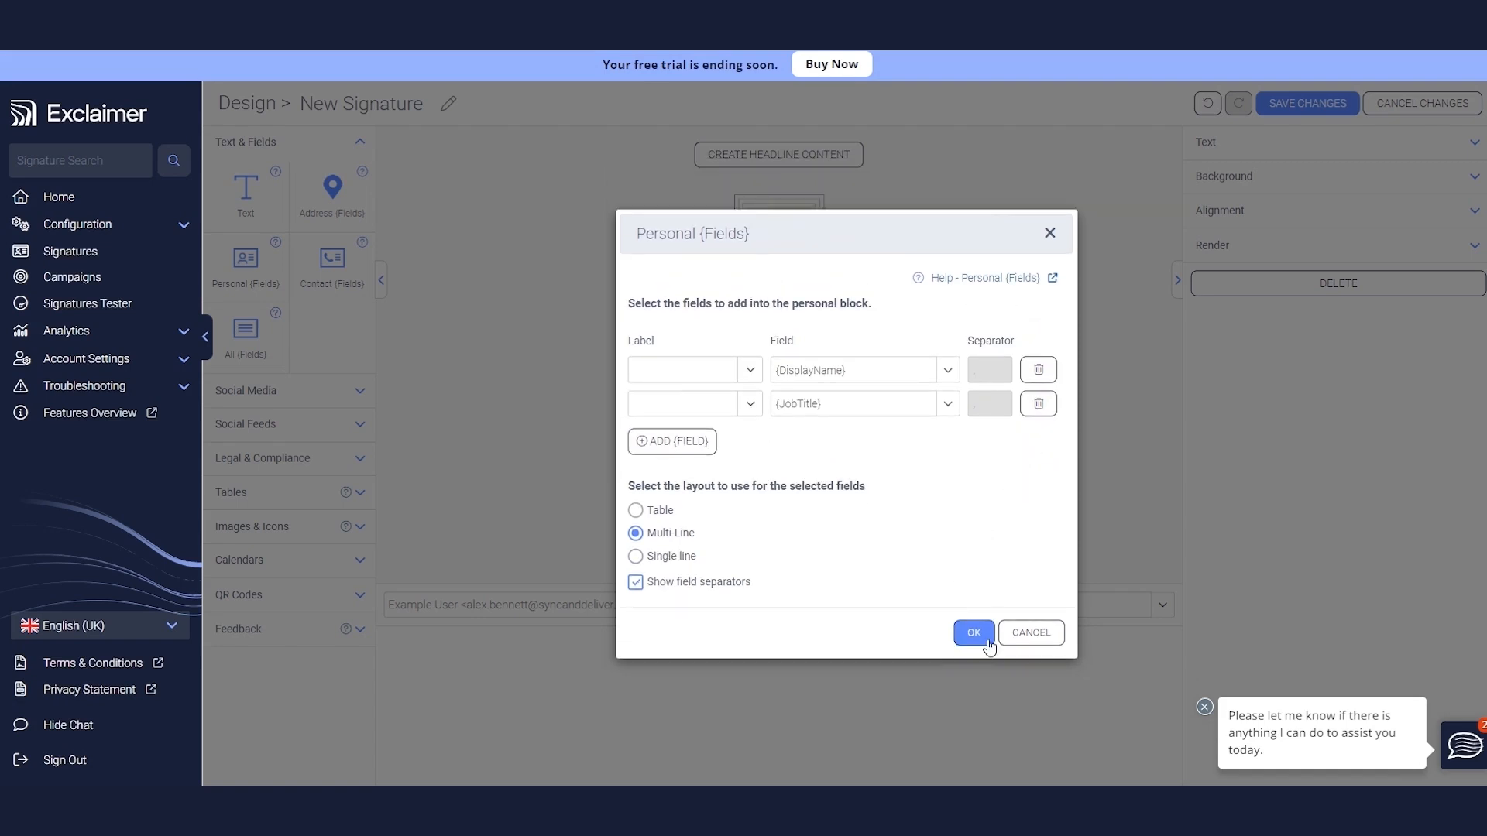
{"action": "left_click", "coordinate": [974, 632]}
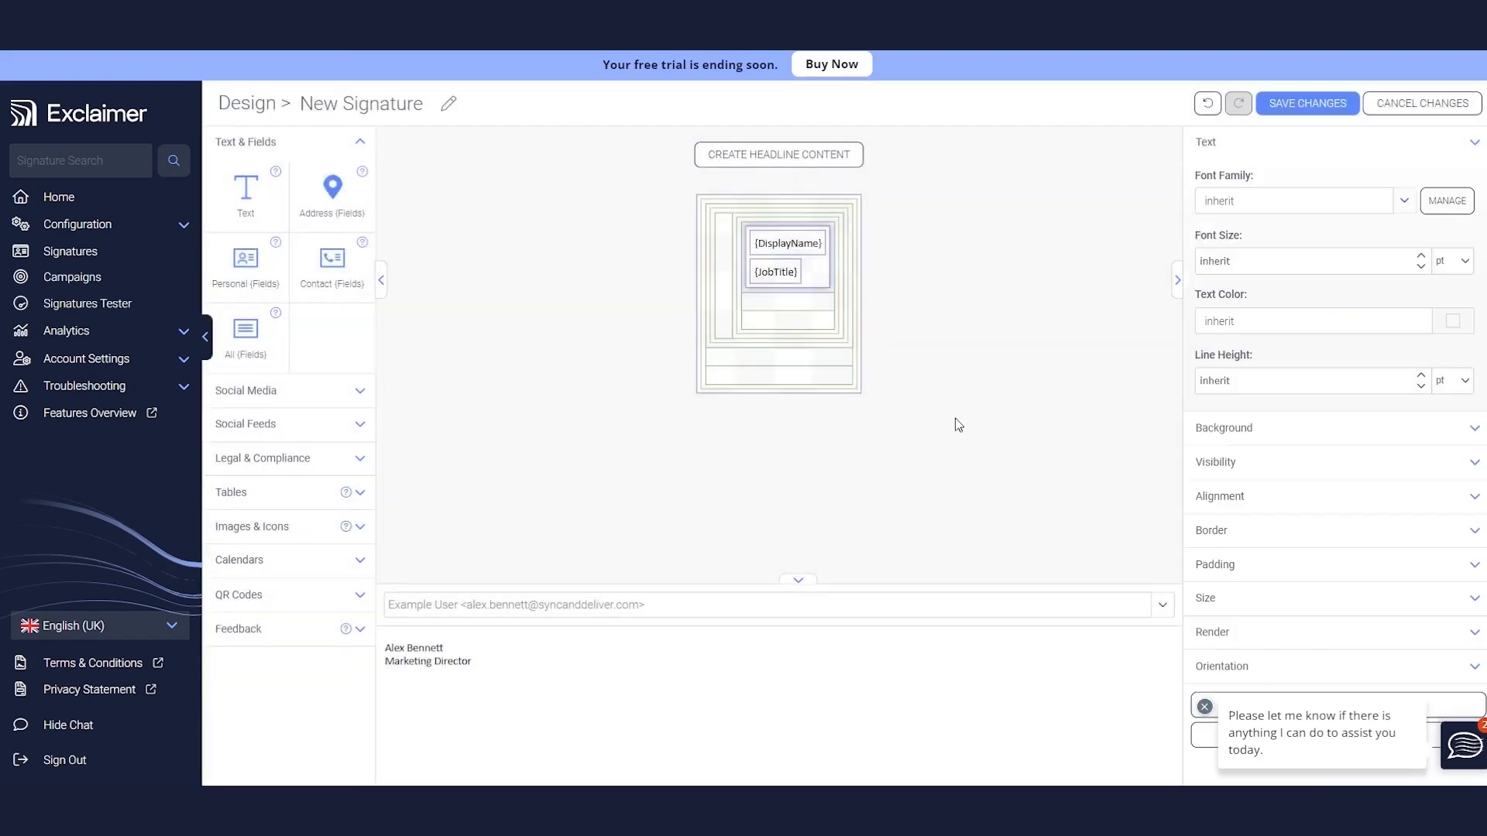
{"action": "mouse_move", "coordinate": [341, 262]}
{"action": "left_mouse_down"}
{"action": "mouse_move", "coordinate": [740, 323]}
{"action": "mouse_move", "coordinate": [759, 305]}
{"action": "left_mouse_up"}
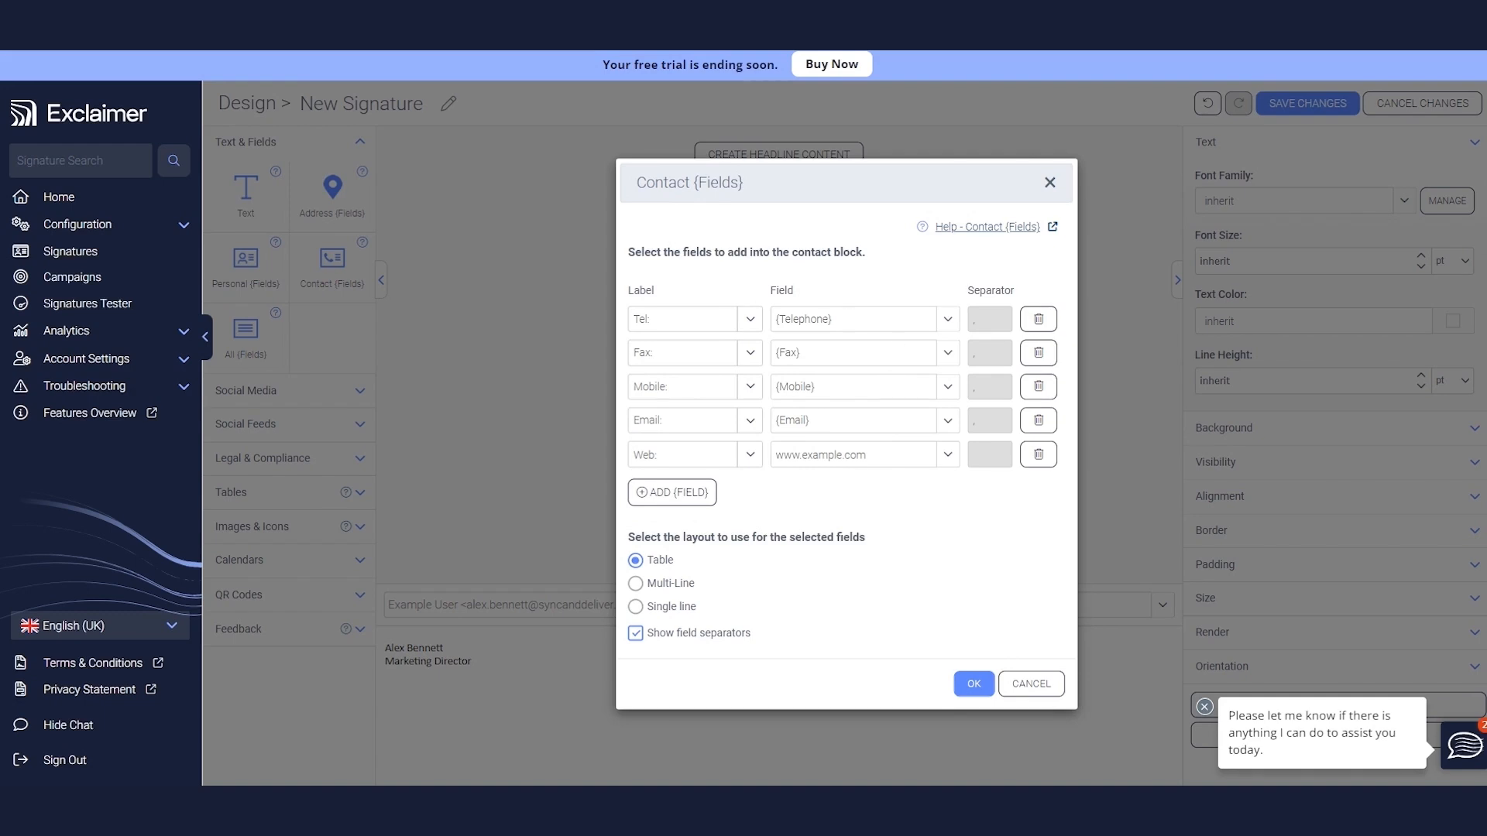
{"action": "left_click_drag", "start_coordinate": [843, 456], "coordinate": [812, 455]}
{"action": "type", "text": "claimer"}
- Shorten the contact labels to T, F, M, E and W, keep the table layout, and insert the block
{"action": "type", "text": "T"}
{"action": "triple_click", "coordinate": [666, 353]}
{"action": "type", "text": "F"}
{"action": "triple_click", "coordinate": [683, 380]}
{"action": "type", "text": "M"}
{"action": "triple_click", "coordinate": [664, 420]}
{"action": "type", "text": "E"}
{"action": "triple_click", "coordinate": [651, 454]}
{"action": "type", "text": "W"}
{"action": "left_click", "coordinate": [750, 454]}
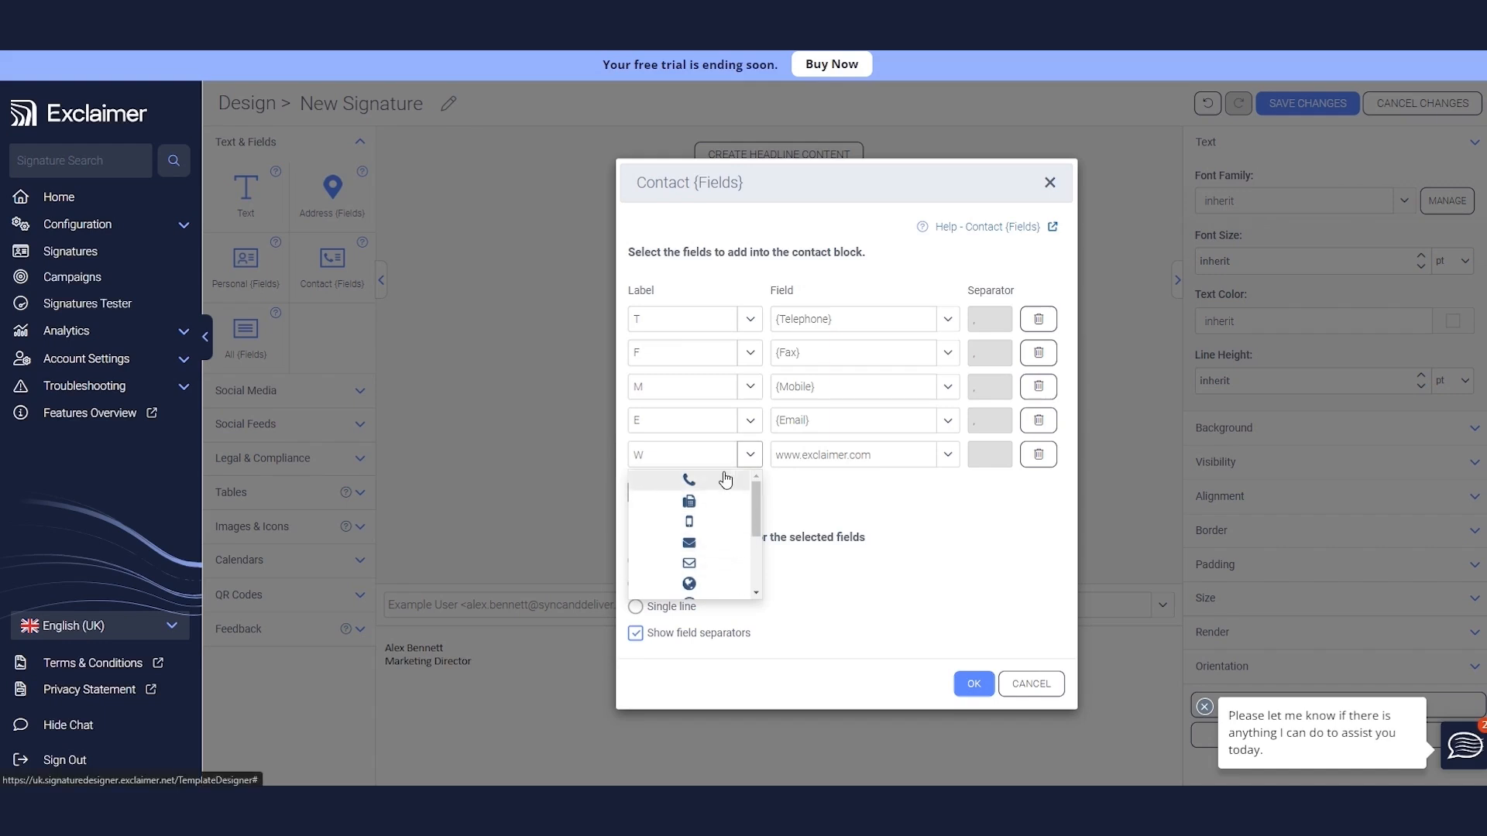
{"action": "left_click", "coordinate": [706, 455]}
{"action": "left_click", "coordinate": [703, 319]}
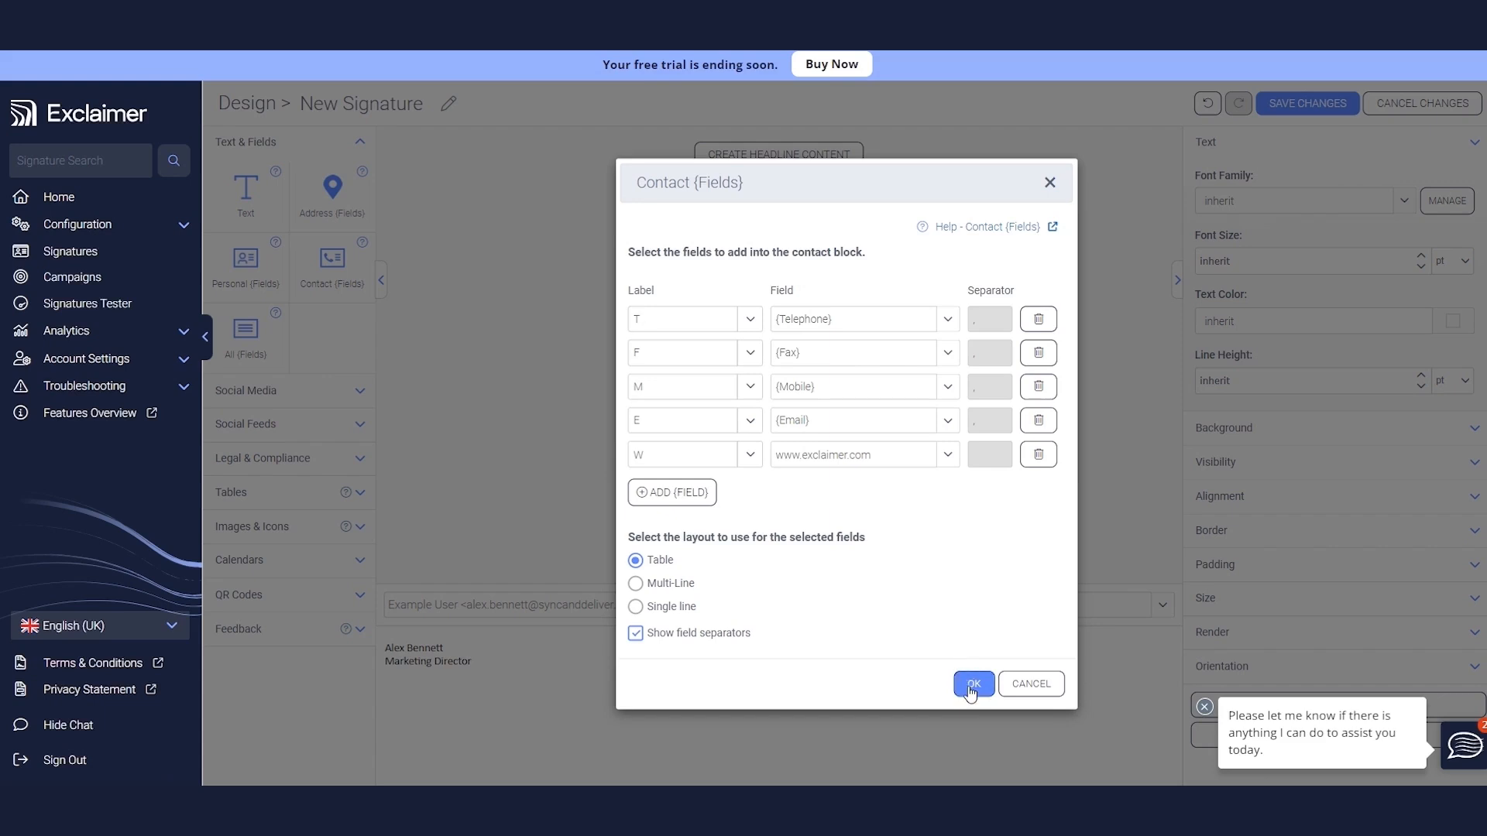
{"action": "left_click", "coordinate": [973, 685]}
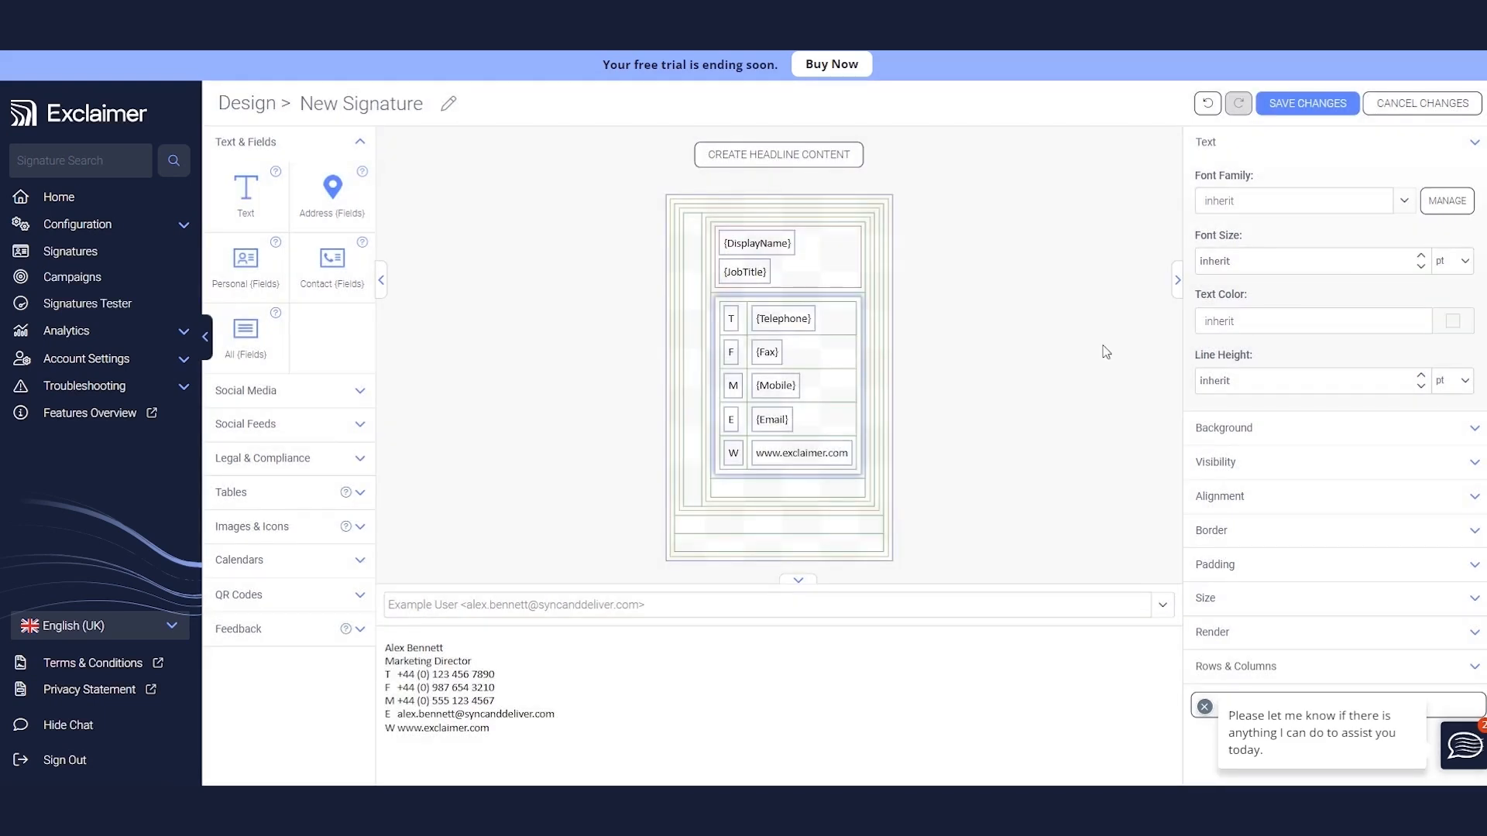
- Start an address fields block in the empty cell below the contact details, using the single line layout
{"action": "left_click", "coordinate": [888, 205]}
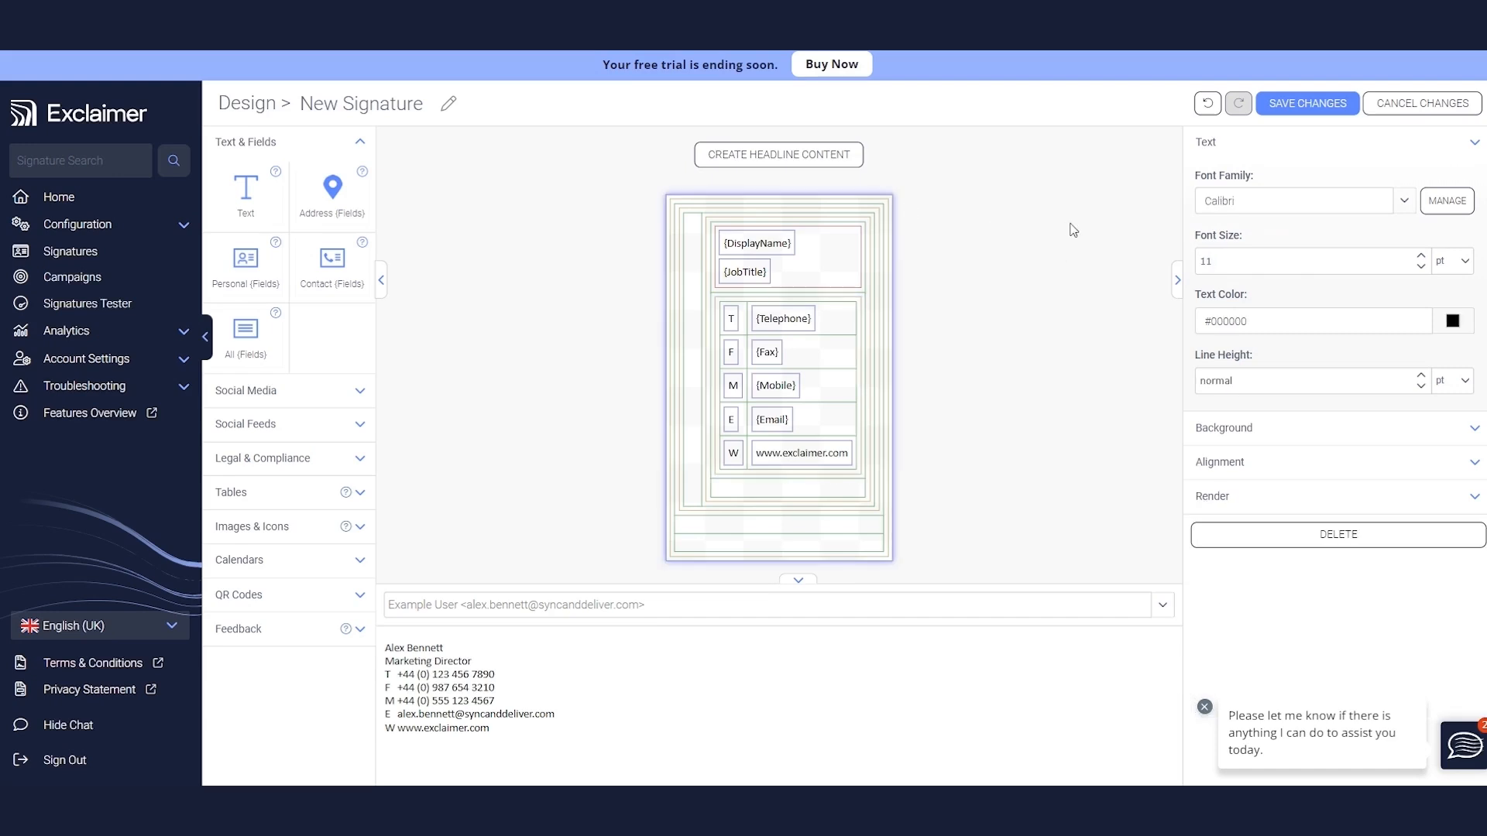
{"action": "mouse_move", "coordinate": [332, 189]}
{"action": "left_mouse_down"}
{"action": "mouse_move", "coordinate": [747, 512]}
{"action": "mouse_move", "coordinate": [855, 487]}
{"action": "left_mouse_up"}
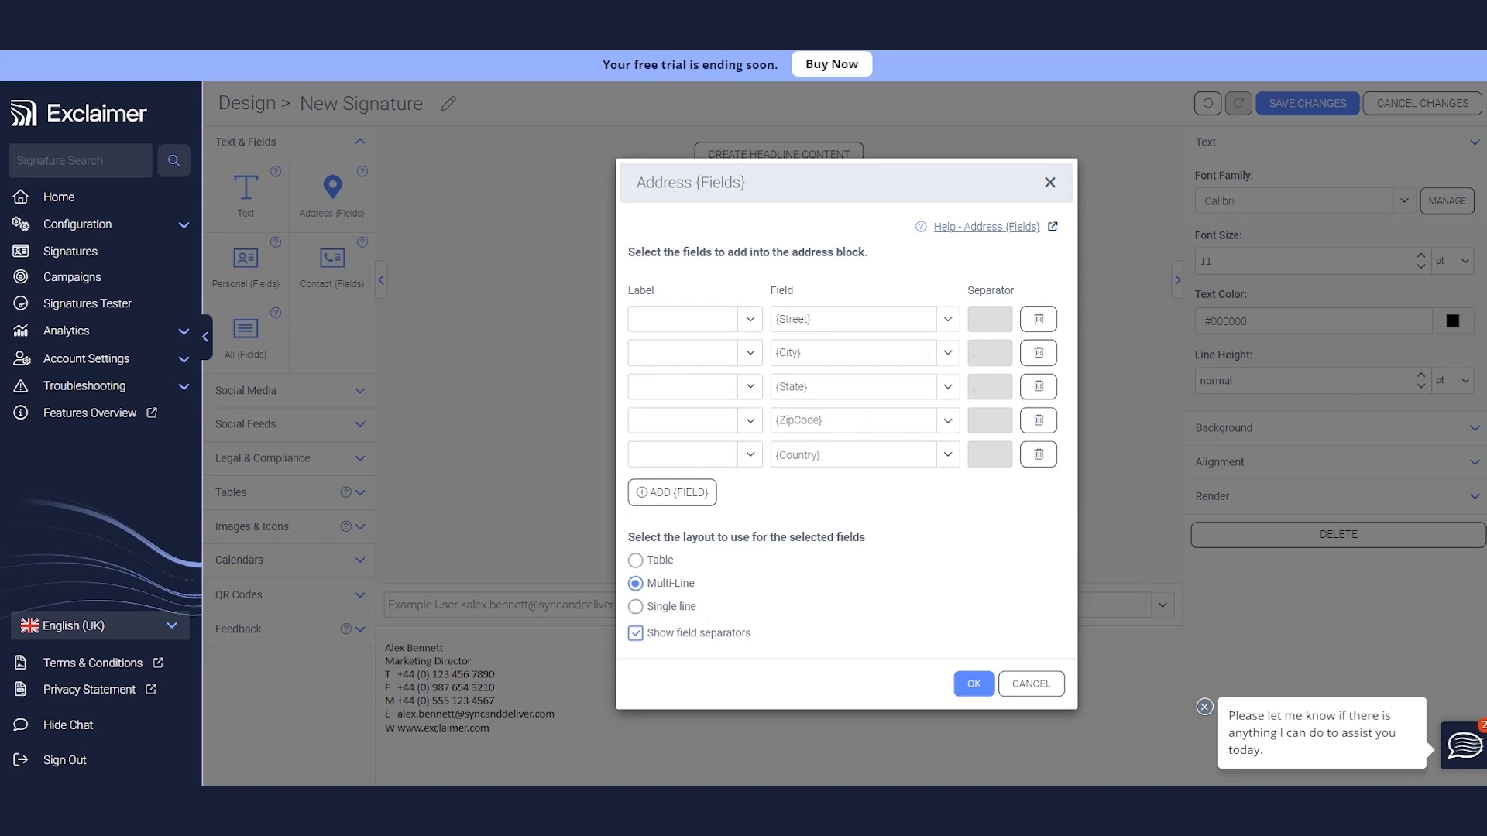
{"action": "left_click", "coordinate": [670, 609]}
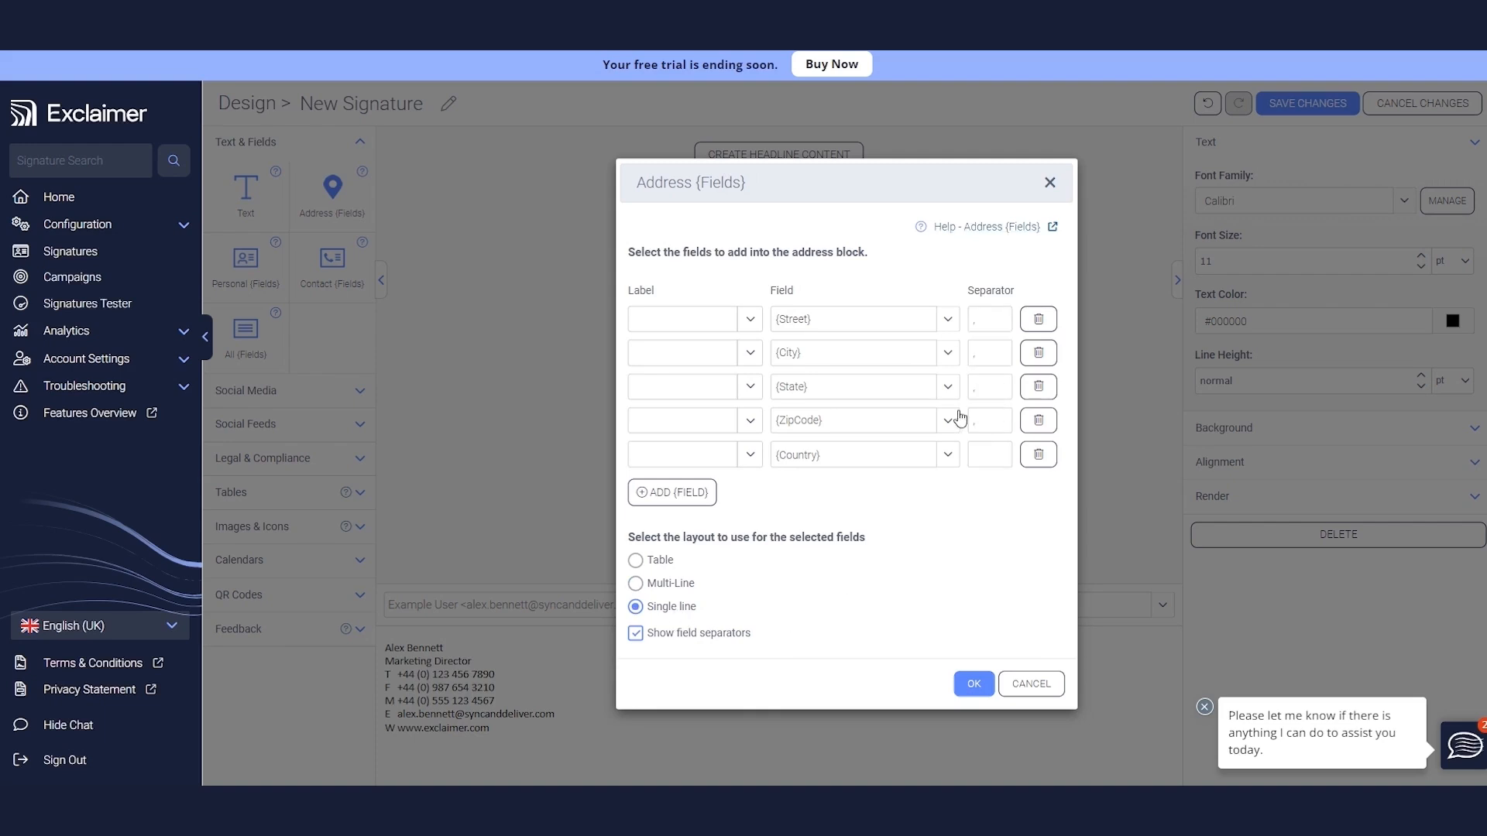
- Remove the {Country} field, clear the separator after {ZipCode}, and insert the address block
{"action": "left_click_drag", "start_coordinate": [988, 320], "coordinate": [924, 337]}
{"action": "left_click", "coordinate": [1038, 459]}
{"action": "left_click_drag", "start_coordinate": [982, 439], "coordinate": [937, 458]}
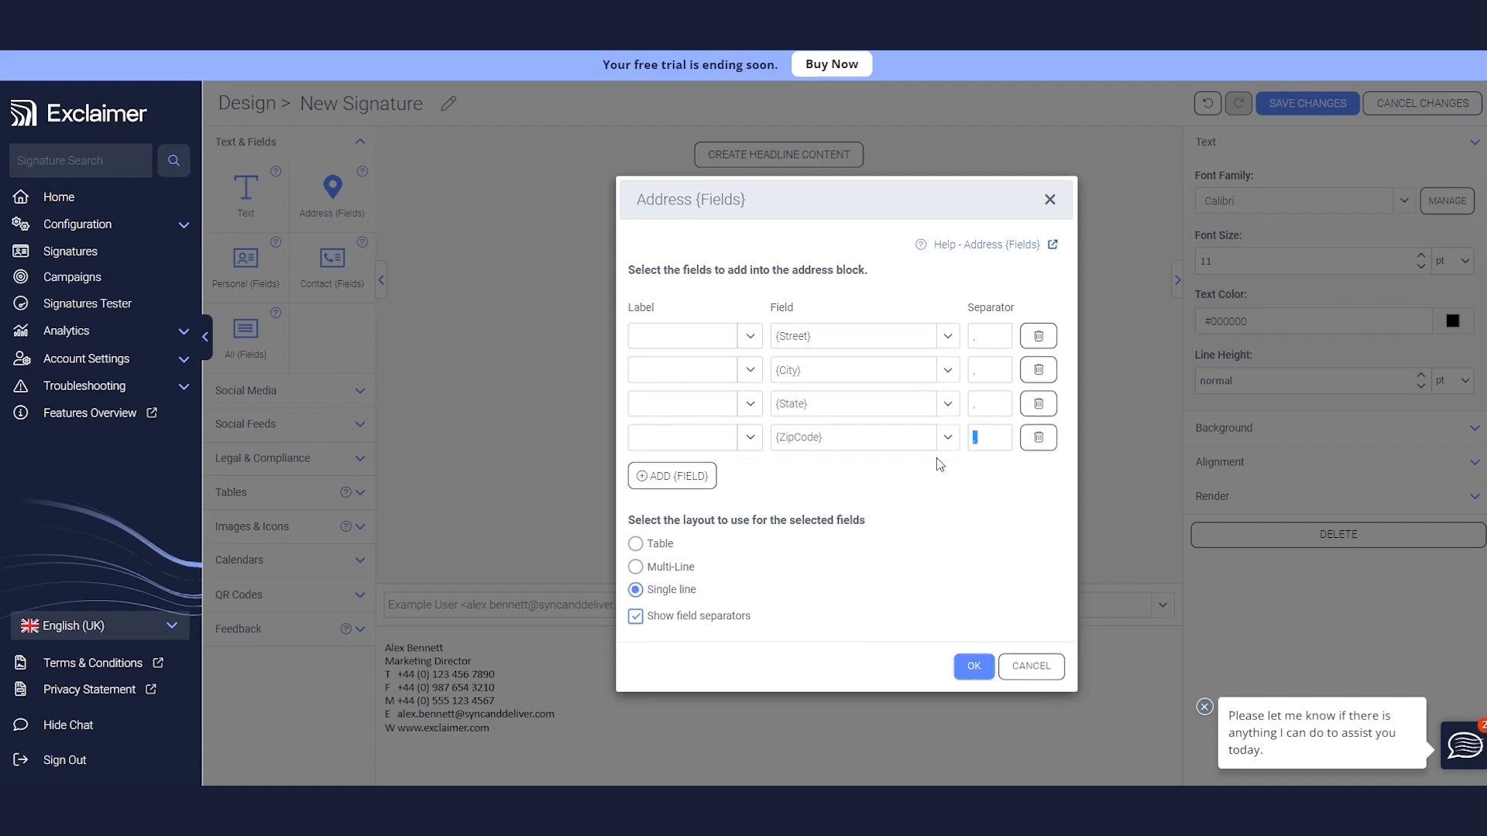
{"action": "left_click", "coordinate": [973, 666]}
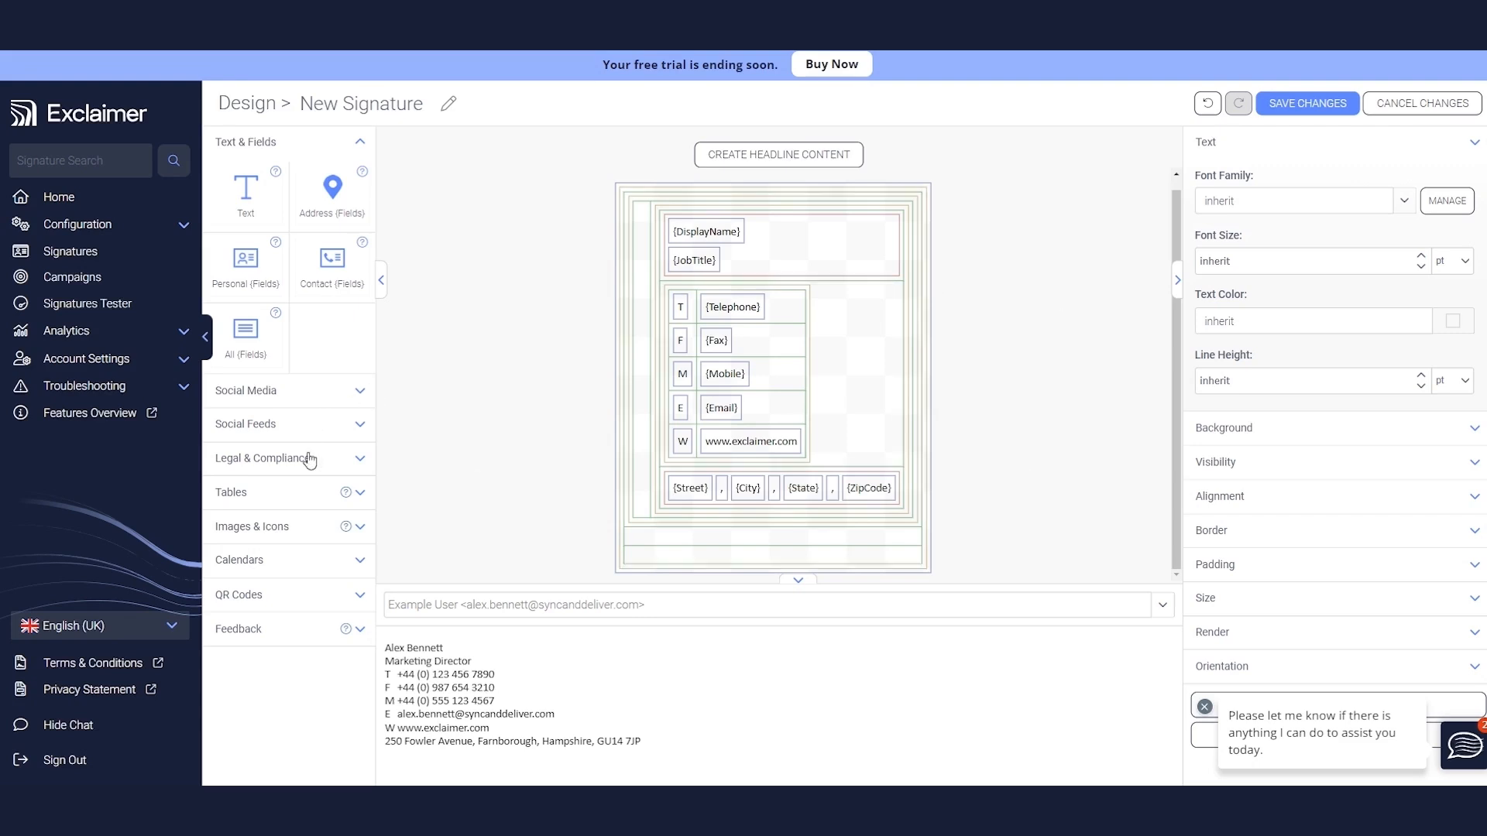
- Insert the Exclaimer logo as an embedded image in the empty cell beside the signature fields and set its width to 180 px
{"action": "left_click", "coordinate": [291, 525]}
{"action": "mouse_move", "coordinate": [243, 358]}
{"action": "left_mouse_down"}
{"action": "mouse_move", "coordinate": [585, 397]}
{"action": "mouse_move", "coordinate": [655, 352]}
{"action": "mouse_move", "coordinate": [647, 341]}
{"action": "left_mouse_up"}
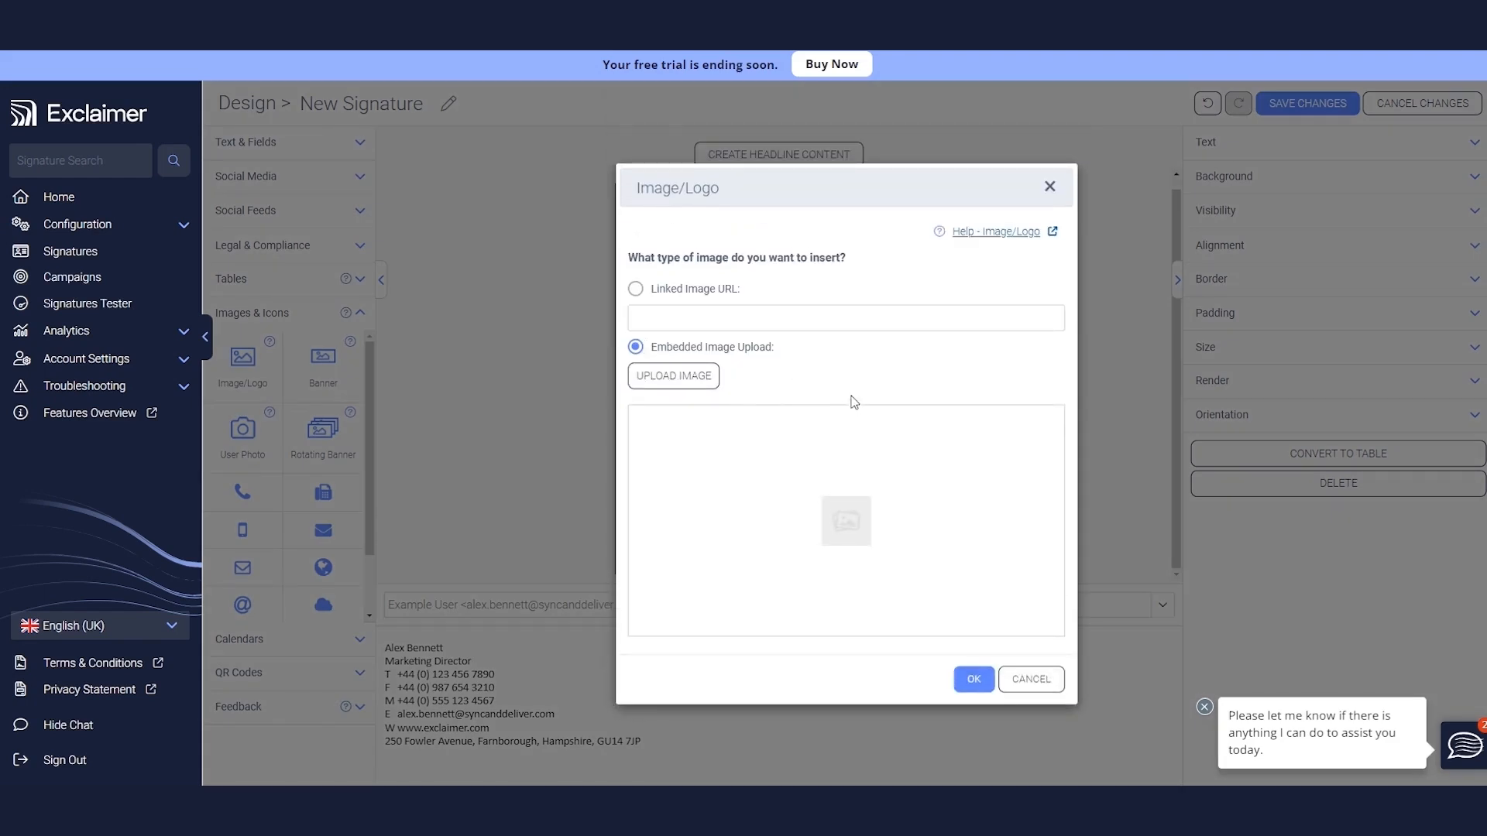
{"action": "left_click", "coordinate": [680, 380]}
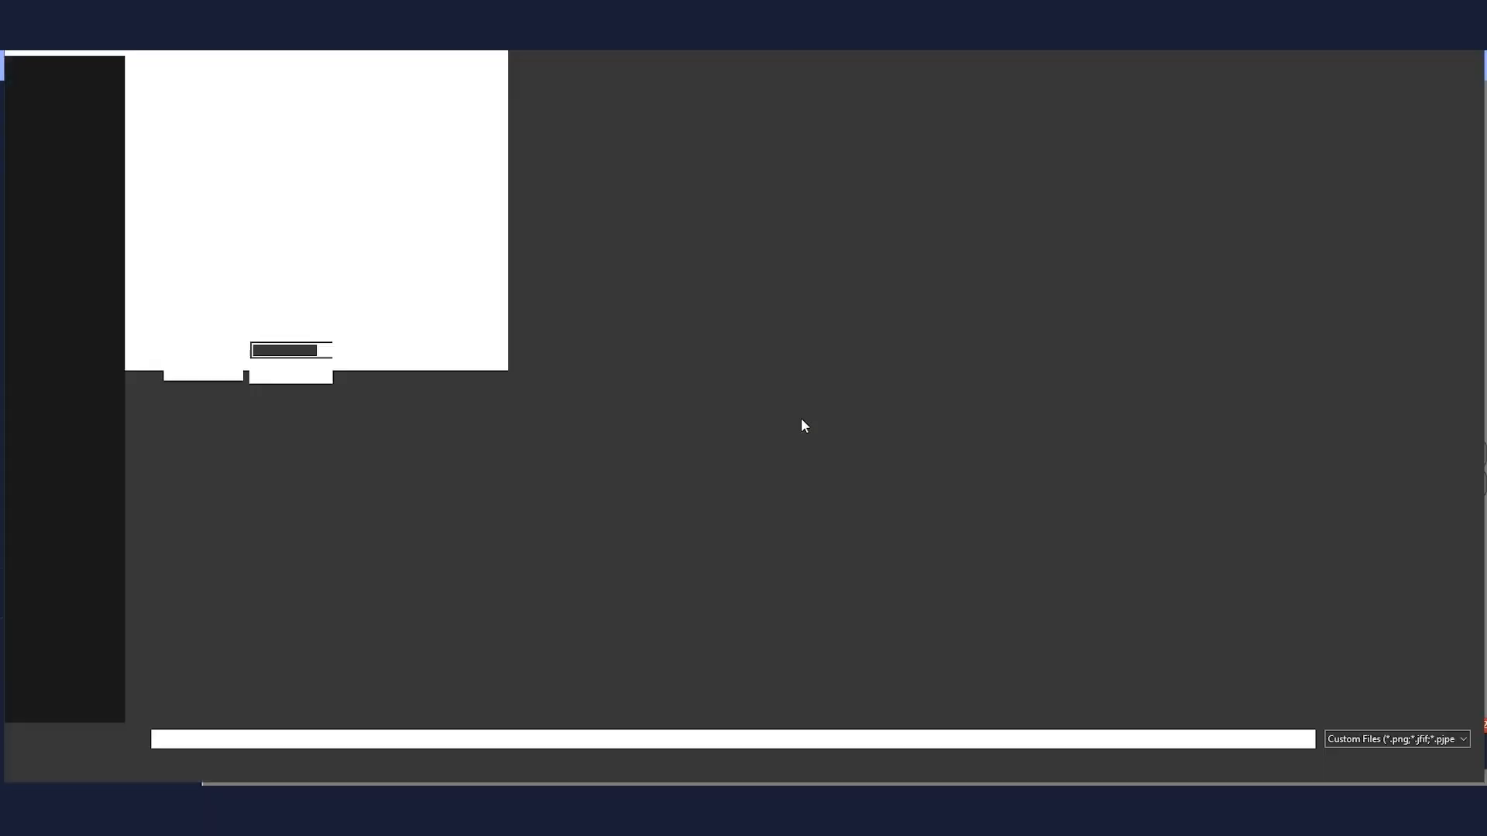
{"action": "double_click", "coordinate": [285, 148]}
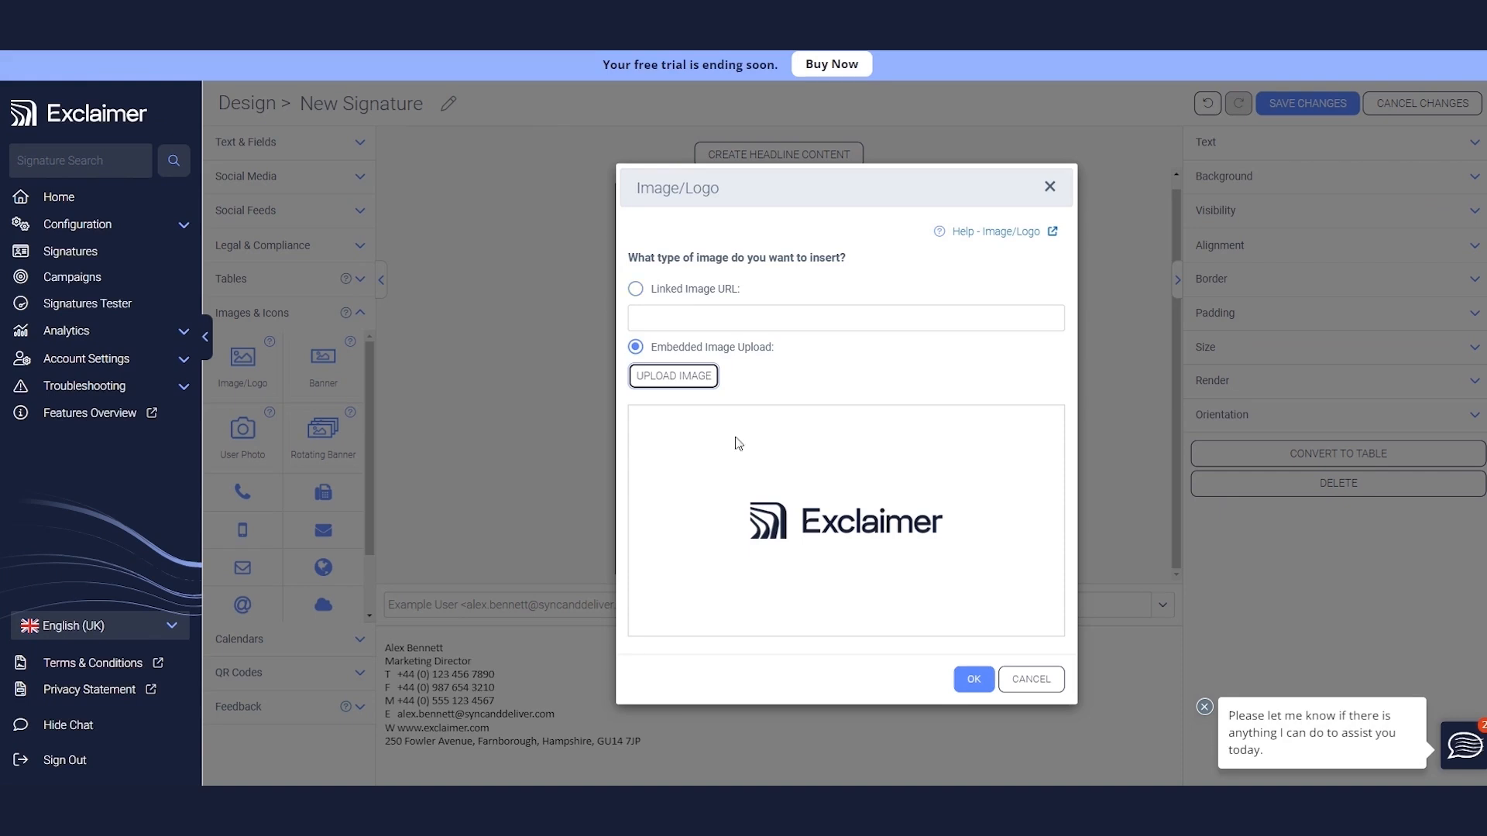
{"action": "left_click", "coordinate": [974, 681]}
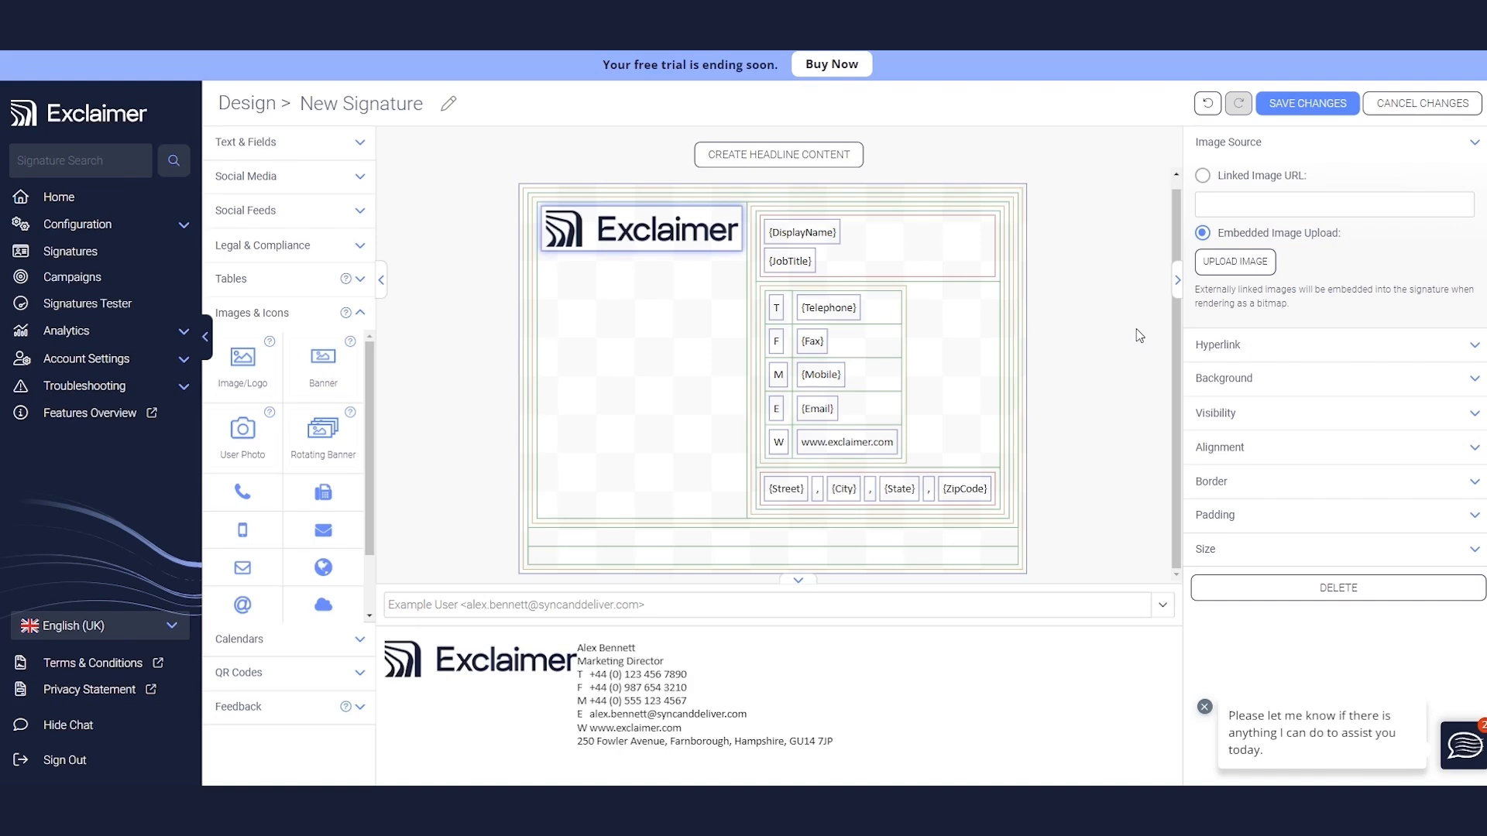
{"action": "left_click", "coordinate": [1229, 556]}
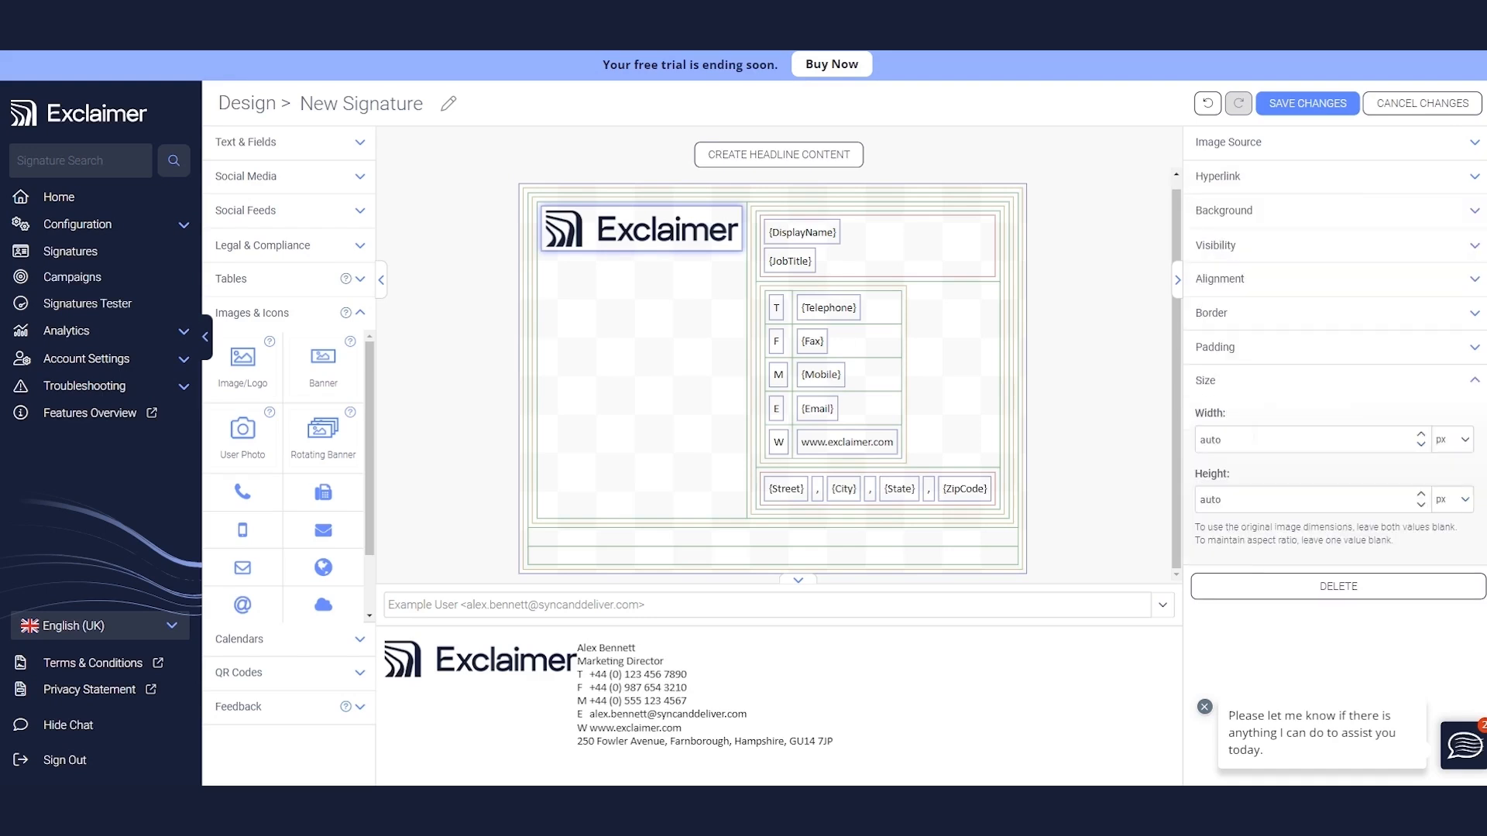
{"action": "type", "text": "180"}
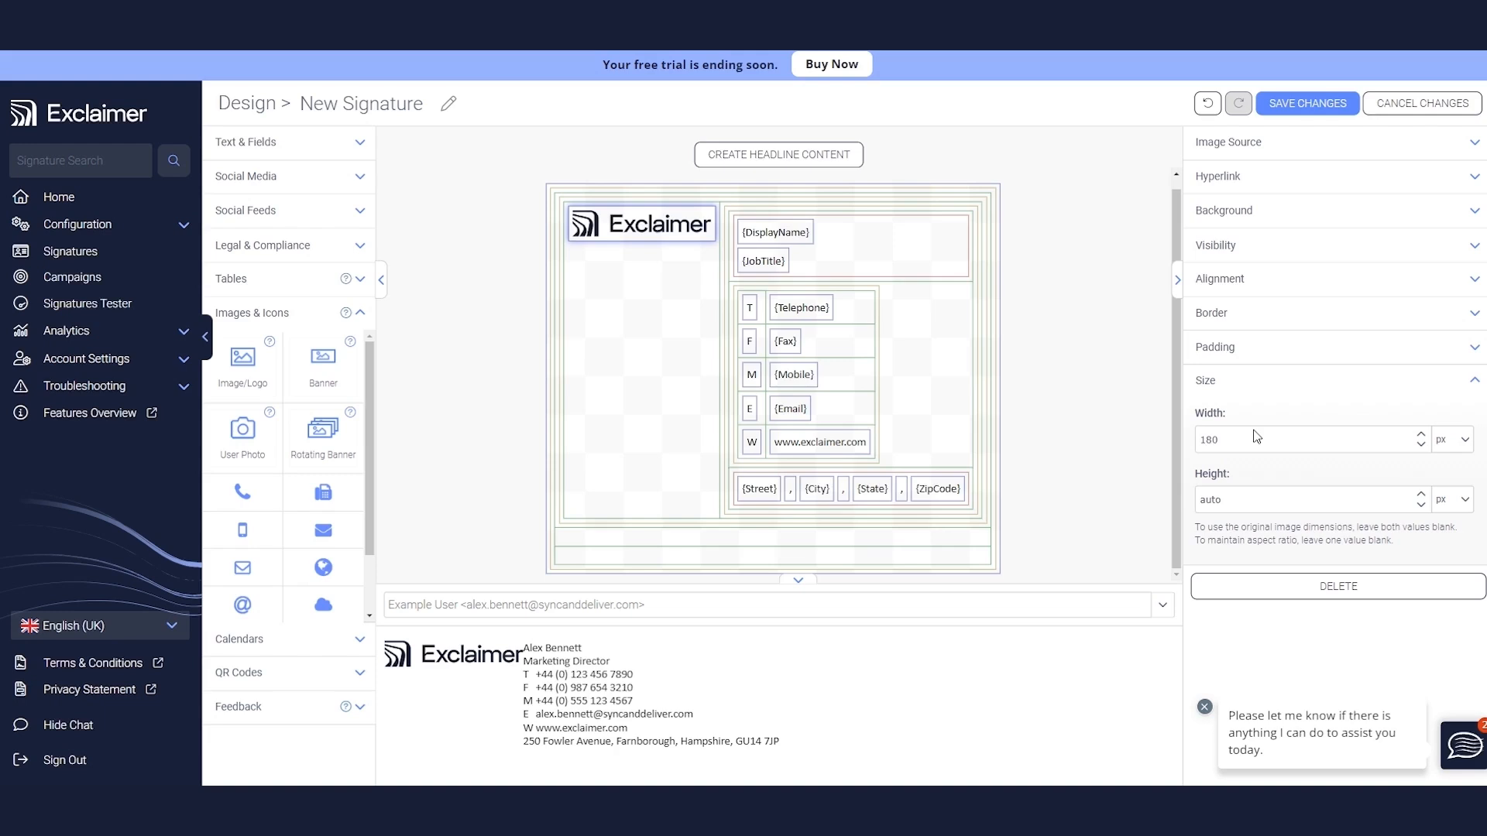
{"action": "left_click", "coordinate": [1268, 180]}
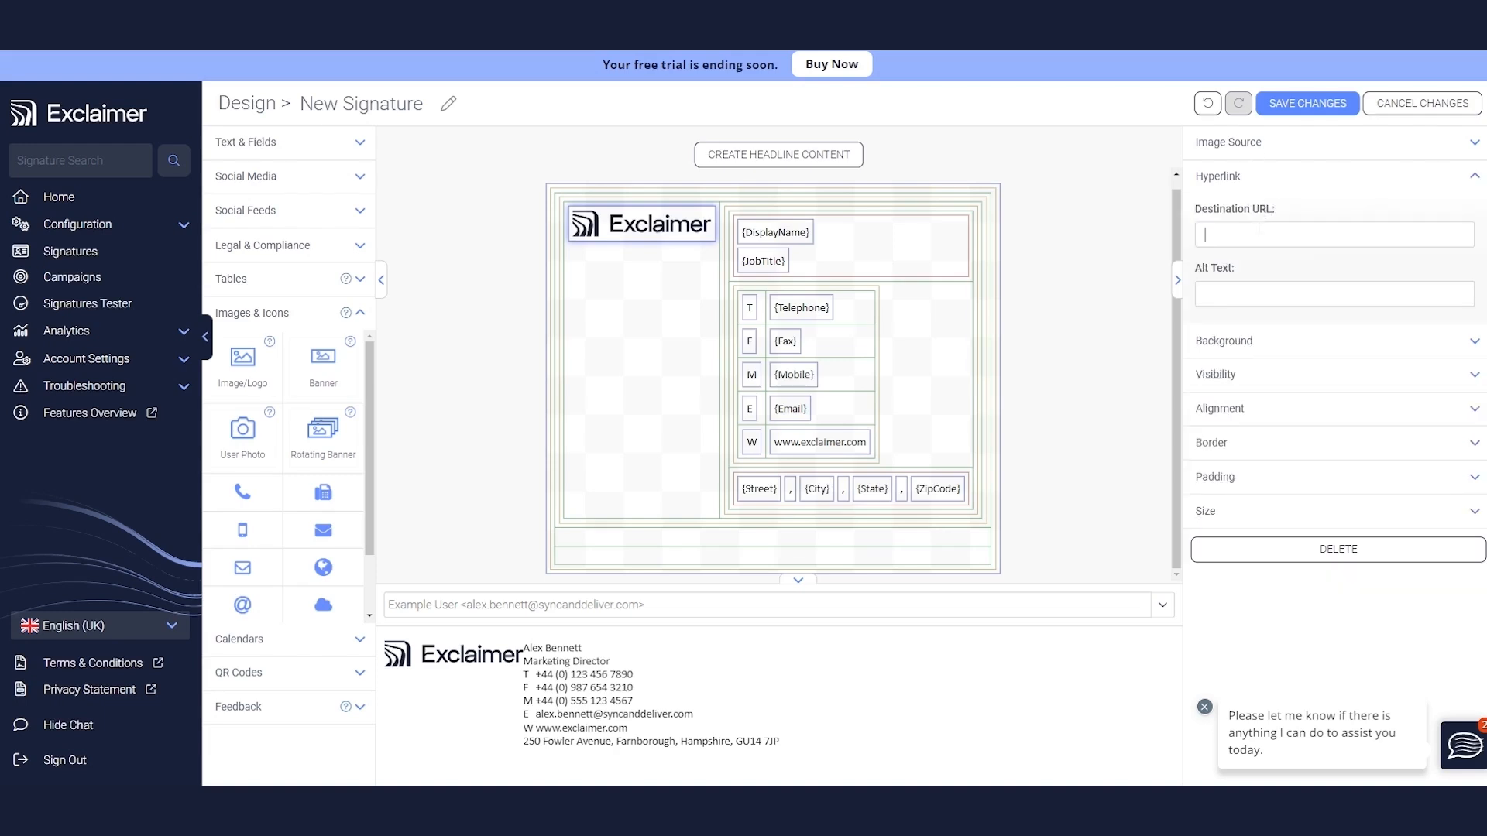
{"action": "type", "text": "https://www.co"}
{"action": "key", "text": "BackSpace"}
{"action": "key", "text": "BackSpace"}
{"action": "type", "text": "exclaimer.com"}
- Set the logo's alt text to "Company is Exclaimer" and check its alignment settings
{"action": "left_click", "coordinate": [1352, 304]}
{"action": "type", "text": "Company Na"}
{"action": "key", "text": "BackSpace"}
{"action": "key", "text": "BackSpace"}
{"action": "type", "text": "is Excliam"}
{"action": "key", "text": "BackSpace"}
{"action": "key", "text": "BackSpace"}
{"action": "key", "text": "BackSpace"}
{"action": "type", "text": "aiemr"}
{"action": "key", "text": "BackSpace"}
{"action": "key", "text": "BackSpace"}
{"action": "key", "text": "BackSpace"}
{"action": "type", "text": "mer"}
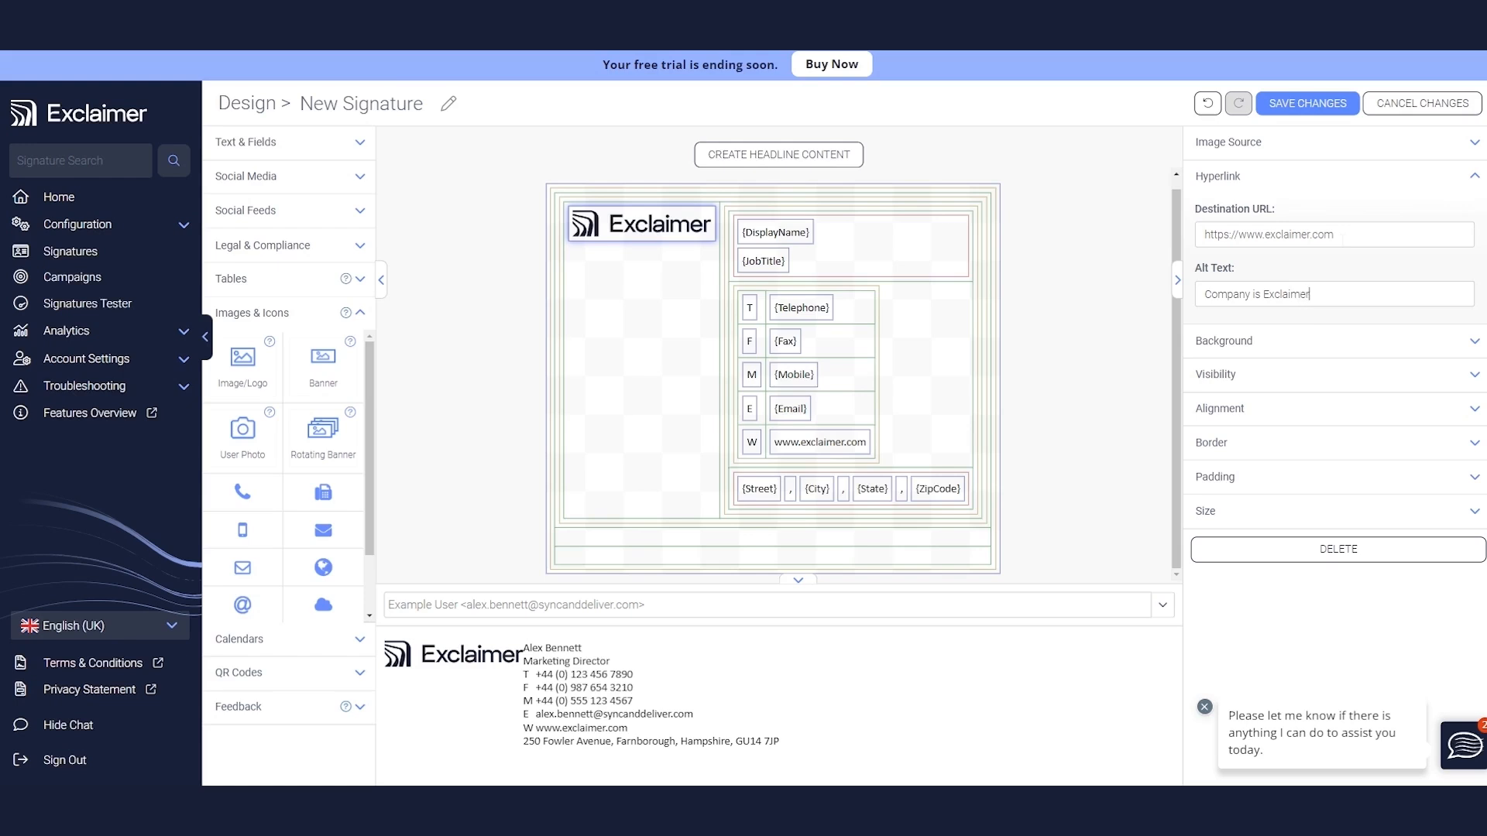
{"action": "left_click", "coordinate": [1277, 405]}
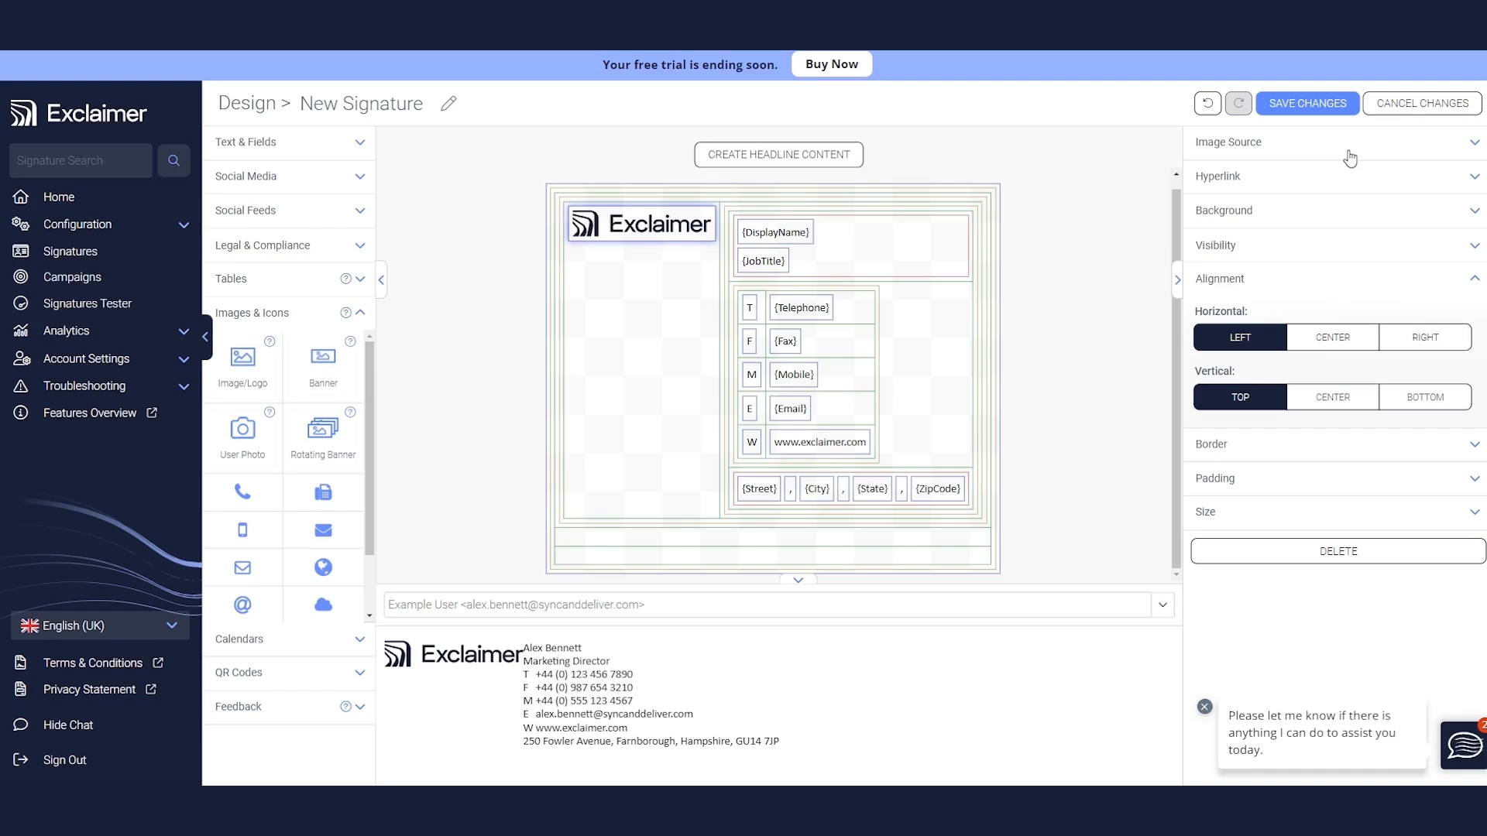
{"action": "left_click", "coordinate": [1281, 284]}
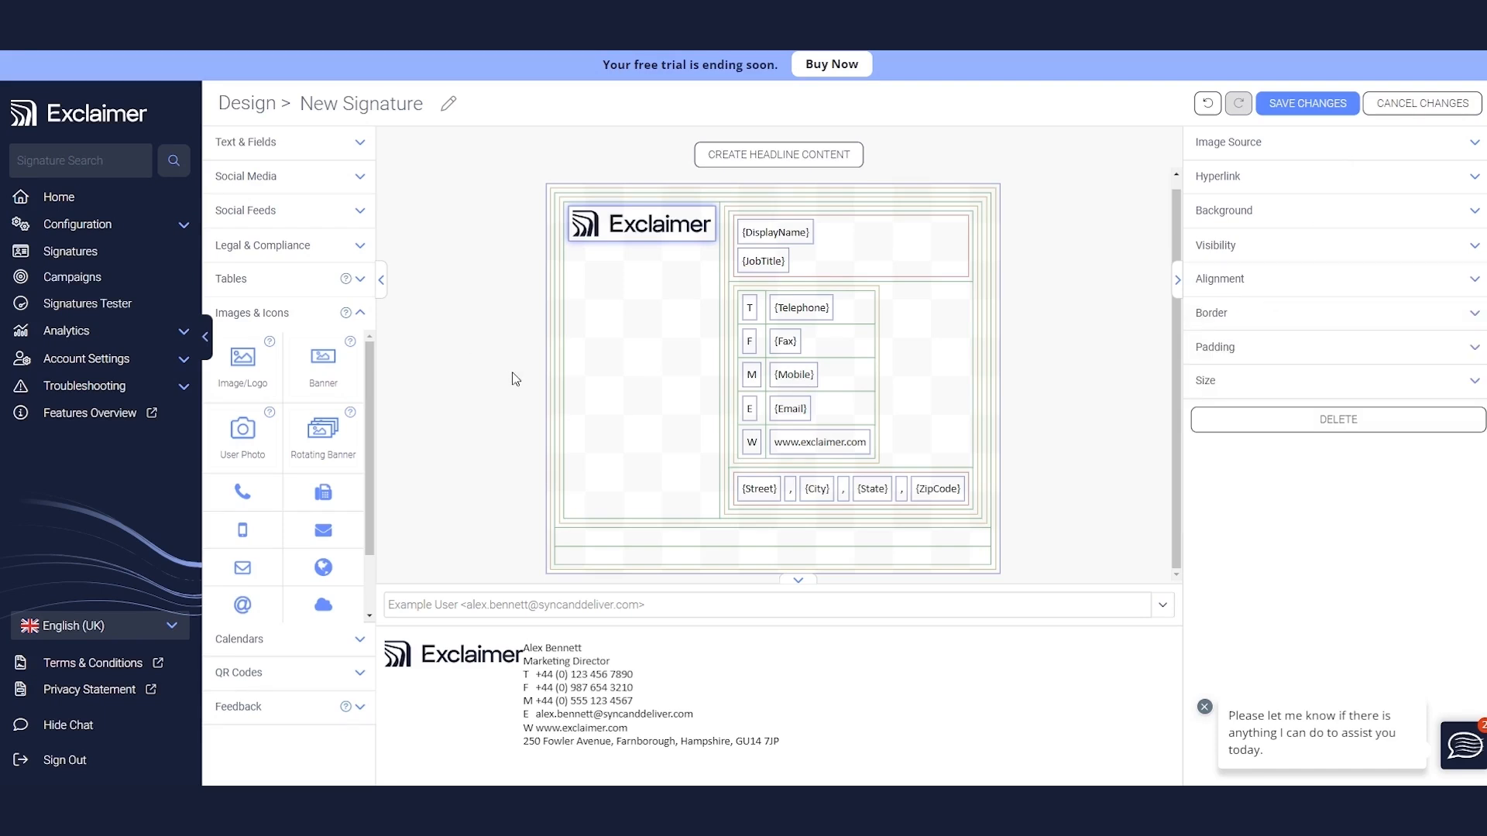
- Insert the "Put every email on full power" banner as an embedded image in the empty row below the logo and fields
{"action": "mouse_move", "coordinate": [333, 368]}
{"action": "left_mouse_down"}
{"action": "mouse_move", "coordinate": [429, 474]}
{"action": "mouse_move", "coordinate": [610, 569]}
{"action": "mouse_move", "coordinate": [608, 546]}
{"action": "left_mouse_up"}
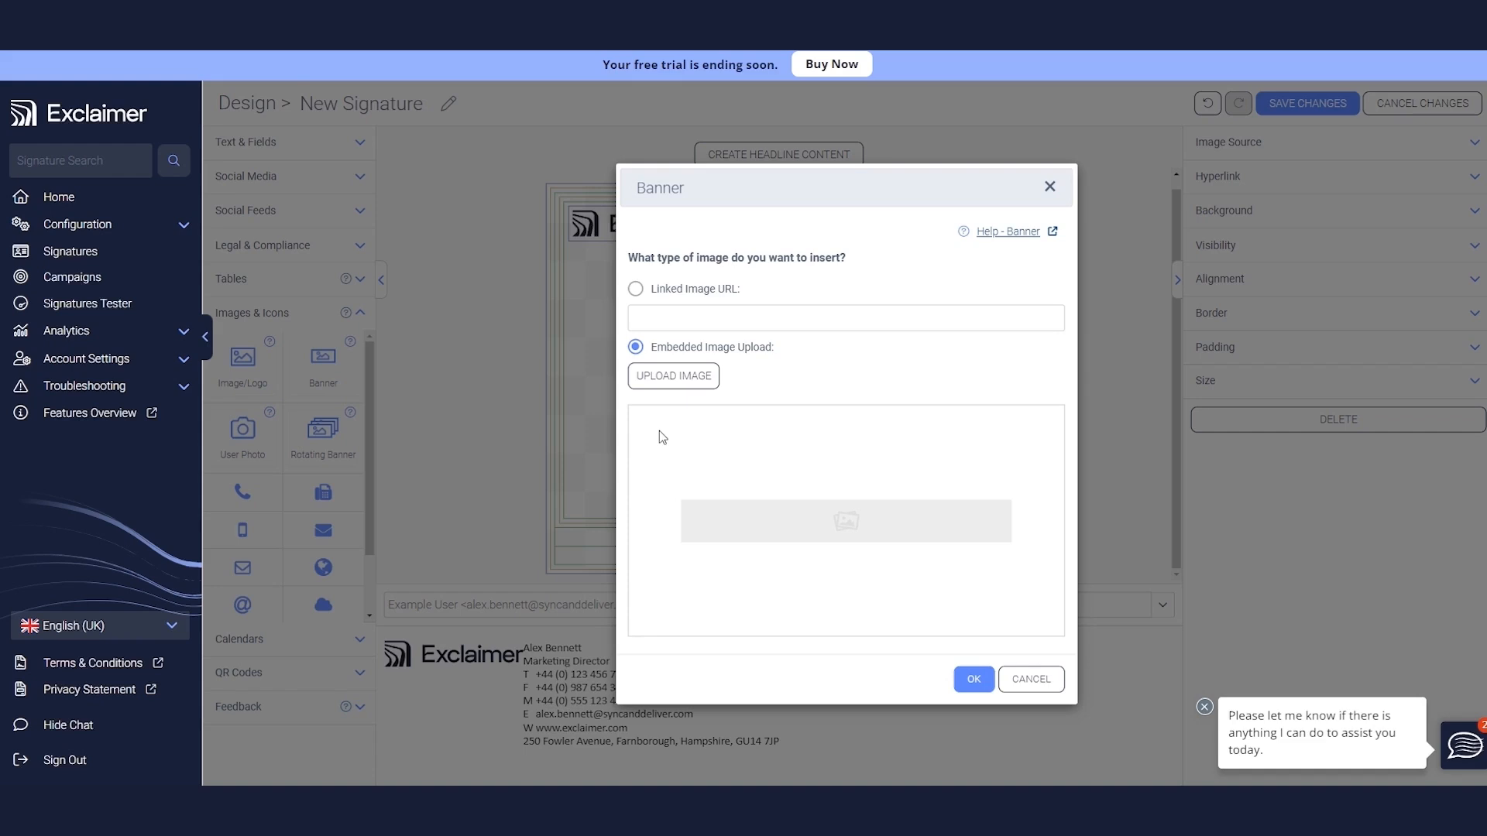
{"action": "left_click", "coordinate": [668, 382]}
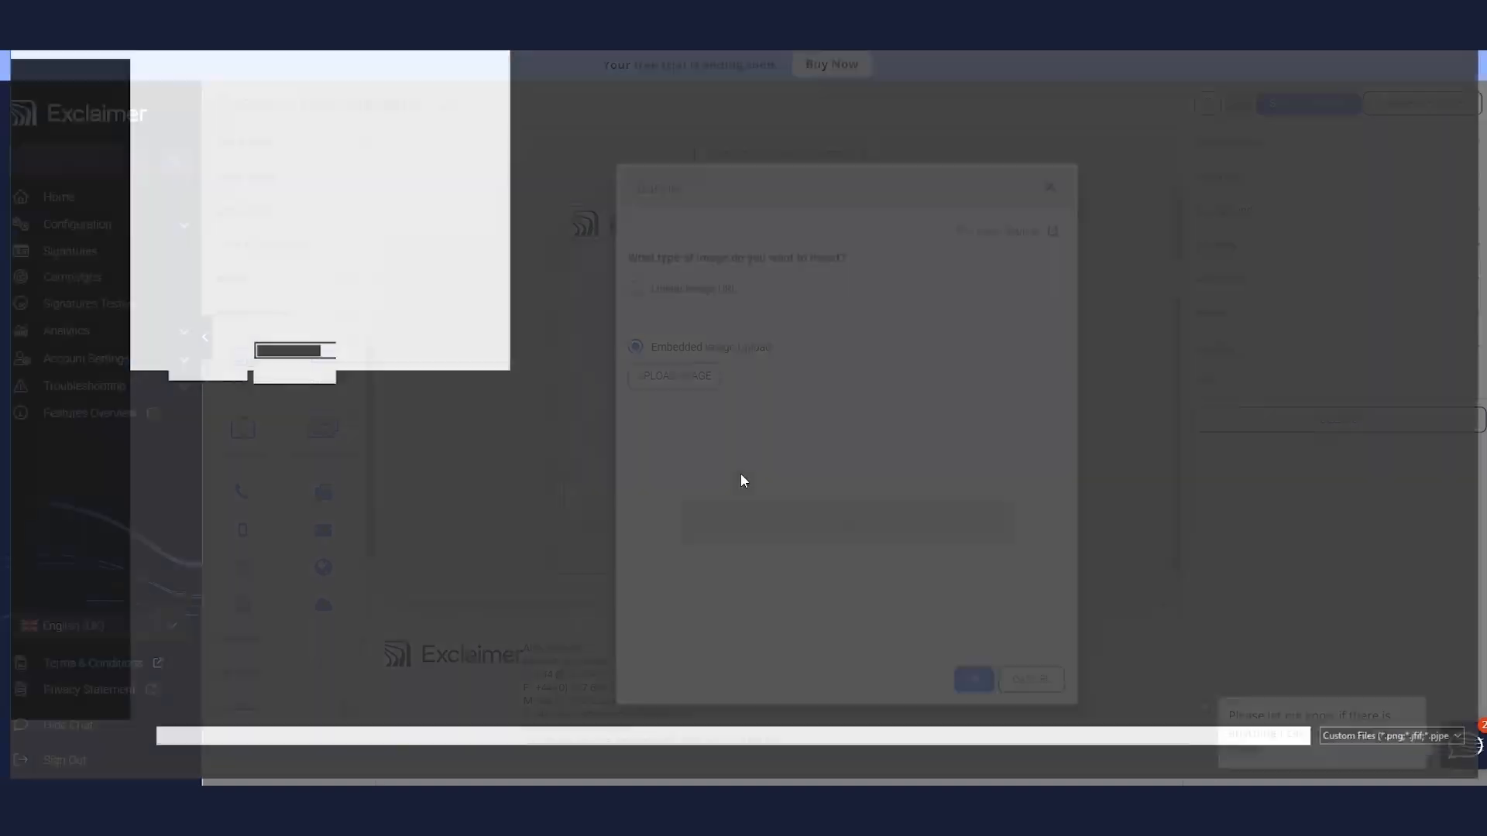
{"action": "double_click", "coordinate": [206, 149]}
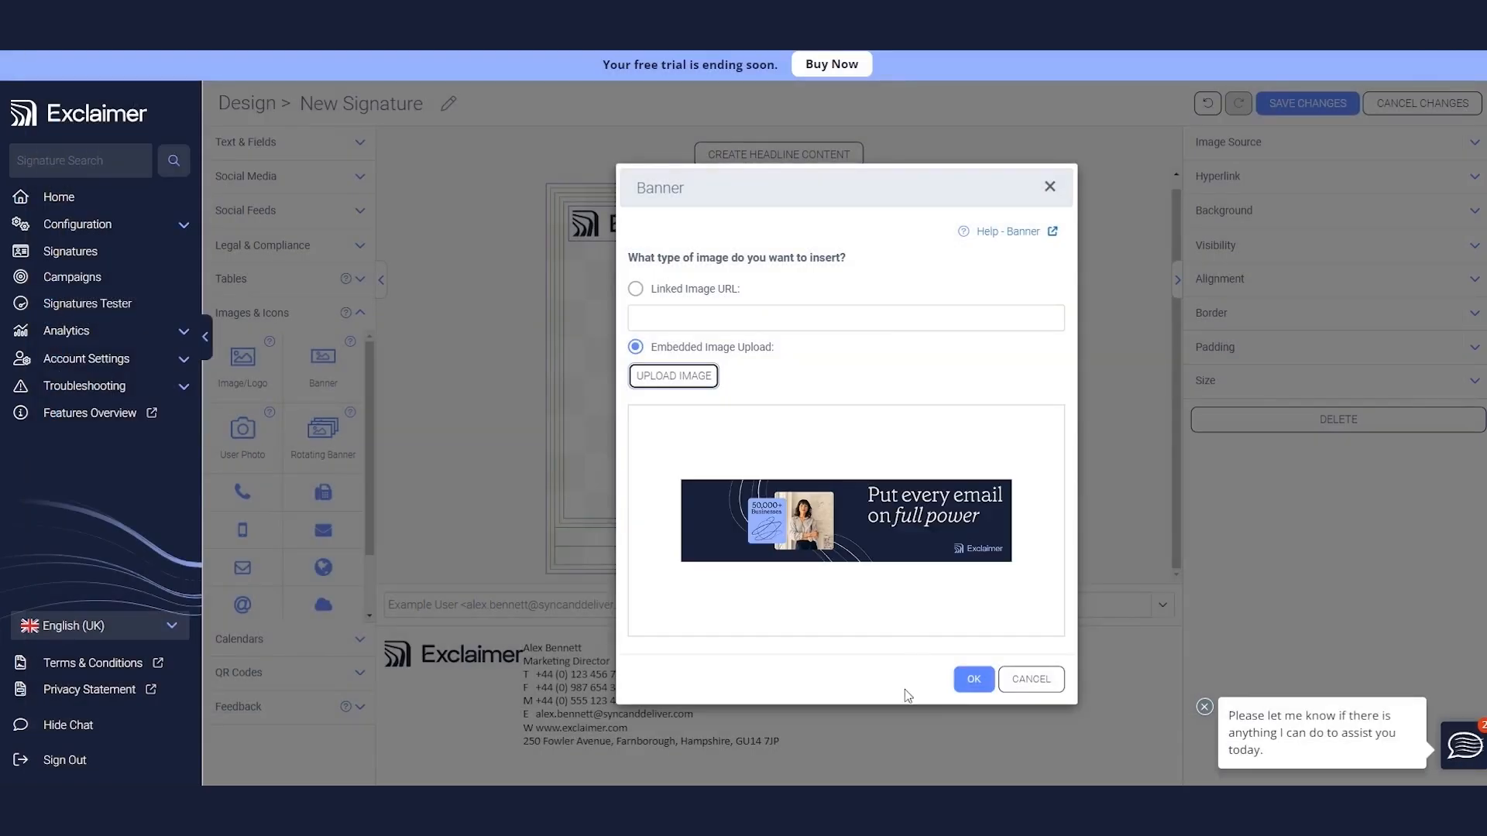
{"action": "left_click", "coordinate": [973, 678]}
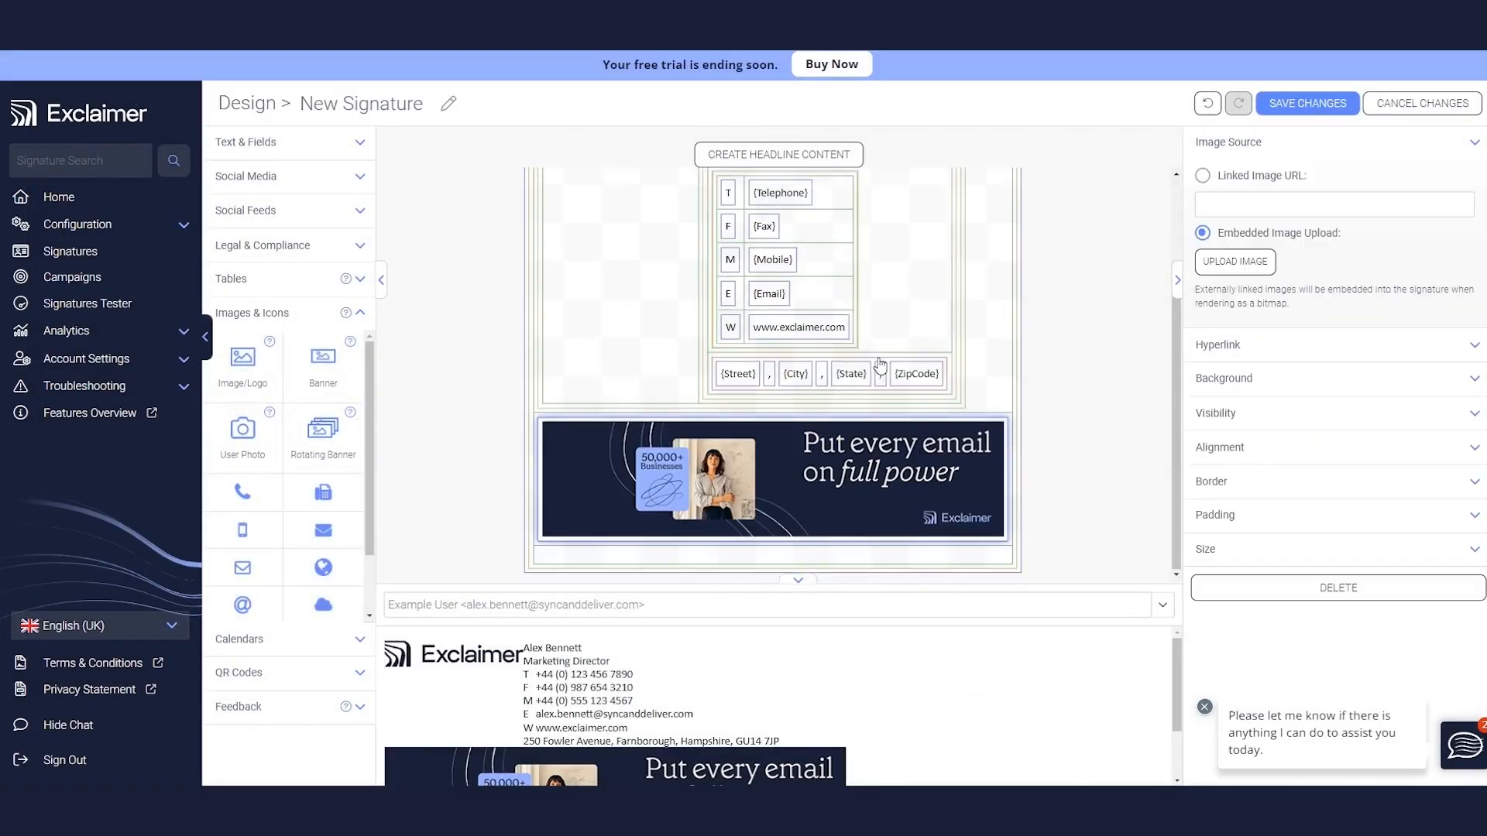
{"action": "mouse_move", "coordinate": [330, 446]}
{"action": "left_mouse_down"}
{"action": "mouse_move", "coordinate": [581, 562]}
{"action": "mouse_move", "coordinate": [690, 558]}
{"action": "mouse_move", "coordinate": [685, 546]}
{"action": "left_mouse_up"}
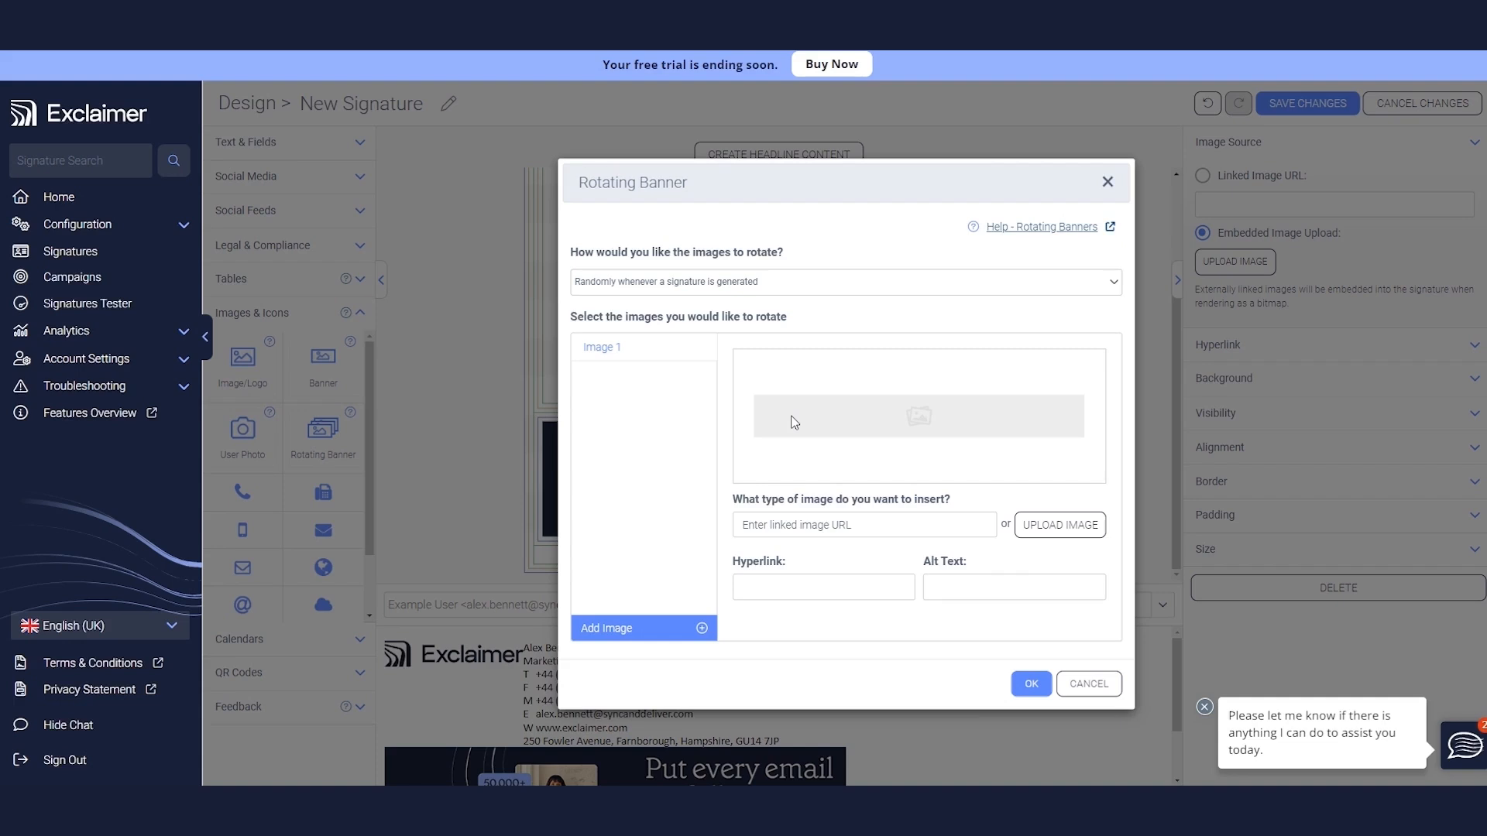
{"action": "left_click", "coordinate": [782, 292]}
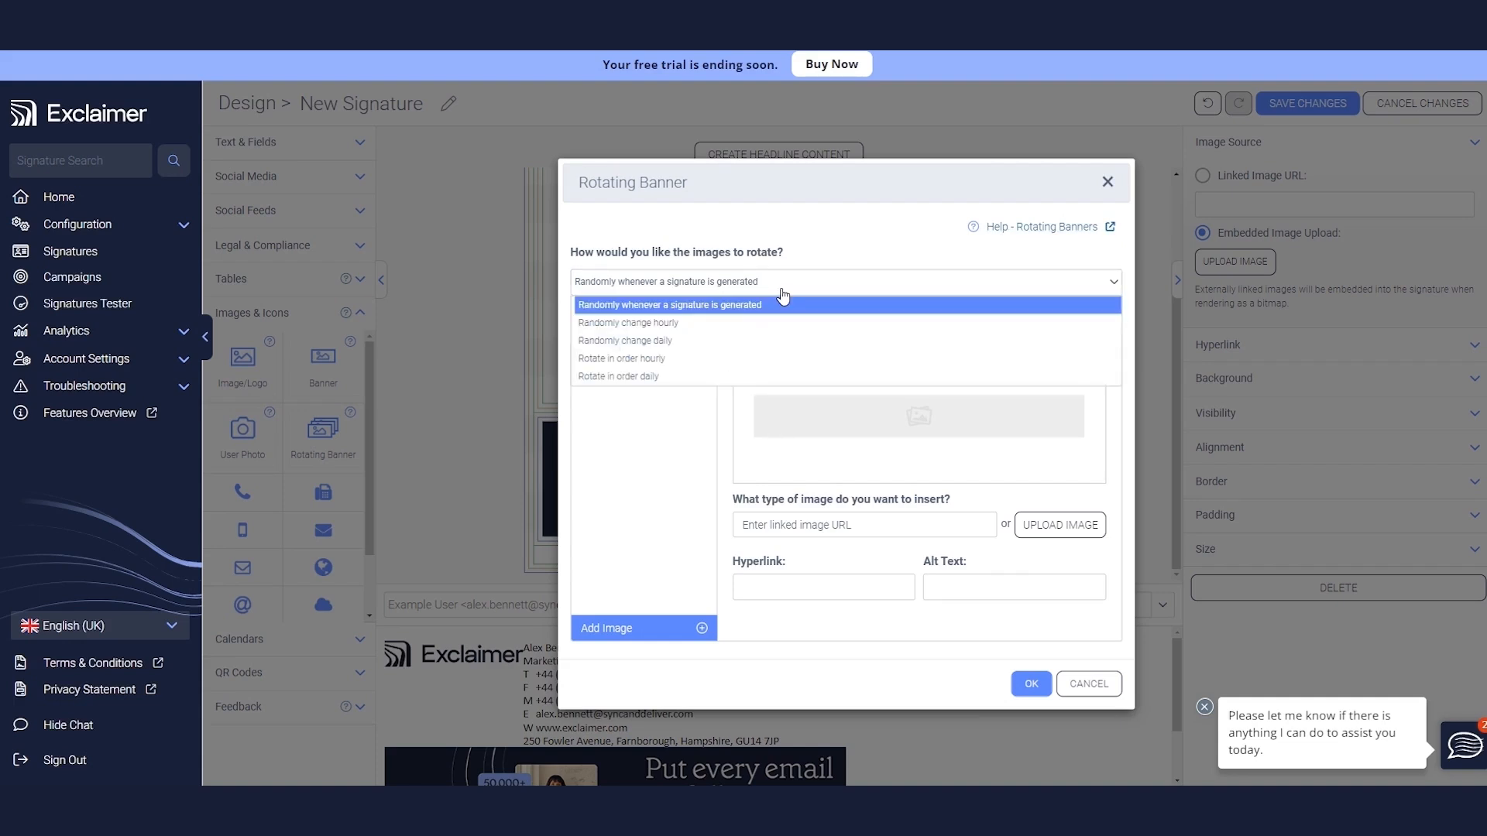
{"action": "left_click", "coordinate": [873, 488]}
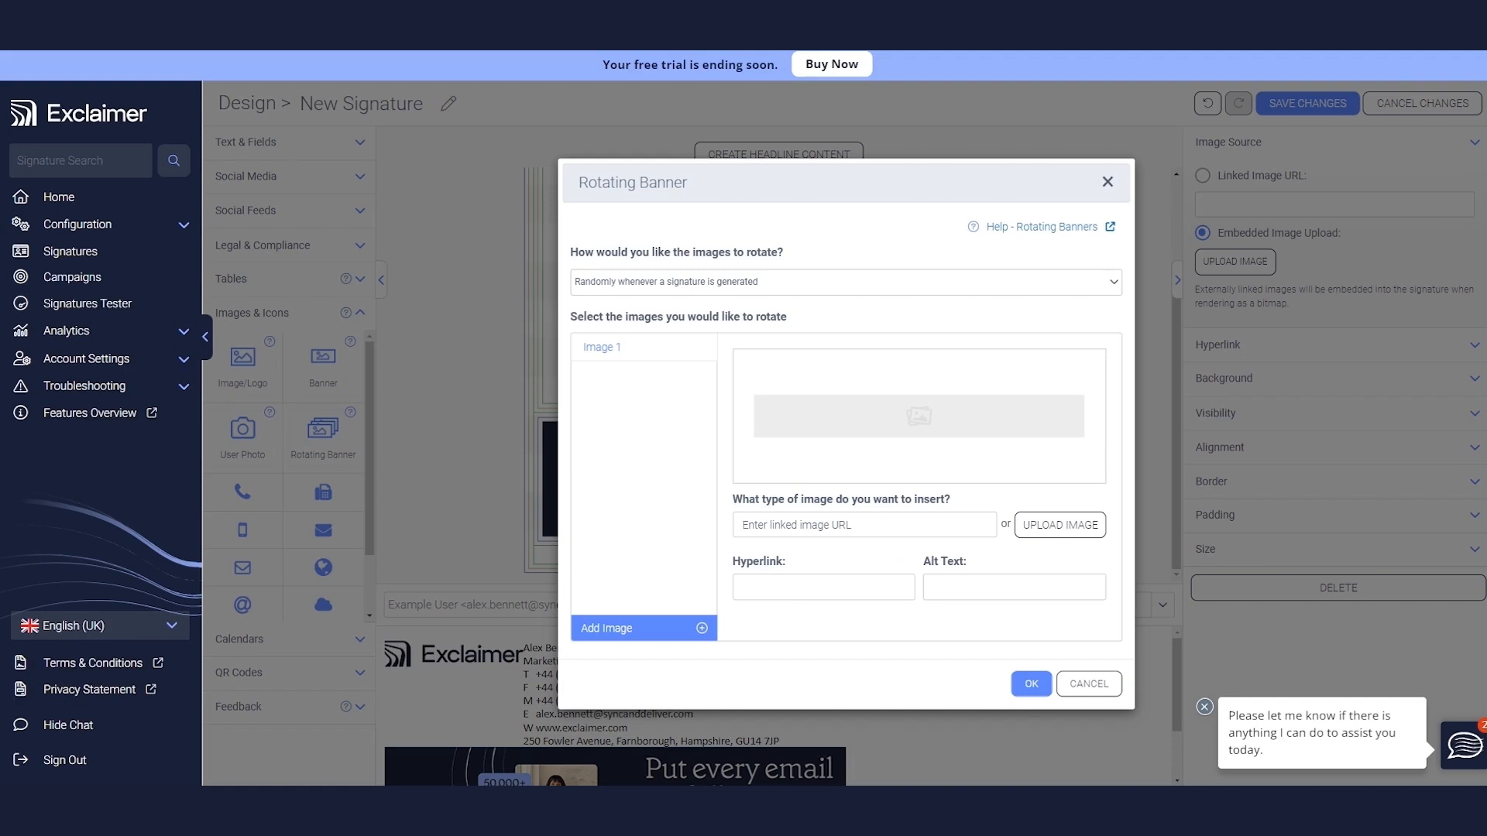
{"action": "left_click", "coordinate": [1092, 686]}
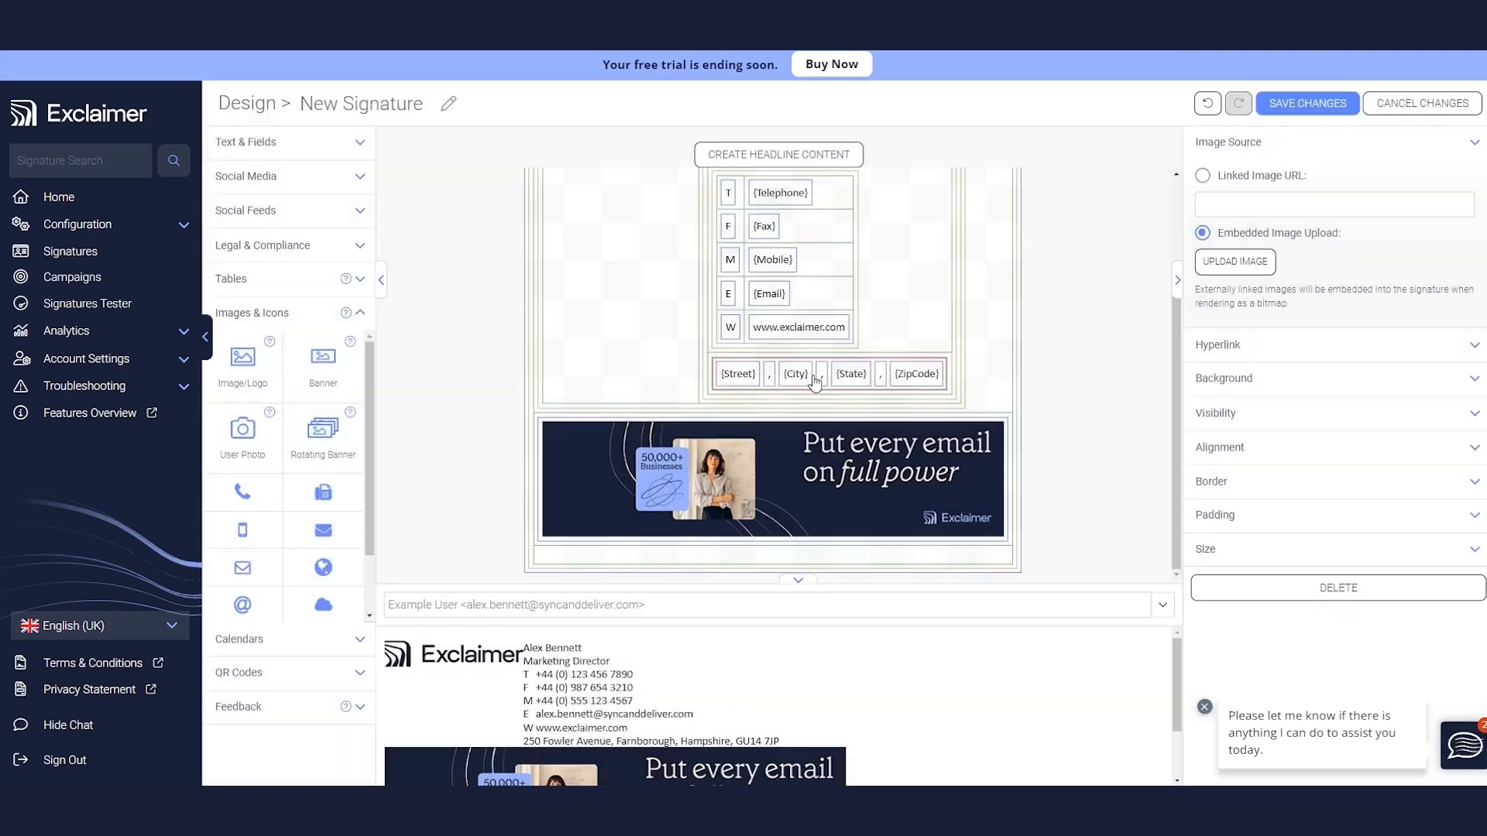
- Insert a user photo above the company logo in the same cell
{"action": "scroll", "coordinate": [730, 329], "scroll_direction": "up", "scroll_amount": 2}
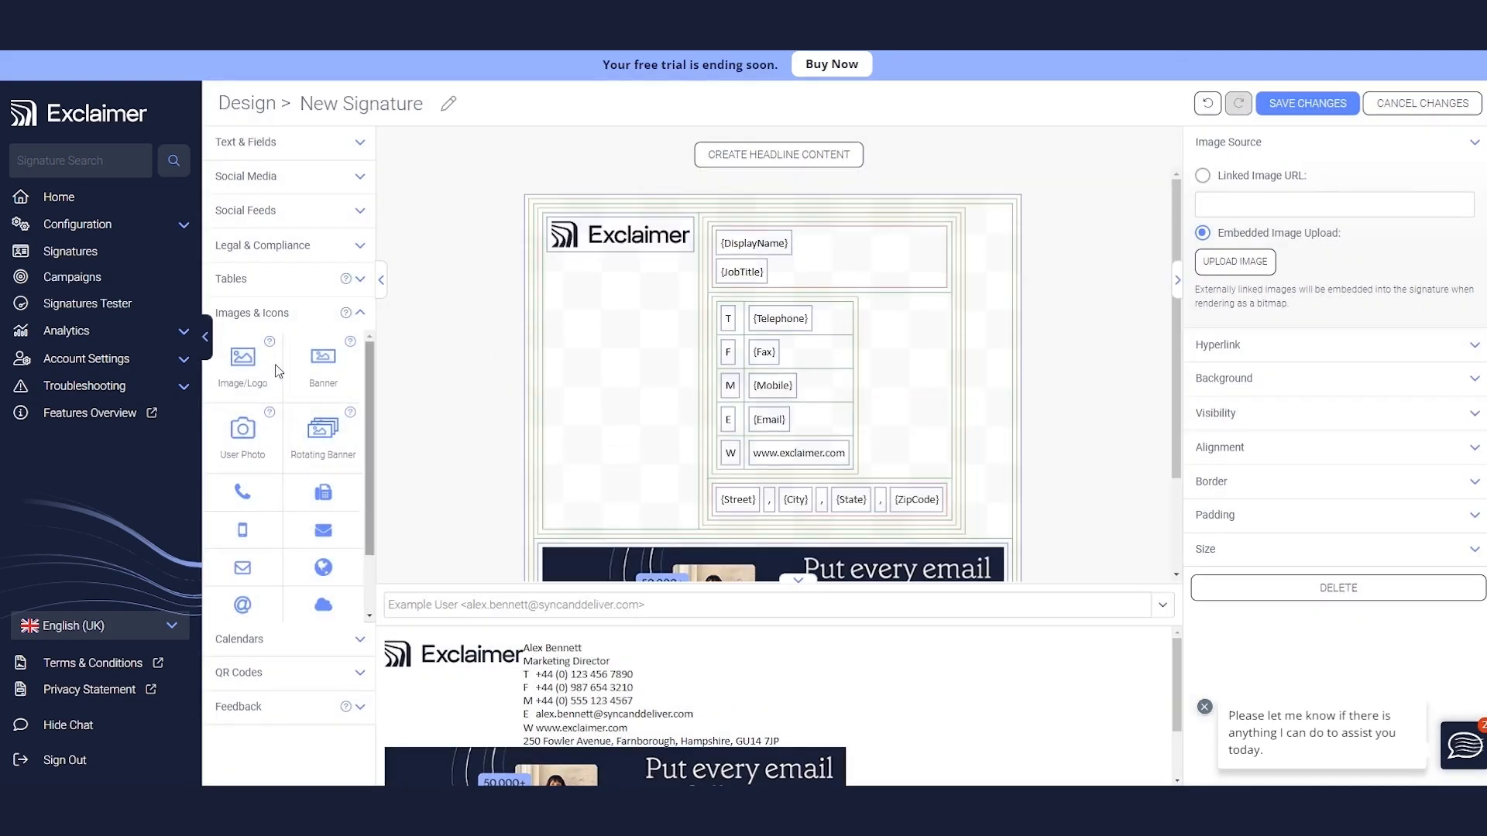
{"action": "left_click_drag", "start_coordinate": [250, 431], "coordinate": [666, 237]}
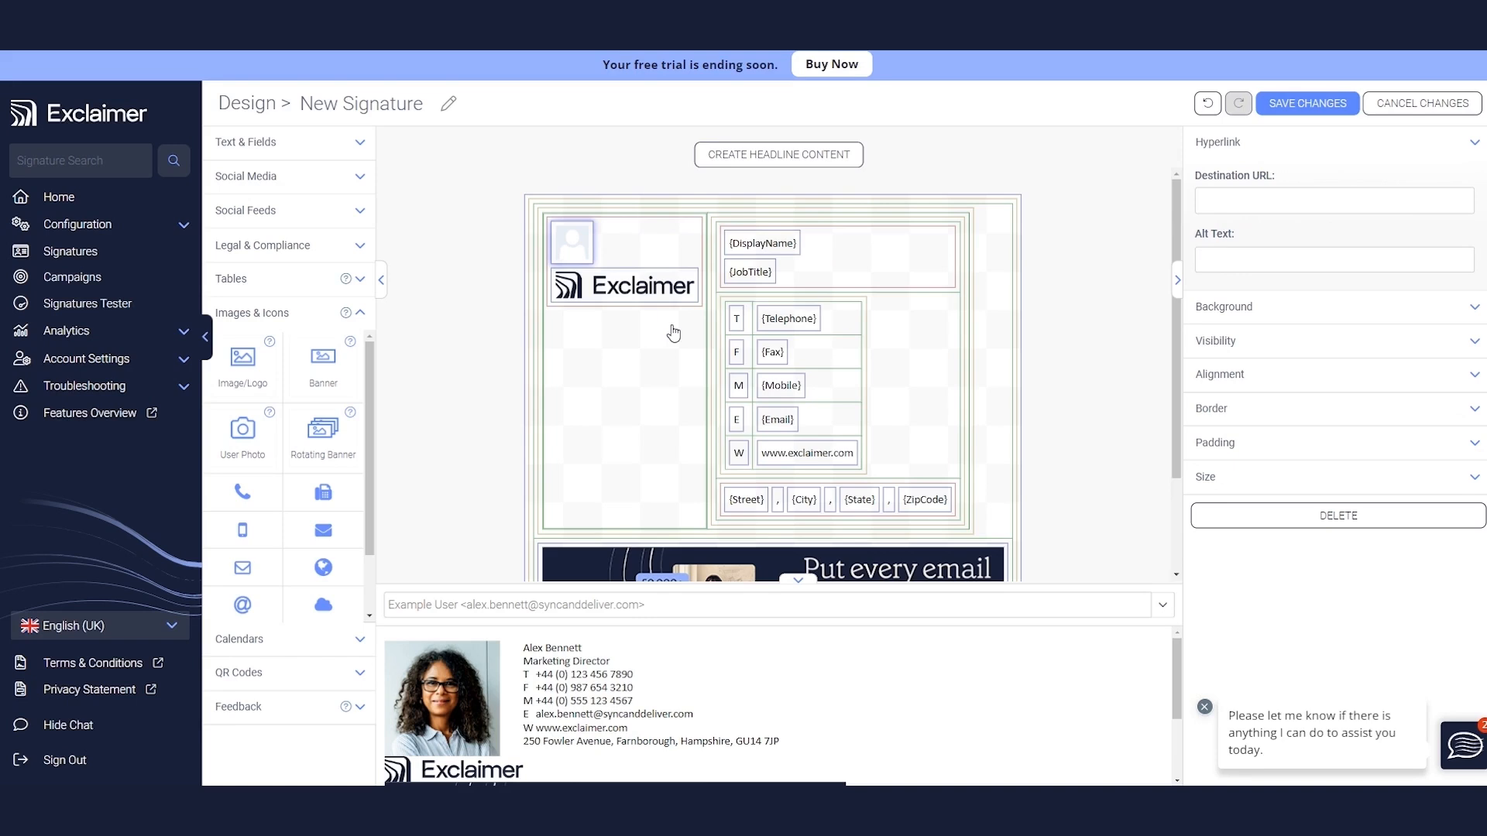
{"action": "left_click", "coordinate": [133, 226]}
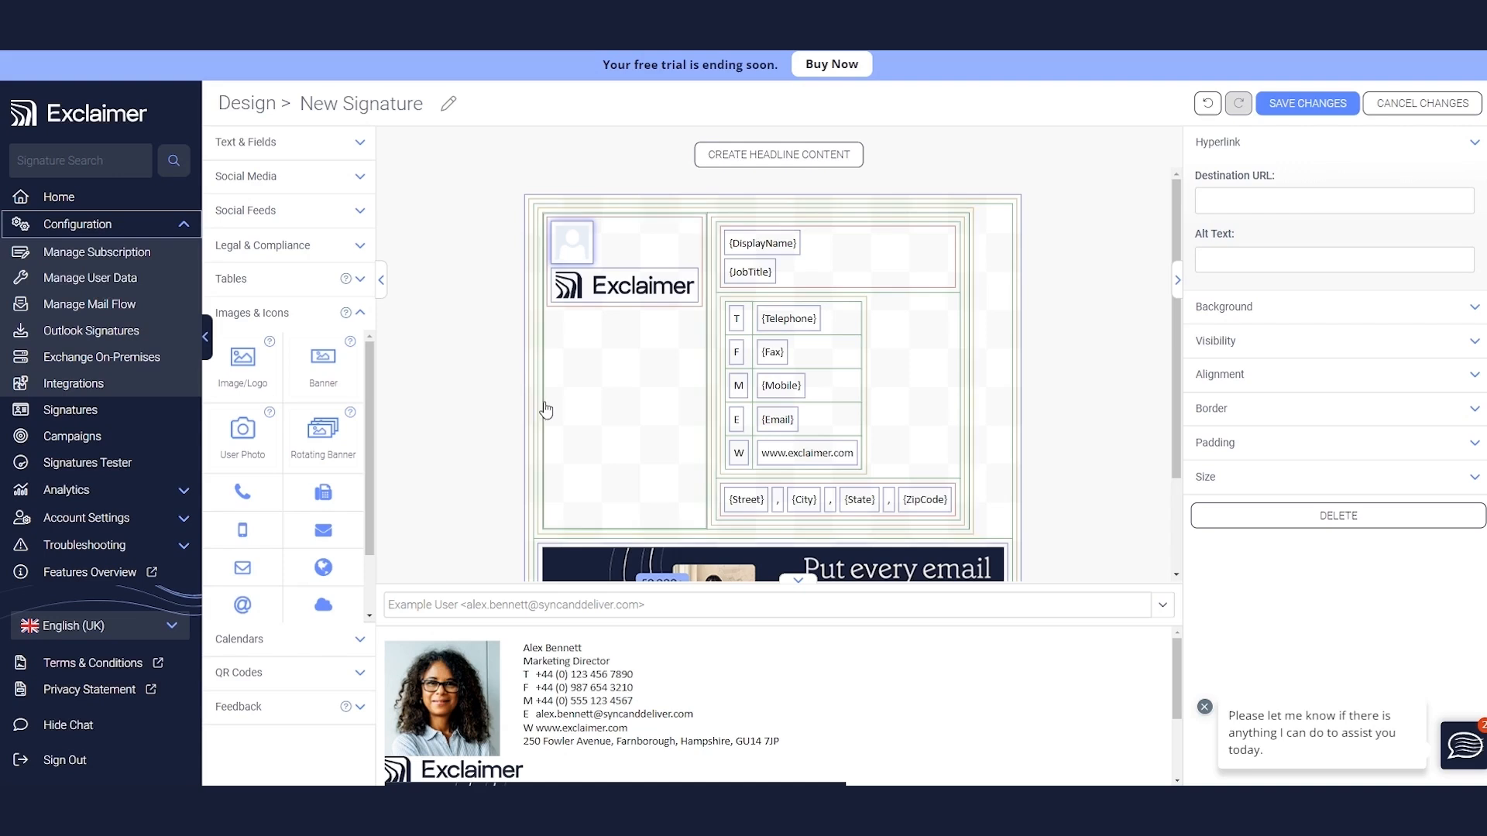
{"action": "scroll", "coordinate": [279, 534], "scroll_direction": "down", "scroll_amount": 1}
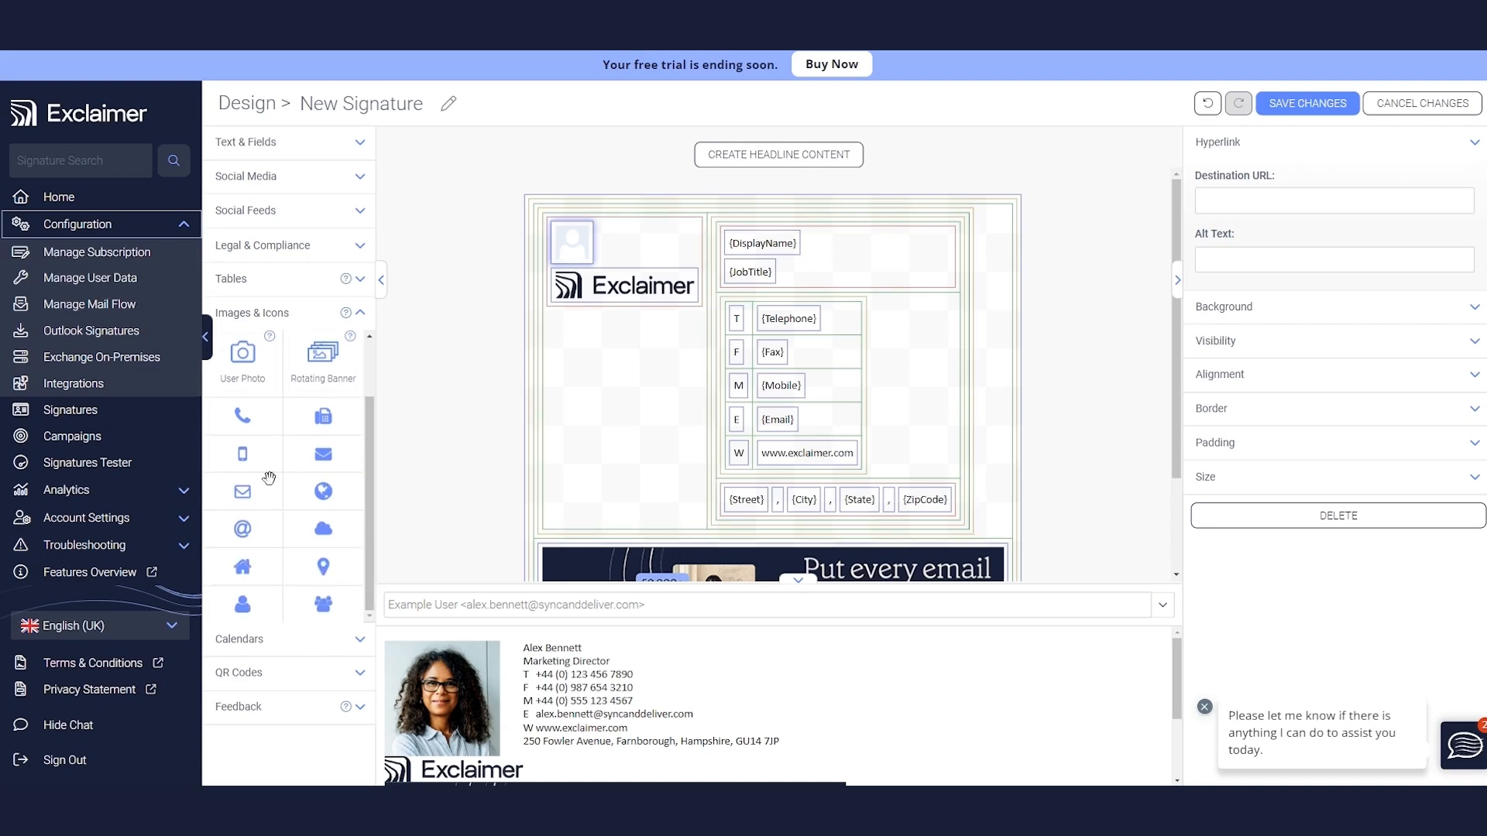
{"action": "scroll", "coordinate": [326, 534], "scroll_direction": "up", "scroll_amount": 1}
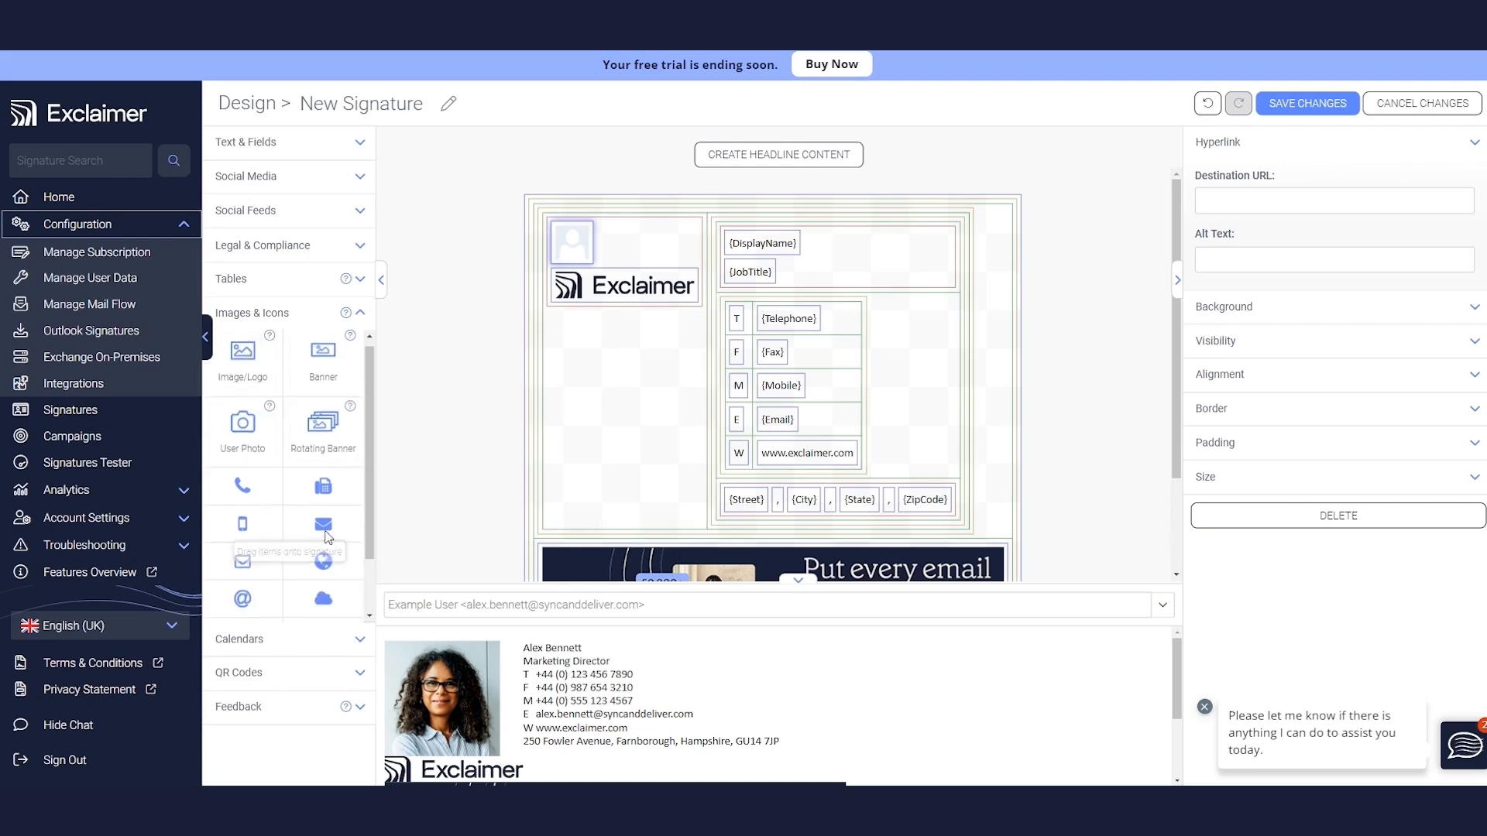
{"action": "left_click", "coordinate": [289, 318]}
- Collapse the main navigation sidebar and start a social media strip directly below the company logo
{"action": "left_click", "coordinate": [206, 338]}
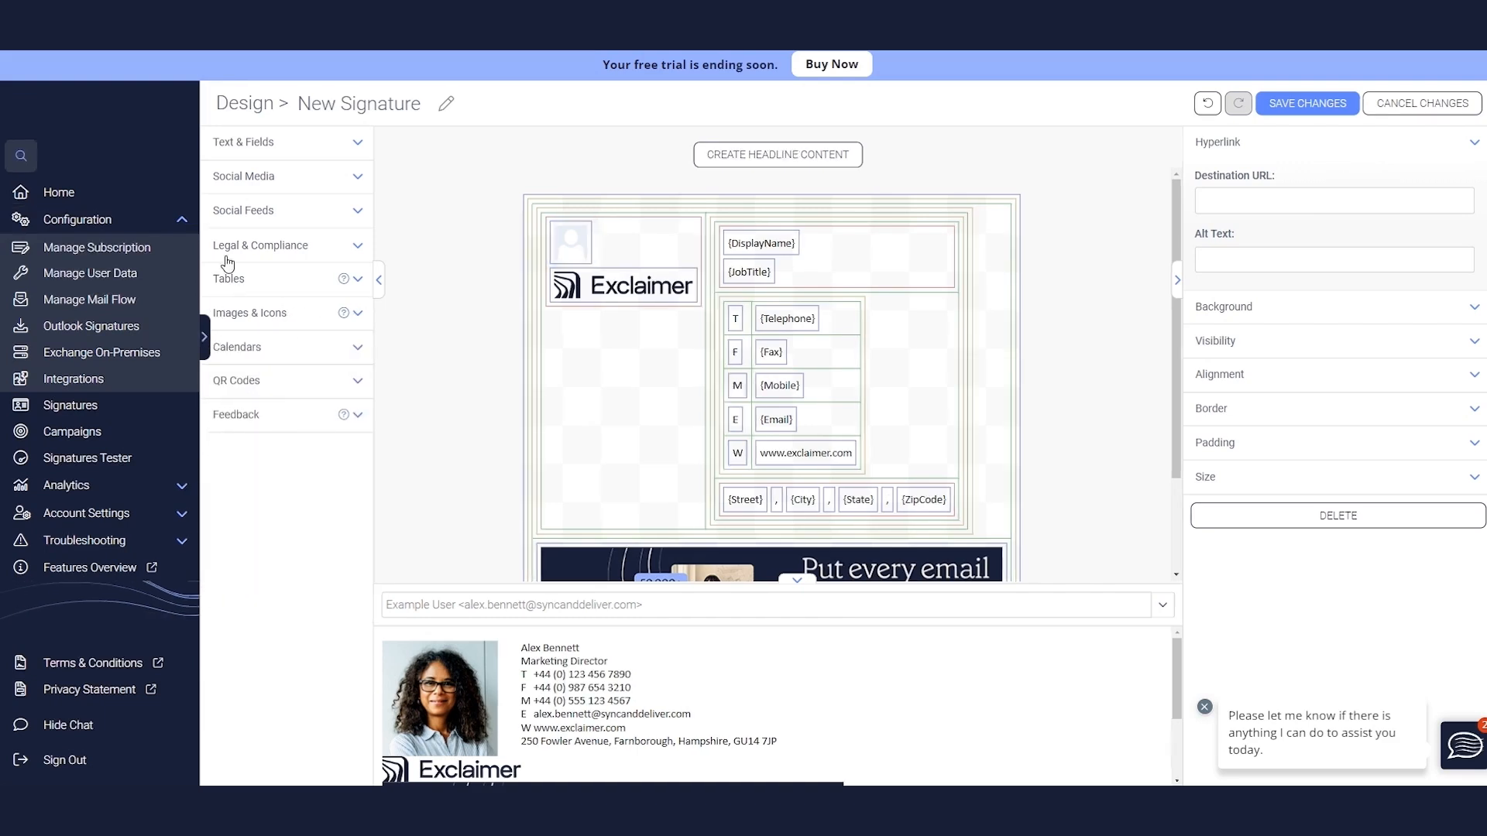
{"action": "left_click", "coordinate": [141, 175]}
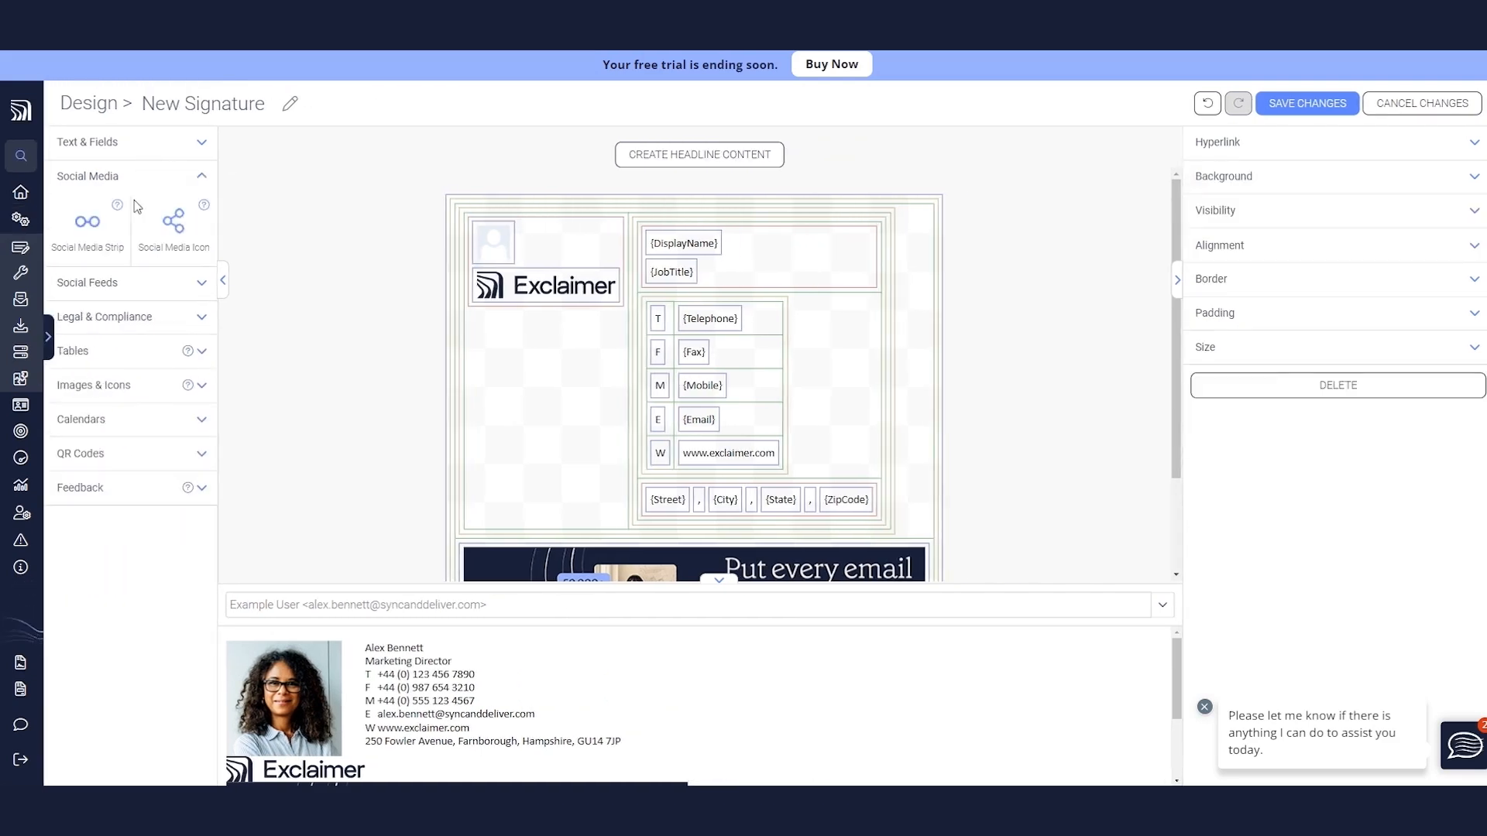
{"action": "mouse_move", "coordinate": [102, 229]}
{"action": "left_mouse_down"}
{"action": "mouse_move", "coordinate": [365, 460]}
{"action": "mouse_move", "coordinate": [573, 384]}
{"action": "mouse_move", "coordinate": [585, 318]}
{"action": "mouse_move", "coordinate": [568, 296]}
{"action": "left_mouse_up"}
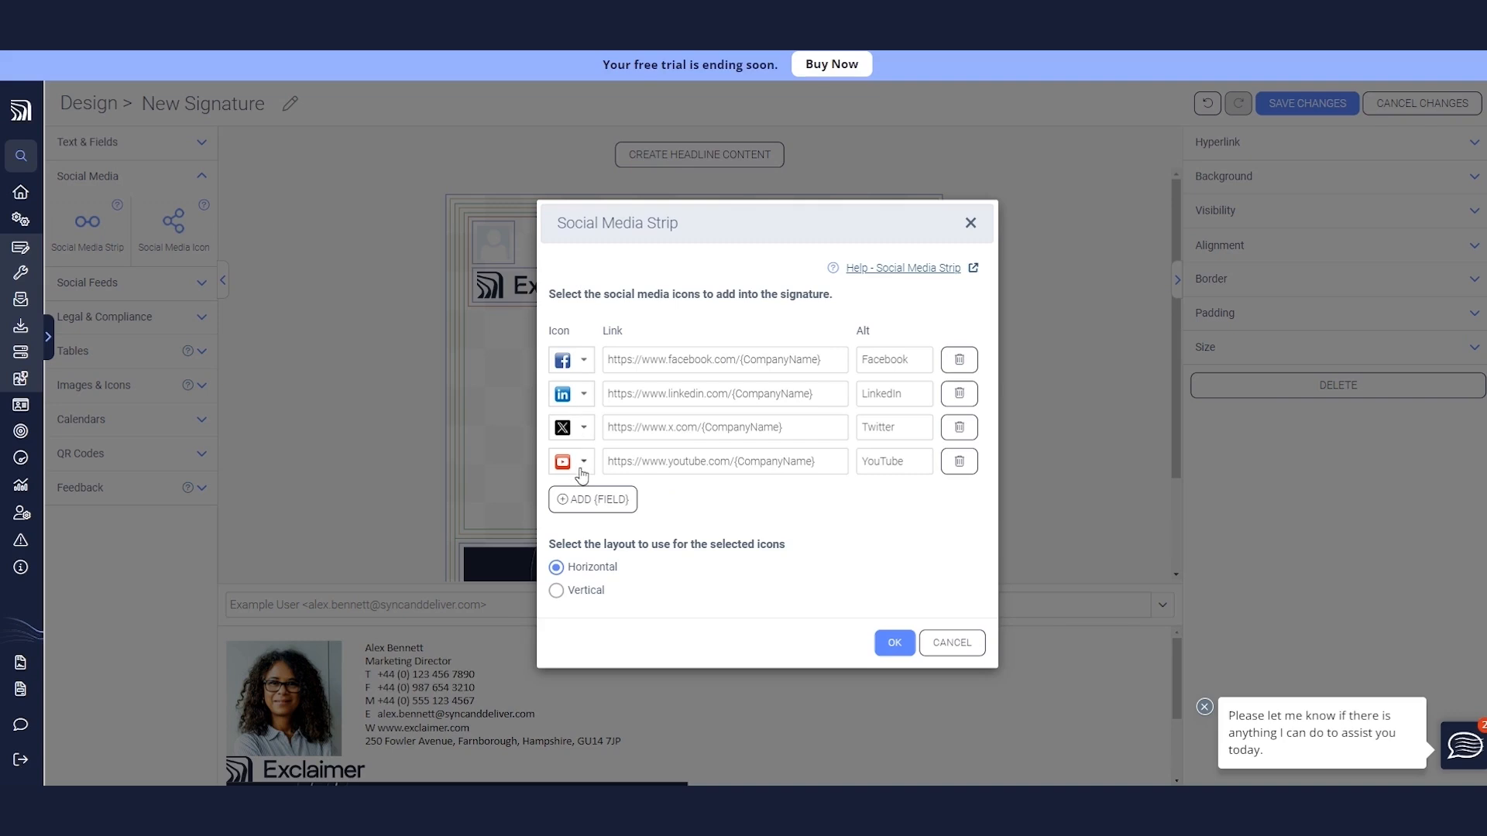
{"action": "left_click", "coordinate": [620, 507]}
{"action": "left_click", "coordinate": [617, 530]}
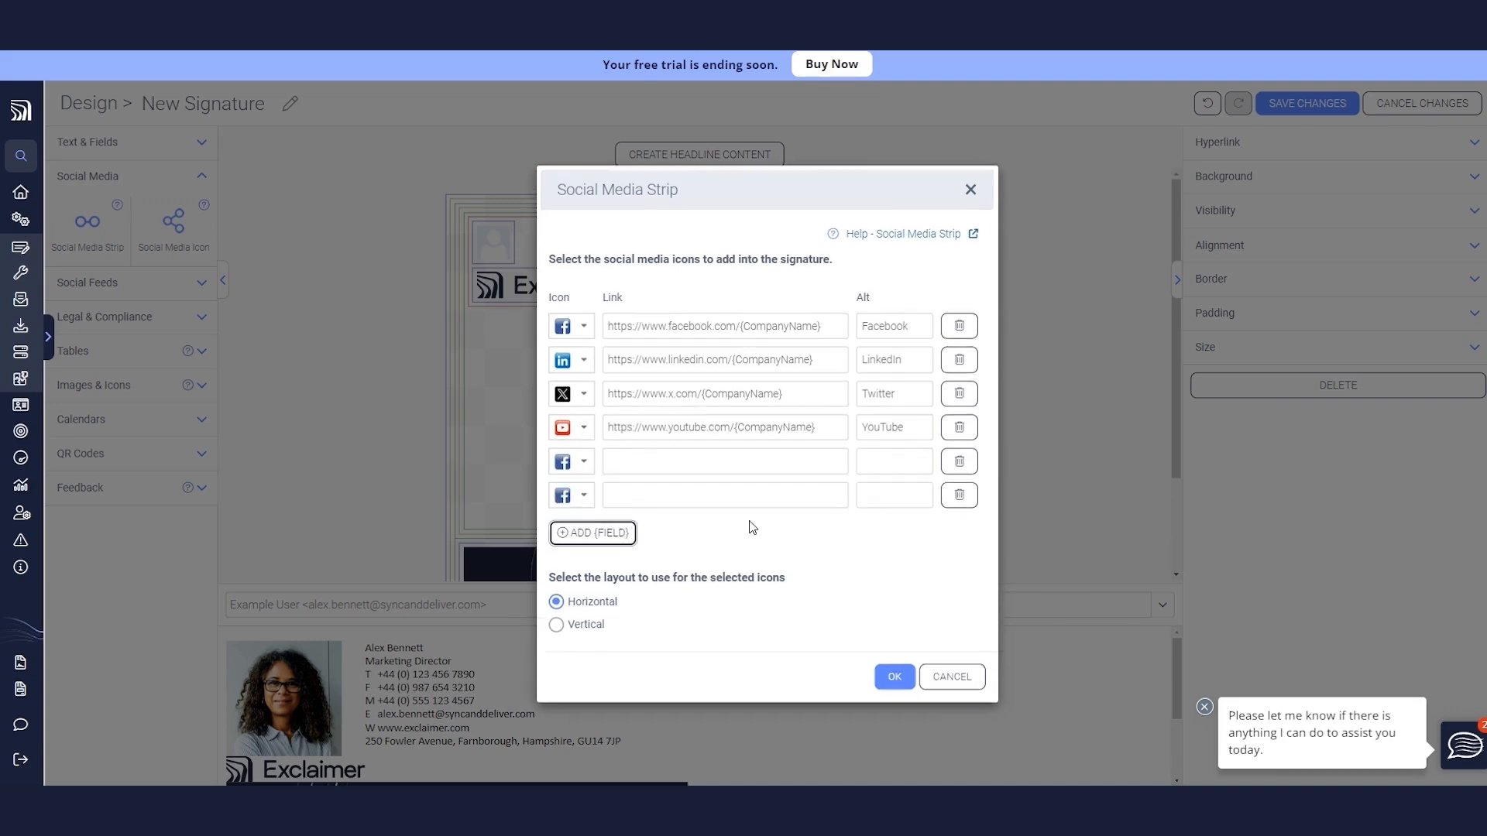
{"action": "left_click", "coordinate": [959, 491]}
{"action": "left_click", "coordinate": [584, 479]}
{"action": "scroll", "coordinate": [567, 549], "scroll_direction": "down", "scroll_amount": 3}
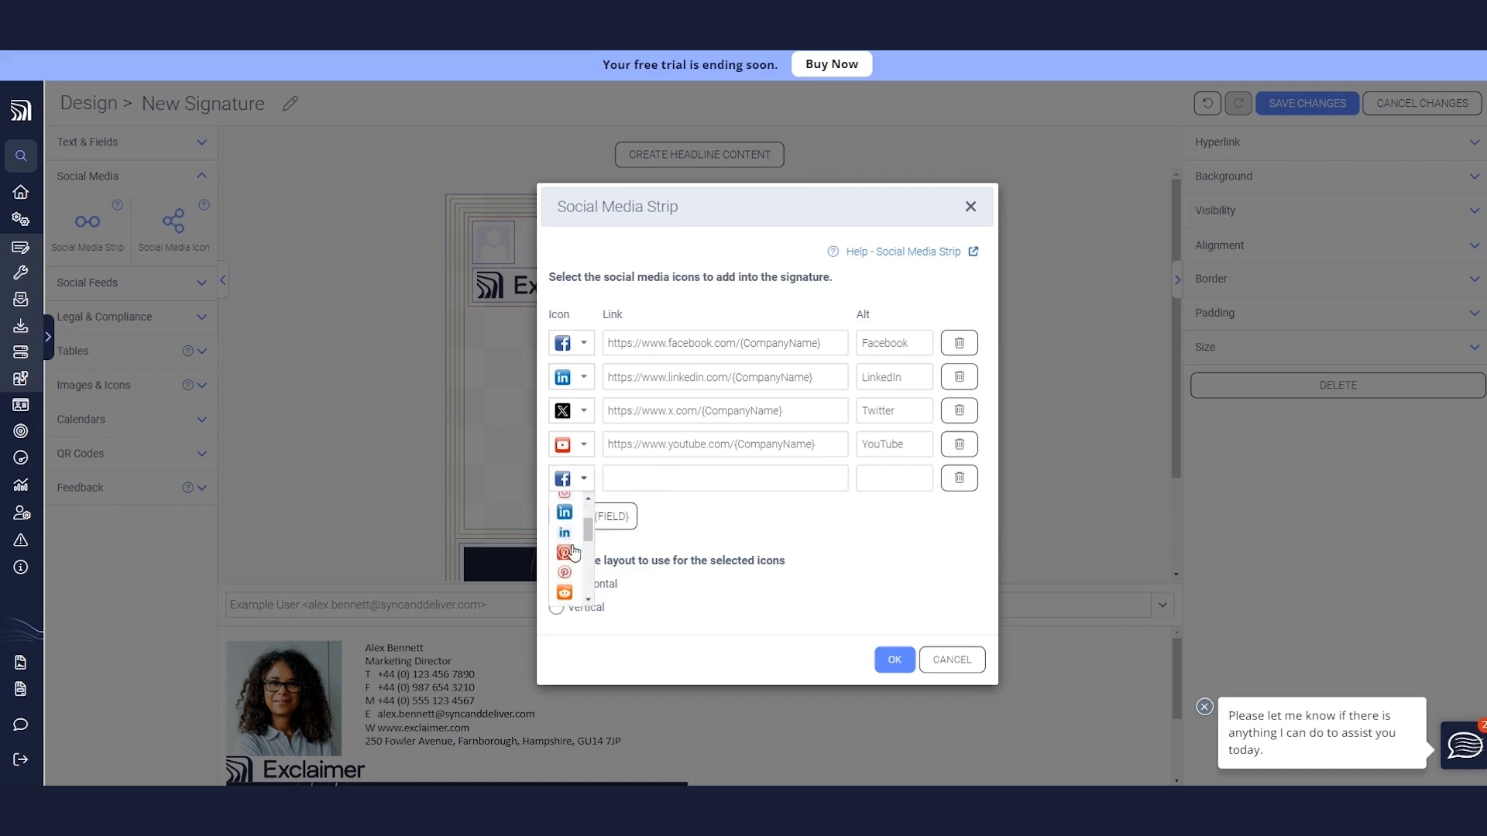
{"action": "scroll", "coordinate": [573, 540], "scroll_direction": "down", "scroll_amount": 3}
{"action": "scroll", "coordinate": [572, 540], "scroll_direction": "up", "scroll_amount": 6}
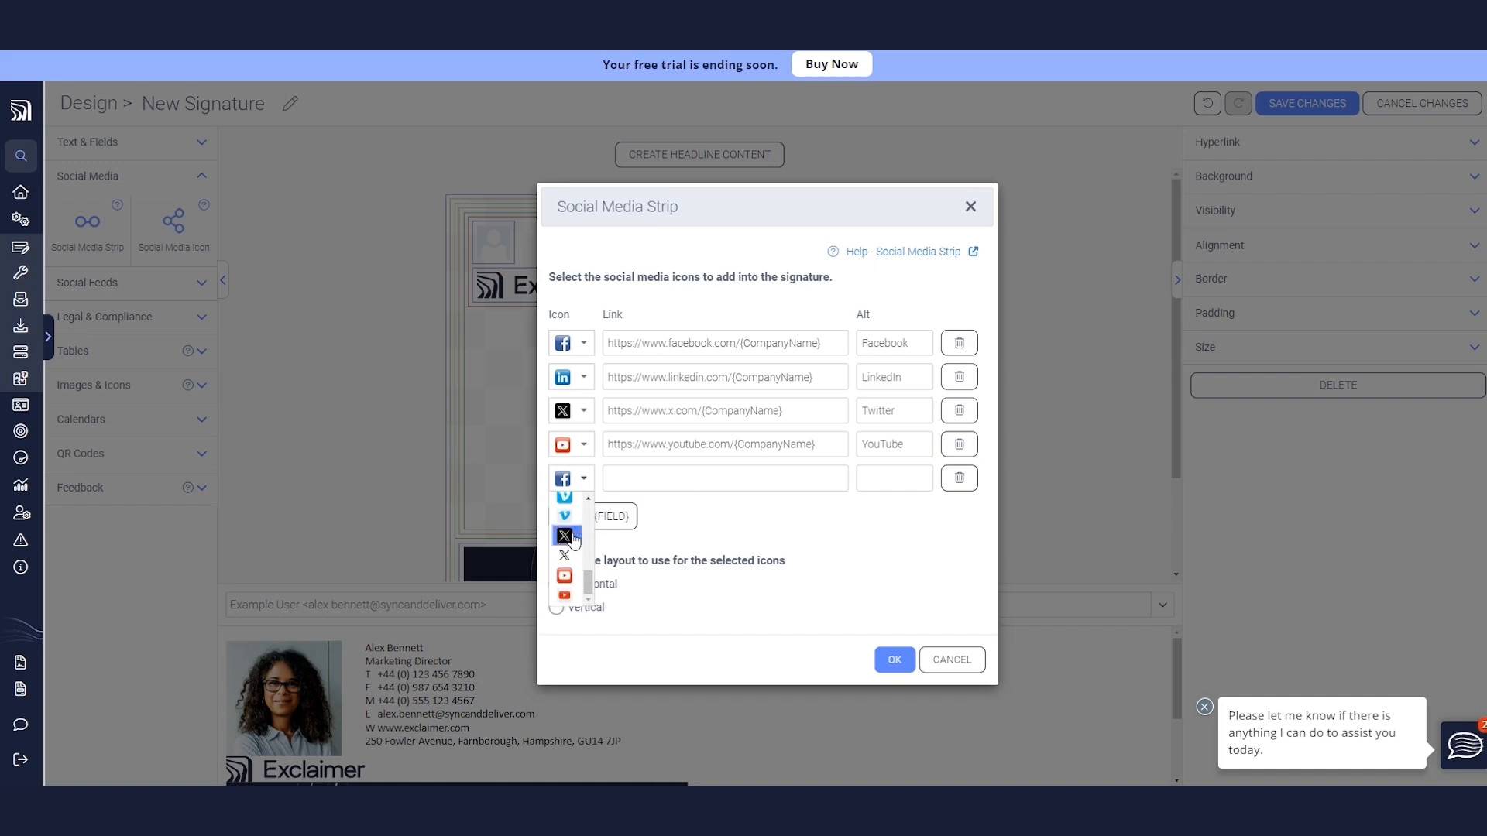
{"action": "scroll", "coordinate": [572, 564], "scroll_direction": "down", "scroll_amount": 3}
{"action": "left_click", "coordinate": [689, 521]}
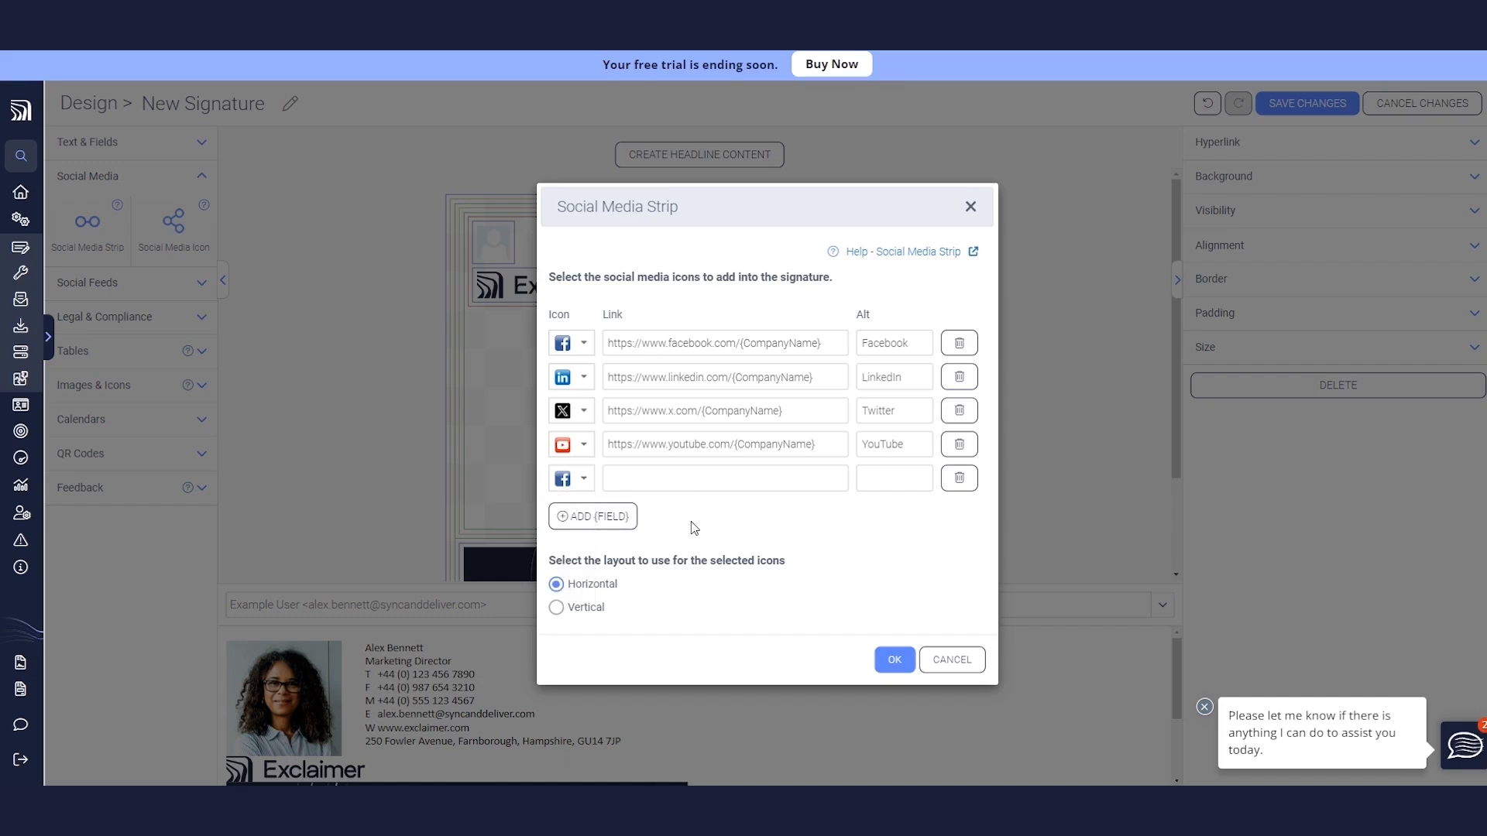
{"action": "left_click", "coordinate": [958, 487]}
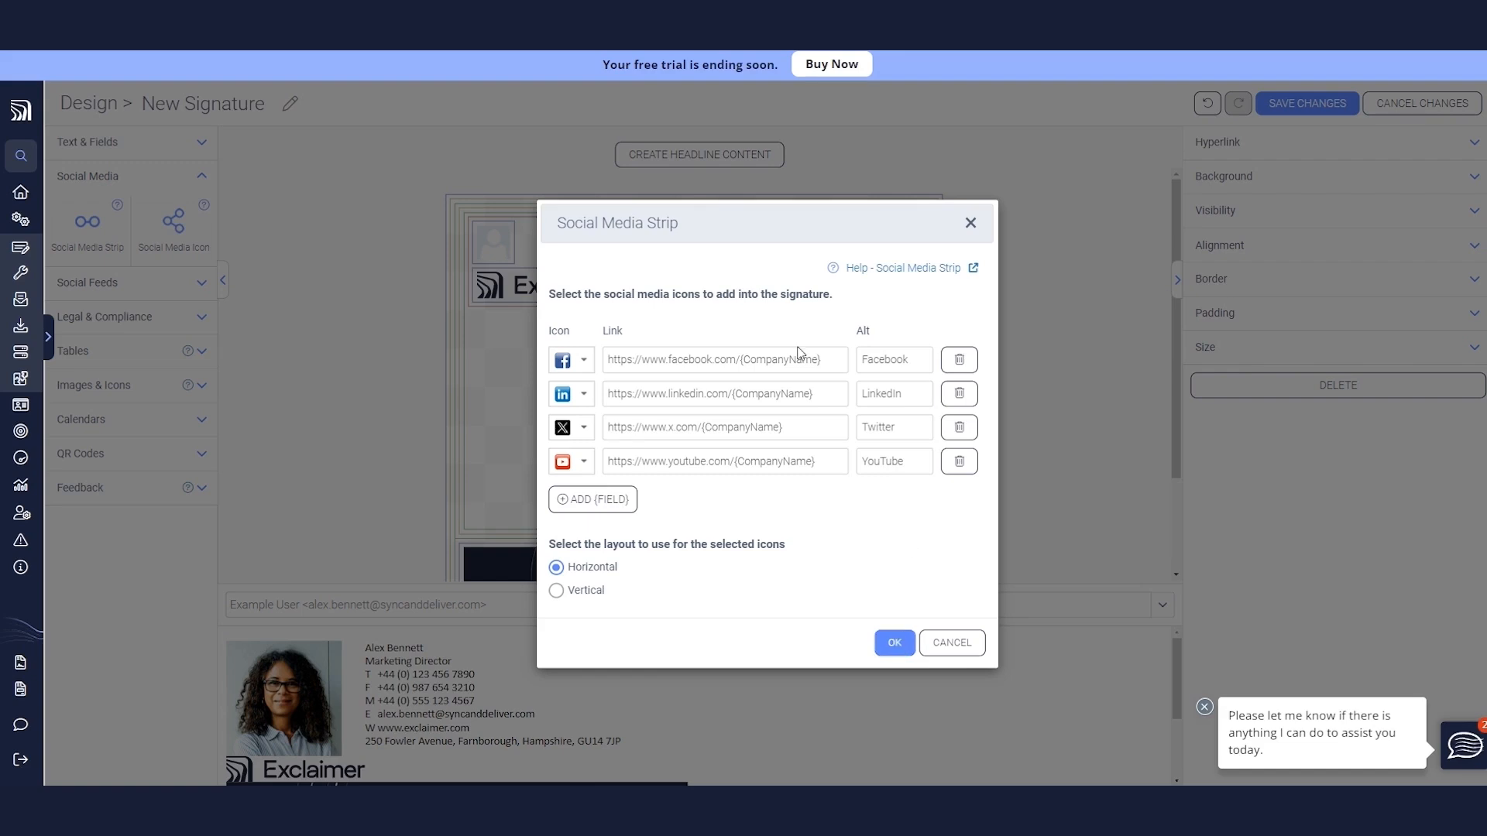
- Insert the horizontal social media strip with Facebook, LinkedIn, X and YouTube icons, and enlarge the signature preview area
{"action": "left_click_drag", "start_coordinate": [823, 360], "coordinate": [597, 361]}
{"action": "left_click_drag", "start_coordinate": [815, 393], "coordinate": [823, 488]}
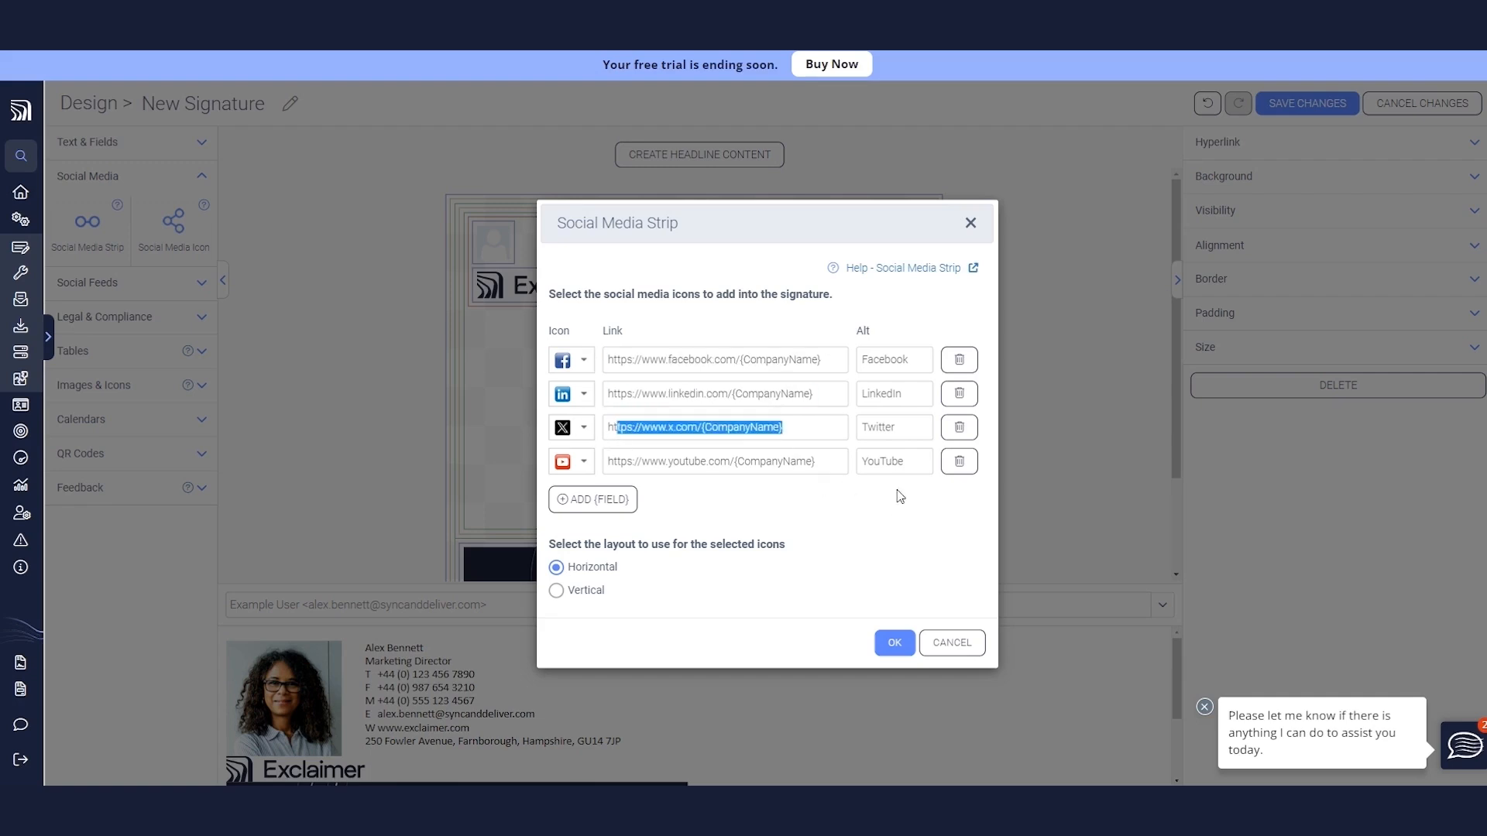
{"action": "left_click_drag", "start_coordinate": [911, 462], "coordinate": [860, 360]}
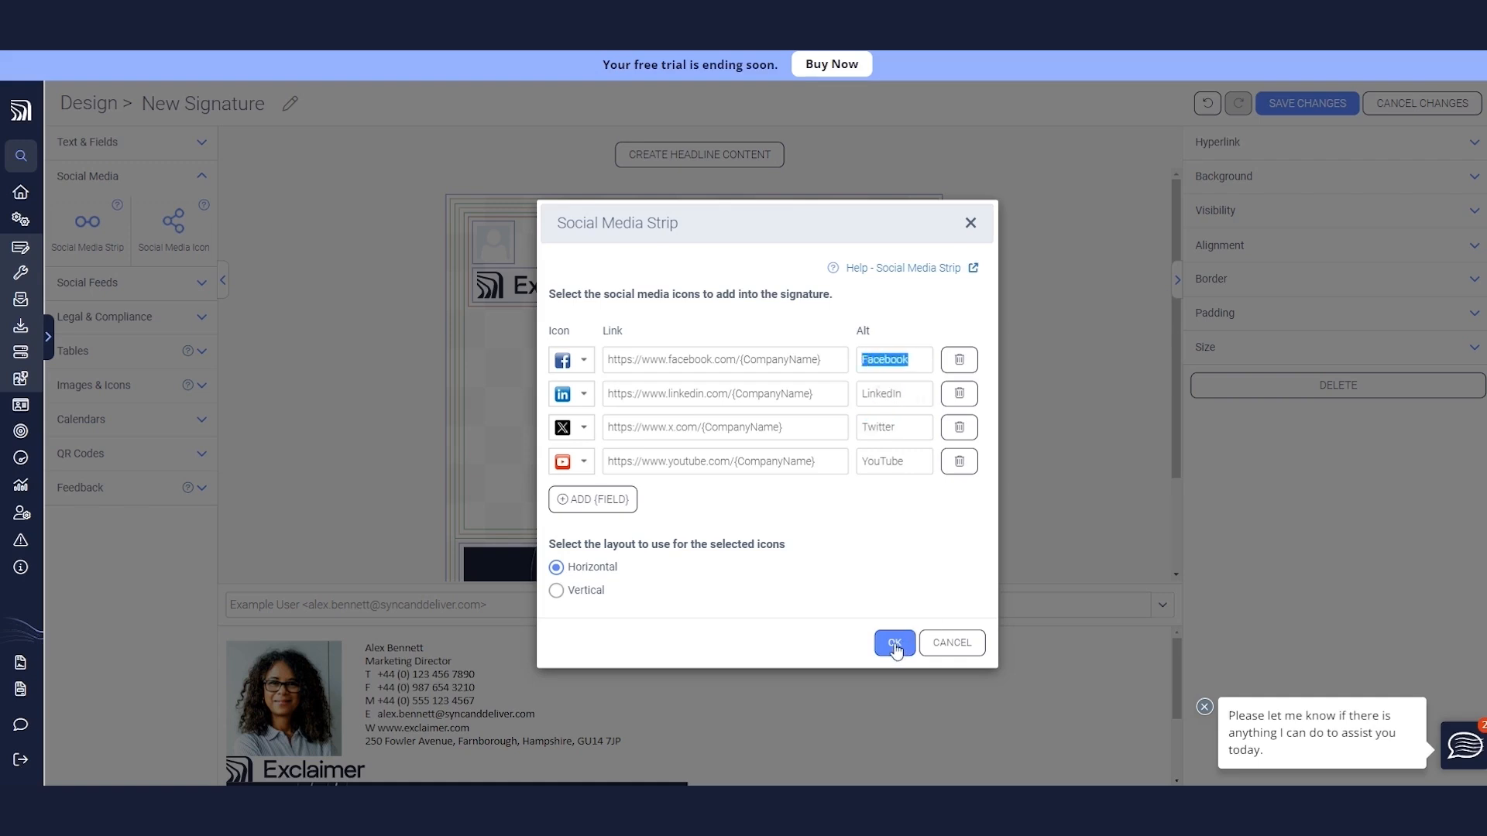
{"action": "left_click", "coordinate": [895, 642]}
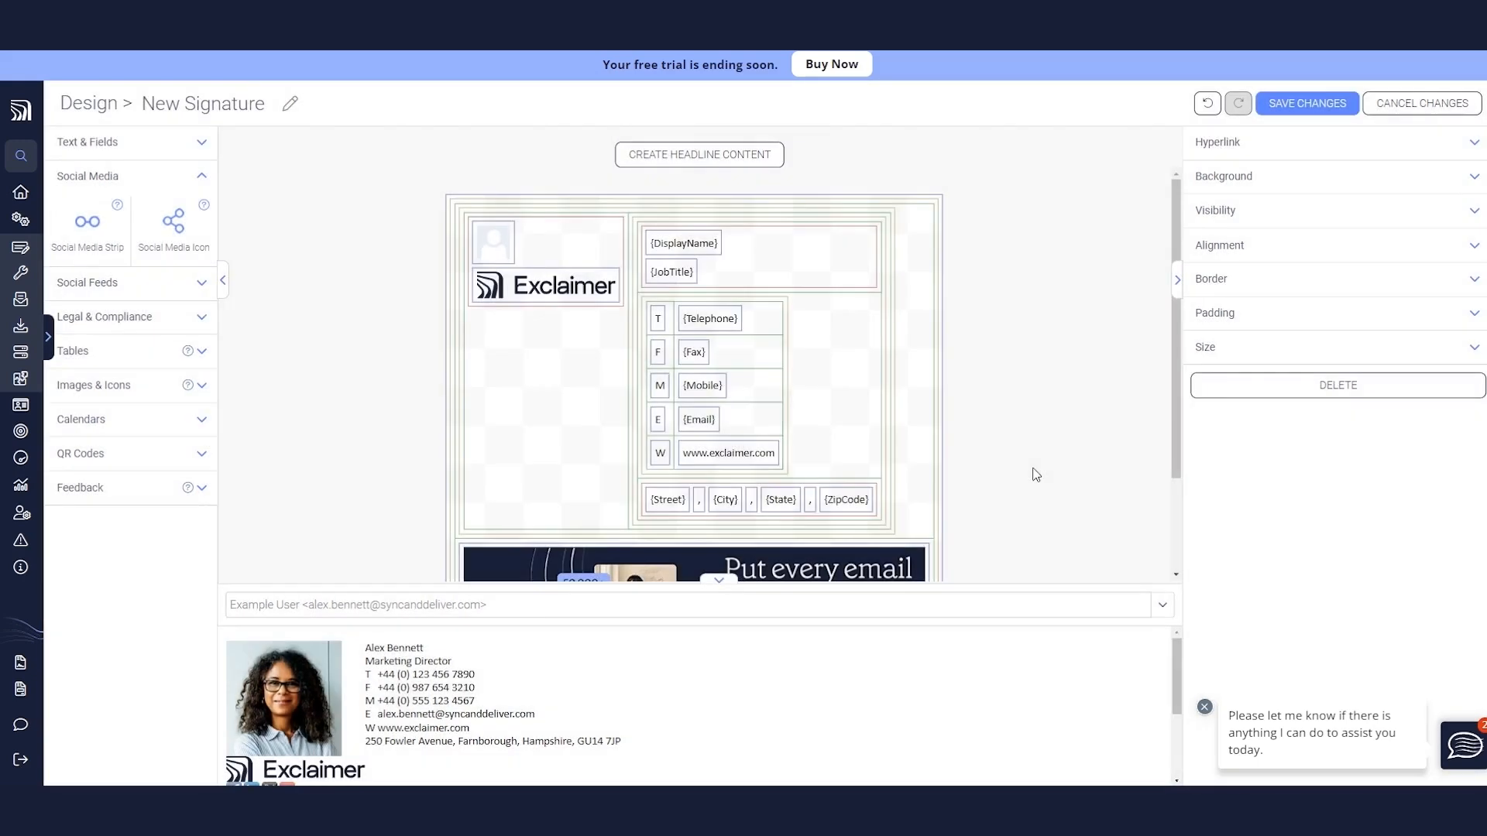
{"action": "left_click_drag", "start_coordinate": [972, 584], "coordinate": [996, 560]}
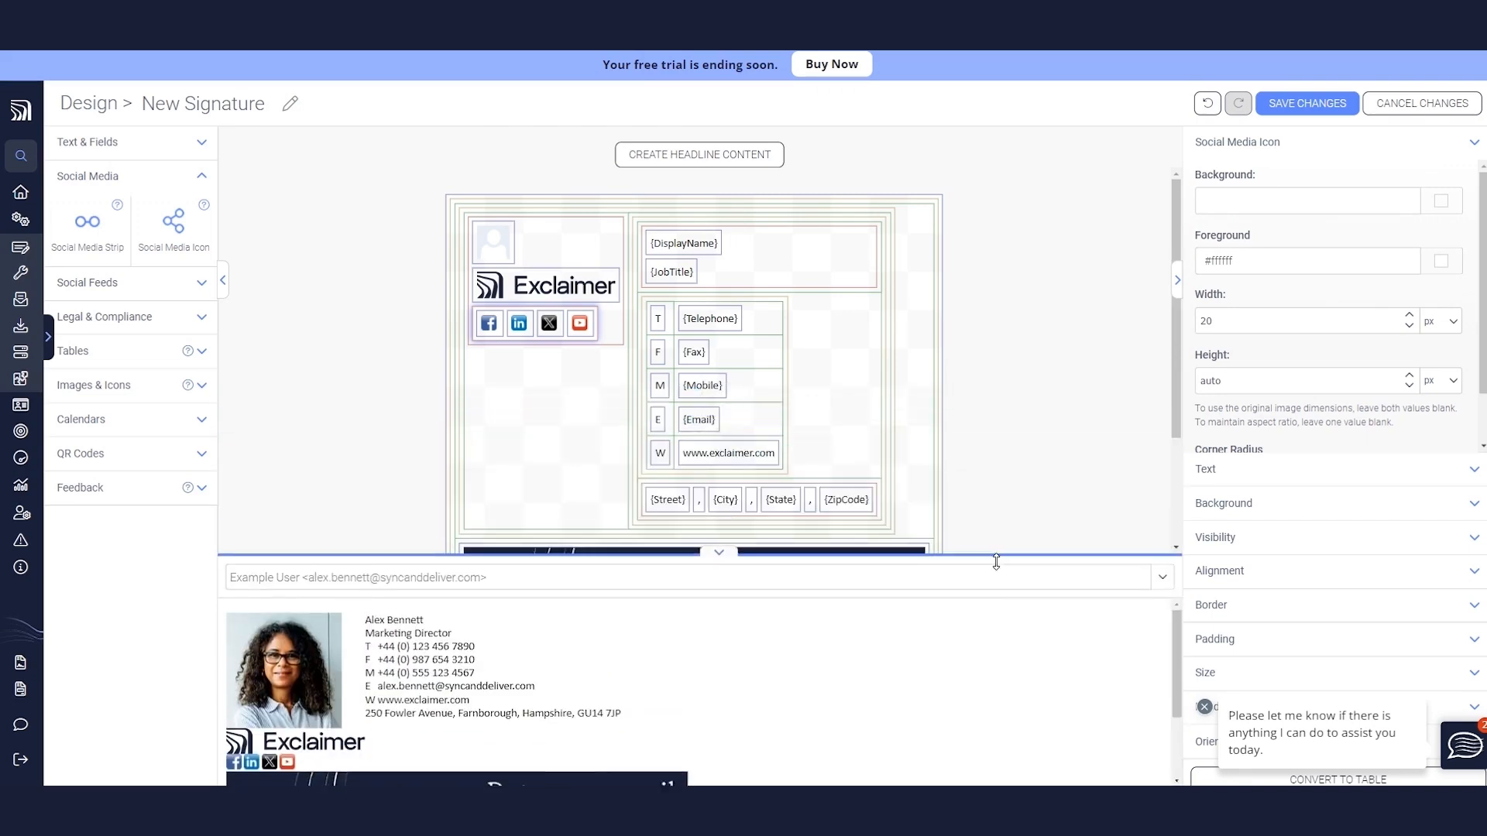
- Insert the legal disclaimer in the empty row below the banner and the registered office text directly beneath it
{"action": "scroll", "coordinate": [961, 417], "scroll_direction": "down", "scroll_amount": 2}
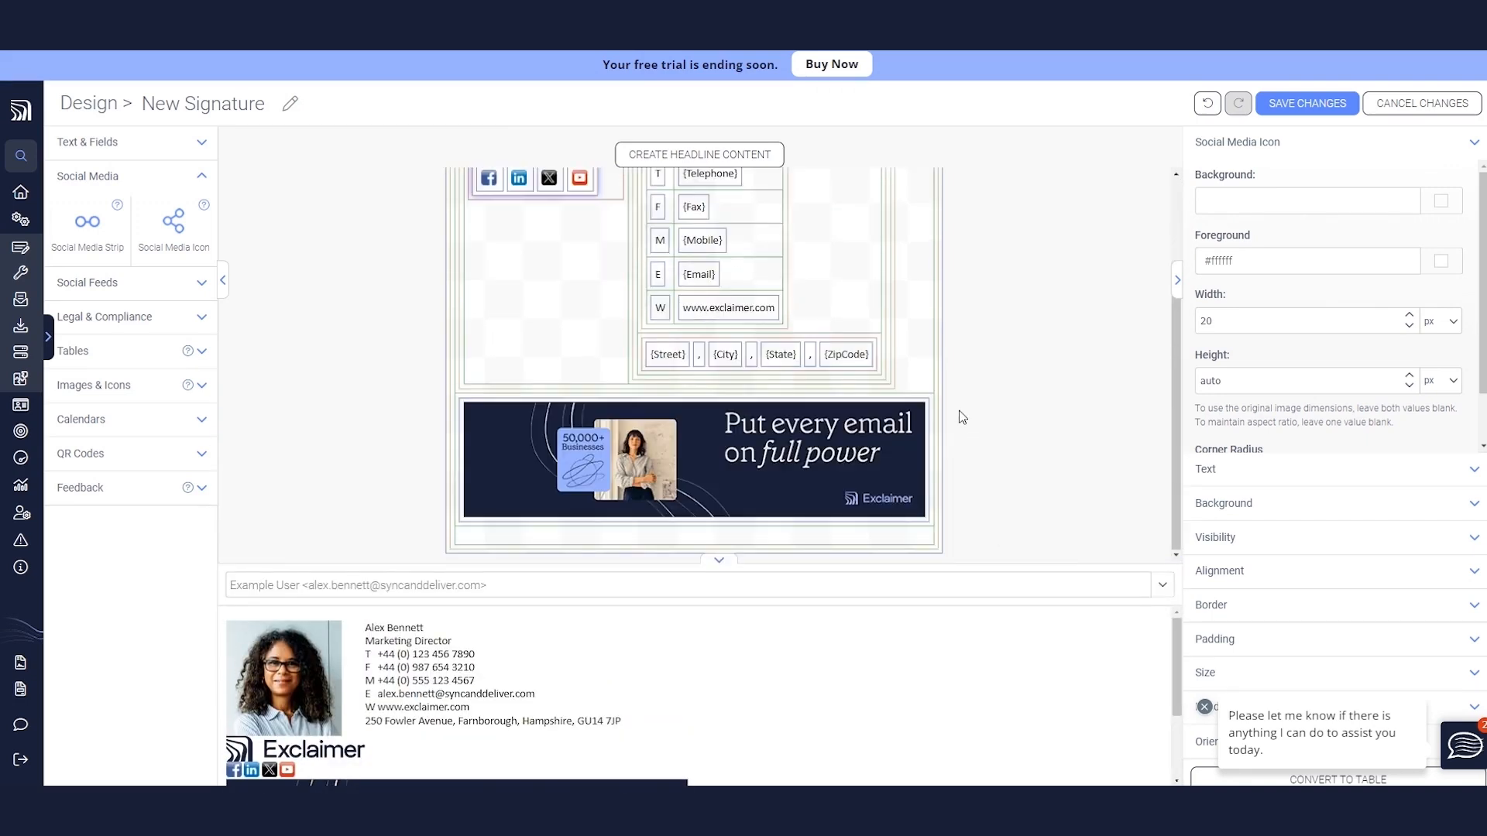
{"action": "left_click", "coordinate": [159, 151]}
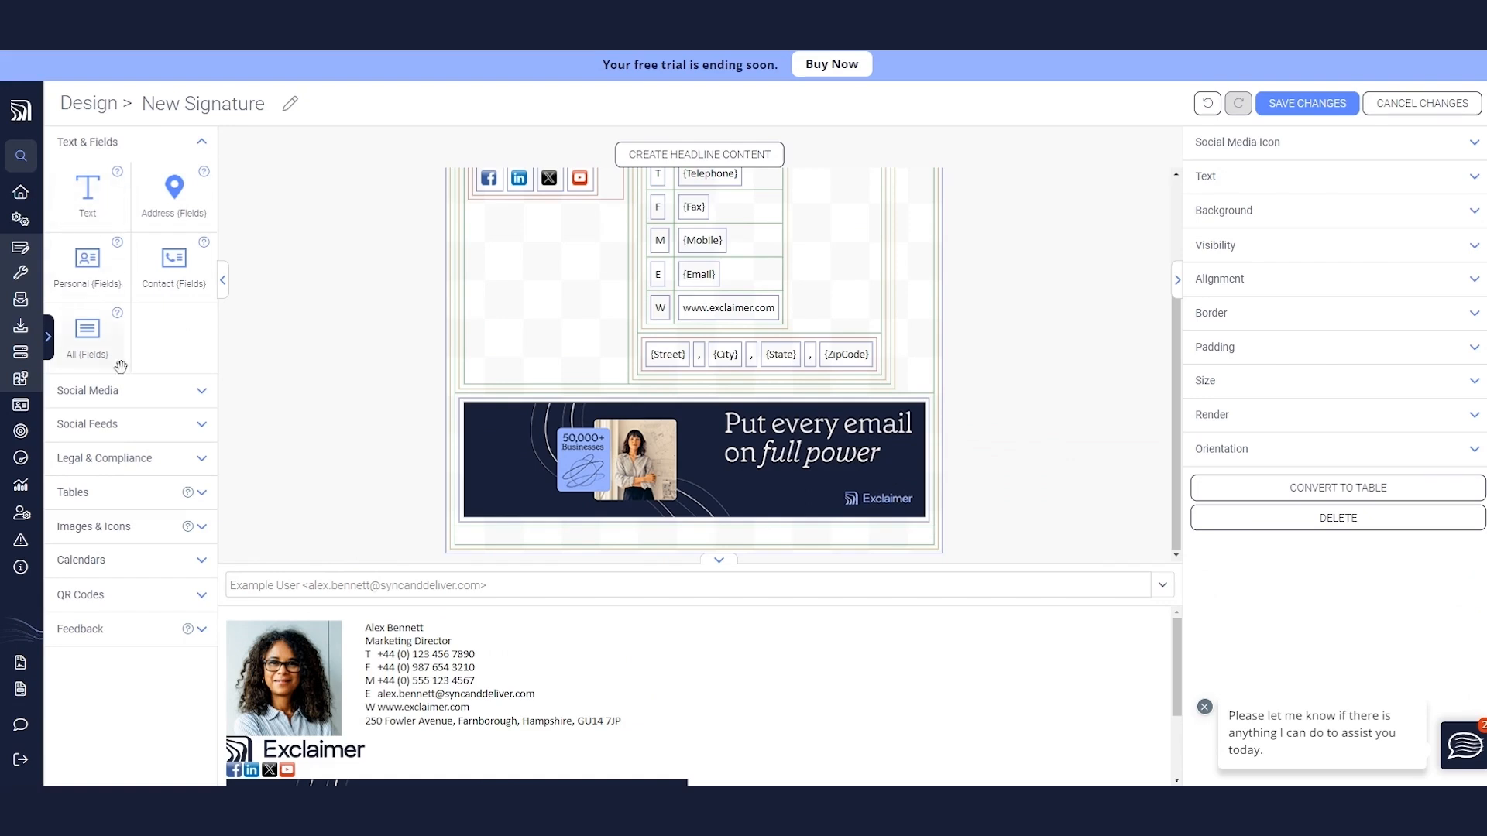
{"action": "left_click", "coordinate": [124, 459]}
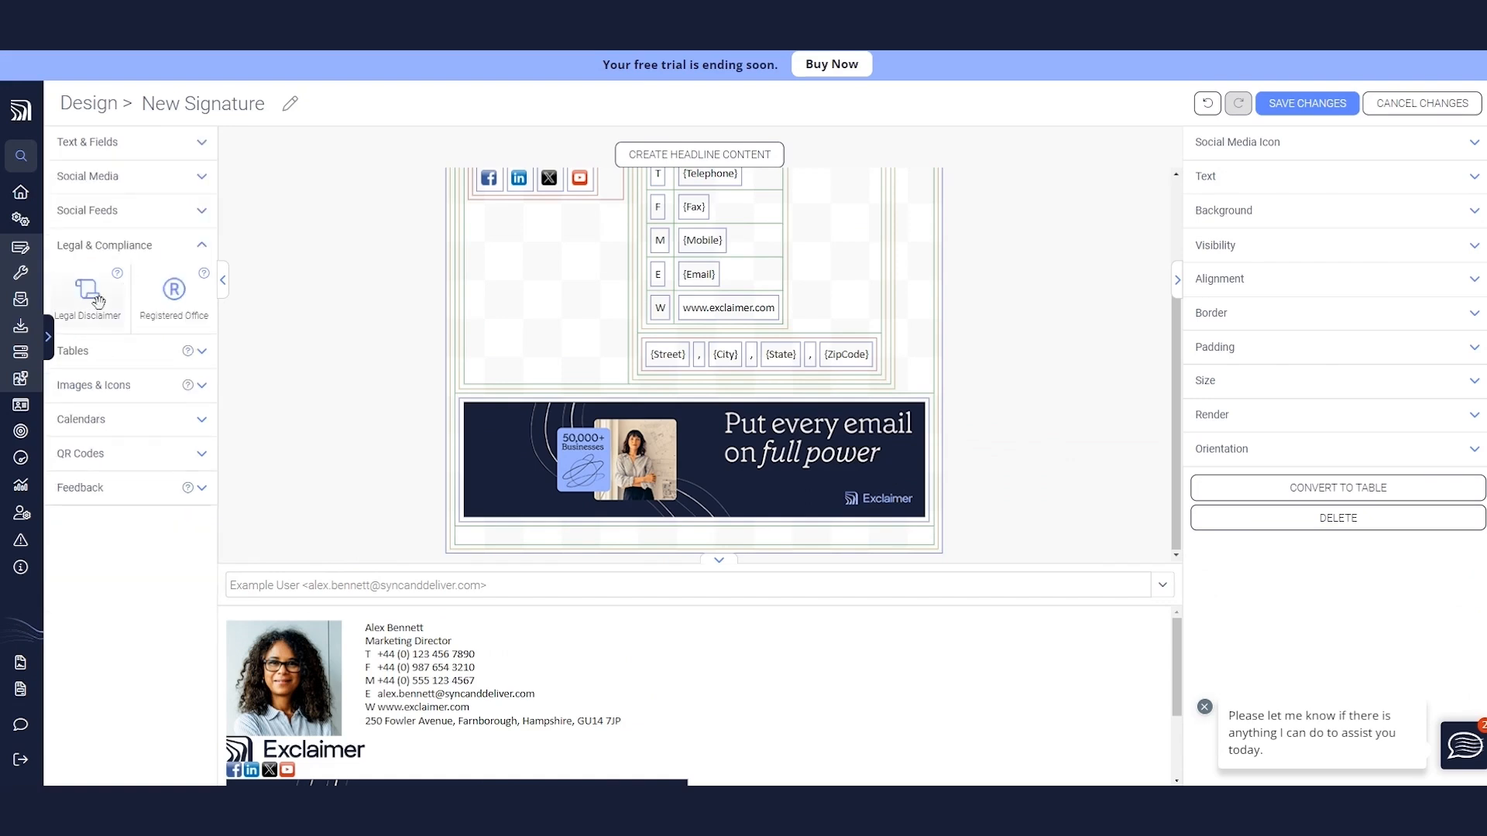
{"action": "left_click_drag", "start_coordinate": [90, 298], "coordinate": [582, 534]}
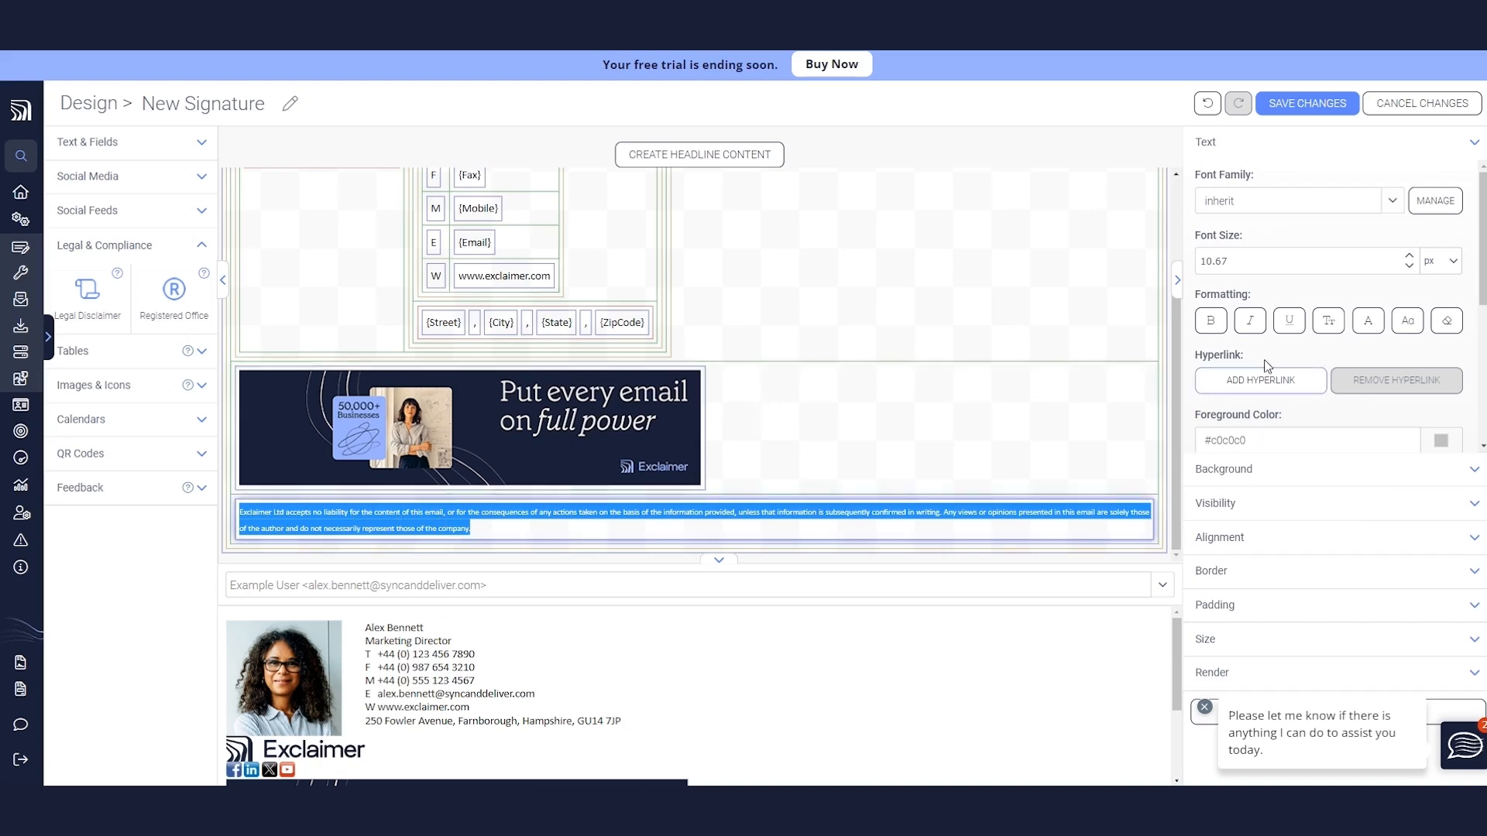
{"action": "scroll", "coordinate": [1278, 370], "scroll_direction": "down", "scroll_amount": 3}
{"action": "left_click", "coordinate": [401, 548]}
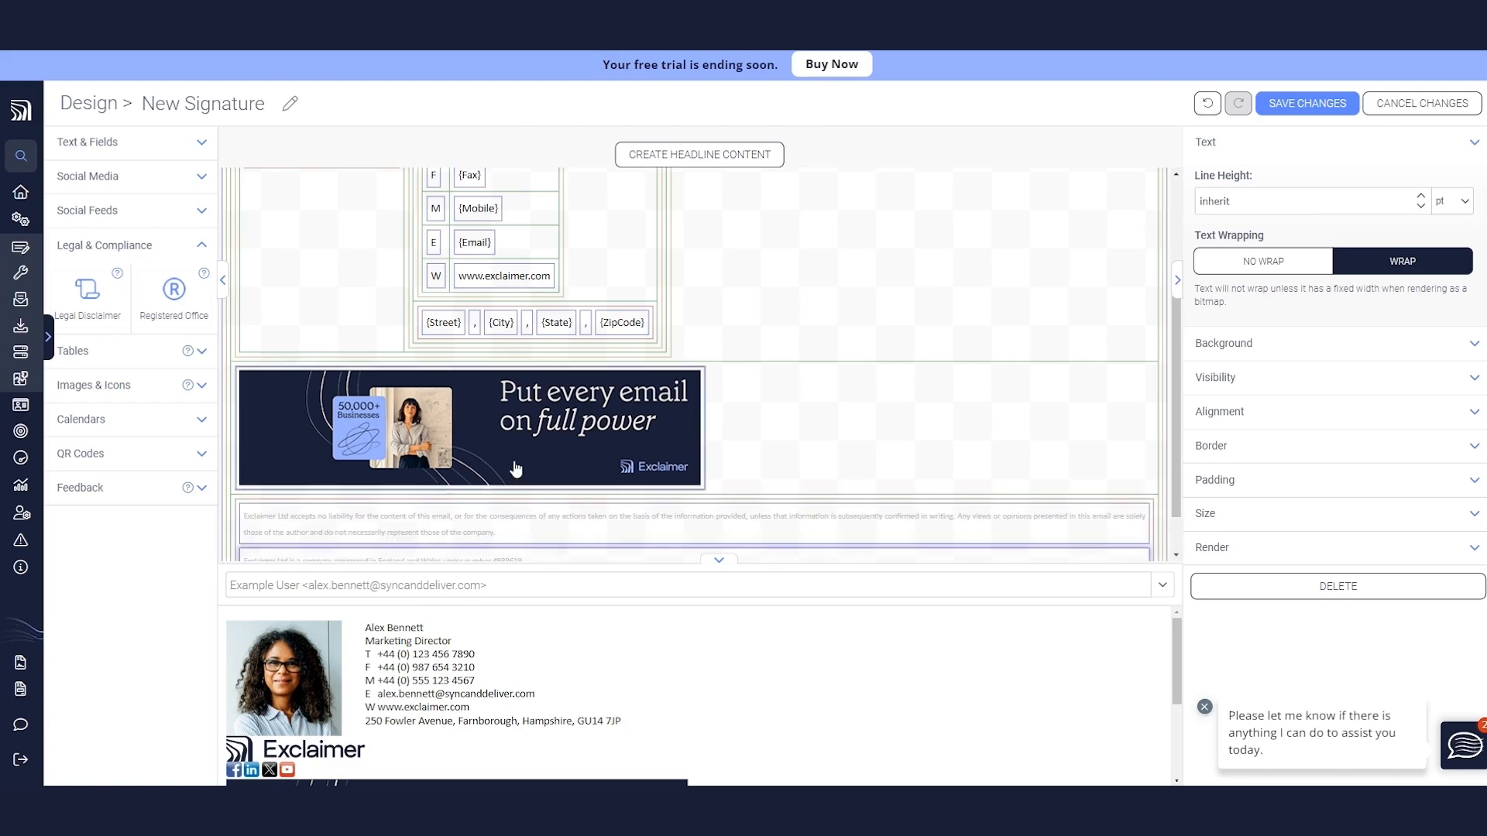
- Examine the whole signature by enlarging the preview area, and give the space back to the design area
{"action": "left_click", "coordinate": [143, 143]}
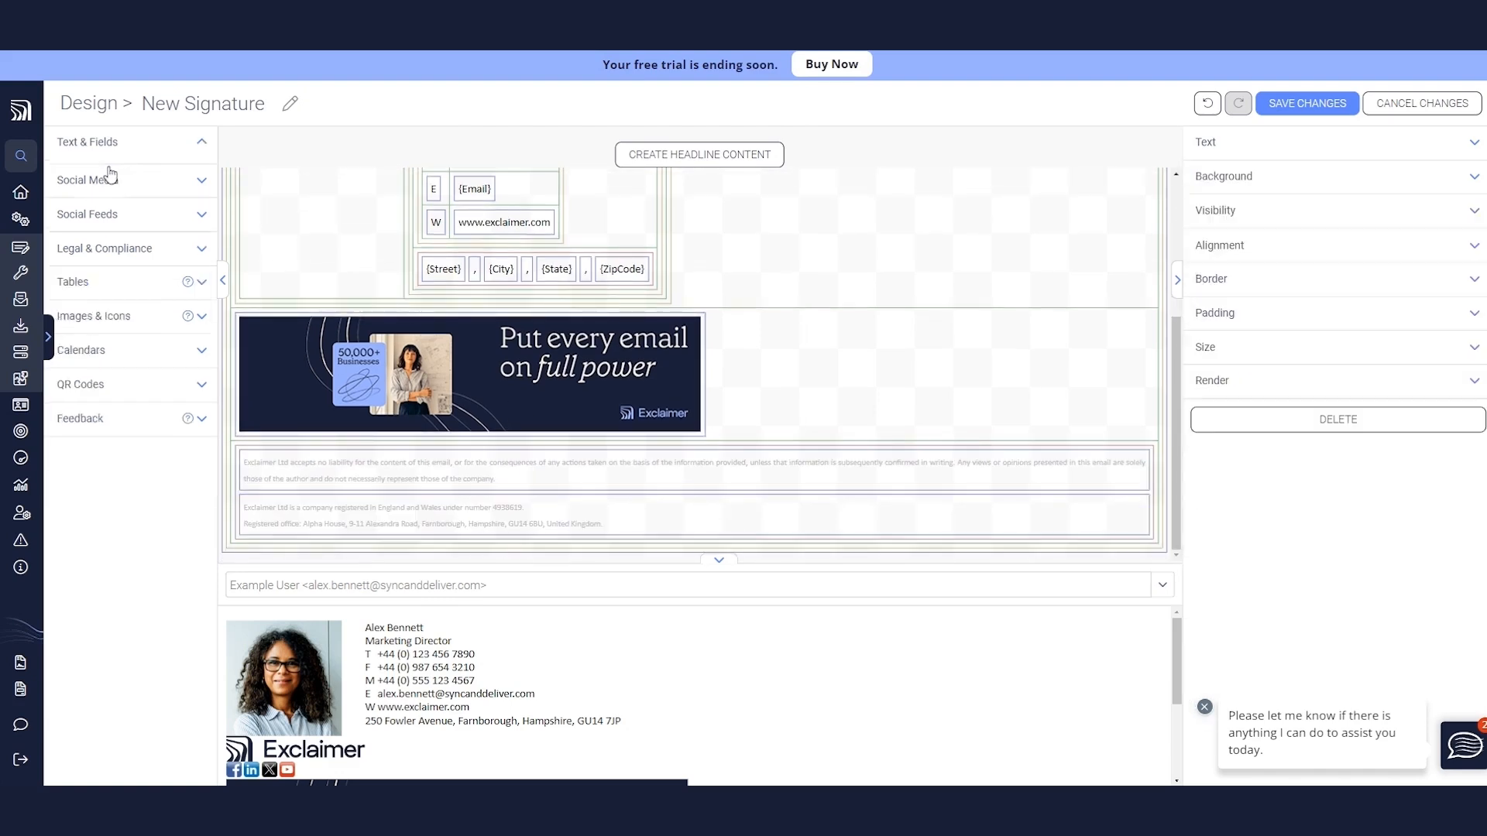
{"action": "mouse_move", "coordinate": [88, 188]}
{"action": "left_mouse_down"}
{"action": "mouse_move", "coordinate": [368, 476]}
{"action": "mouse_move", "coordinate": [380, 455]}
{"action": "left_mouse_up"}
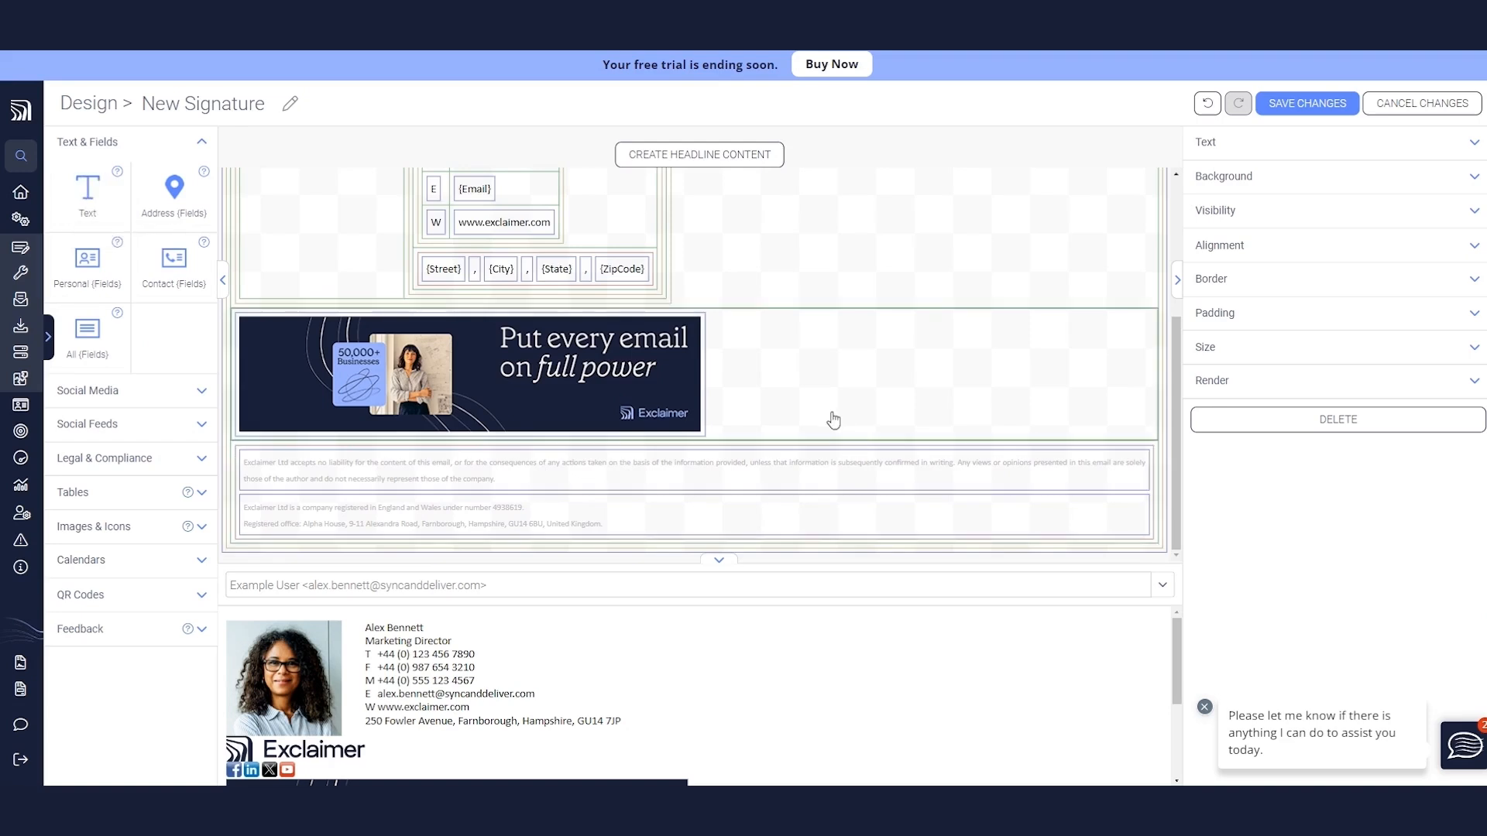
{"action": "scroll", "coordinate": [831, 417], "scroll_direction": "up", "scroll_amount": 3}
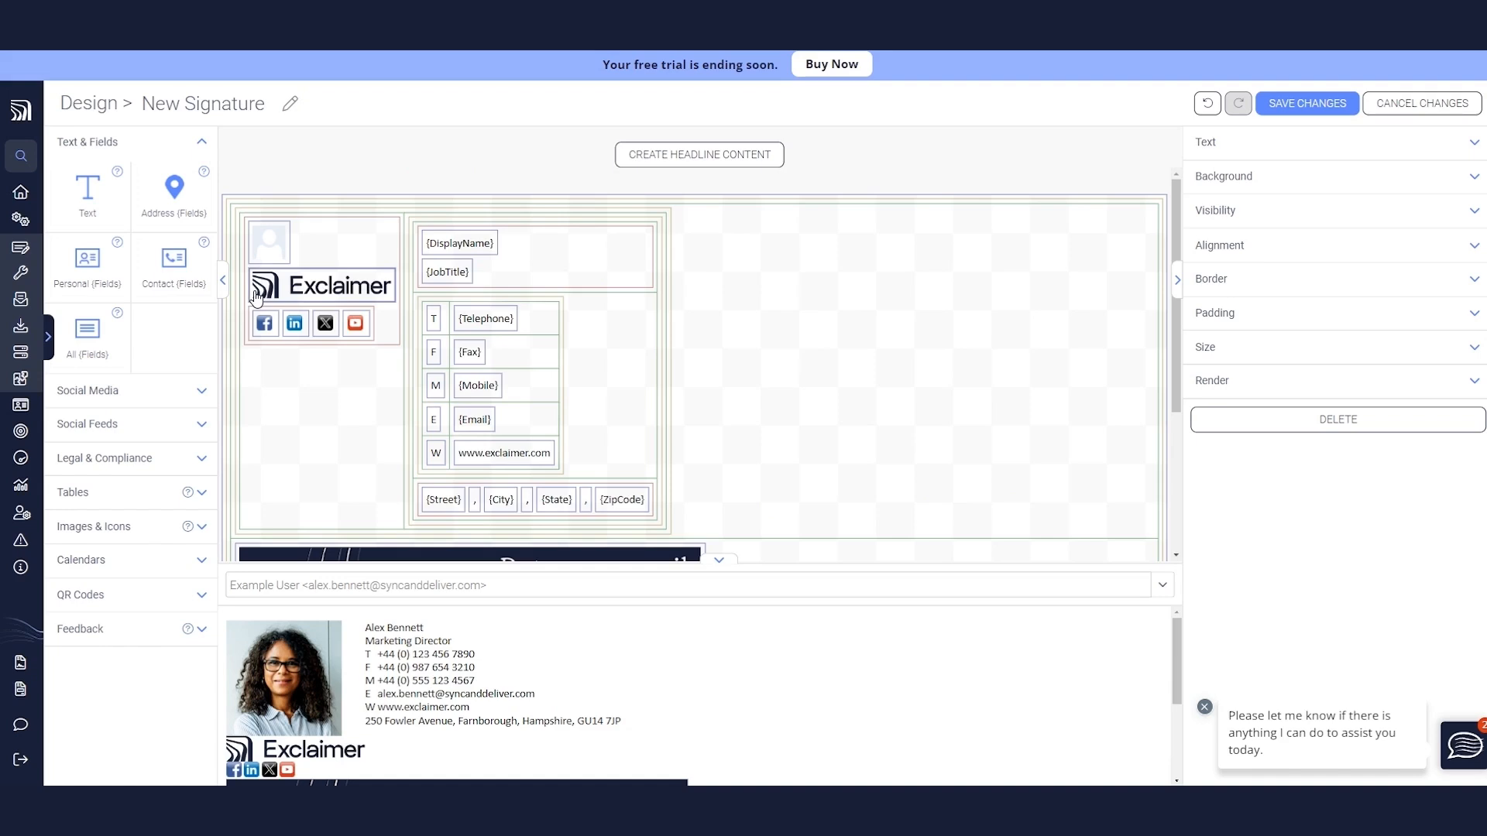
{"action": "left_click_drag", "start_coordinate": [441, 563], "coordinate": [512, 352]}
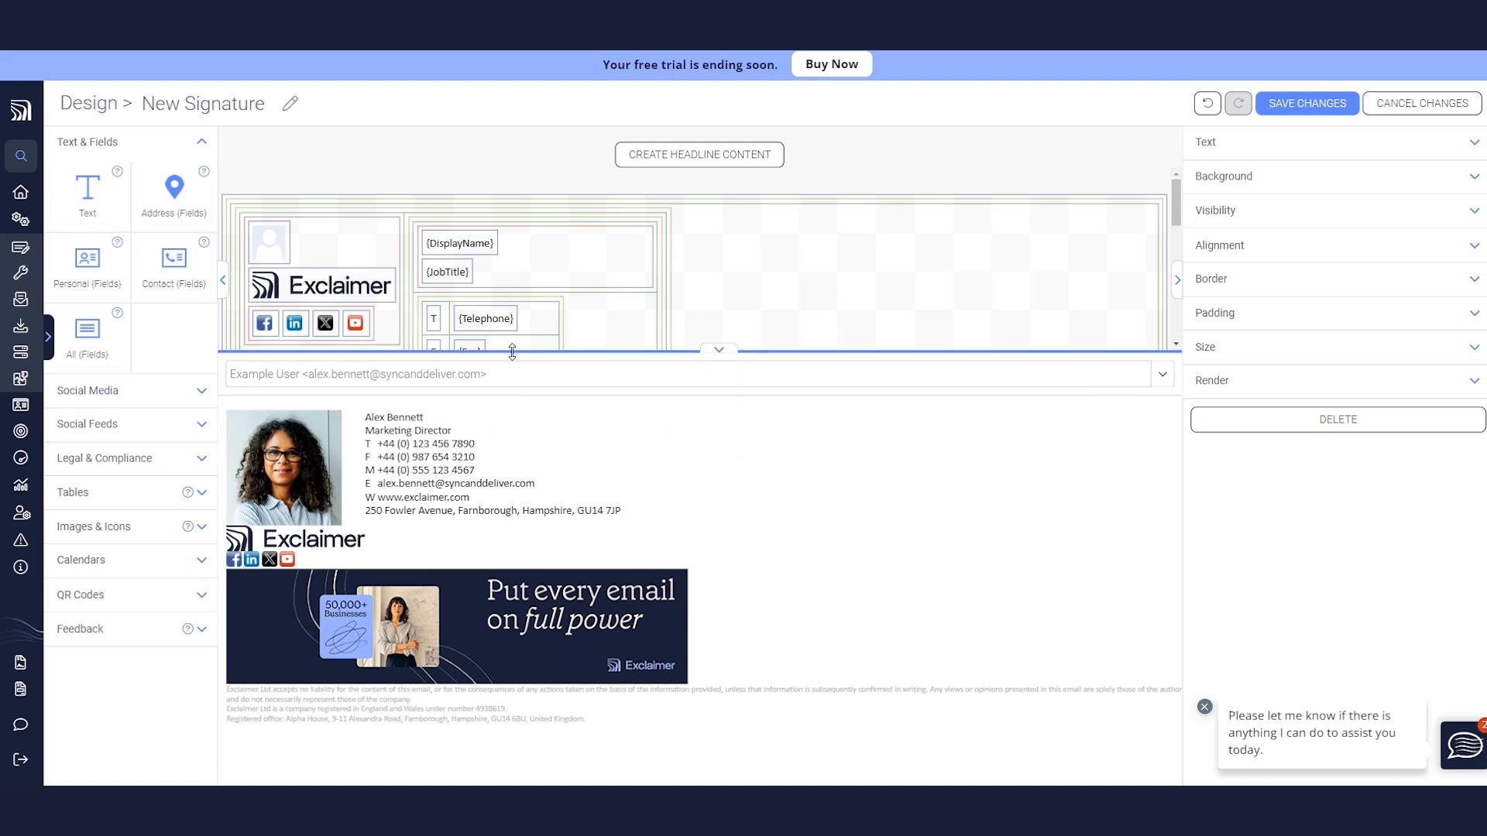
{"action": "left_click_drag", "start_coordinate": [512, 352], "coordinate": [499, 678]}
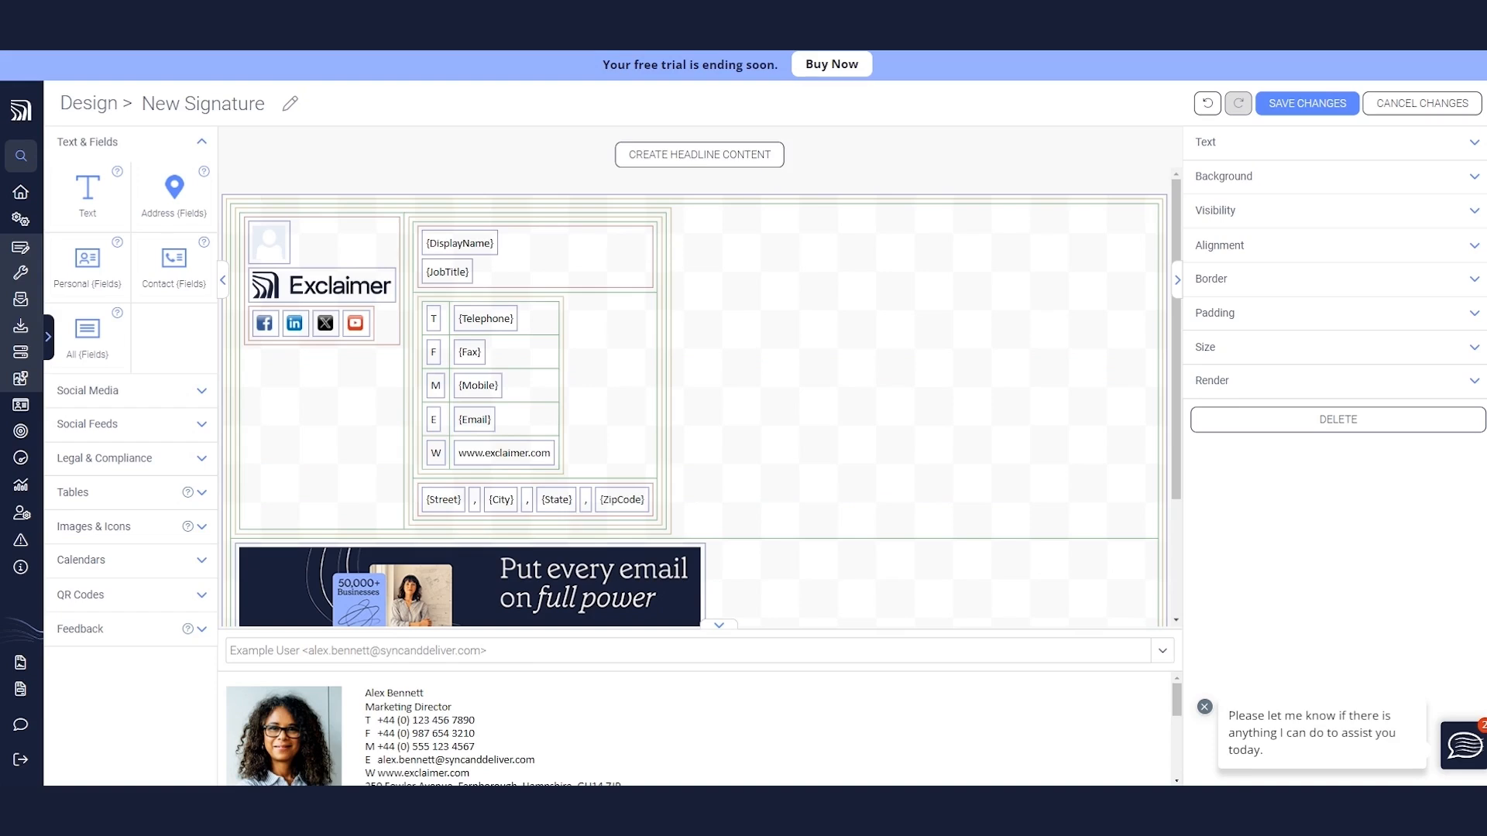
{"action": "scroll", "coordinate": [686, 364], "scroll_direction": "down", "scroll_amount": 1}
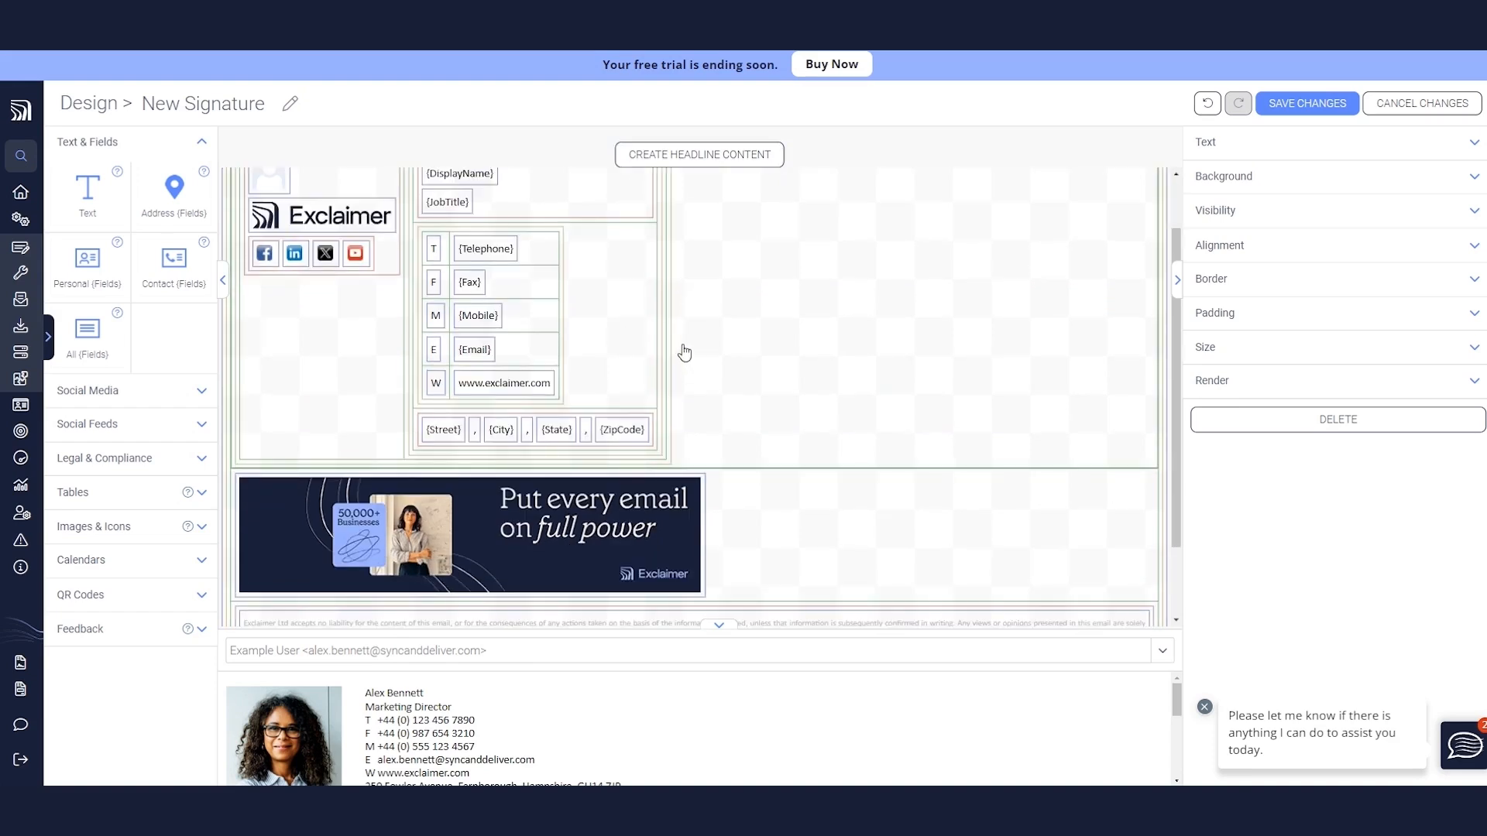
{"action": "scroll", "coordinate": [720, 344], "scroll_direction": "up", "scroll_amount": 1}
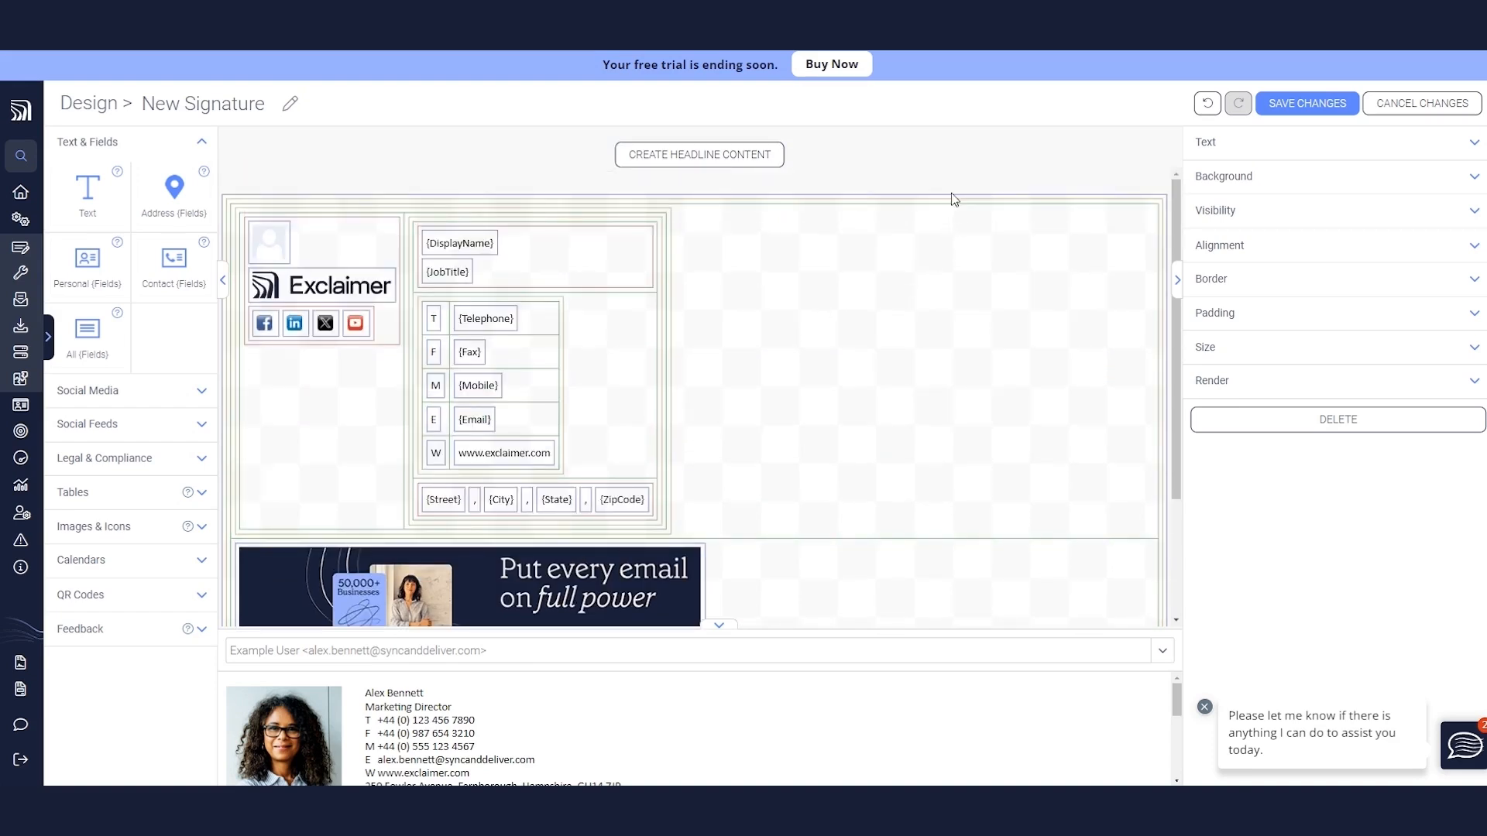
- Select the outermost signature container and examine its font family choices and the custom font upload options
{"action": "left_click", "coordinate": [980, 224]}
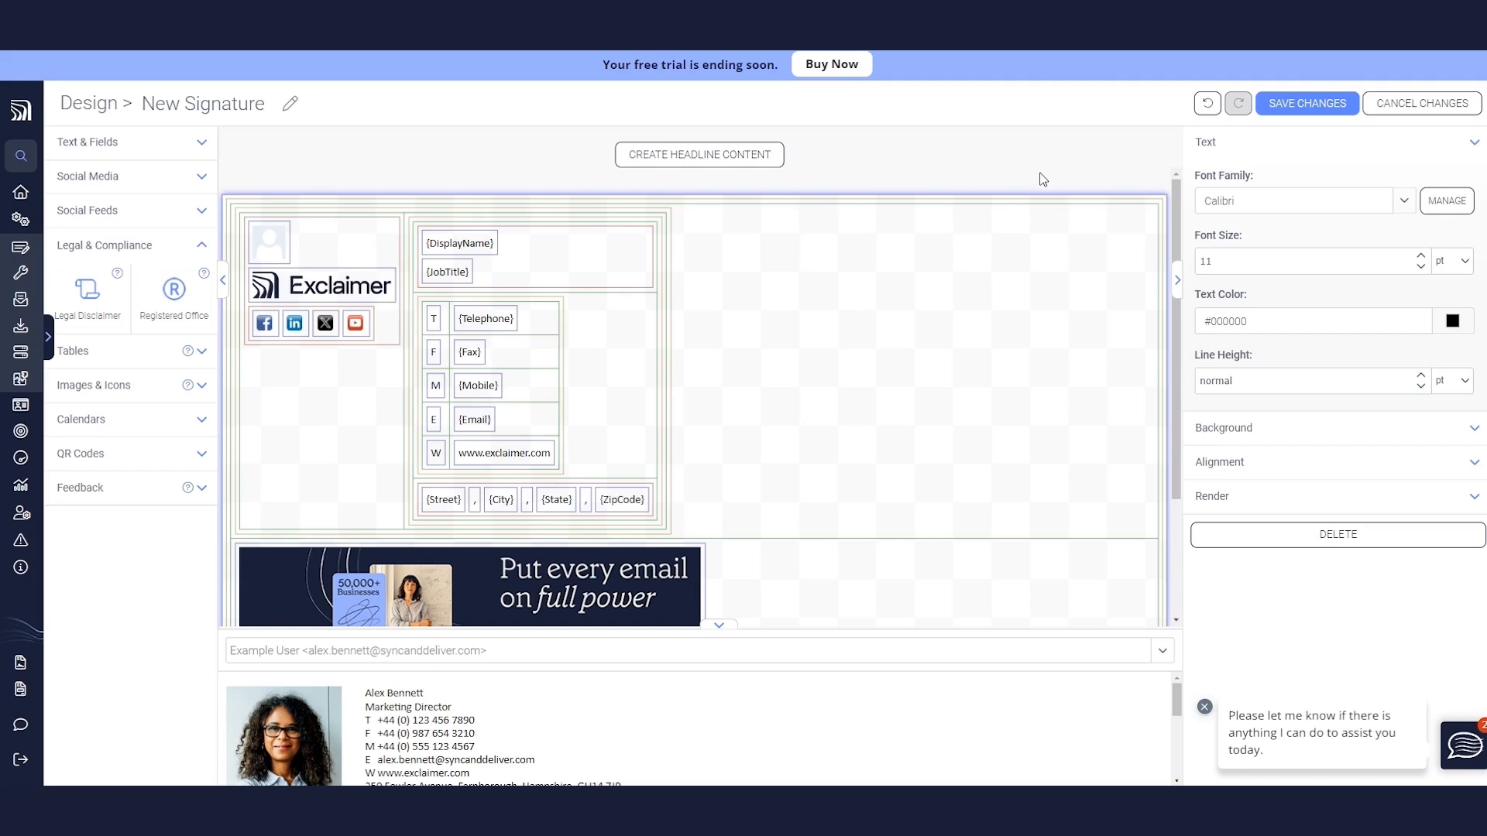
{"action": "left_click", "coordinate": [1404, 203]}
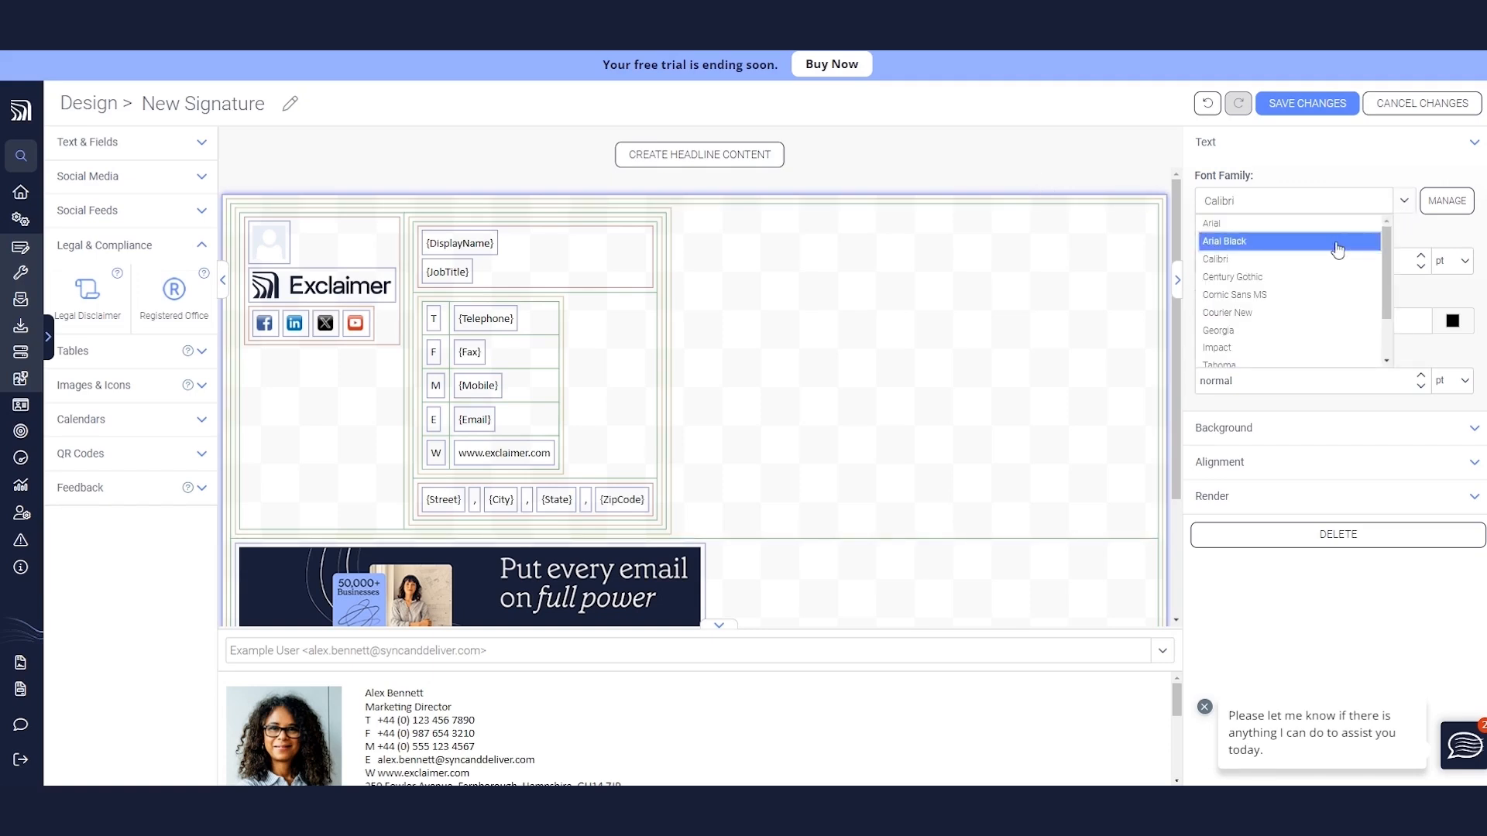
{"action": "scroll", "coordinate": [1332, 274], "scroll_direction": "down", "scroll_amount": 2}
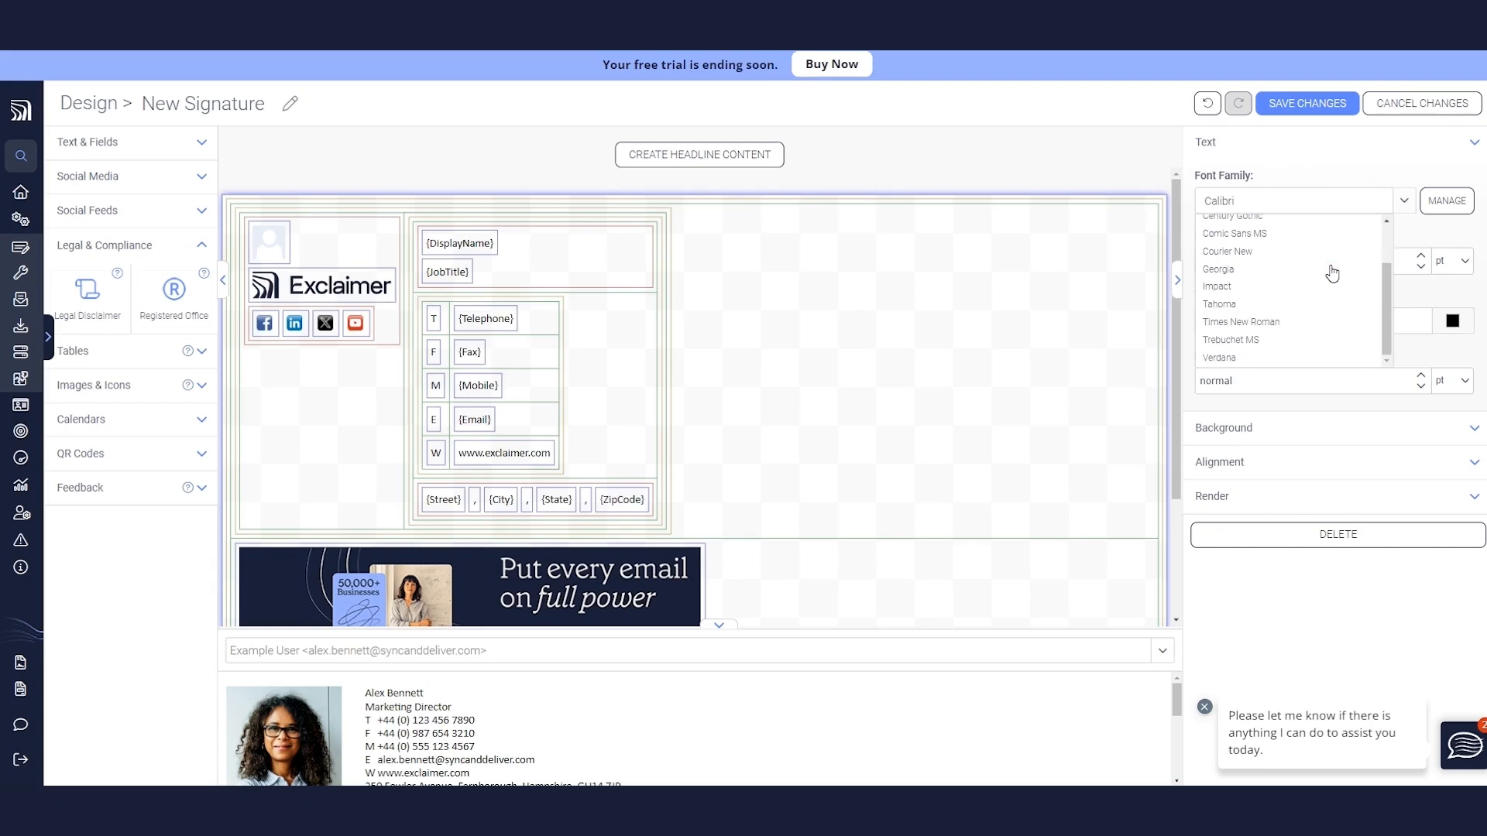
{"action": "scroll", "coordinate": [1332, 274], "scroll_direction": "up", "scroll_amount": 2}
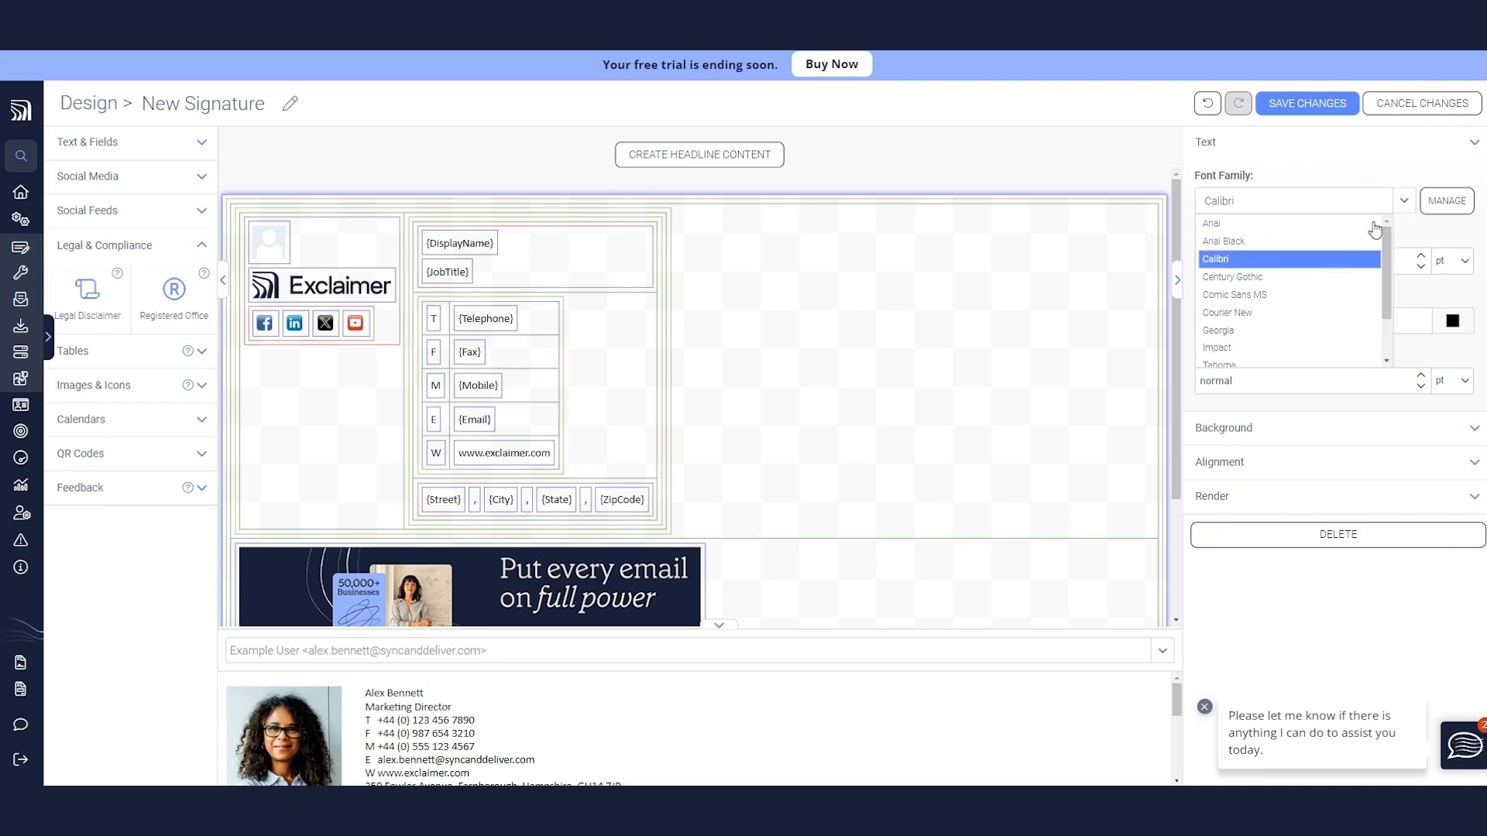
{"action": "left_click", "coordinate": [1332, 263]}
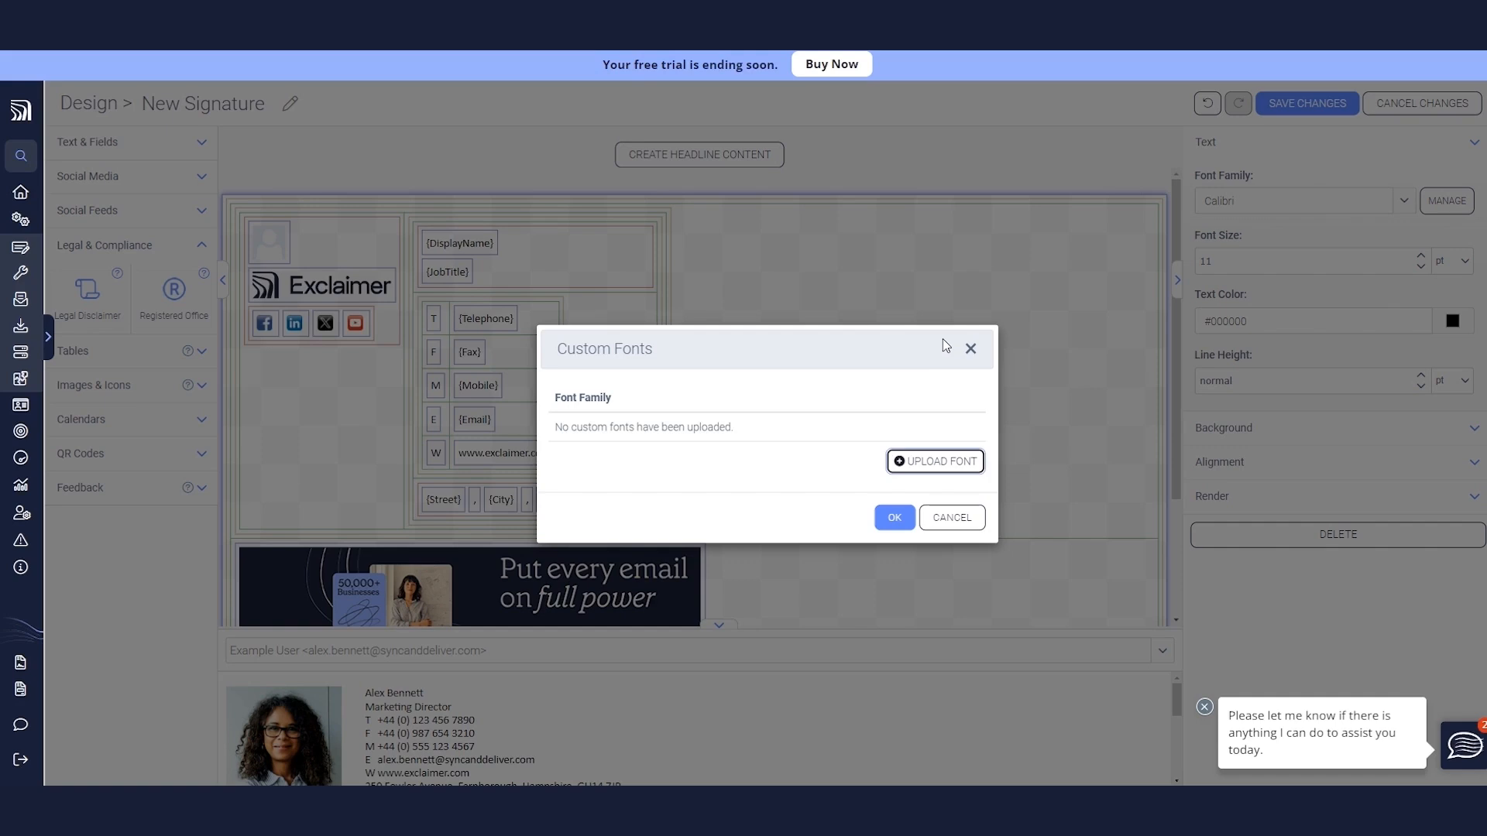
{"action": "left_click", "coordinate": [959, 518]}
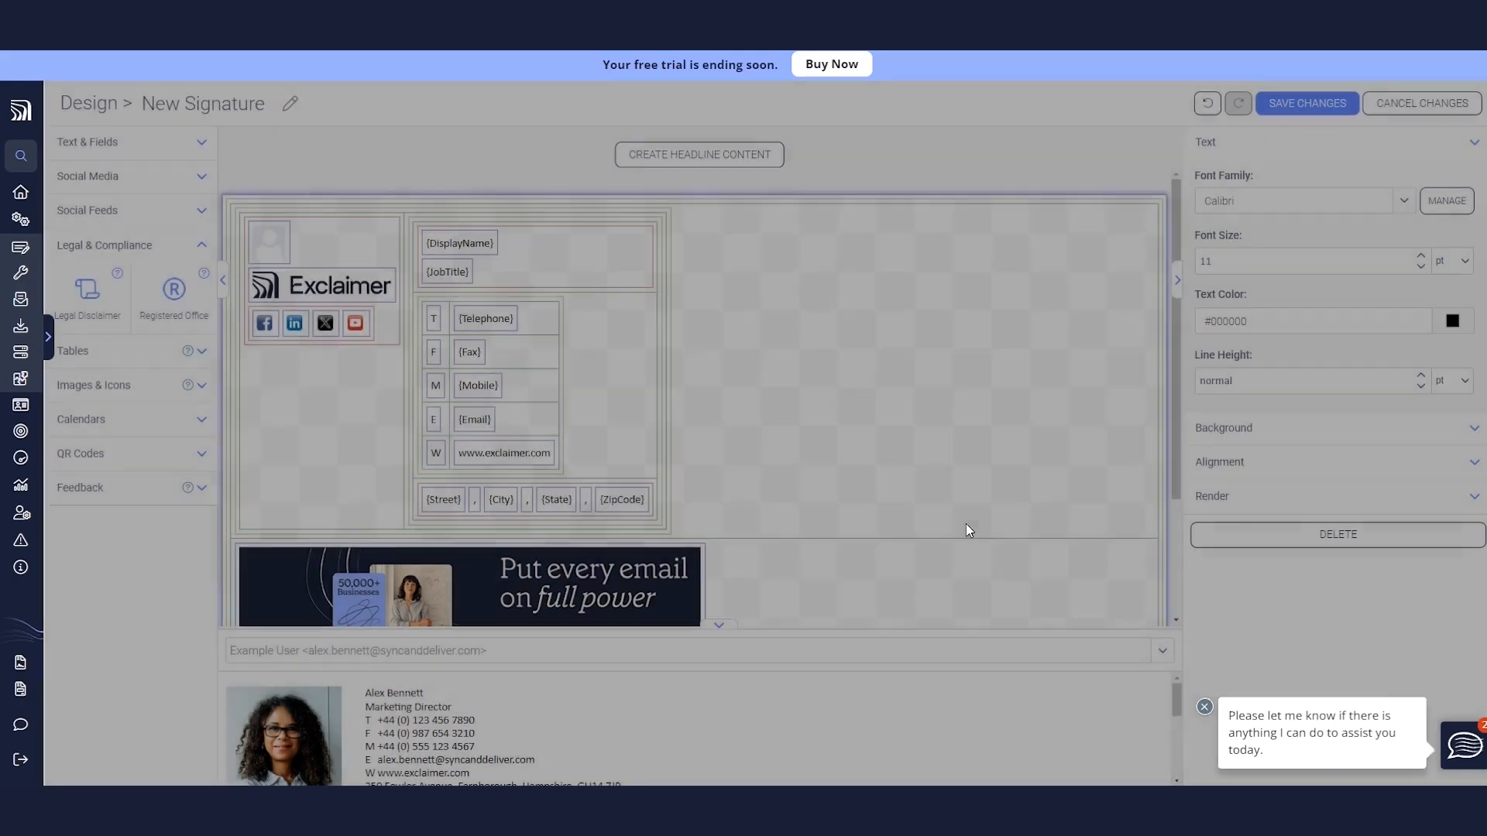
- Set the font family of the whole signature to Montserrat, Arial, sans-serif
{"action": "left_click_drag", "start_coordinate": [1239, 217], "coordinate": [1123, 221]}
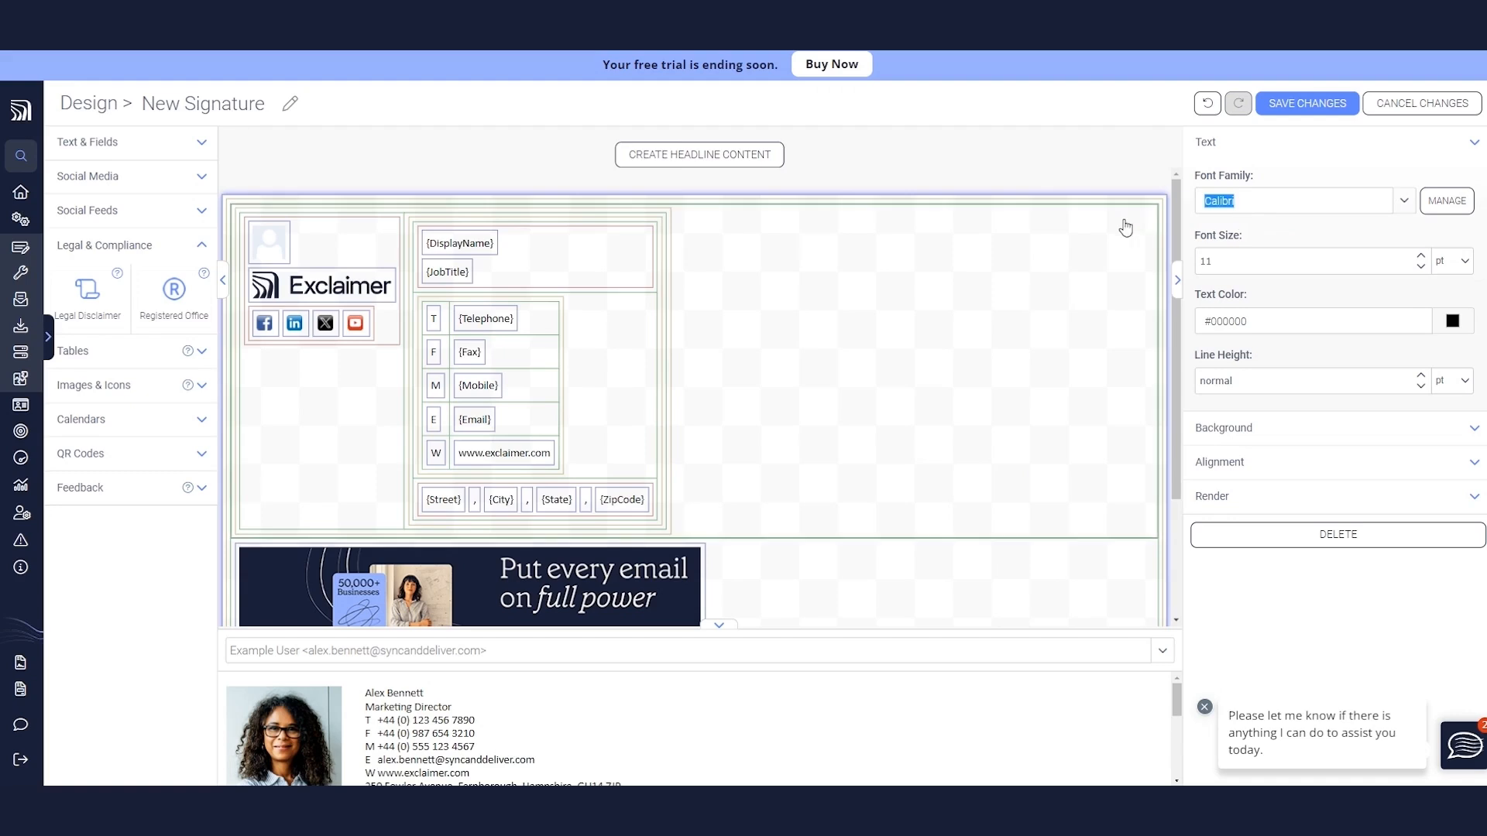
{"action": "type", "text": "Montserat"}
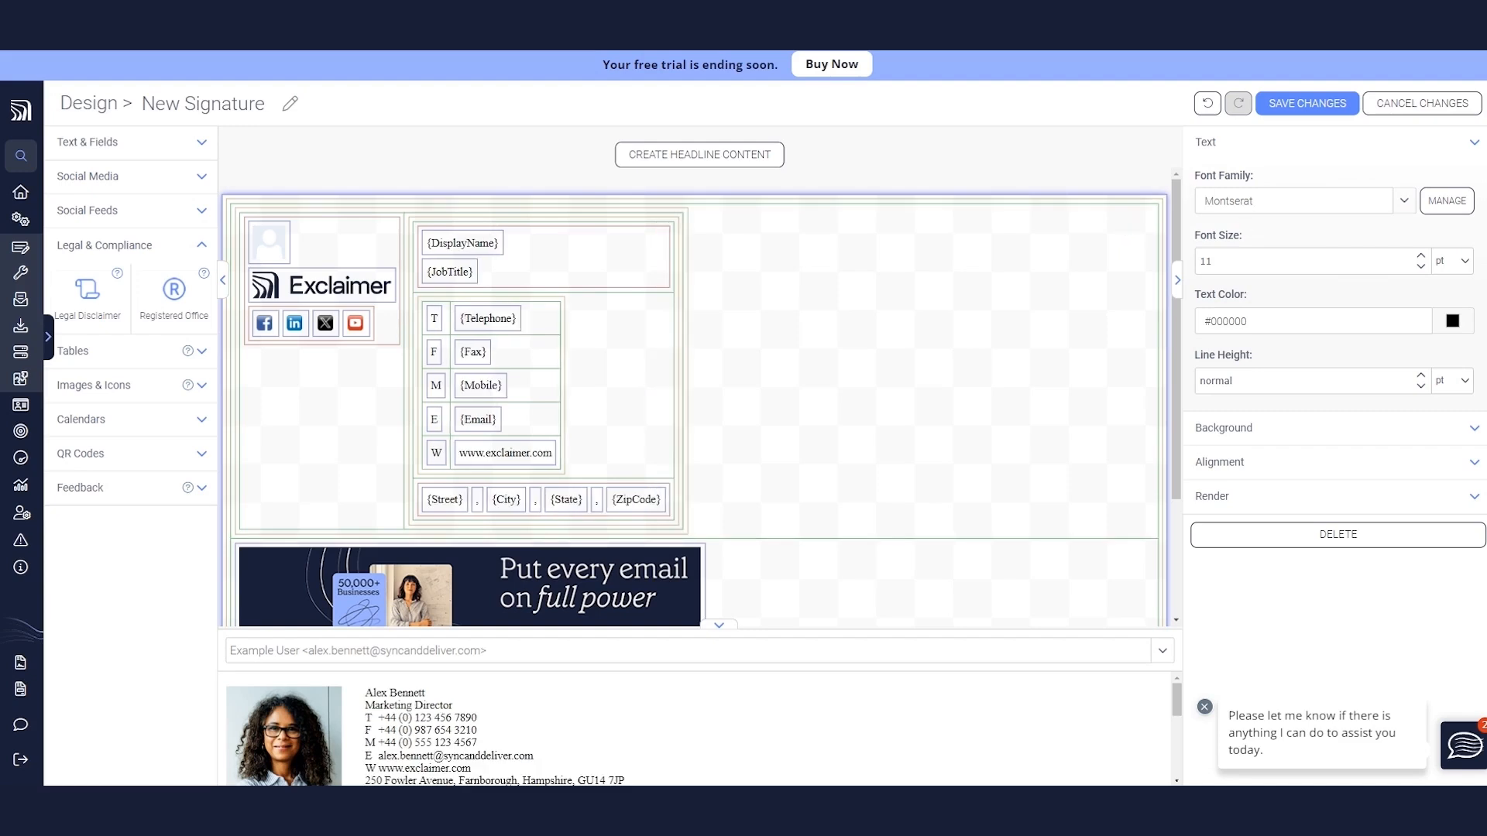
{"action": "left_click", "coordinate": [1243, 201]}
{"action": "type", "text": "rat"}
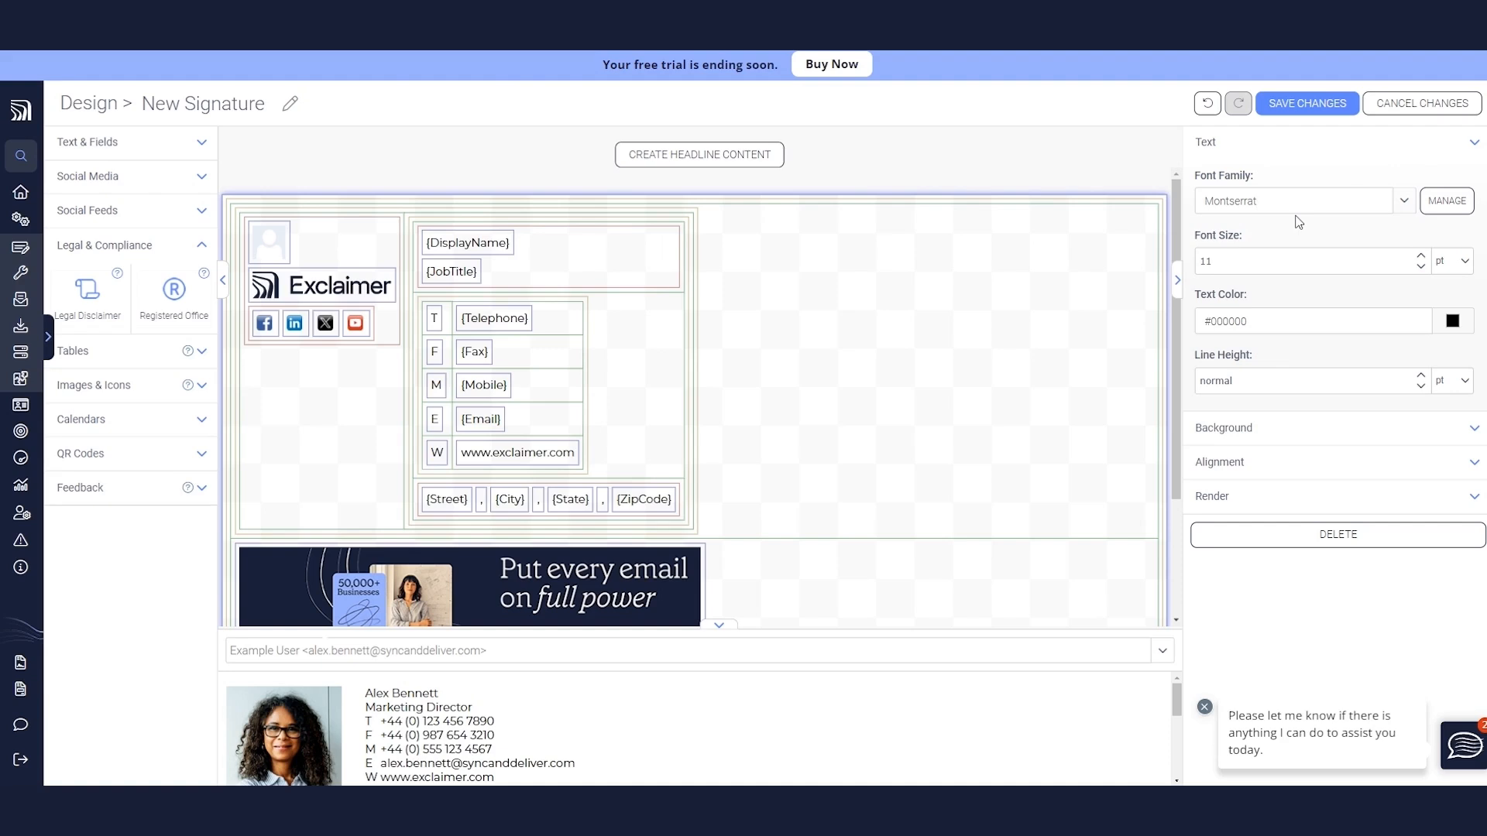
{"action": "type", "text": ", Arail"}
{"action": "key", "text": "BackSpace"}
{"action": "type", "text": "ial, sans-serif"}
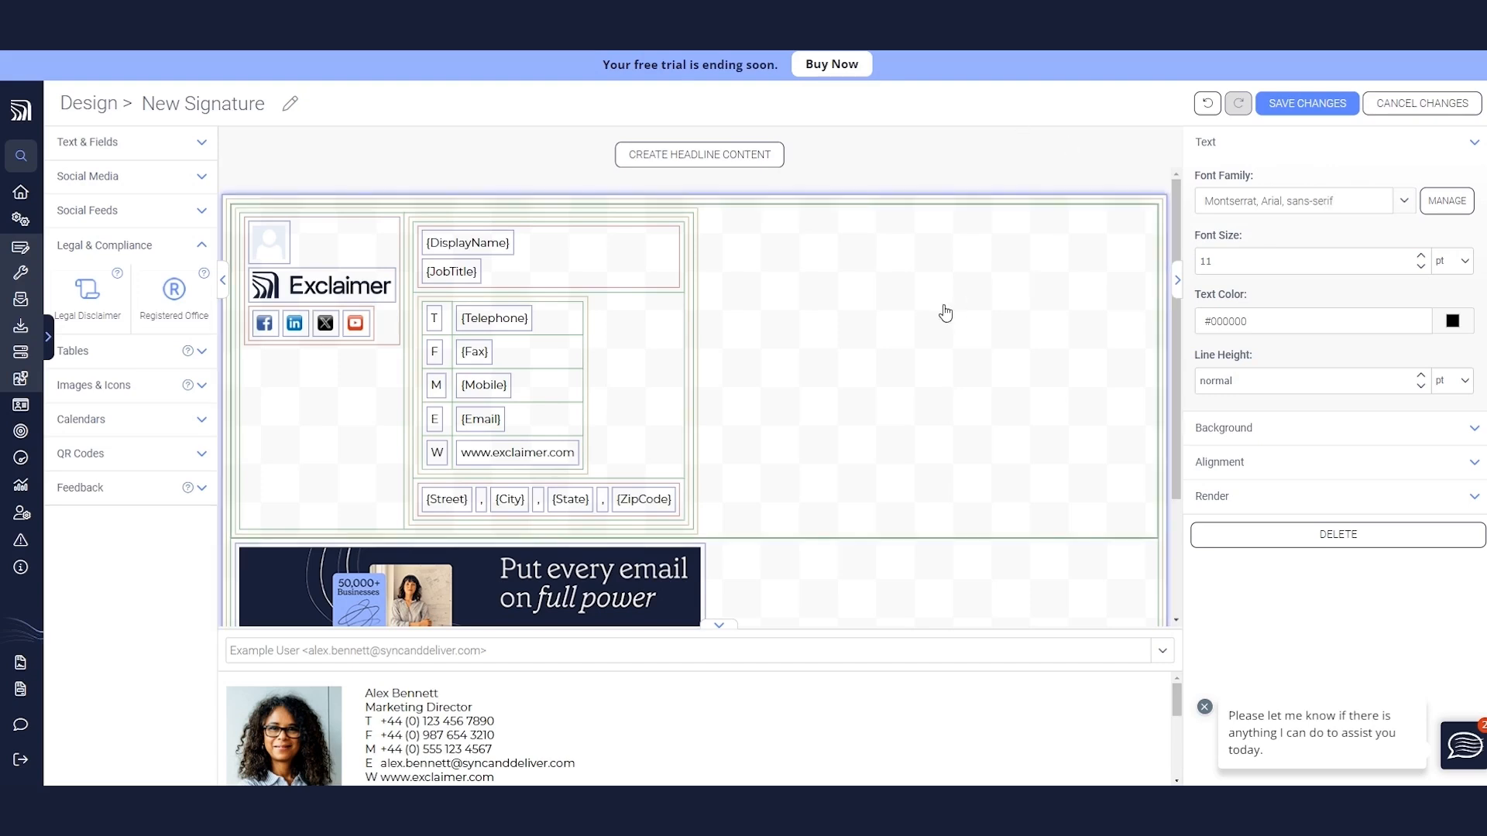
- Check the signature down to the disclaimer text and set the overall font size to 10 pt
{"action": "scroll", "coordinate": [946, 313], "scroll_direction": "down", "scroll_amount": 1}
{"action": "scroll", "coordinate": [803, 465], "scroll_direction": "up", "scroll_amount": 1}
{"action": "scroll", "coordinate": [804, 465], "scroll_direction": "down", "scroll_amount": 2}
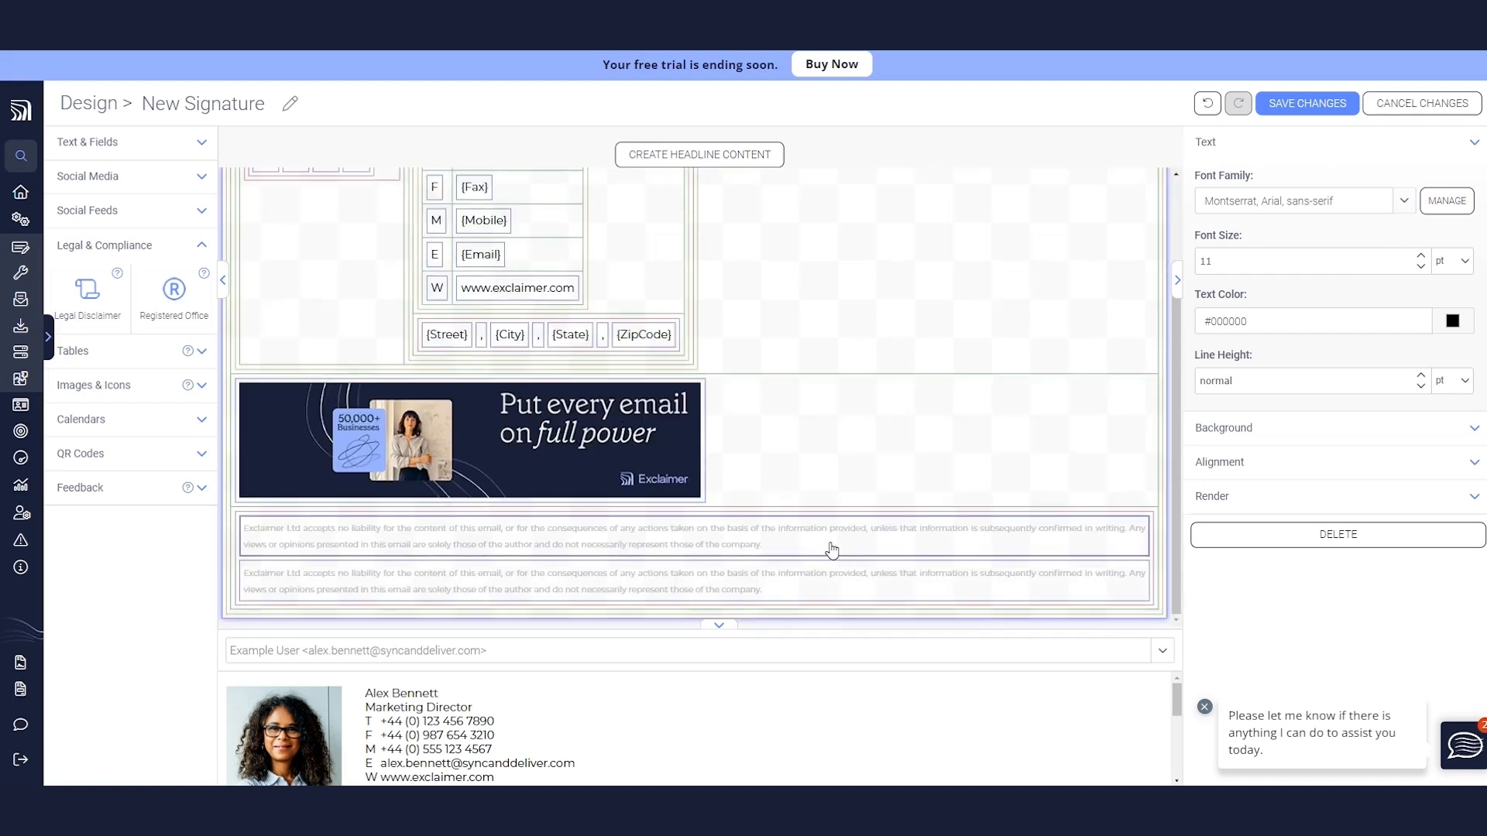
{"action": "scroll", "coordinate": [849, 509], "scroll_direction": "up", "scroll_amount": 2}
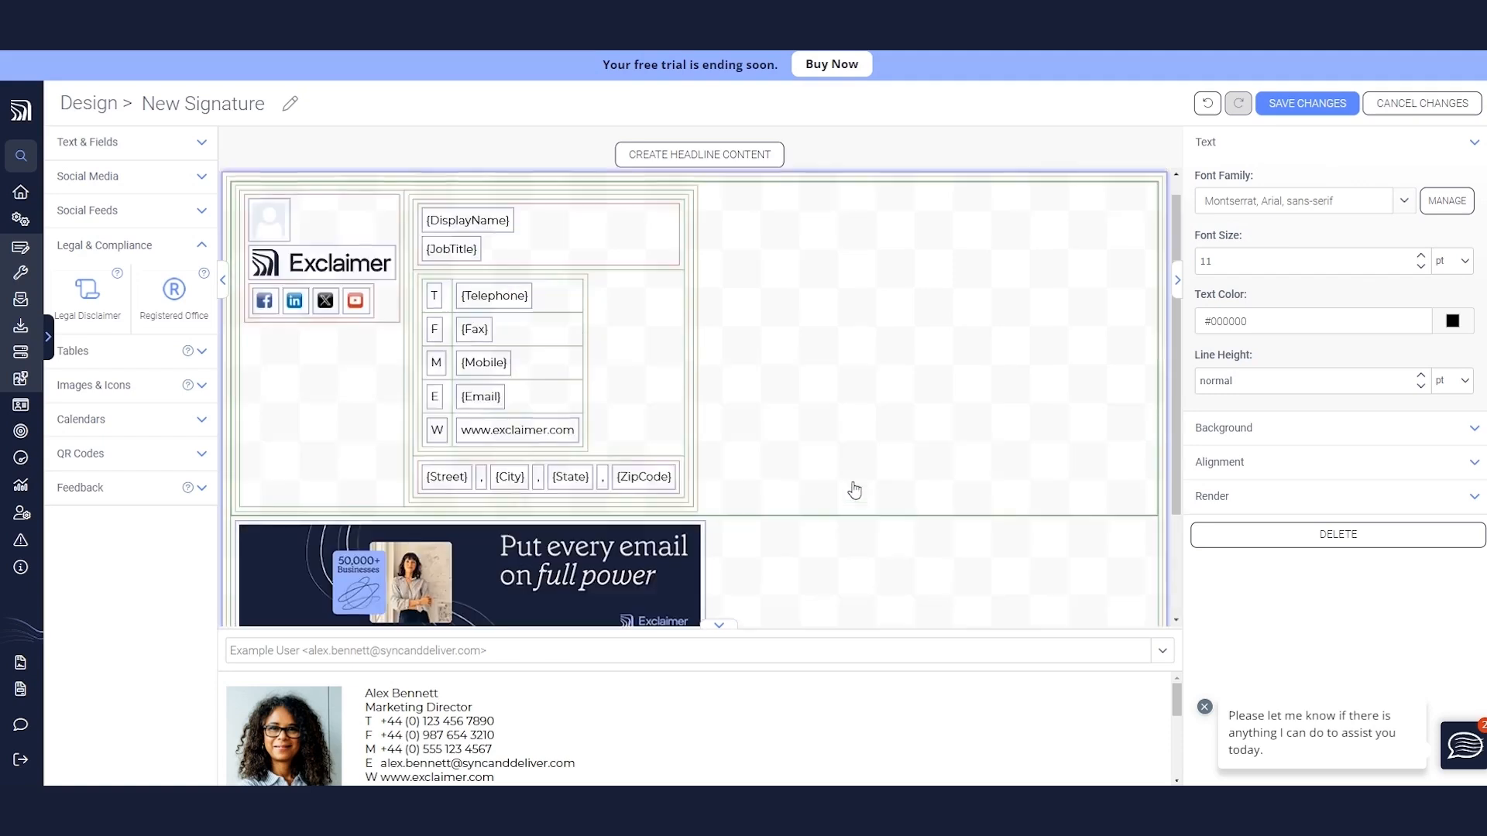
{"action": "double_click", "coordinate": [1336, 260]}
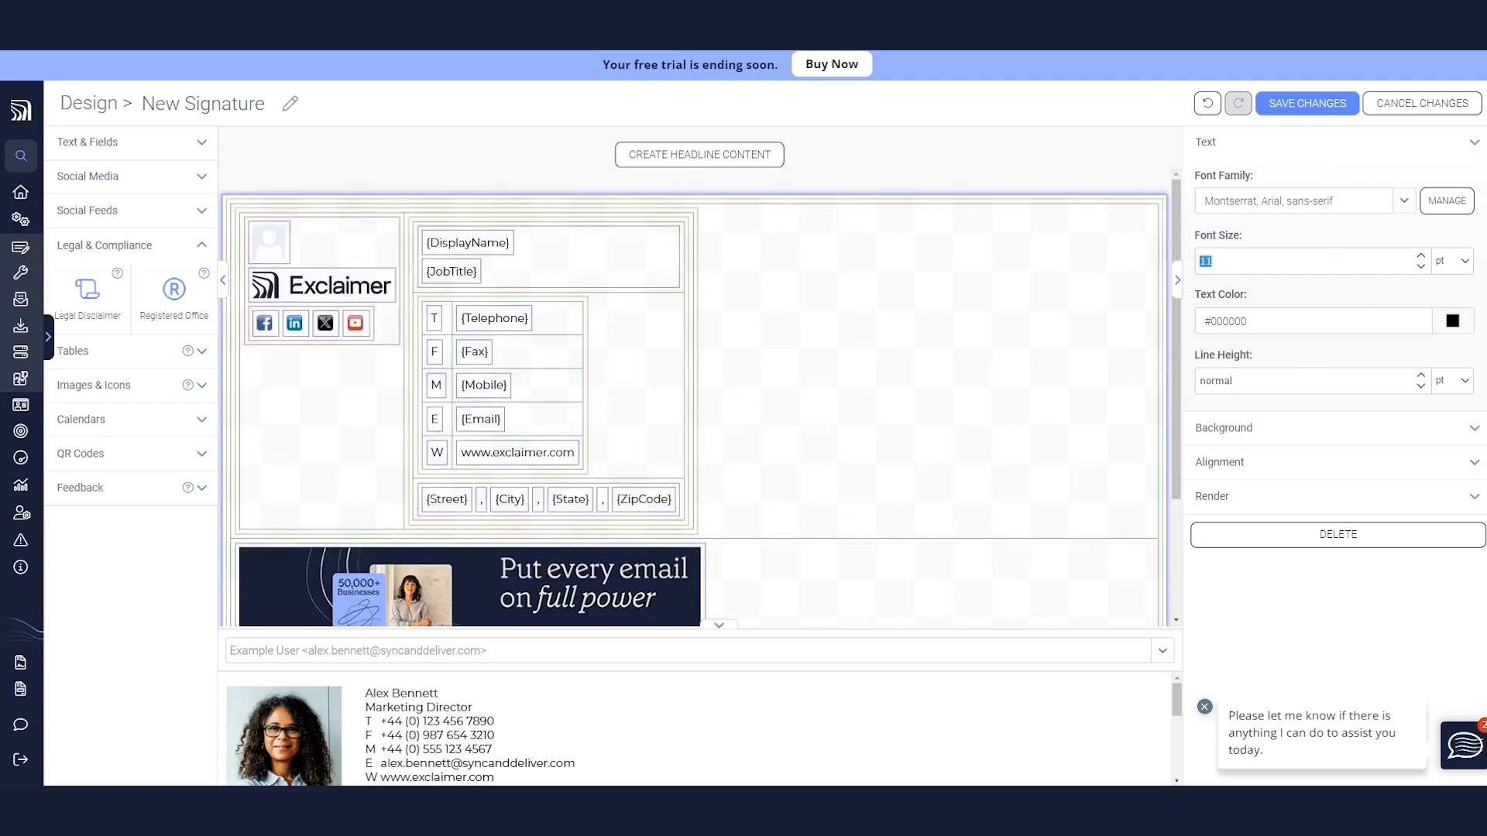
{"action": "type", "text": "10"}
{"action": "key", "text": "Tab"}
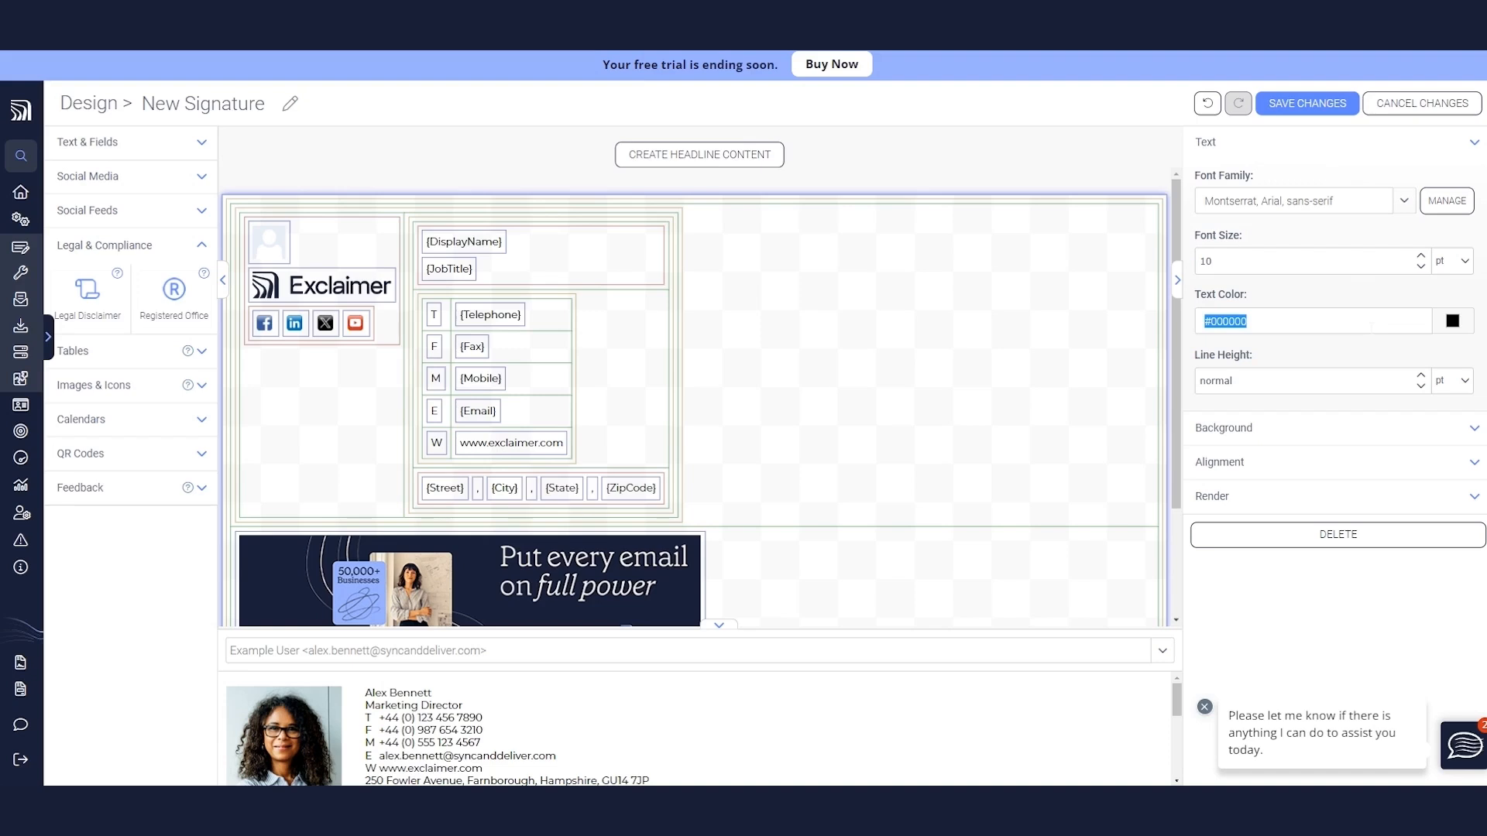
- Set the text color of the whole signature to #7d7d7d
{"action": "left_click", "coordinate": [1452, 321]}
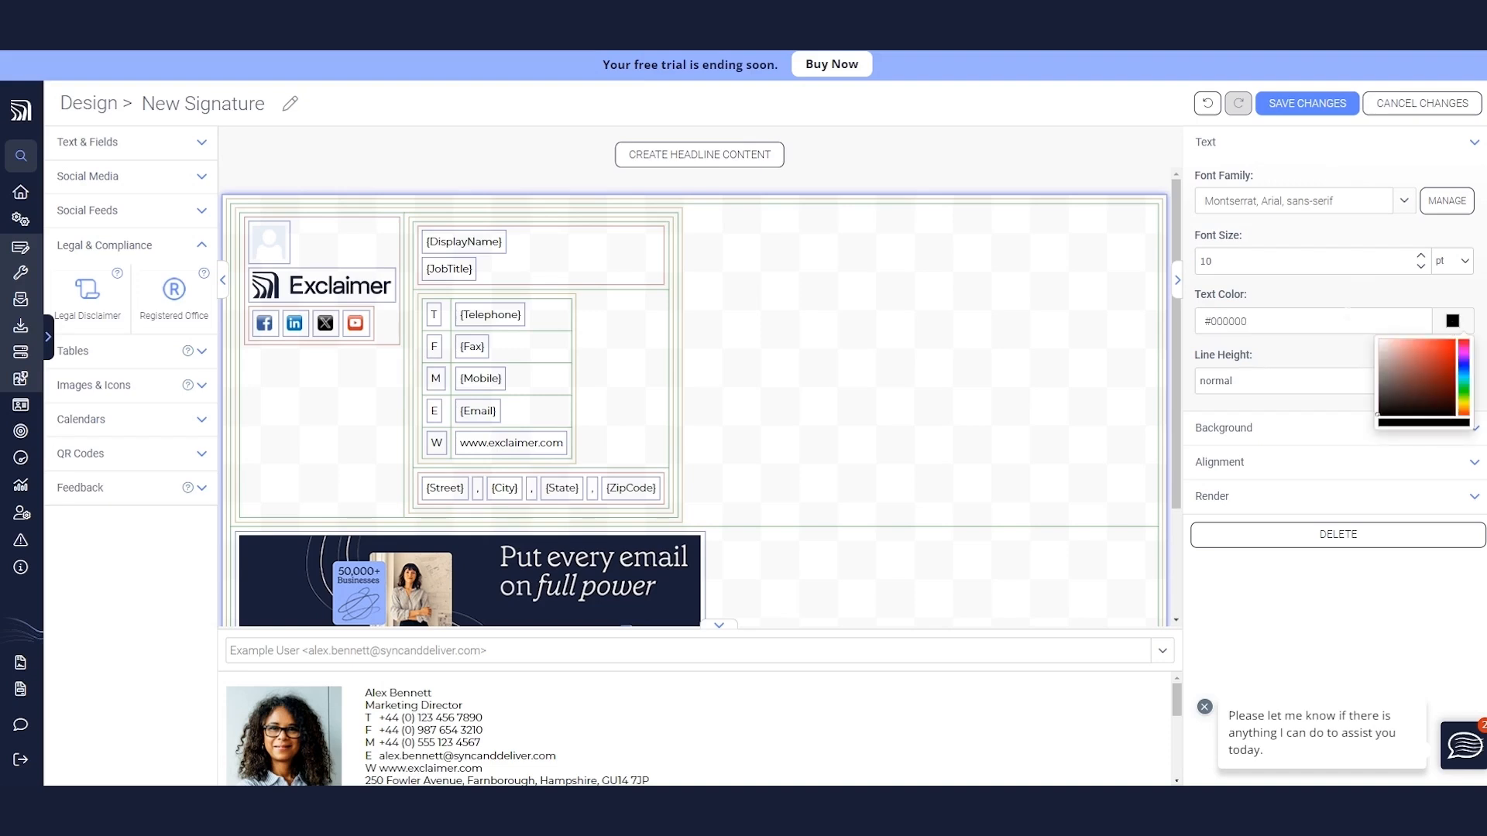
{"action": "left_click", "coordinate": [1326, 322]}
{"action": "type", "text": "#"}
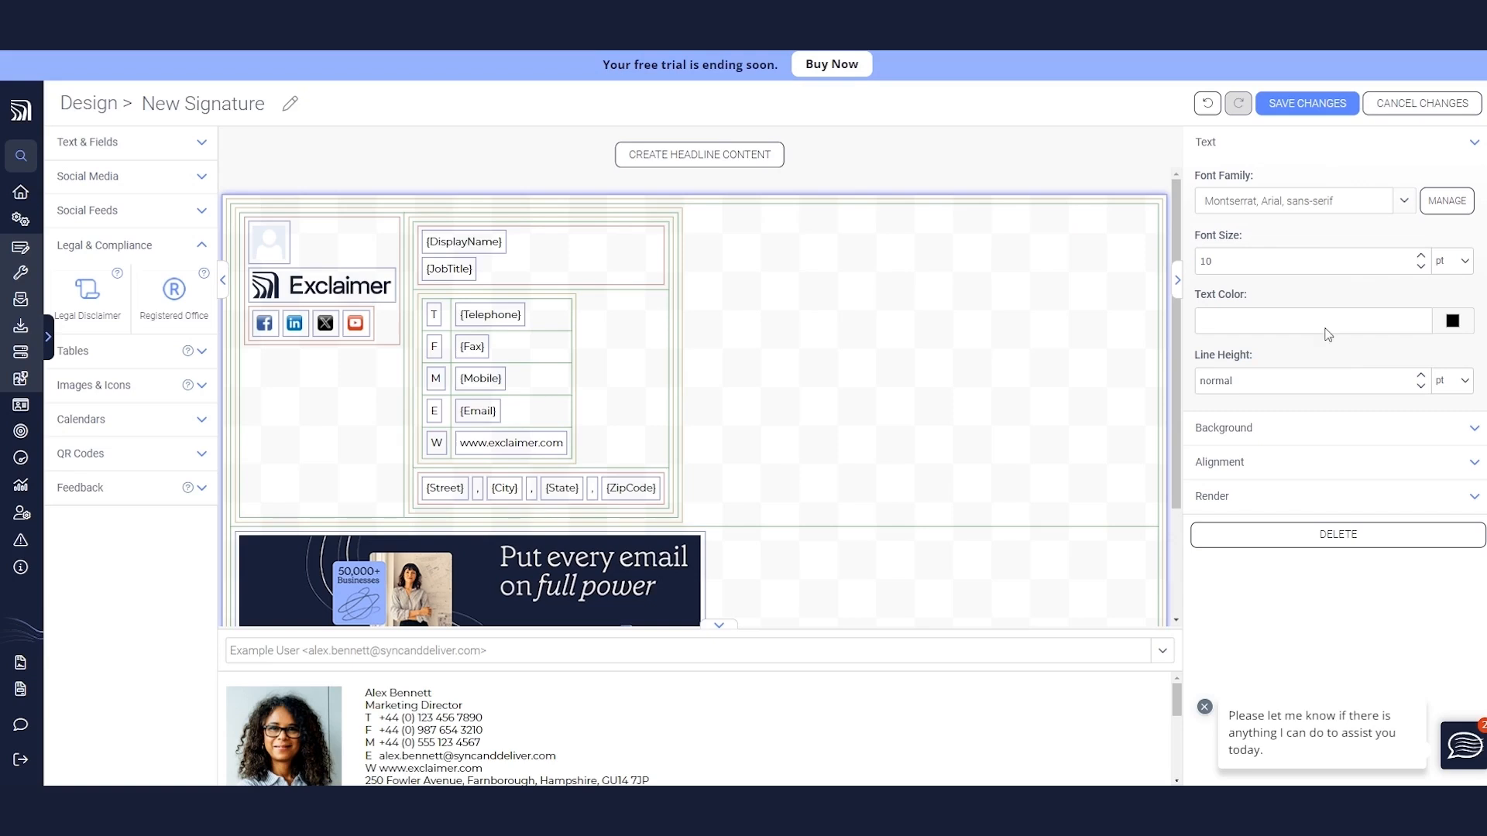
{"action": "type", "text": "7d7d7d"}
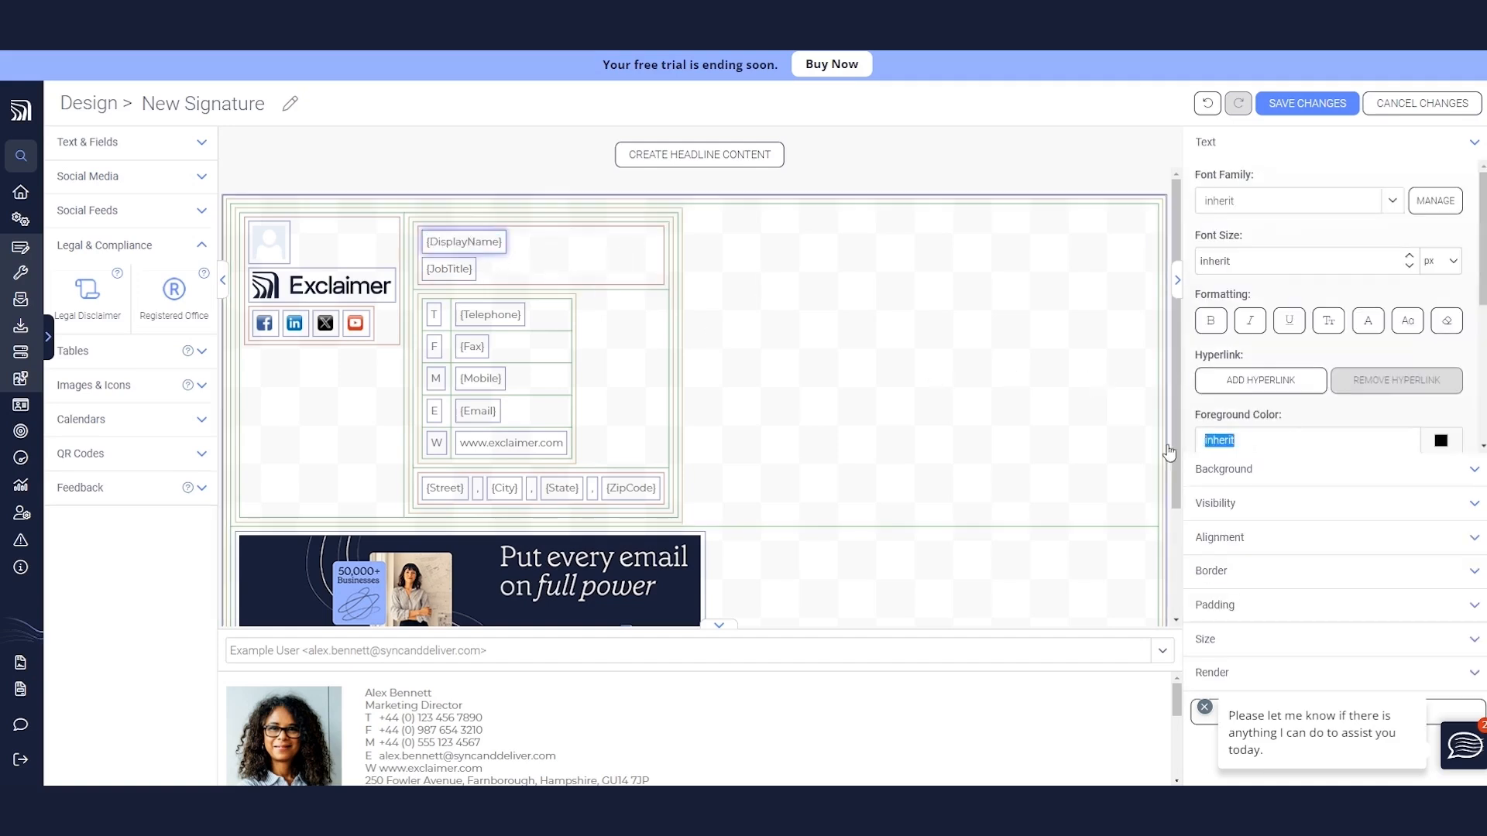
- Set the text color of the DisplayName field and of the T label's cell to #0d122c
{"action": "left_click", "coordinate": [1291, 407]}
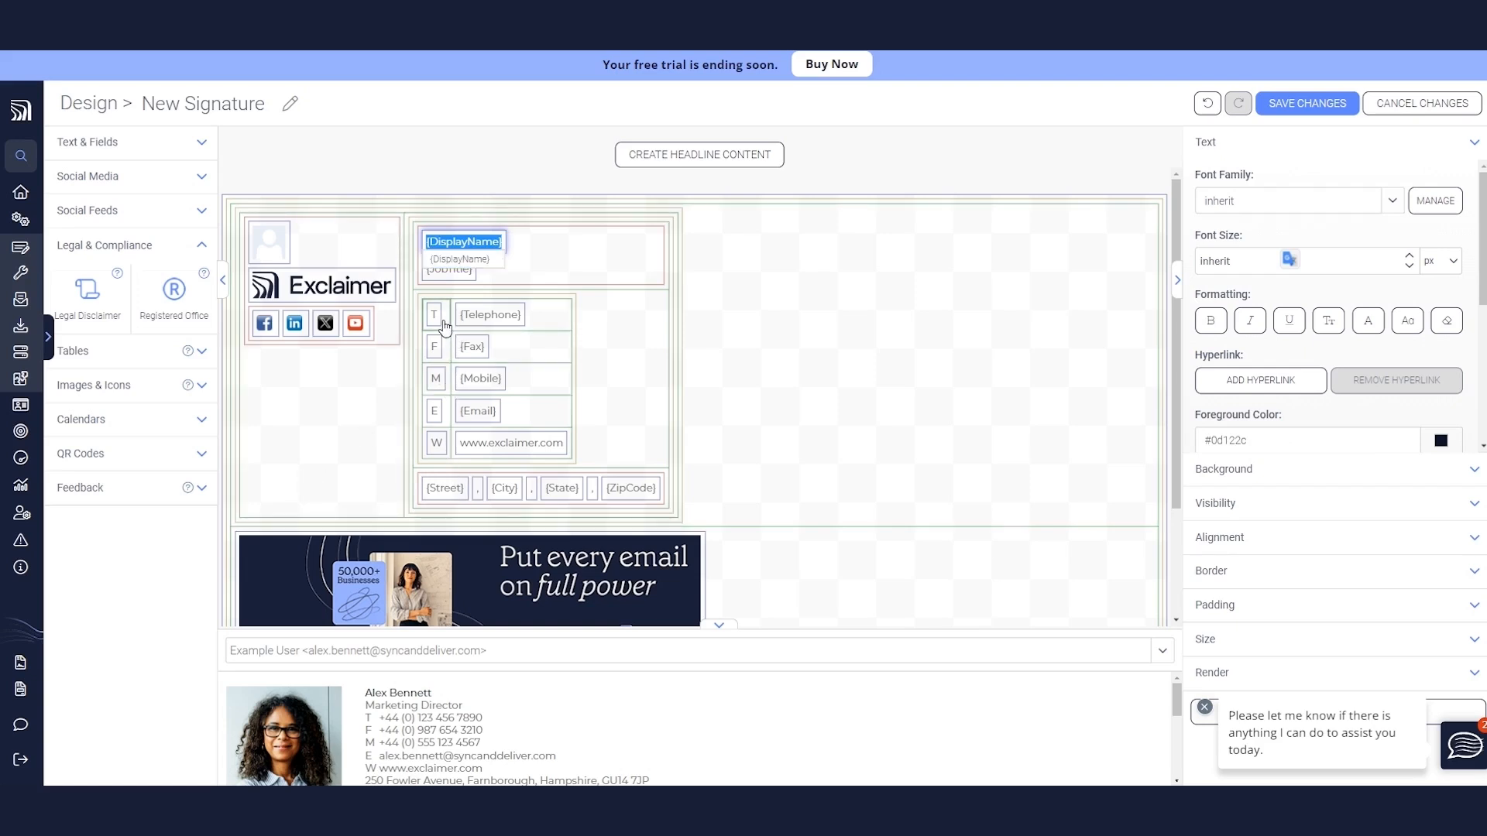
{"action": "left_click", "coordinate": [544, 332]}
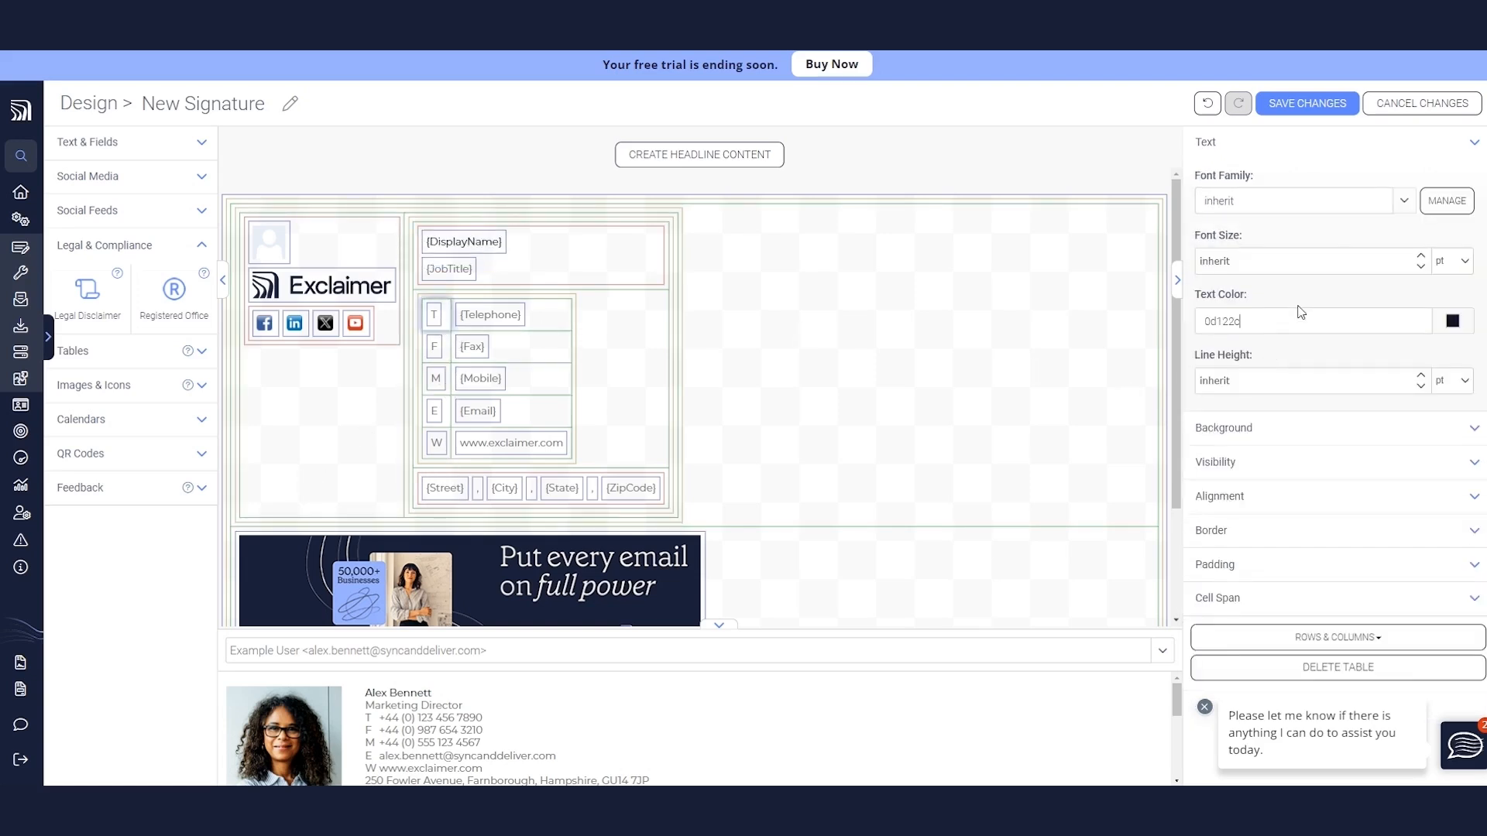
{"action": "left_click", "coordinate": [434, 346]}
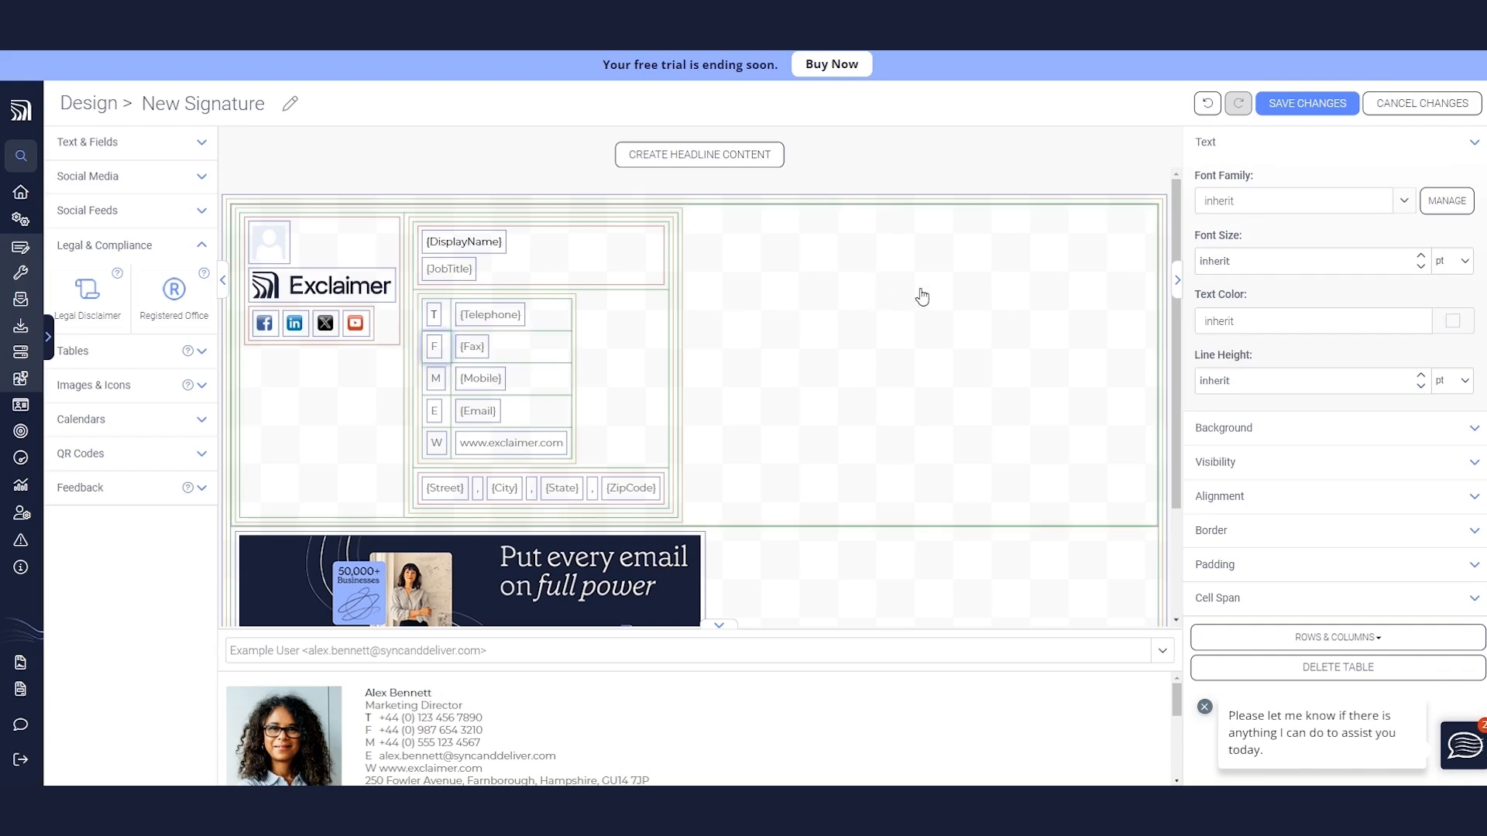
- Undo the T label's color change and apply the text color #0d122c to its cell again
{"action": "key", "text": "ctrl+z"}
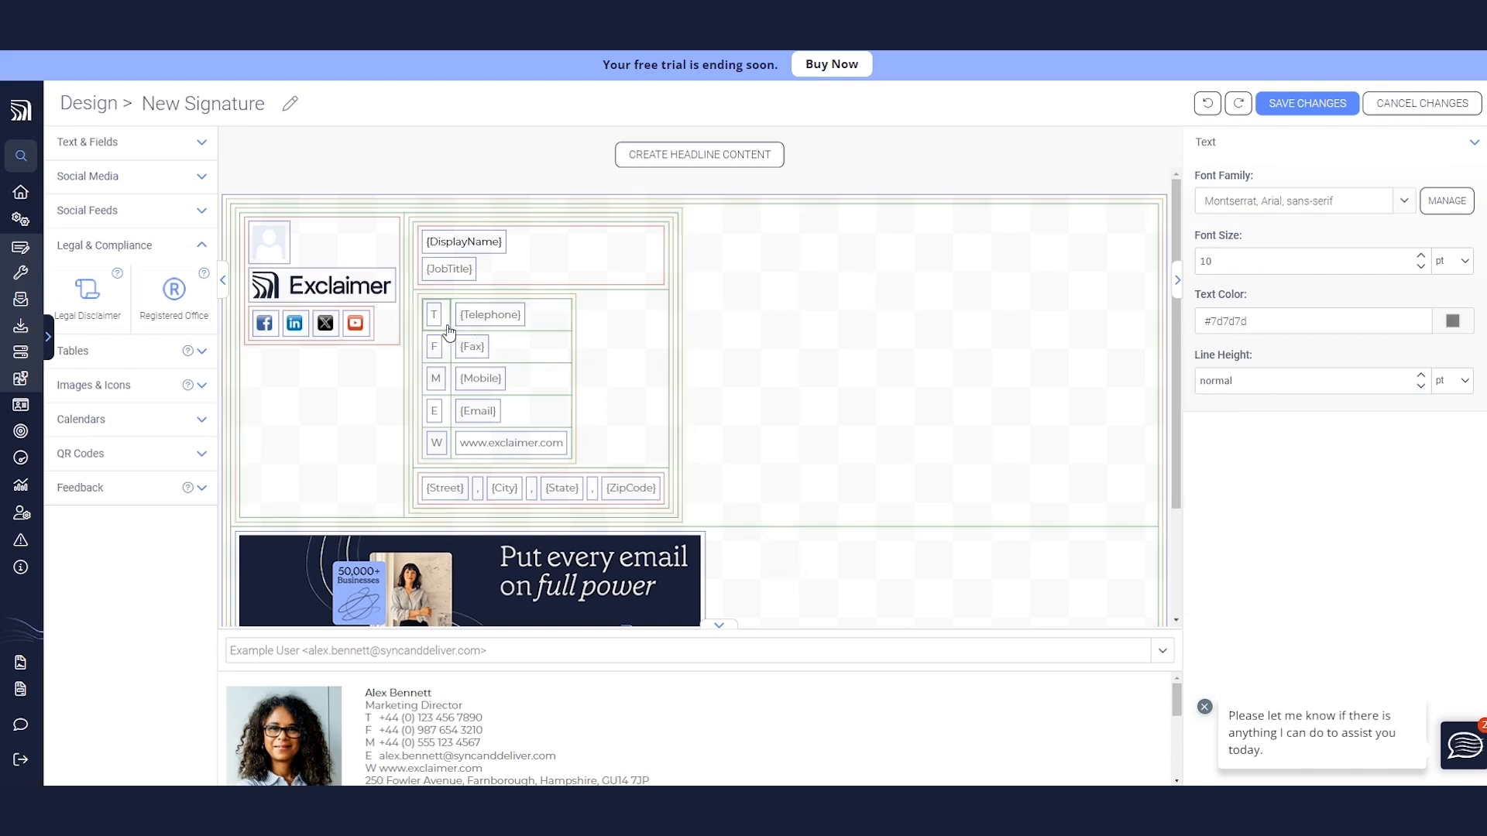
{"action": "left_click", "coordinate": [572, 342]}
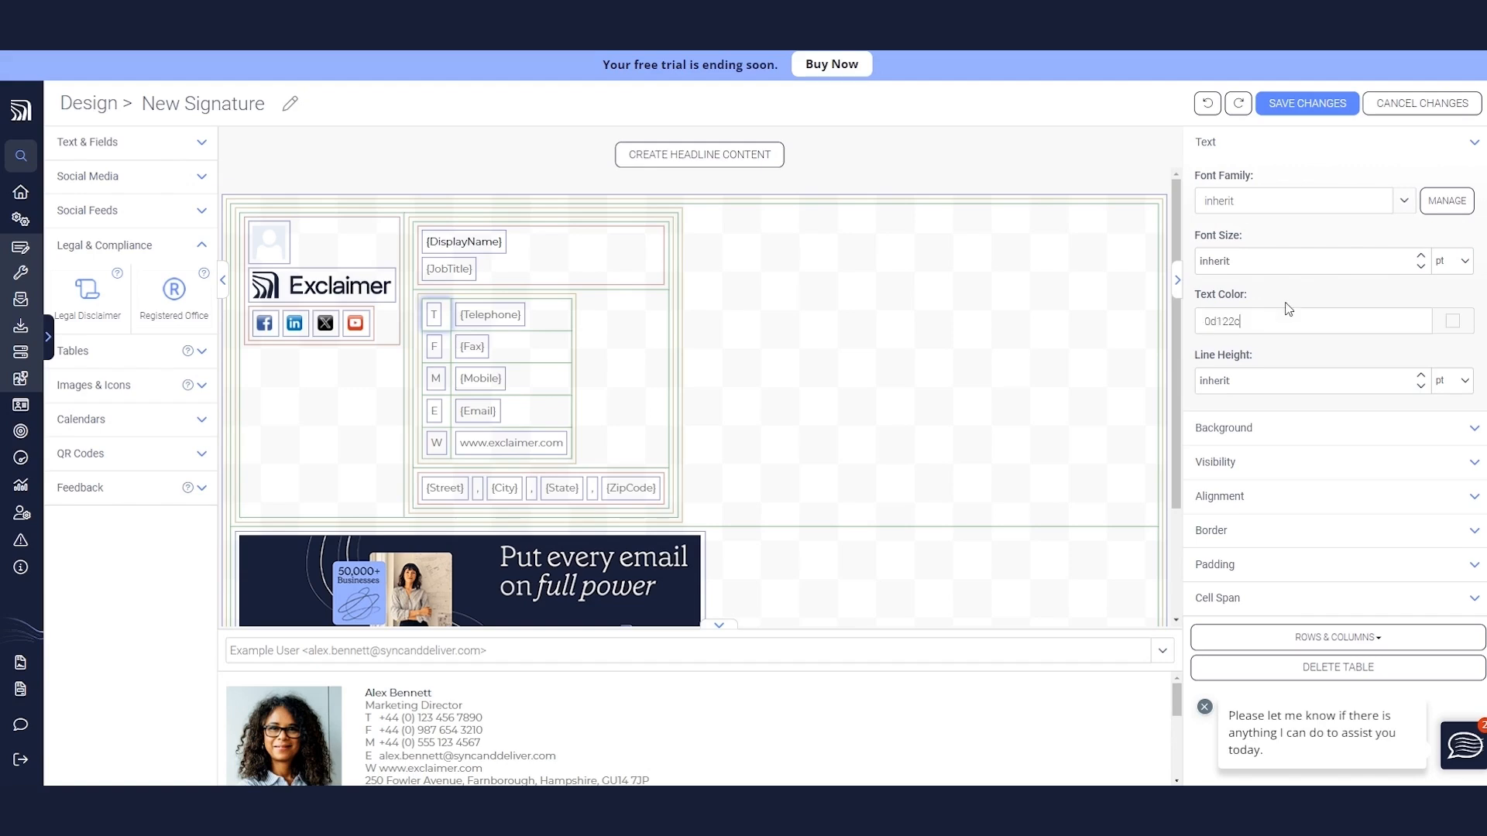
{"action": "left_click", "coordinate": [443, 357]}
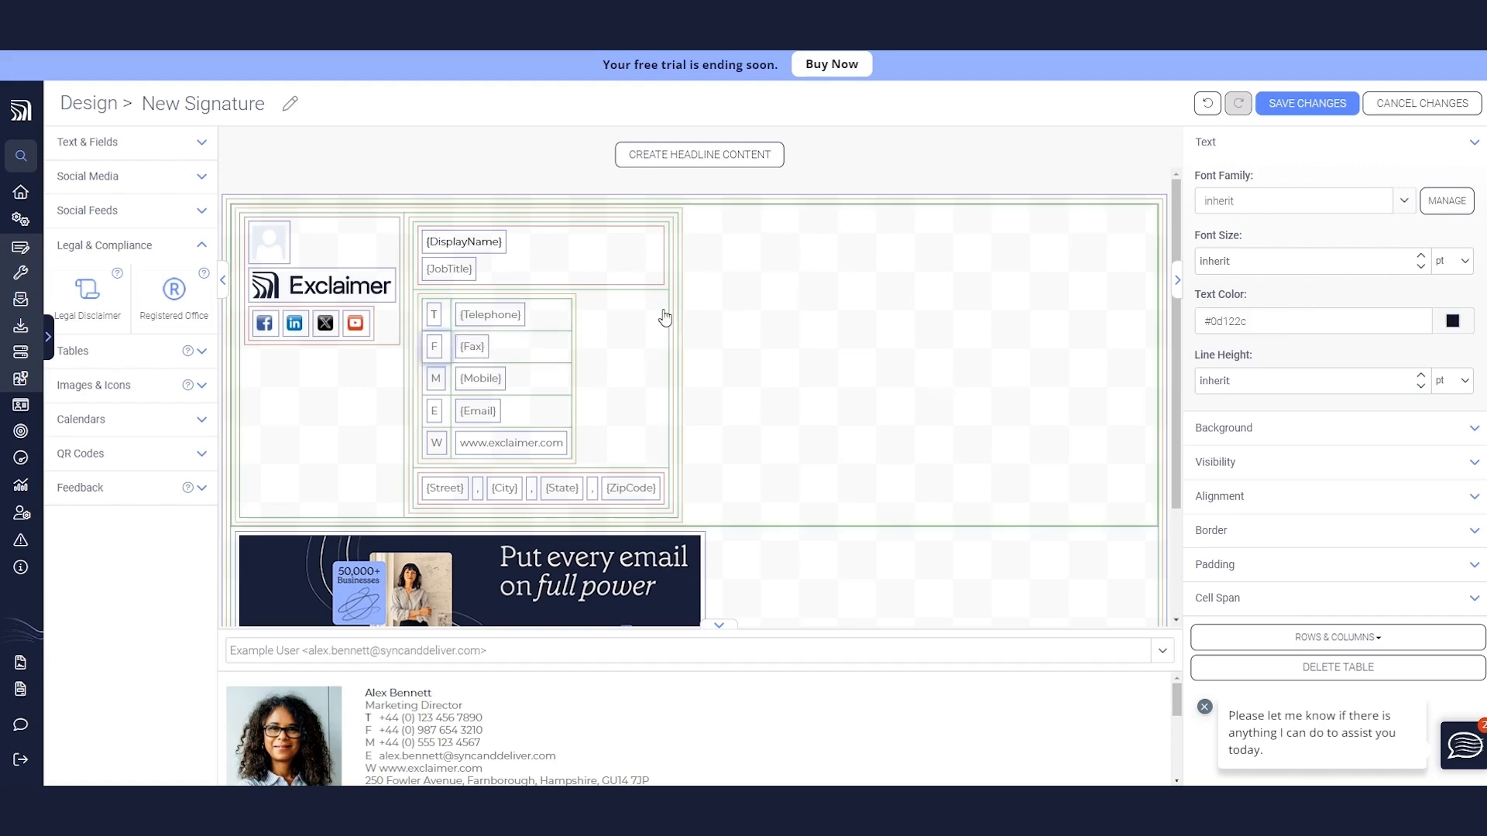
- Set the text color of the M, E and W label cells in the contact table to #0d122c
{"action": "left_click", "coordinate": [438, 381]}
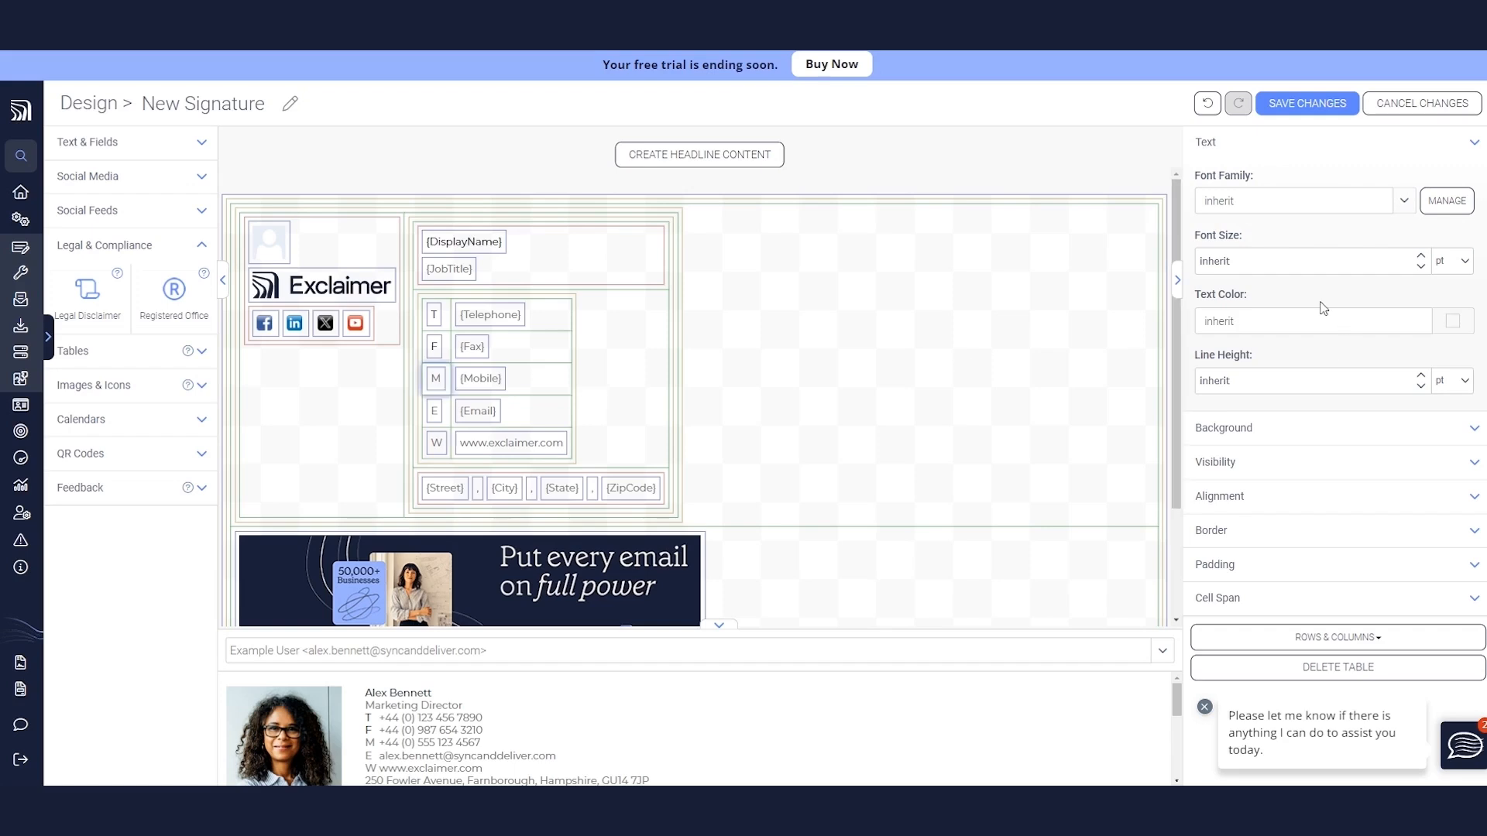
{"action": "left_click", "coordinate": [435, 414]}
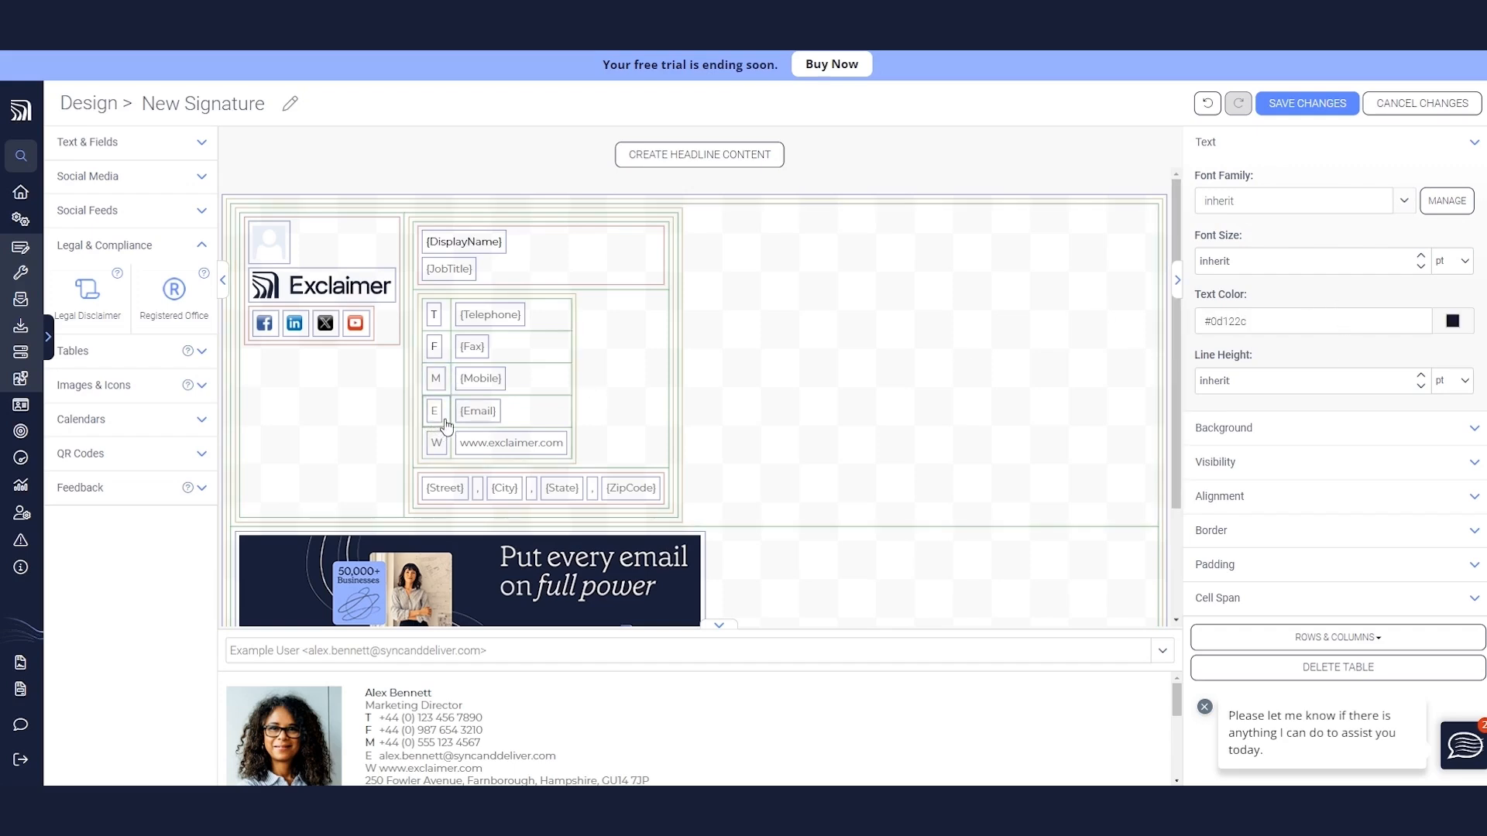
{"action": "double_click", "coordinate": [1225, 322]}
{"action": "type", "text": "0d122c"}
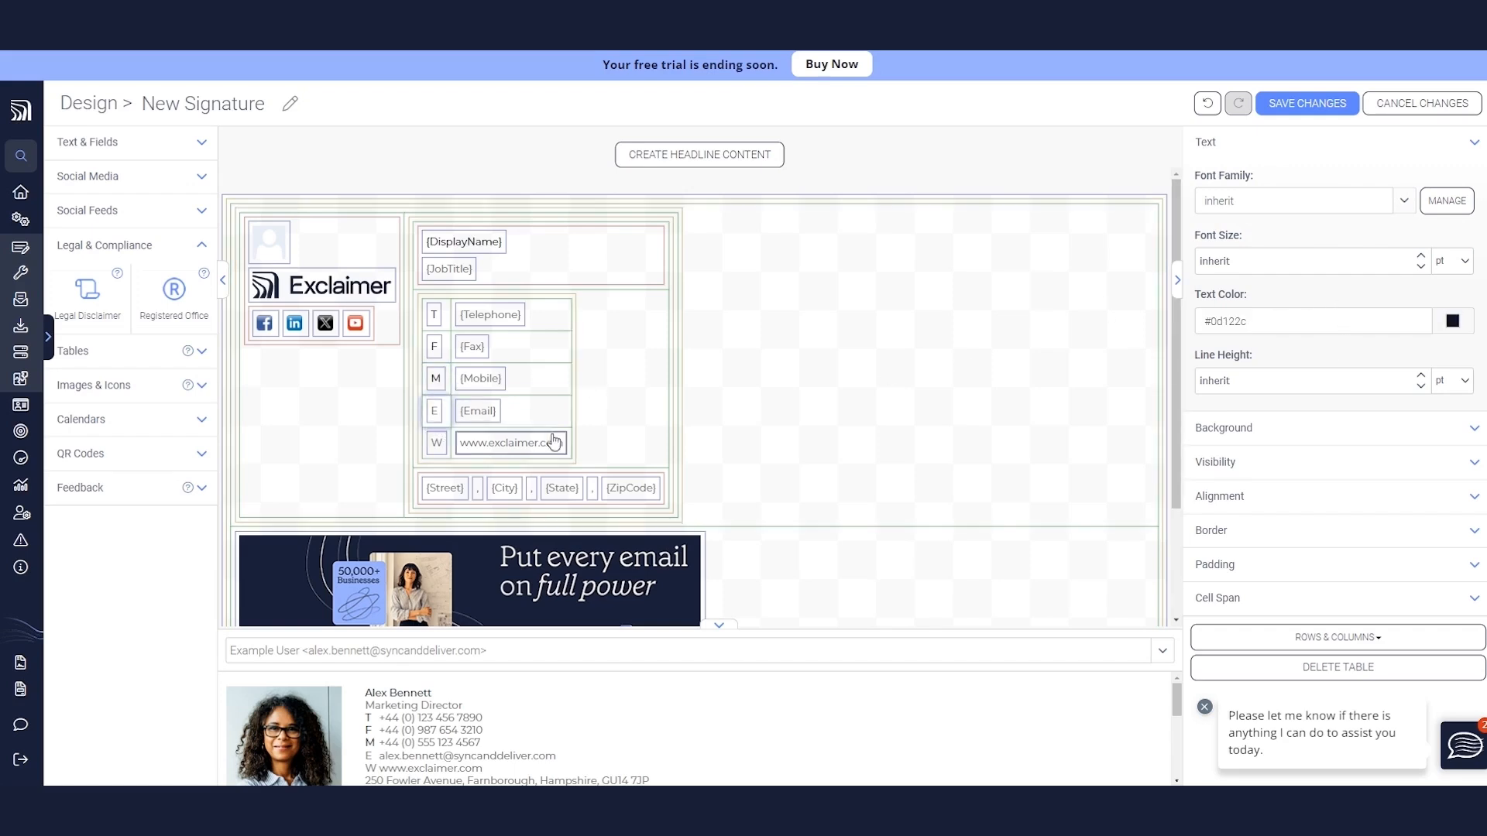
{"action": "left_click", "coordinate": [437, 443]}
{"action": "double_click", "coordinate": [1314, 319]}
{"action": "type", "text": "0d122c"}
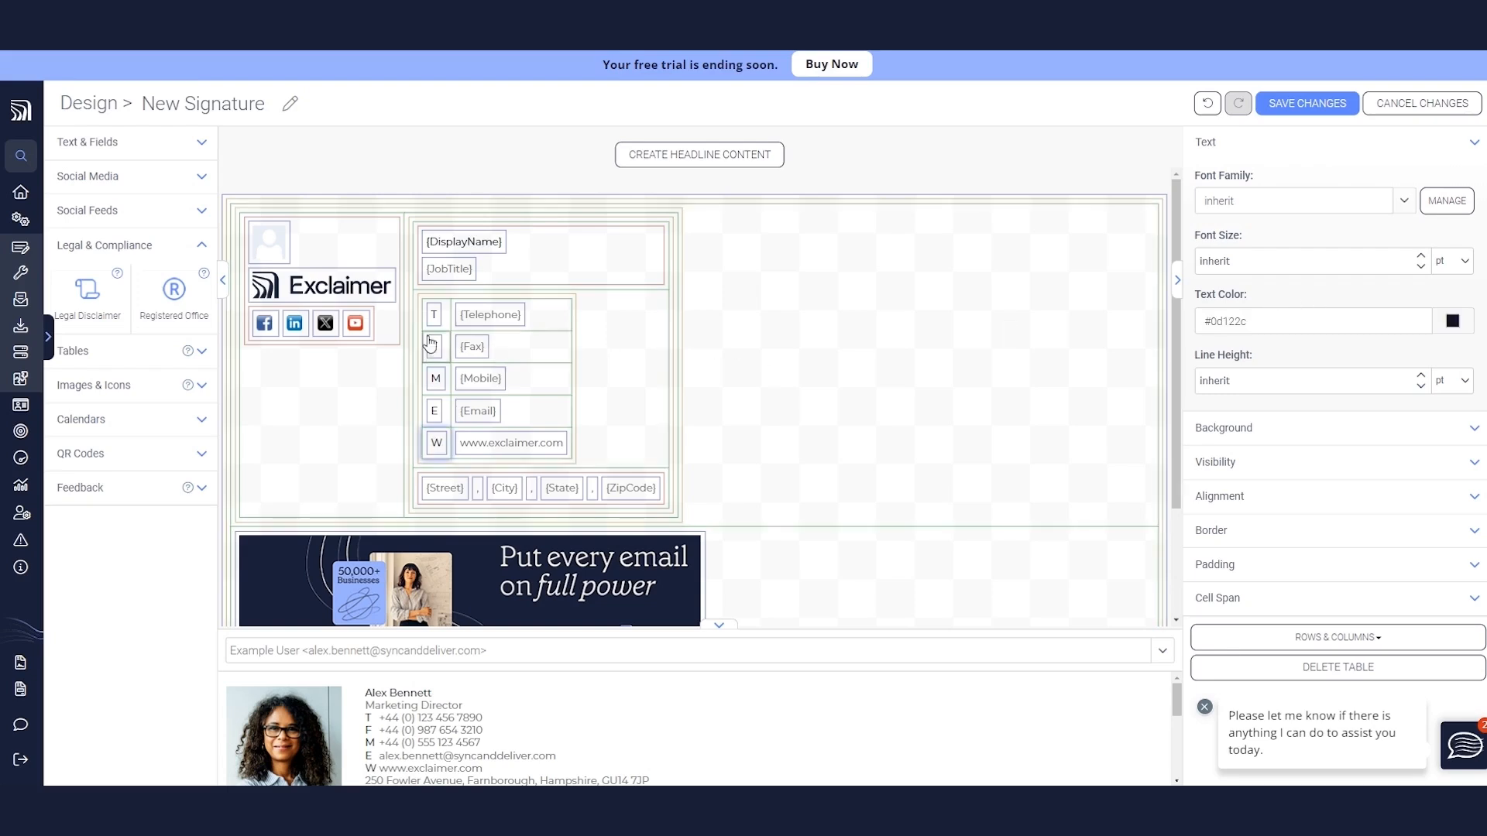
- Set the background color of the whole group of social media icons to #0d122c
{"action": "left_click", "coordinate": [372, 339]}
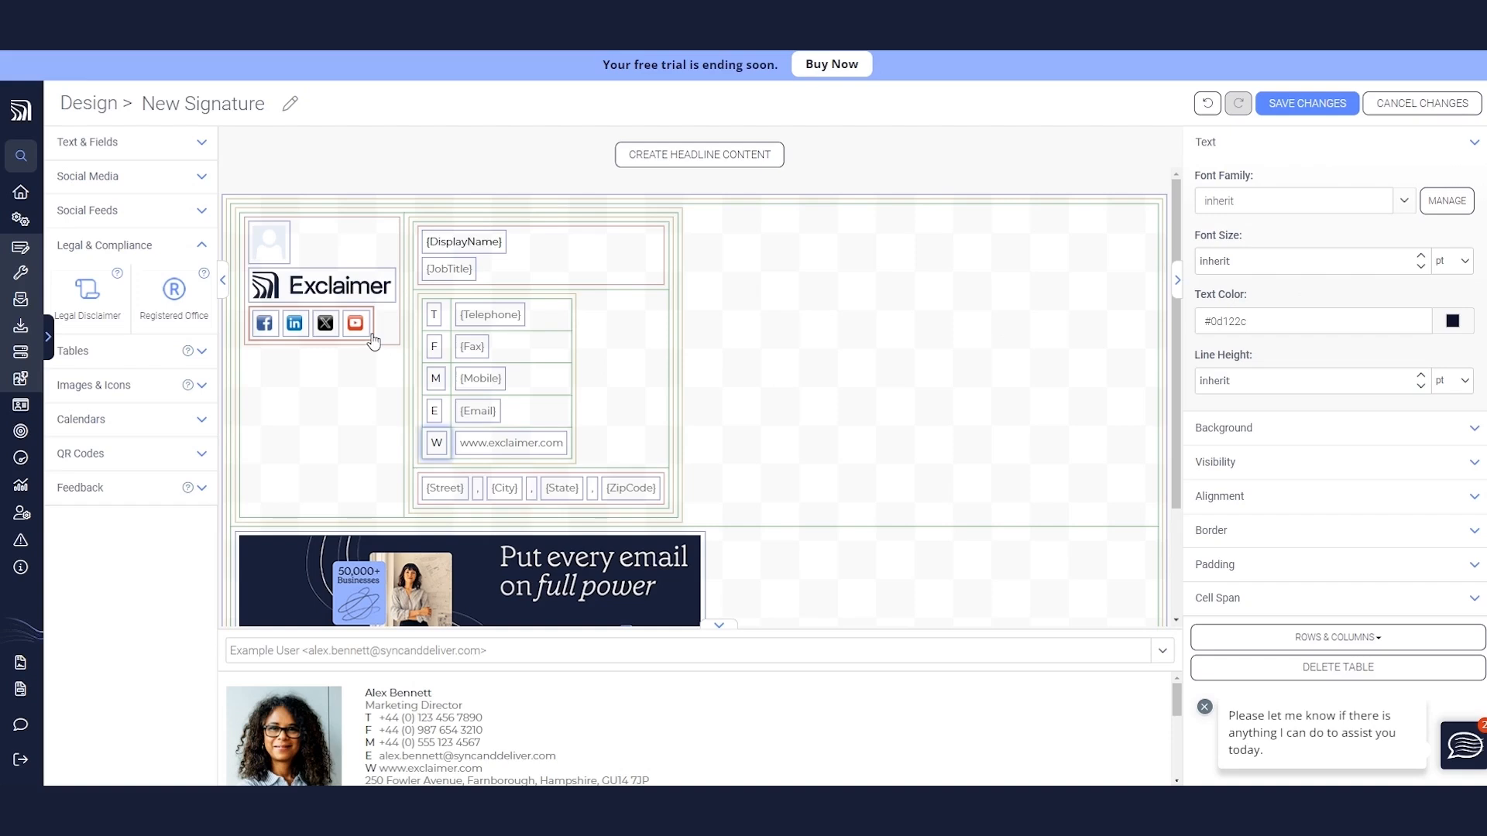
{"action": "type", "text": "#0d122c"}
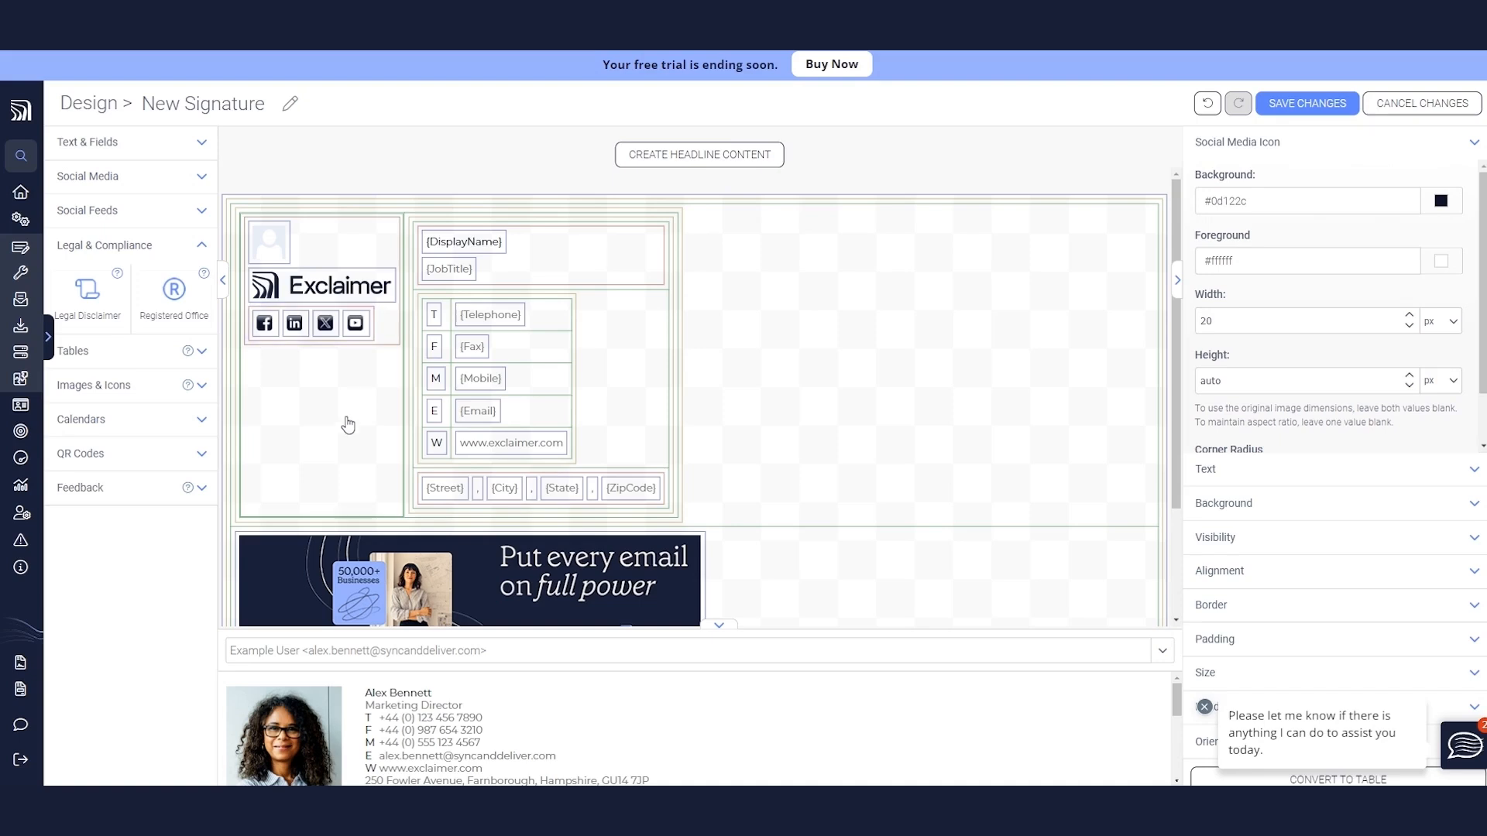
{"action": "left_click", "coordinate": [394, 503]}
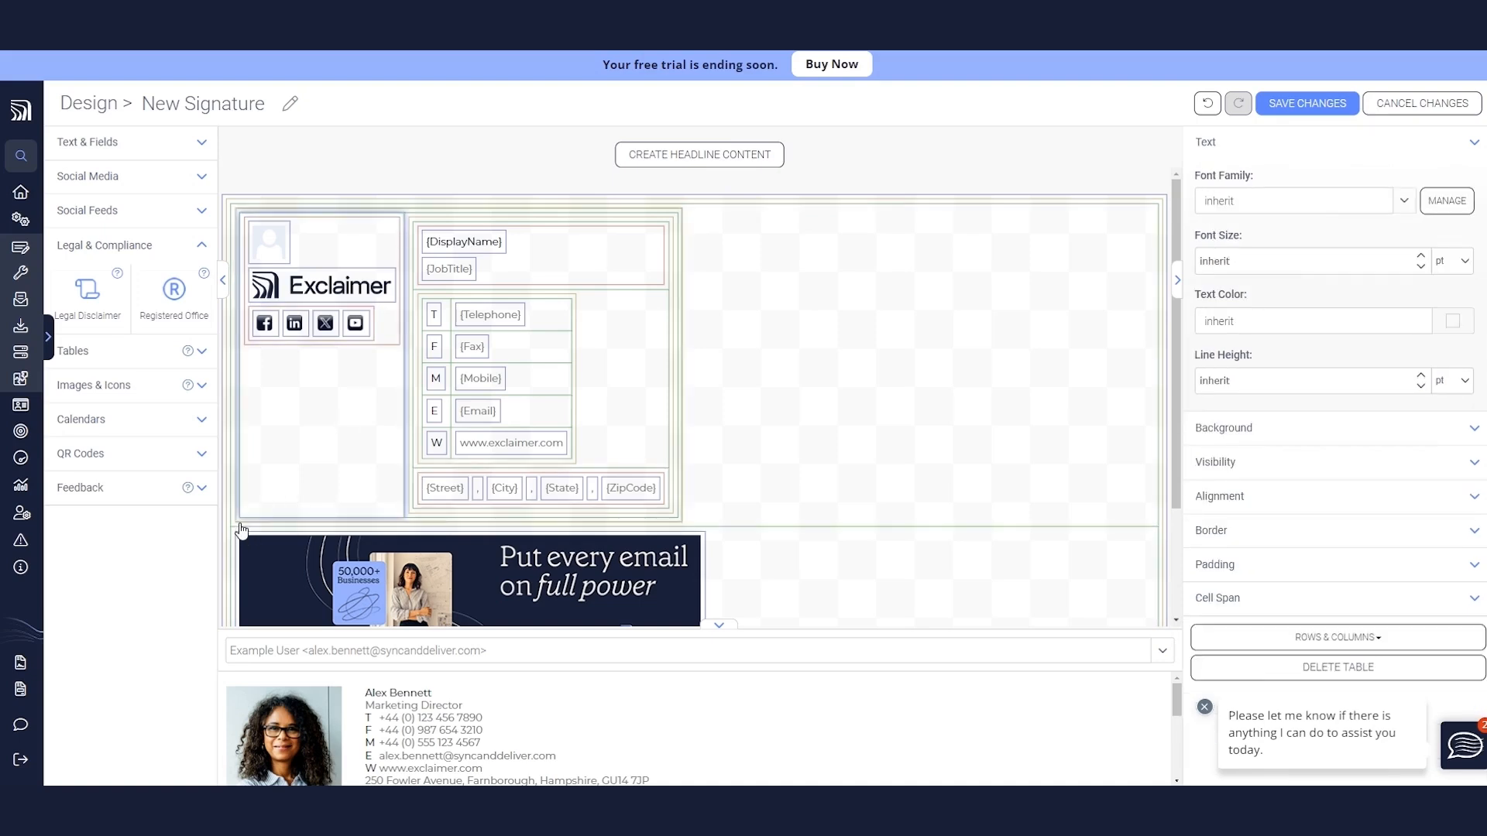
{"action": "left_click", "coordinate": [798, 519]}
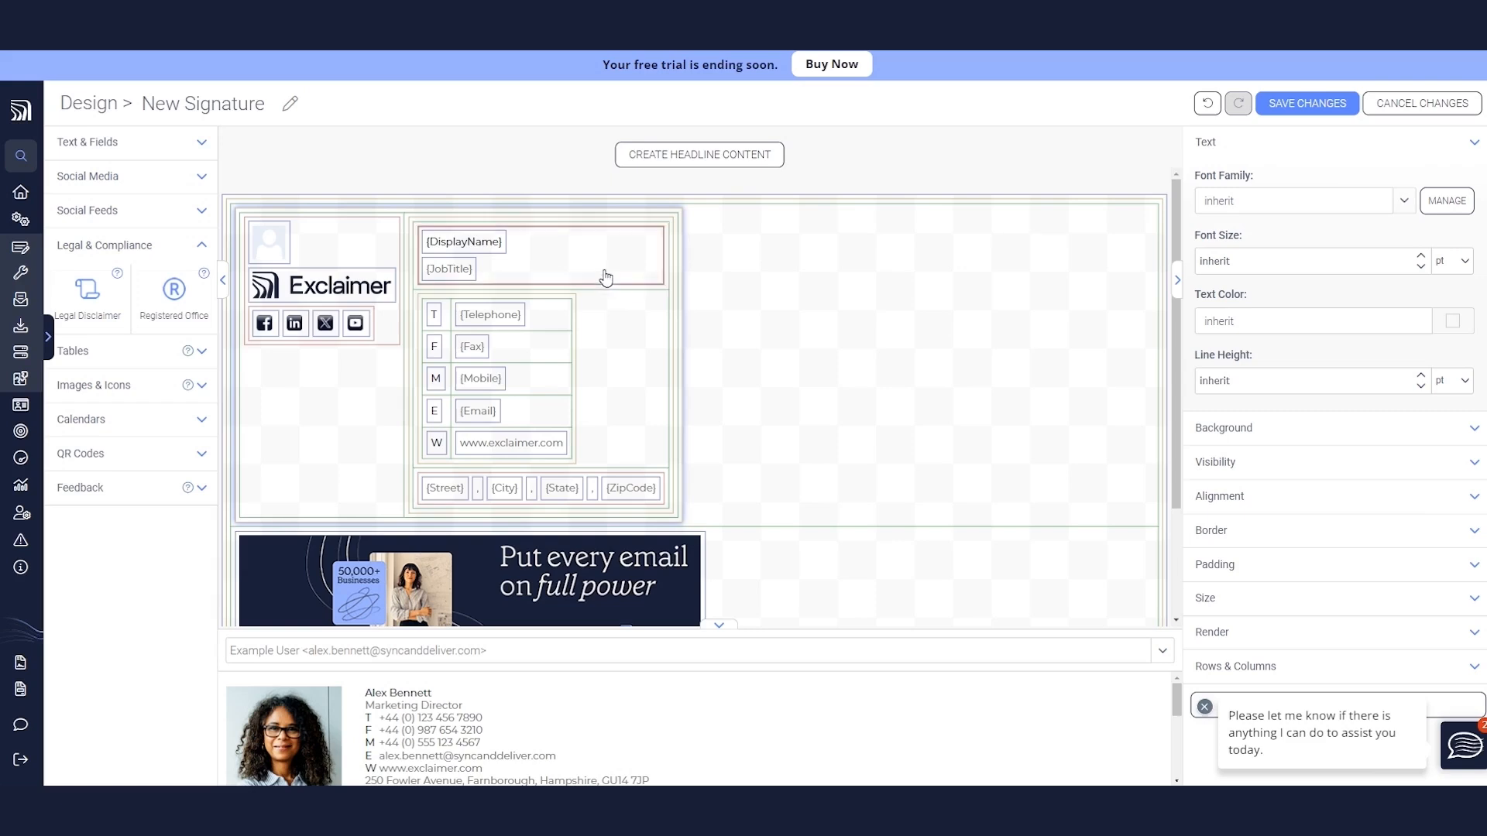
{"action": "left_click_drag", "start_coordinate": [588, 279], "coordinate": [525, 381]}
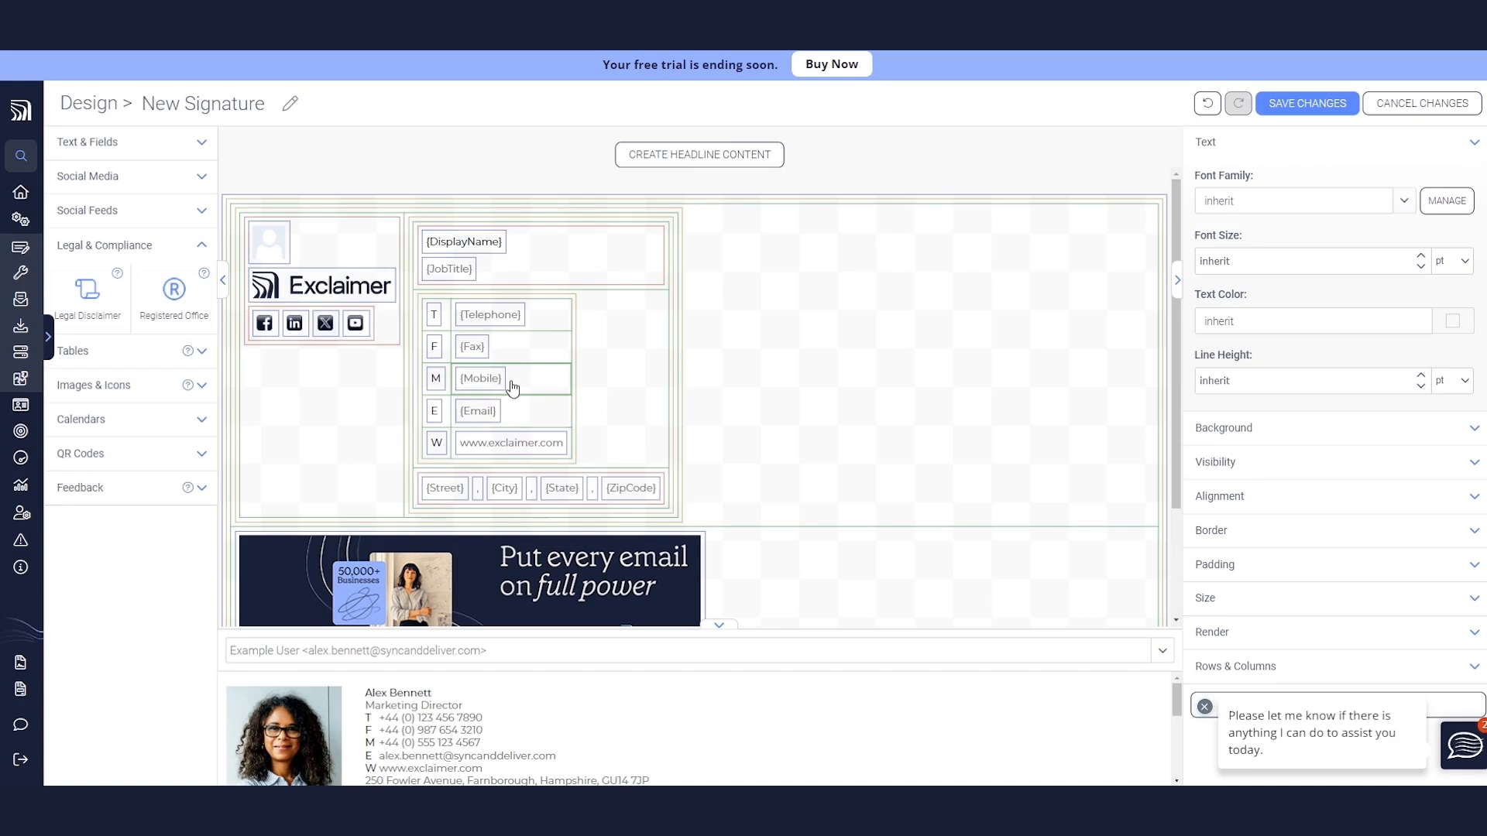
{"action": "mouse_move", "coordinate": [597, 276]}
{"action": "left_mouse_down"}
{"action": "mouse_move", "coordinate": [413, 377]}
{"action": "mouse_move", "coordinate": [581, 263]}
{"action": "mouse_move", "coordinate": [581, 279]}
{"action": "left_mouse_up"}
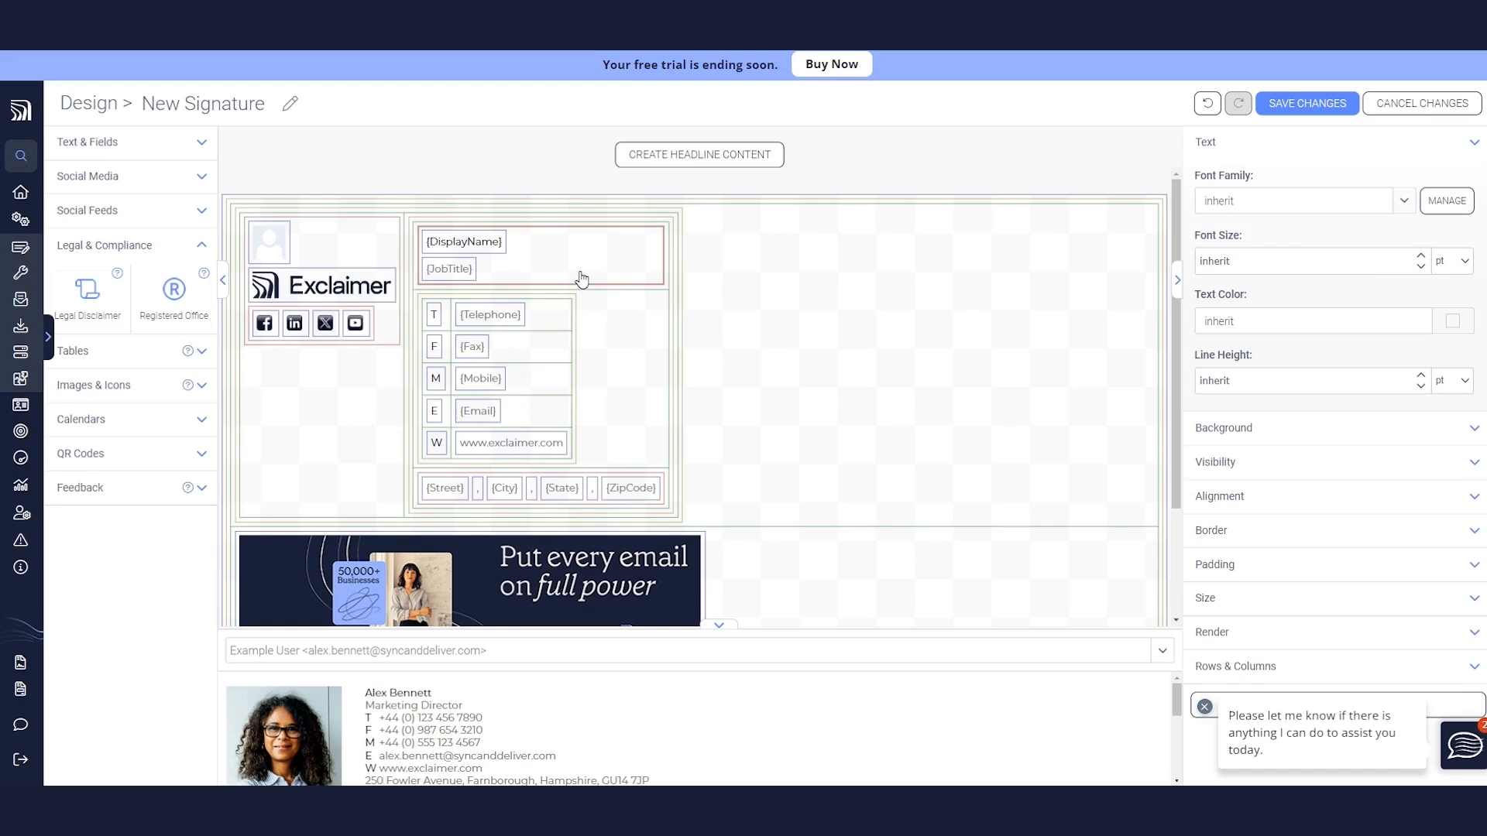
- Make the T, F and M labels in the contact table bold
{"action": "double_click", "coordinate": [438, 326]}
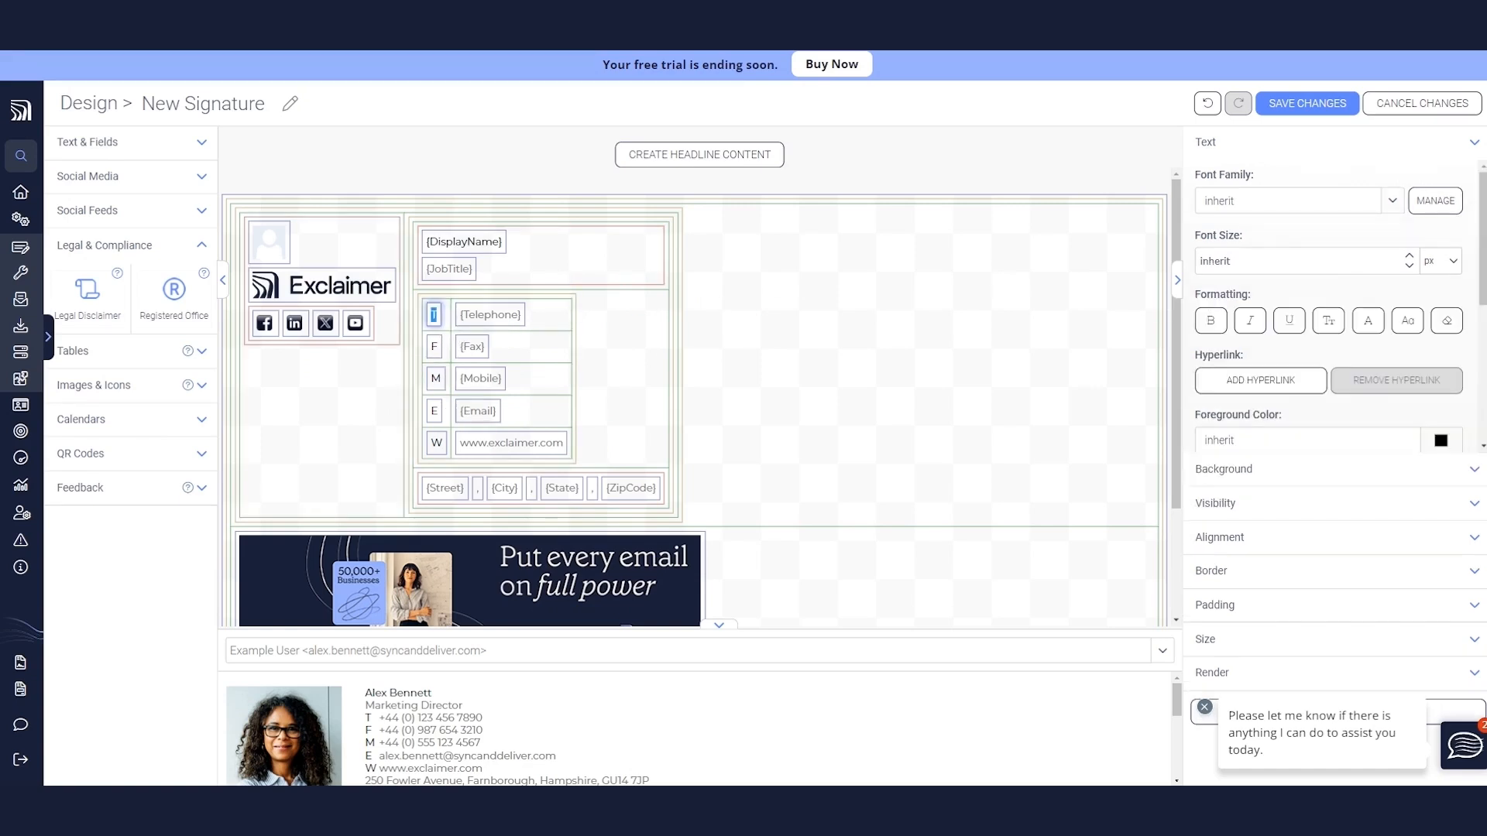
{"action": "double_click", "coordinate": [435, 346]}
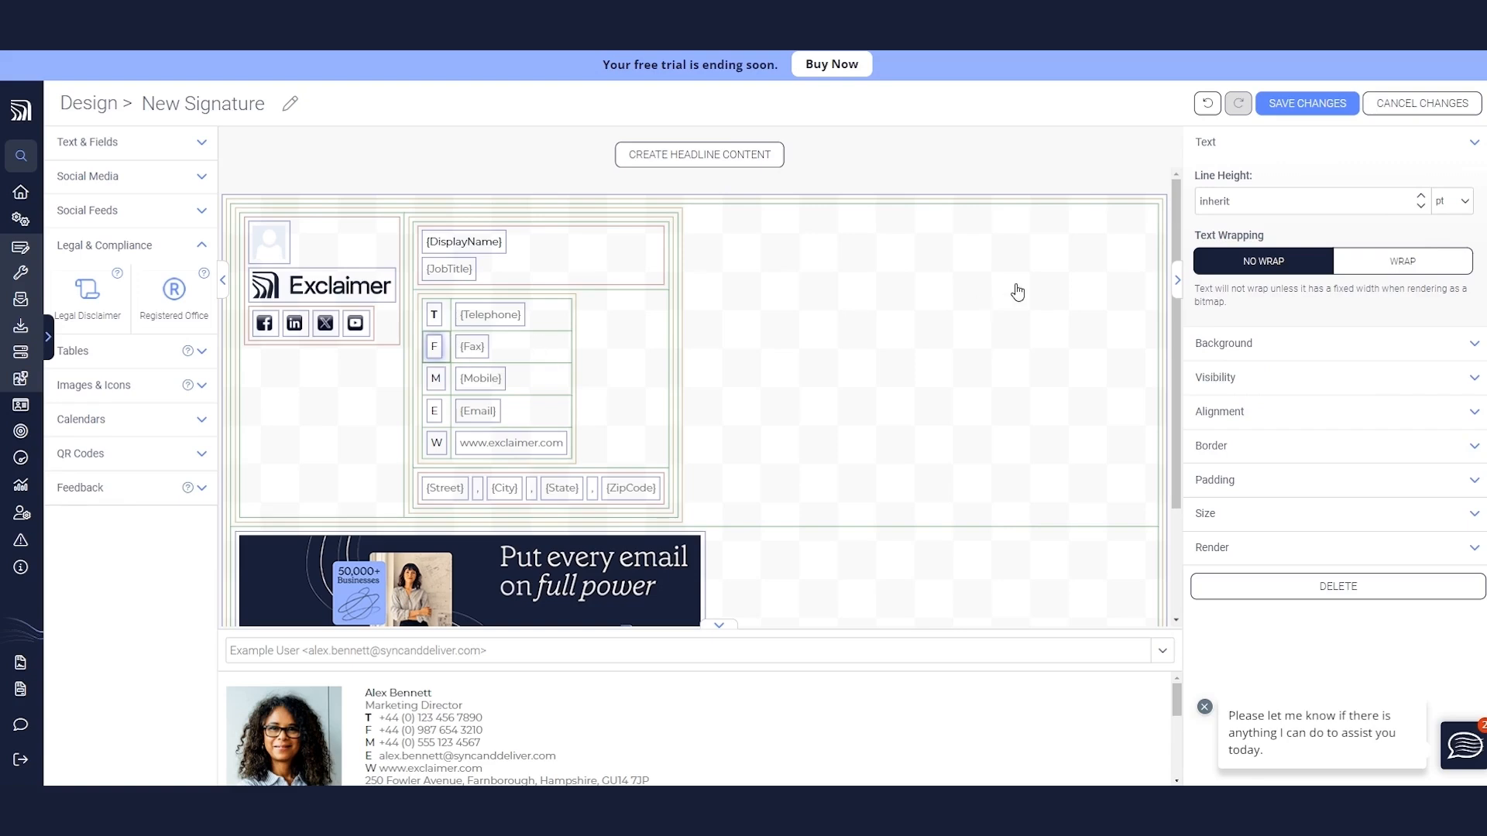
{"action": "left_click", "coordinate": [1212, 319]}
{"action": "left_click", "coordinate": [486, 397]}
{"action": "left_click", "coordinate": [1210, 320]}
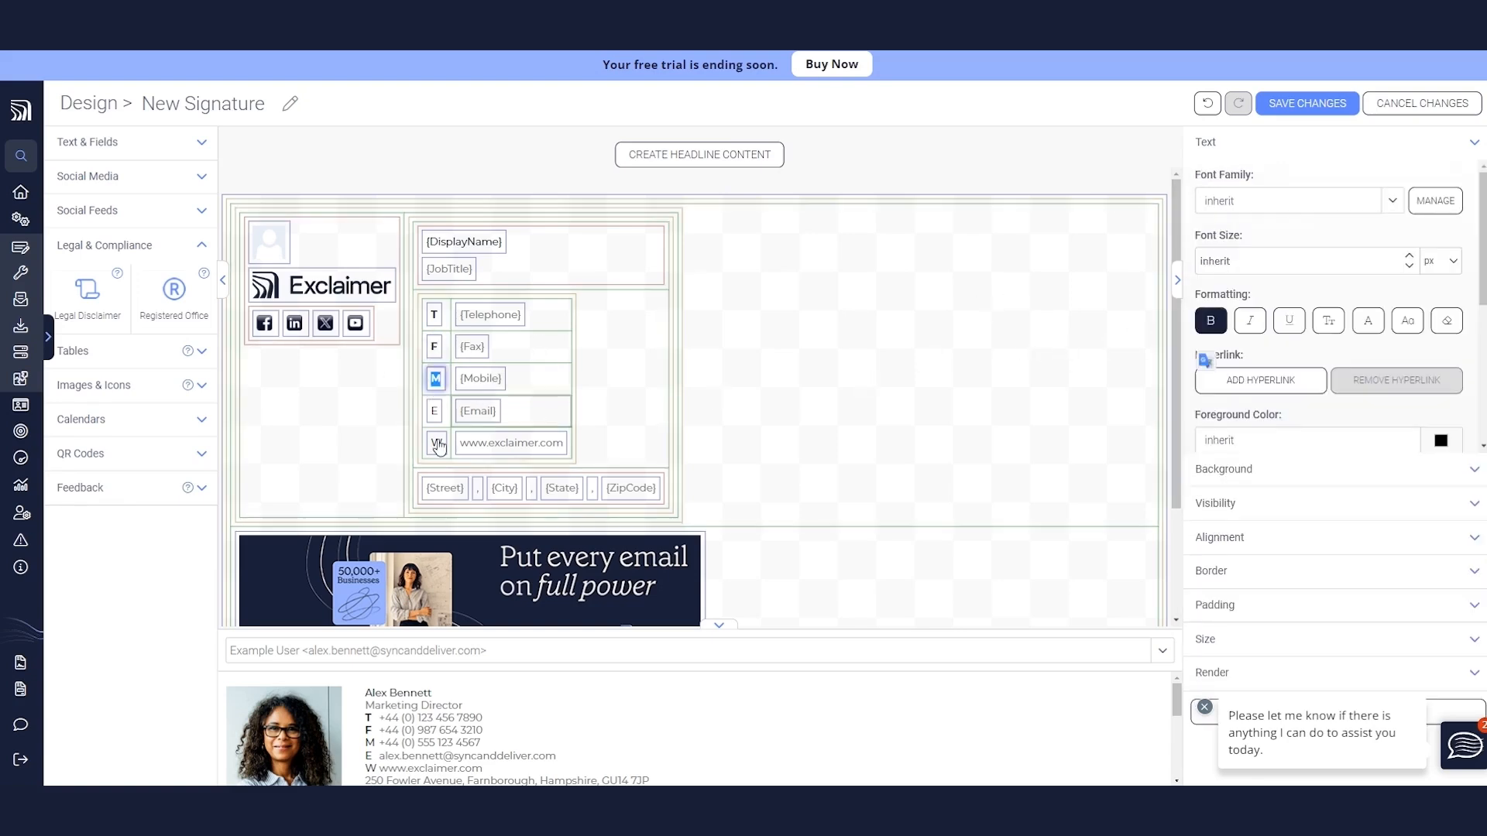
- Make the E and W labels in the contact table bold
{"action": "left_click", "coordinate": [437, 422]}
{"action": "left_click", "coordinate": [1078, 294]}
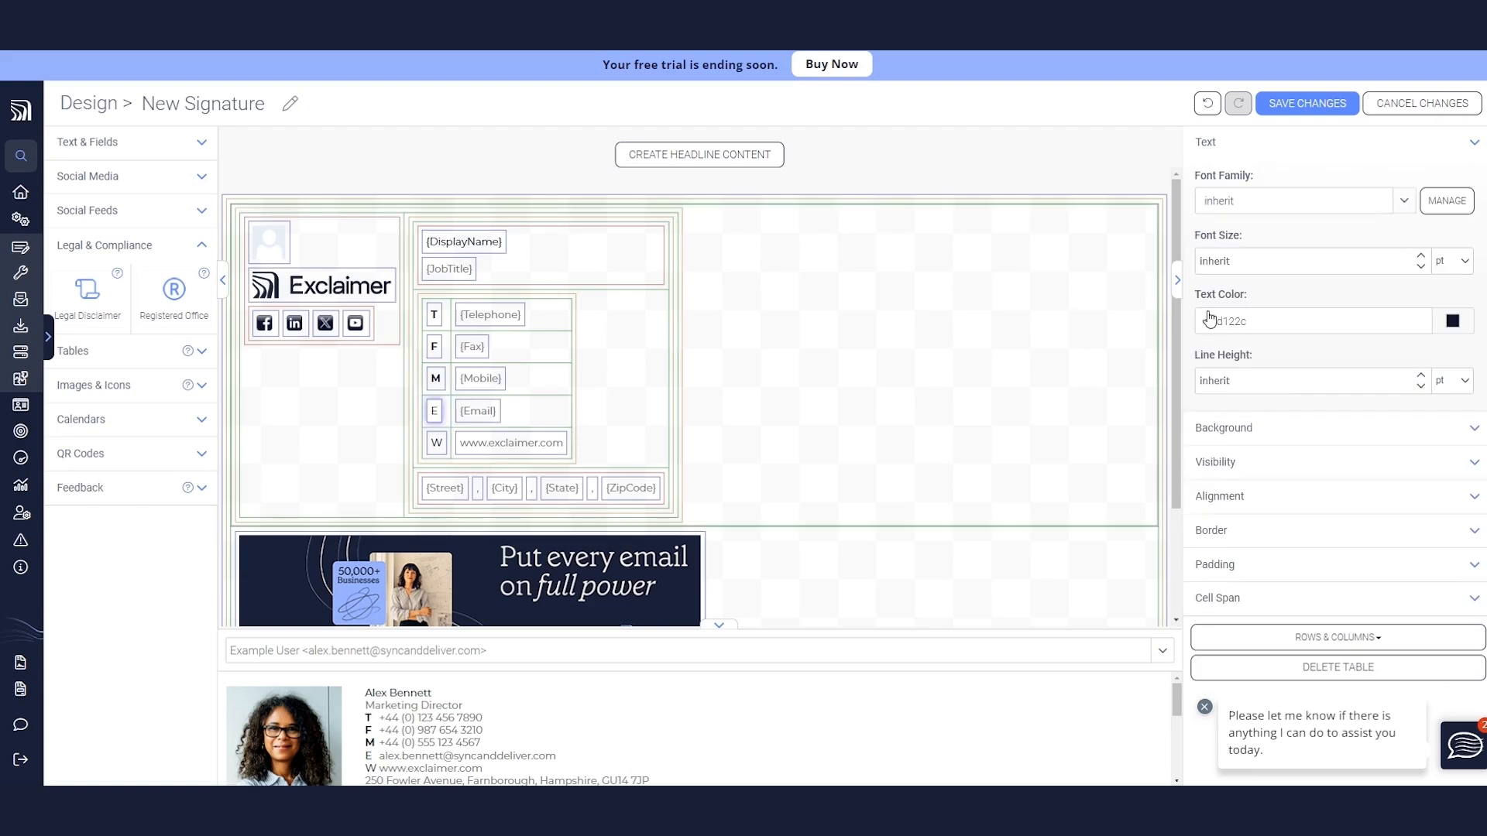
{"action": "left_click", "coordinate": [432, 422]}
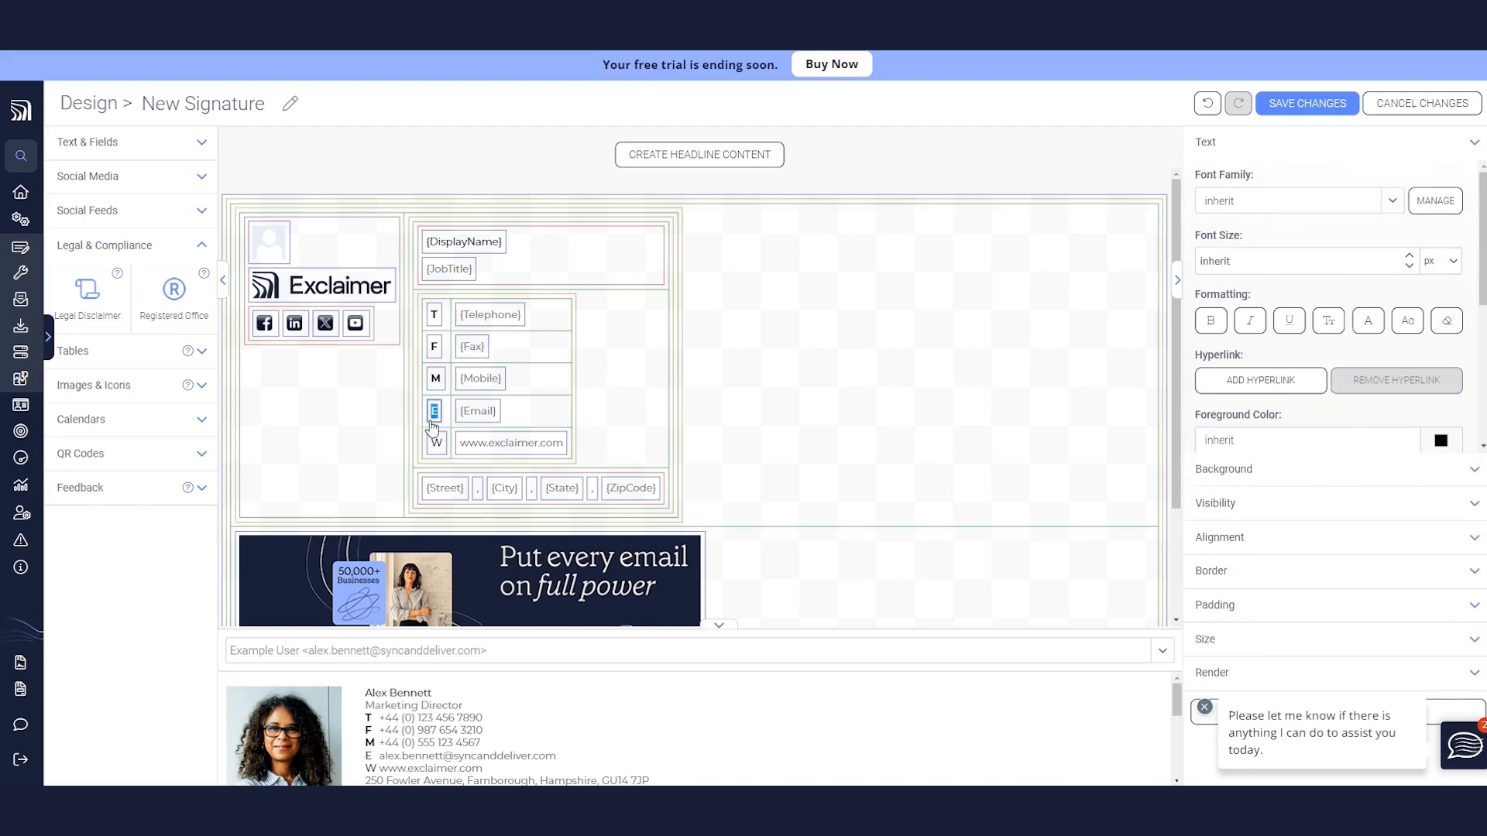
{"action": "left_click", "coordinate": [1210, 320]}
{"action": "double_click", "coordinate": [434, 450]}
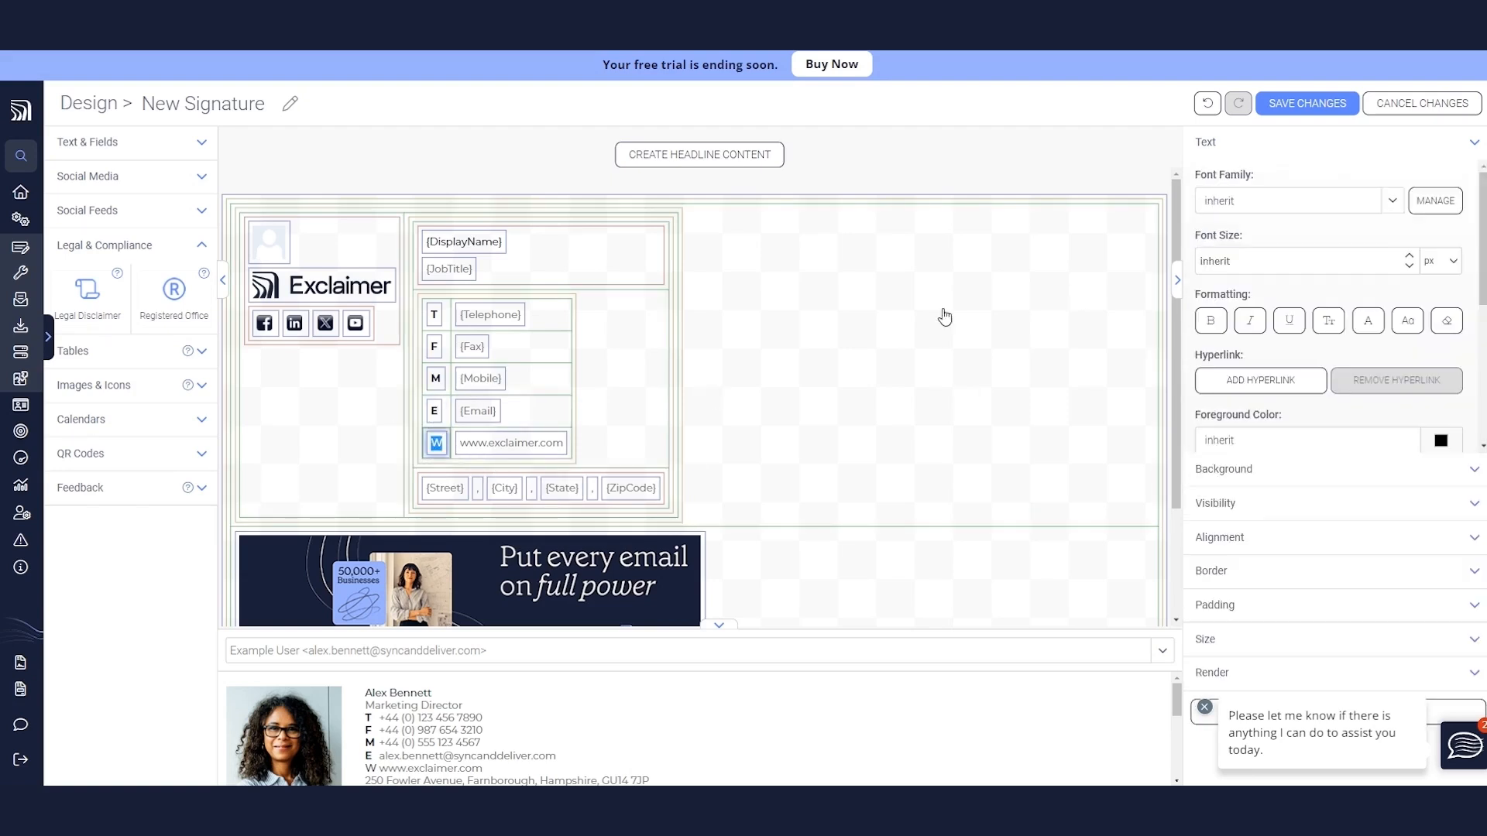
{"action": "left_click", "coordinate": [1197, 326]}
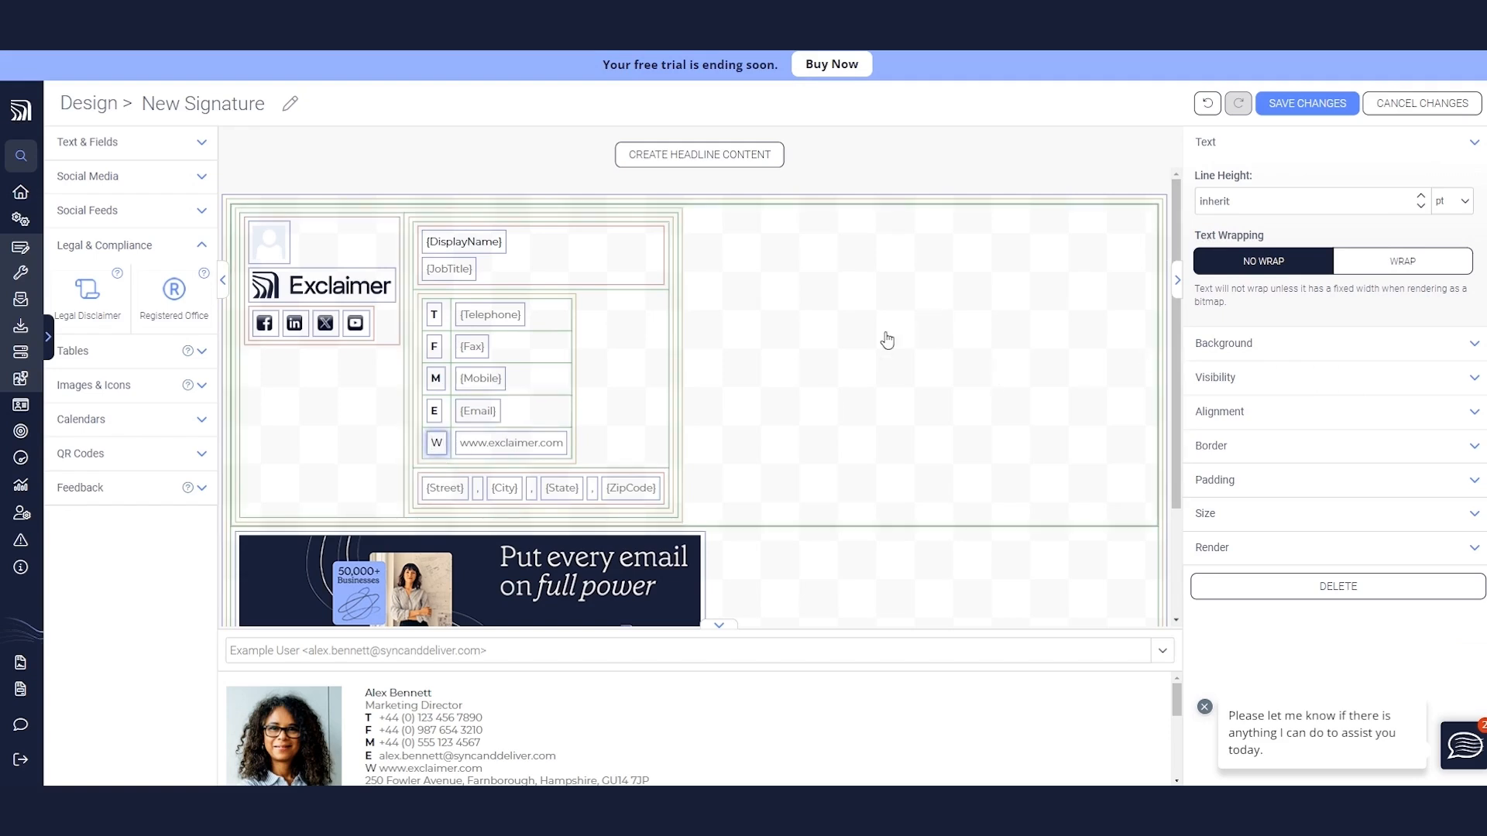
{"action": "left_click", "coordinate": [437, 455]}
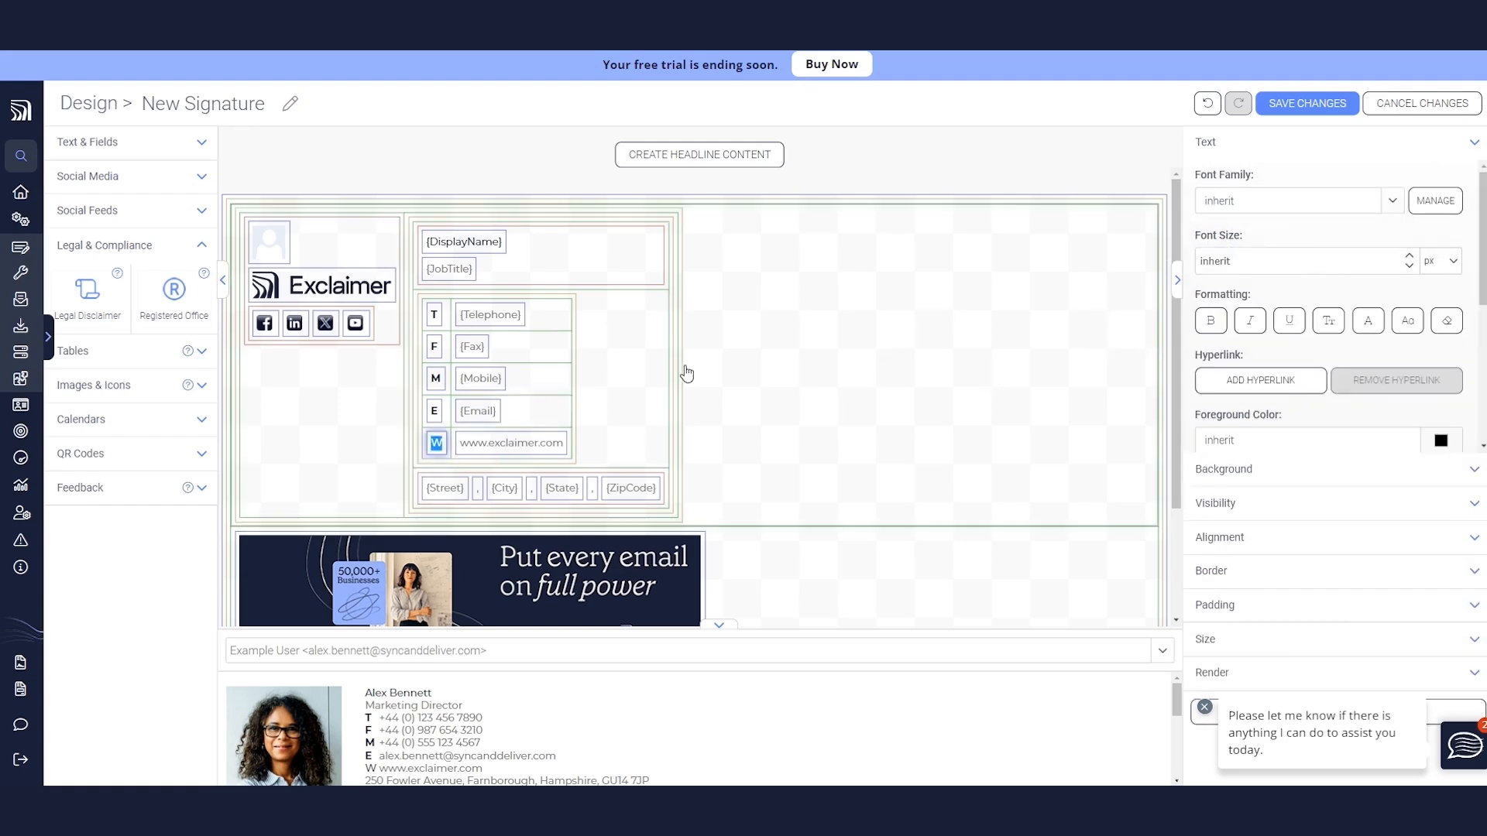
{"action": "left_click", "coordinate": [1211, 320]}
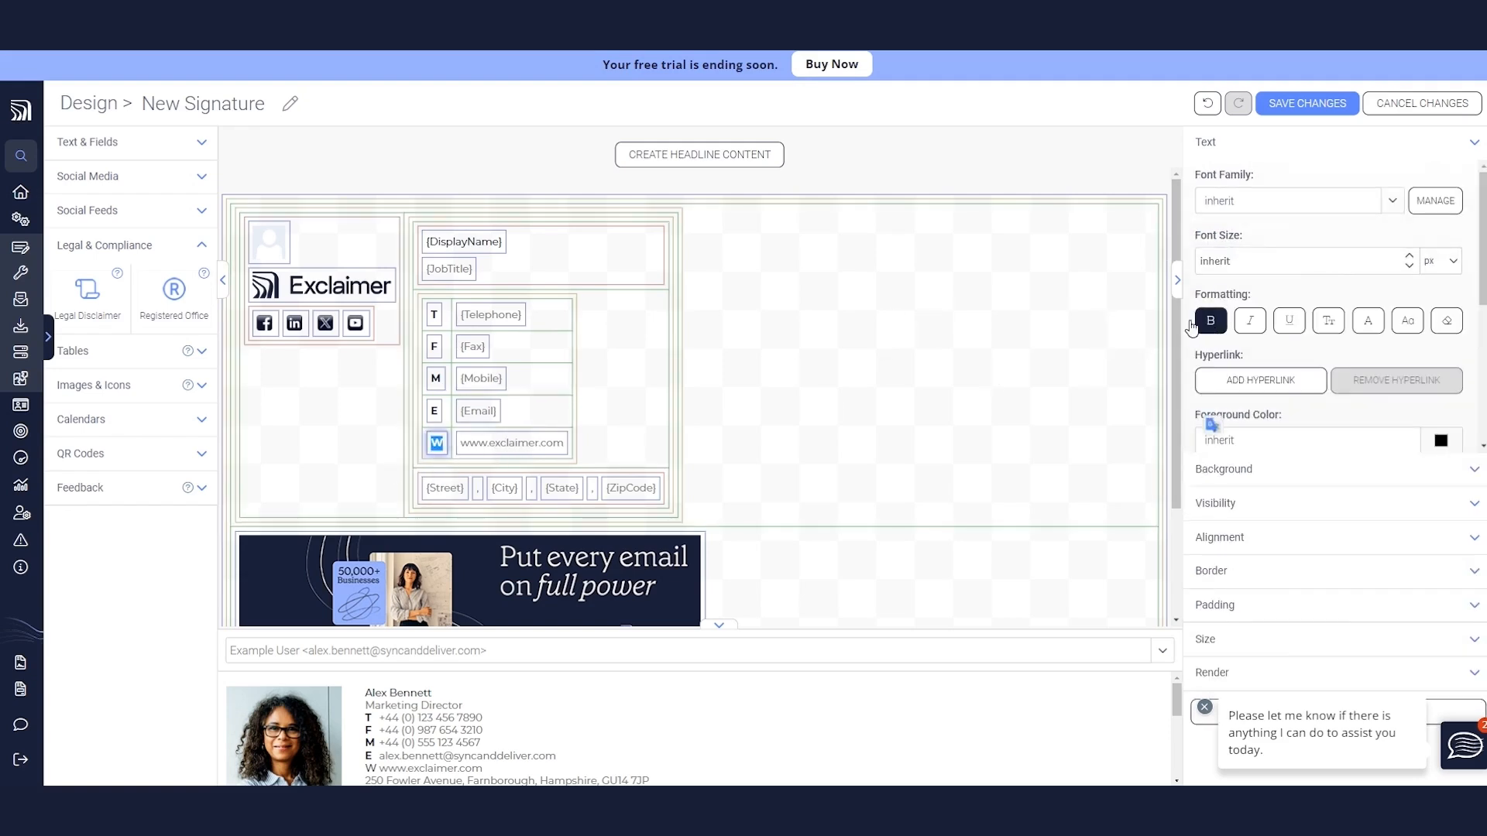
- Format the JobTitle field text in all uppercase letters
{"action": "left_click", "coordinate": [461, 271]}
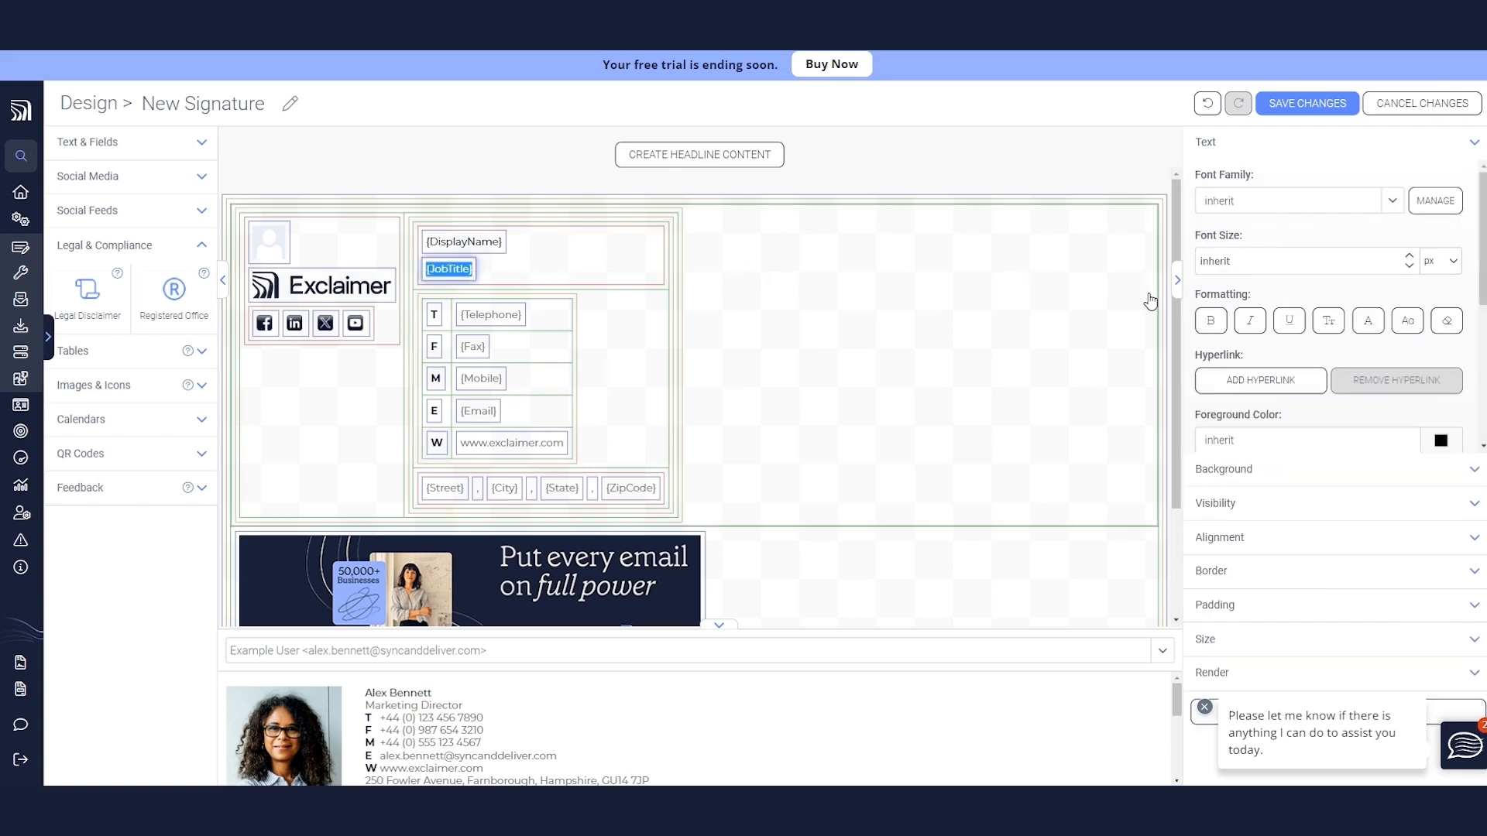
{"action": "left_click", "coordinate": [1363, 330]}
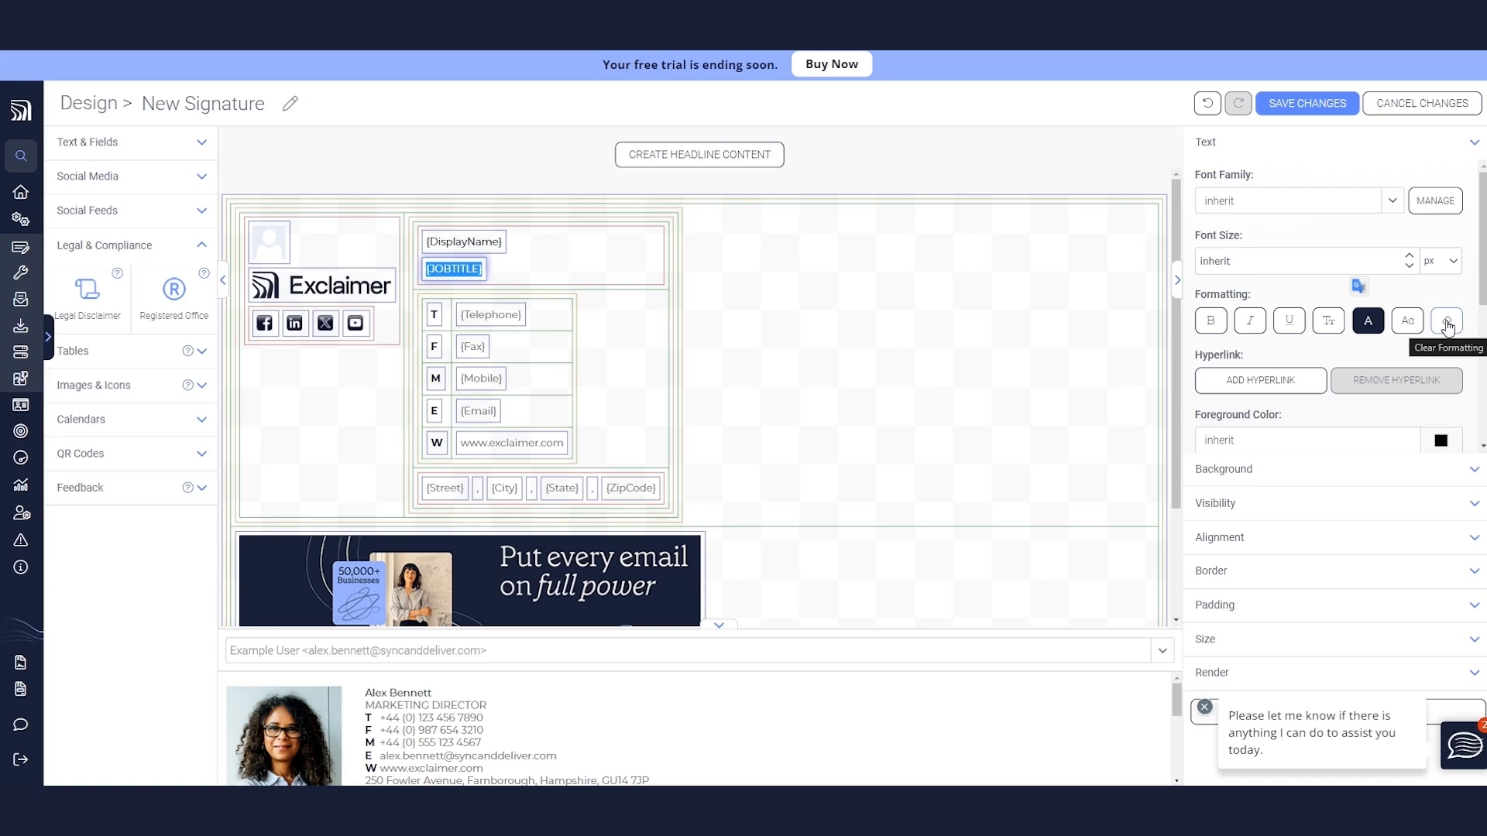
{"action": "left_click", "coordinate": [578, 267]}
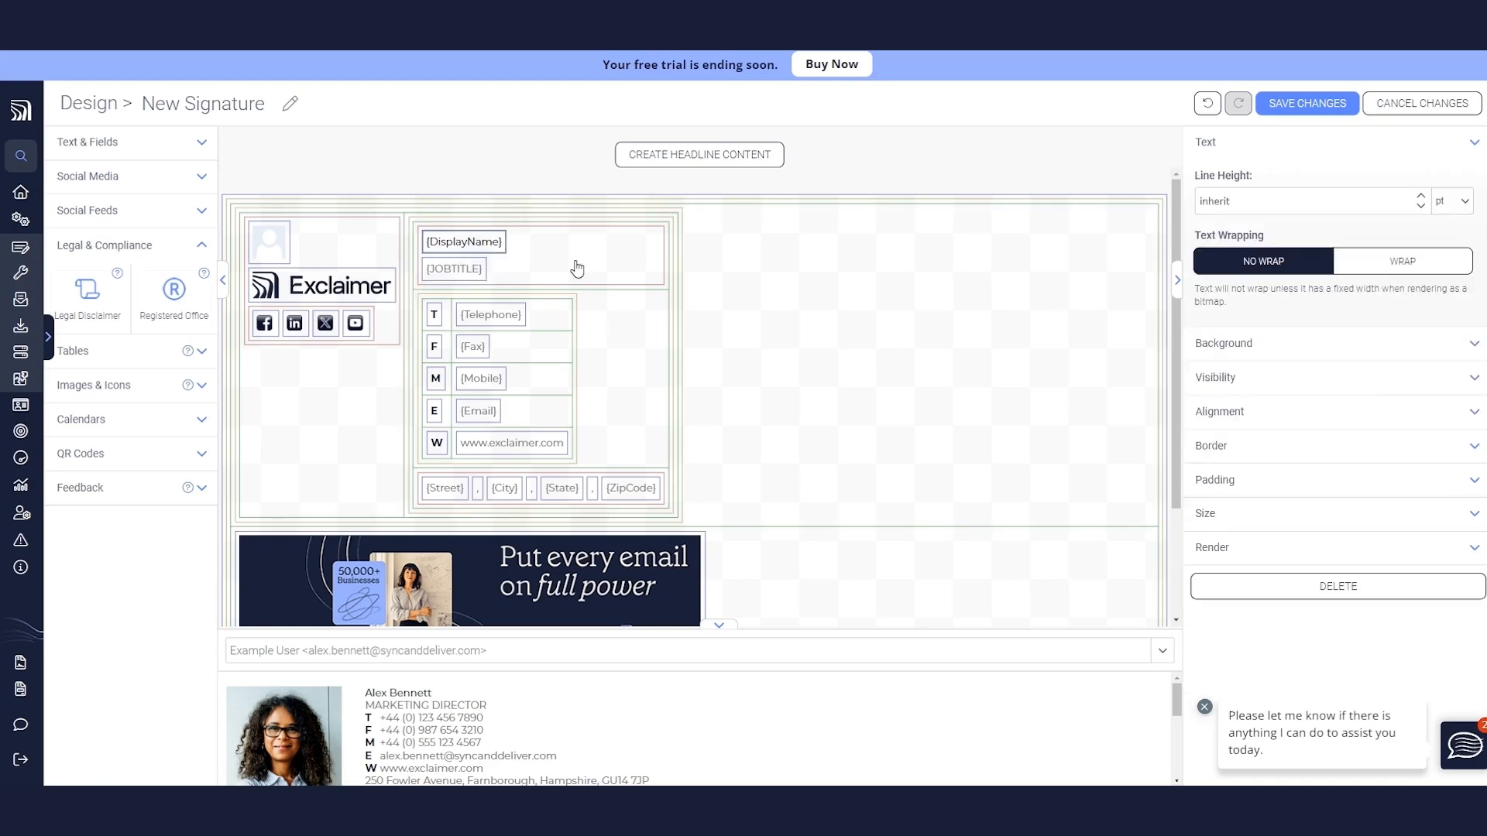
- Format the DisplayName field in bold uppercase letters with a font size of 12 pt
{"action": "left_click", "coordinate": [647, 253]}
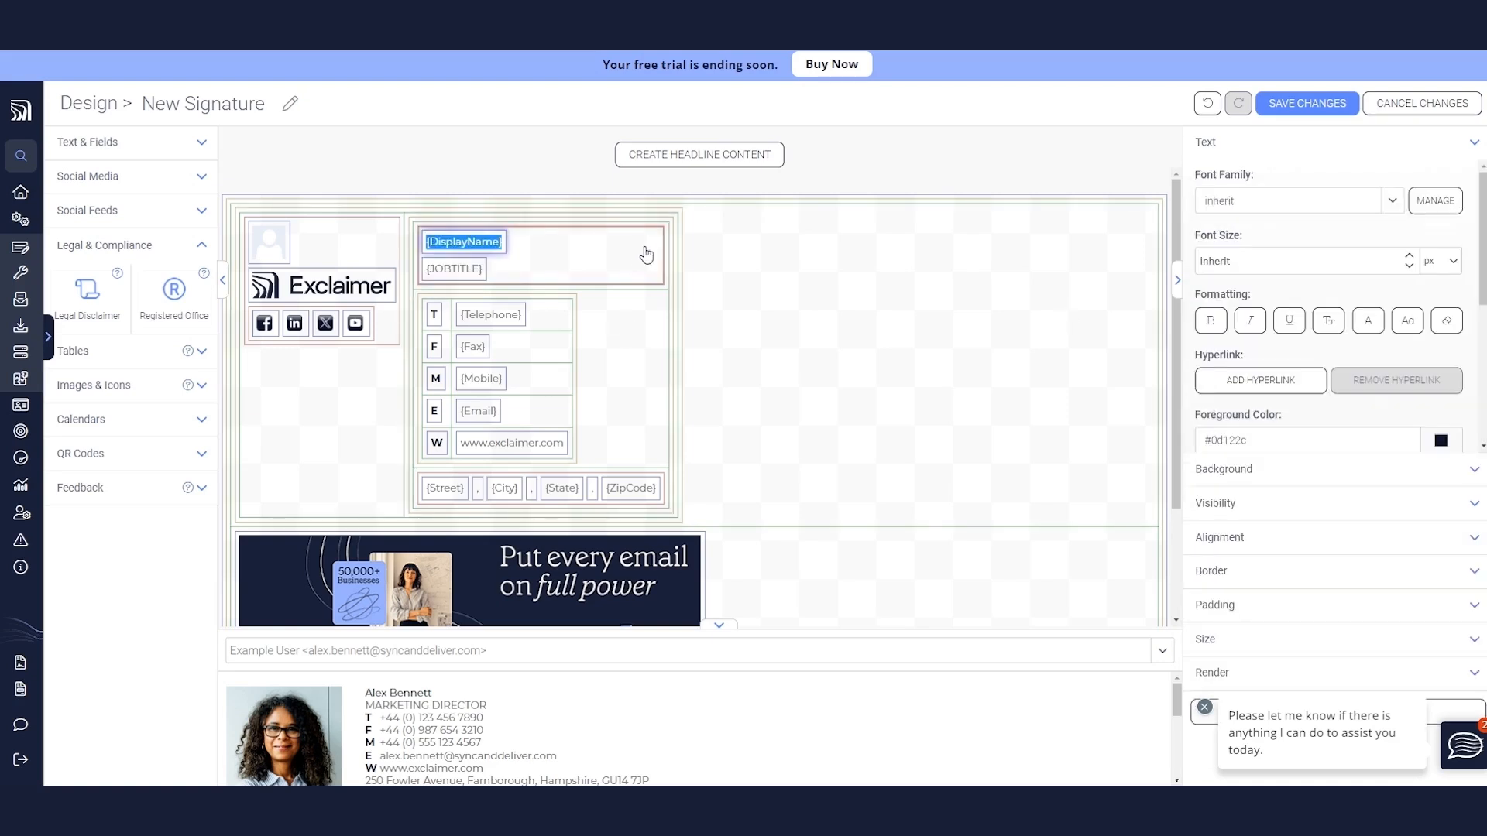
{"action": "left_click", "coordinate": [1213, 329]}
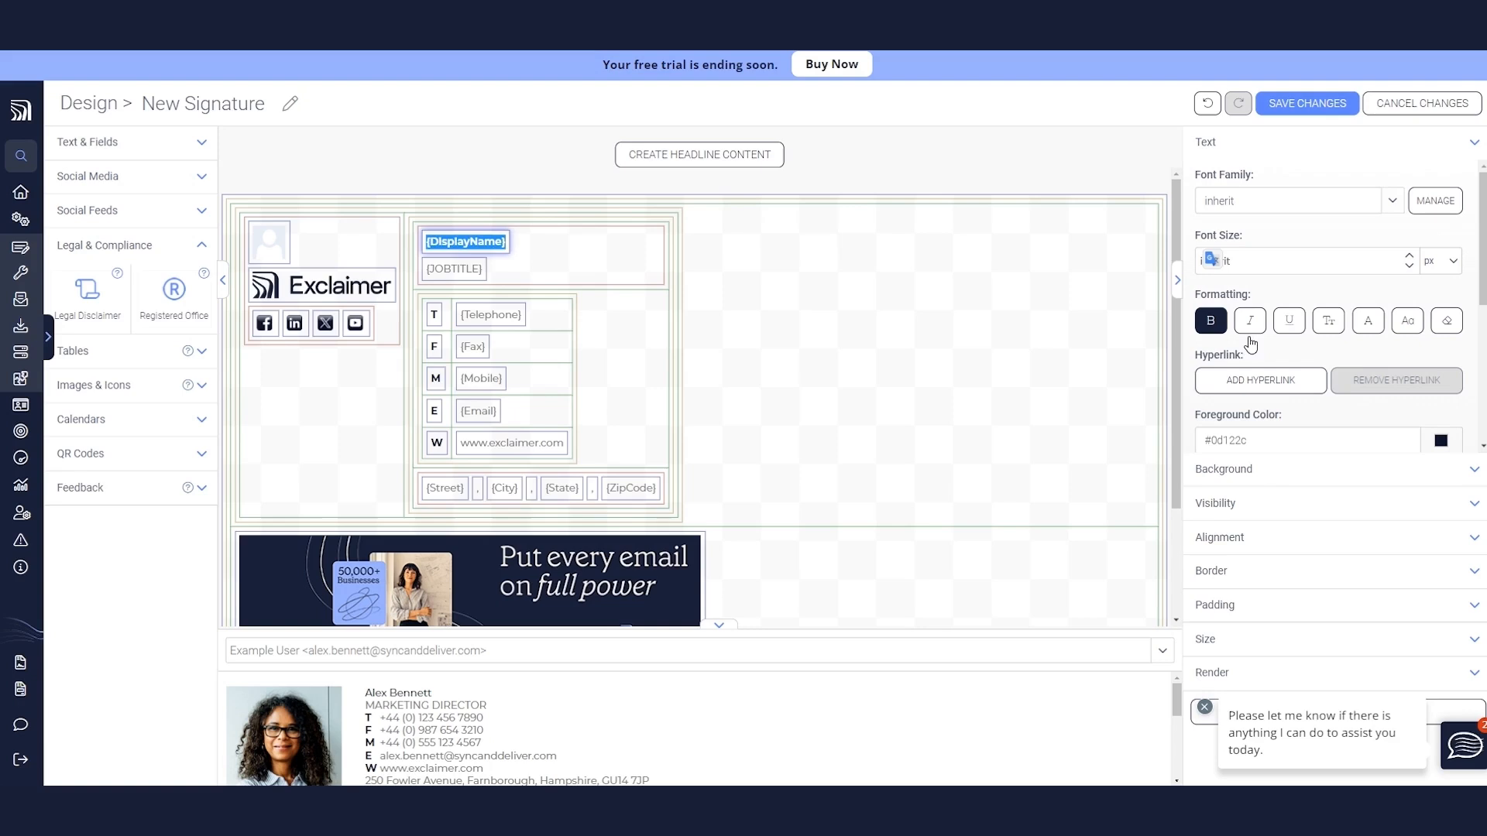
{"action": "left_click", "coordinate": [1368, 321]}
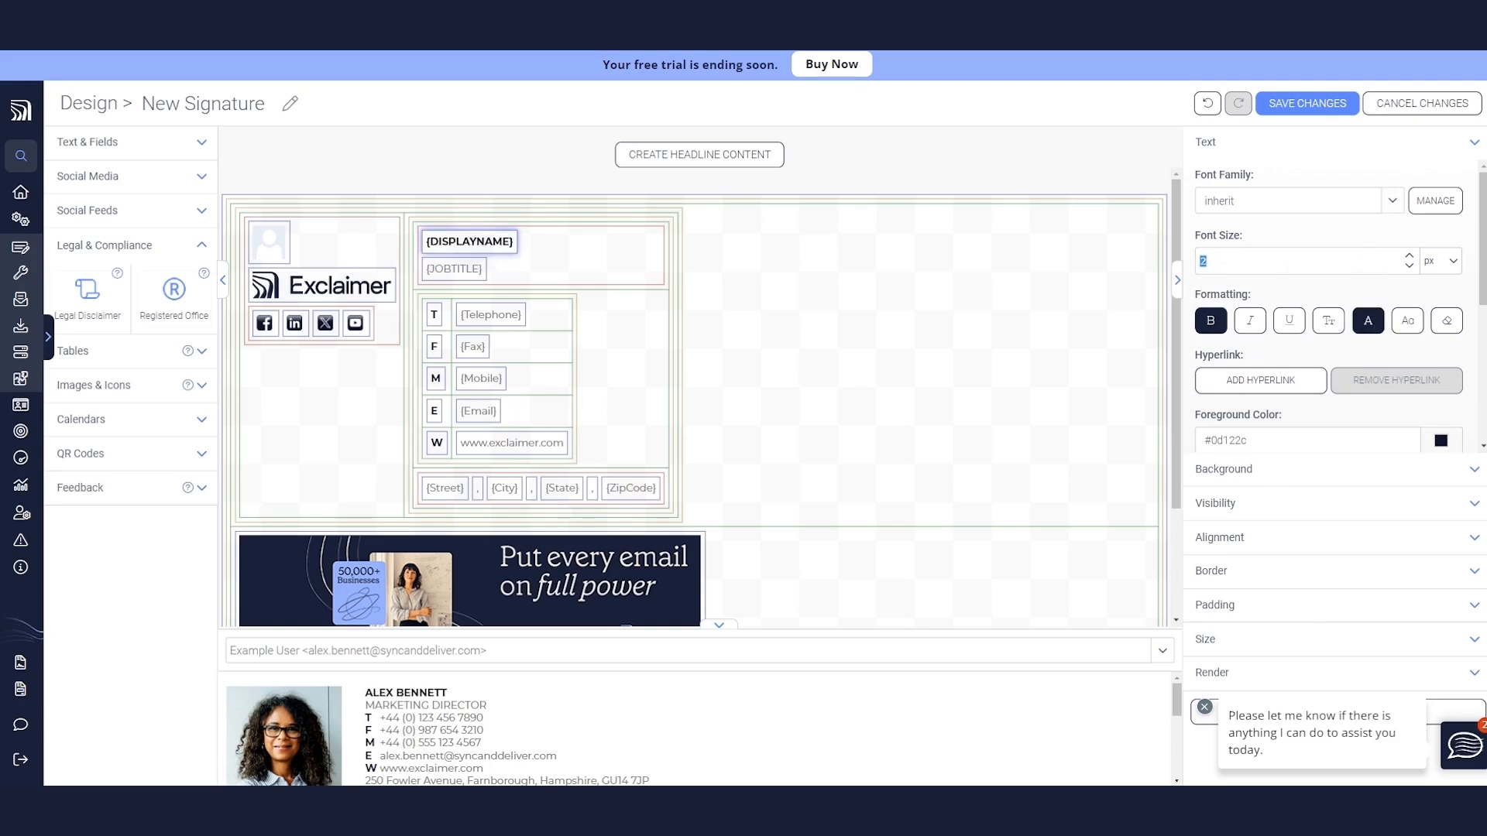
{"action": "left_click", "coordinate": [1328, 247]}
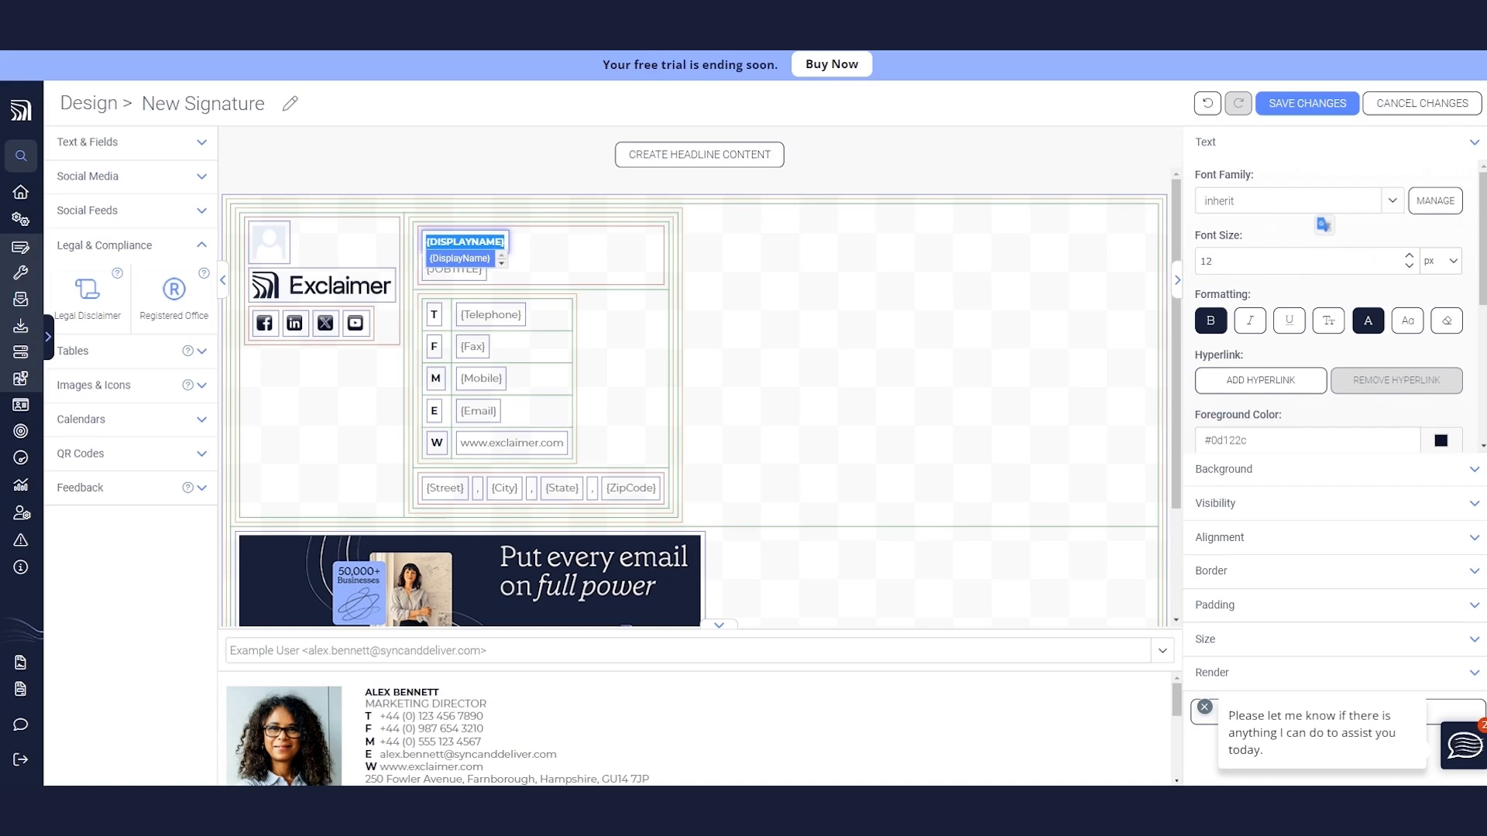
{"action": "left_click", "coordinate": [1452, 265]}
{"action": "left_click", "coordinate": [1446, 305]}
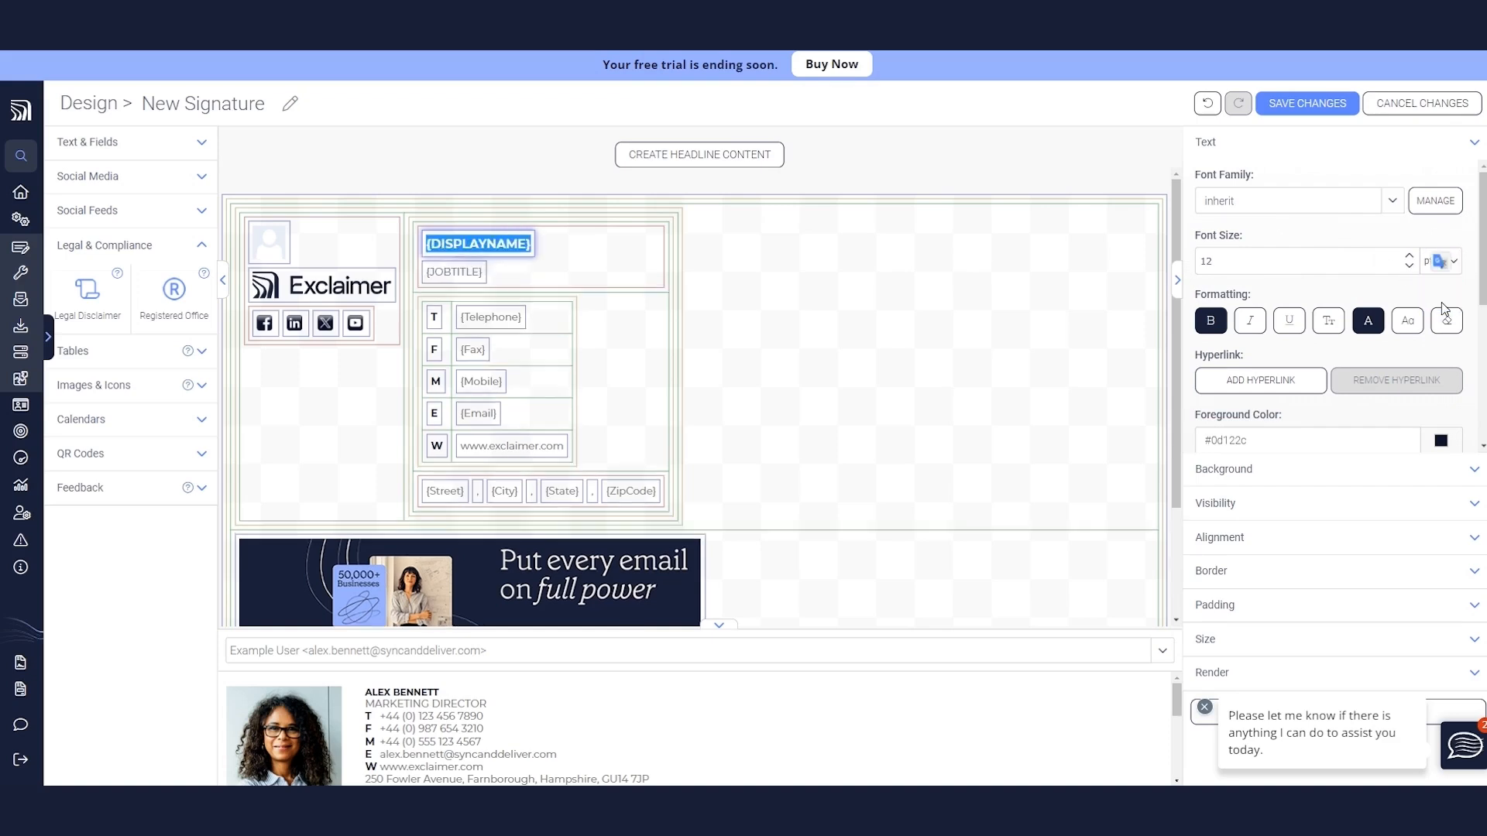
{"action": "left_click", "coordinate": [1068, 178]}
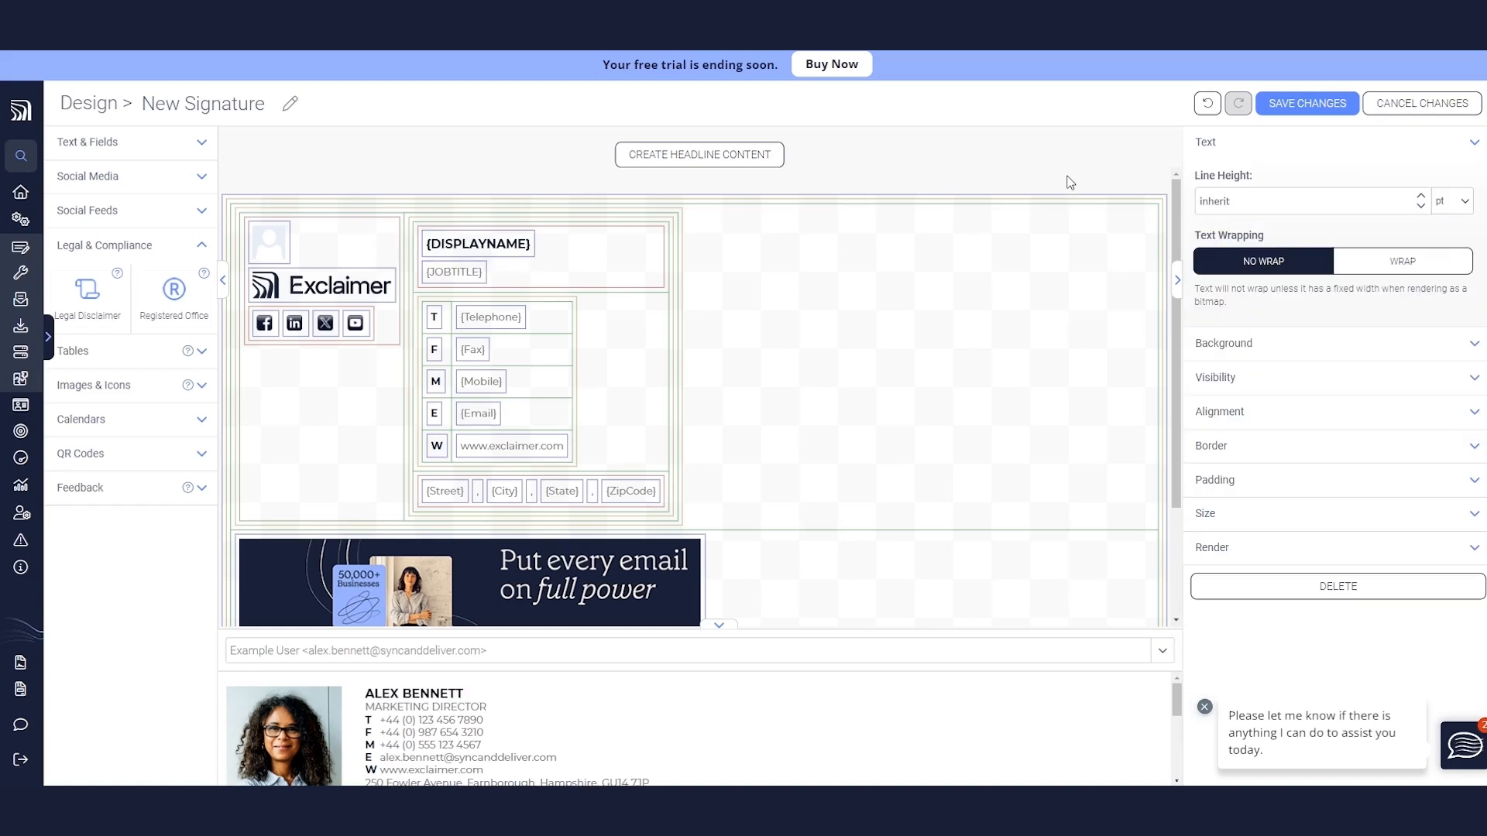
- Turn off Show Glass for the social media icons and slightly reduce their corner radius
{"action": "left_click", "coordinate": [370, 343]}
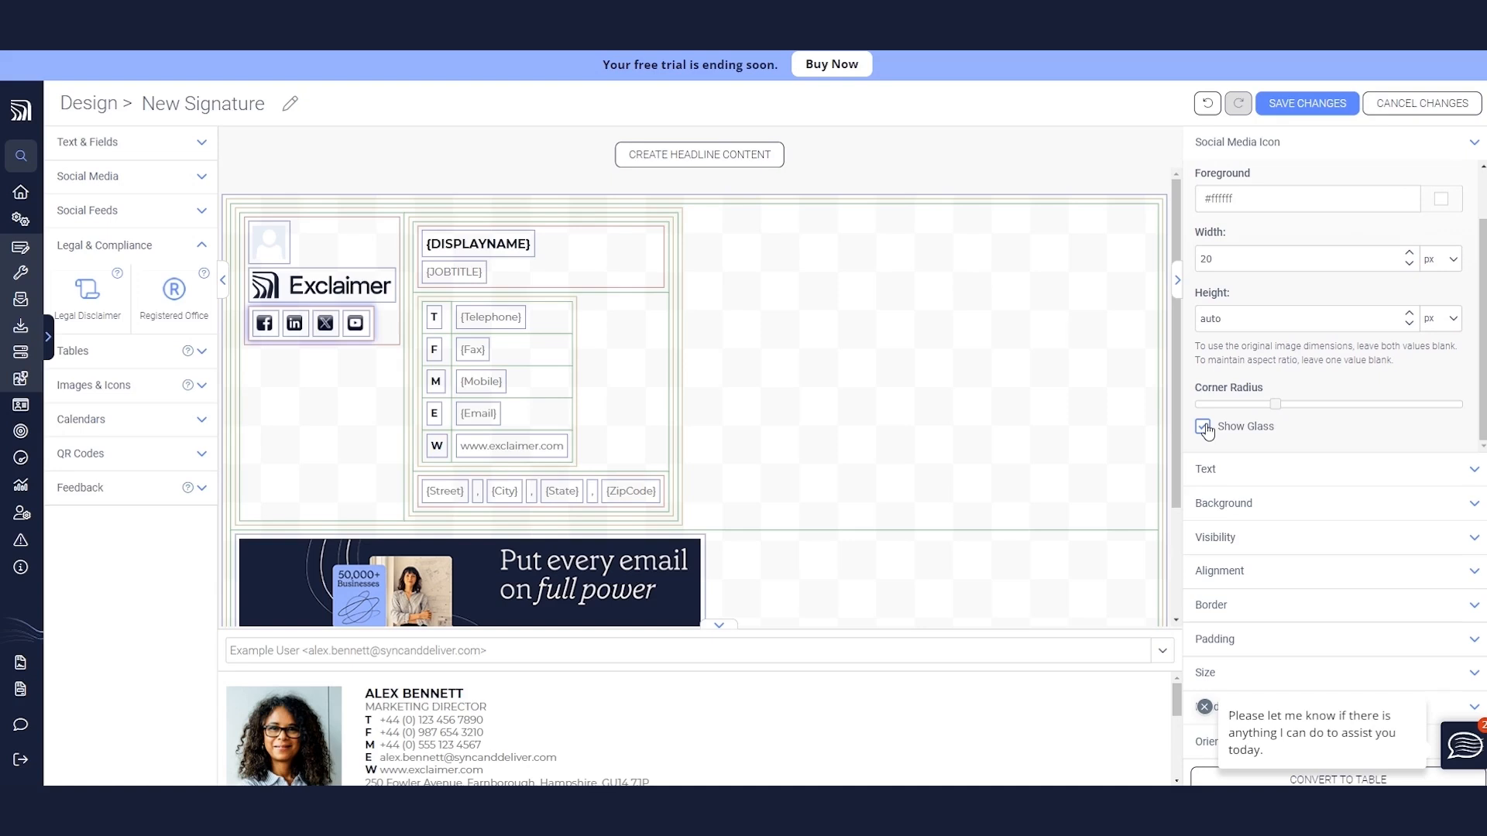
{"action": "left_click", "coordinate": [1205, 427]}
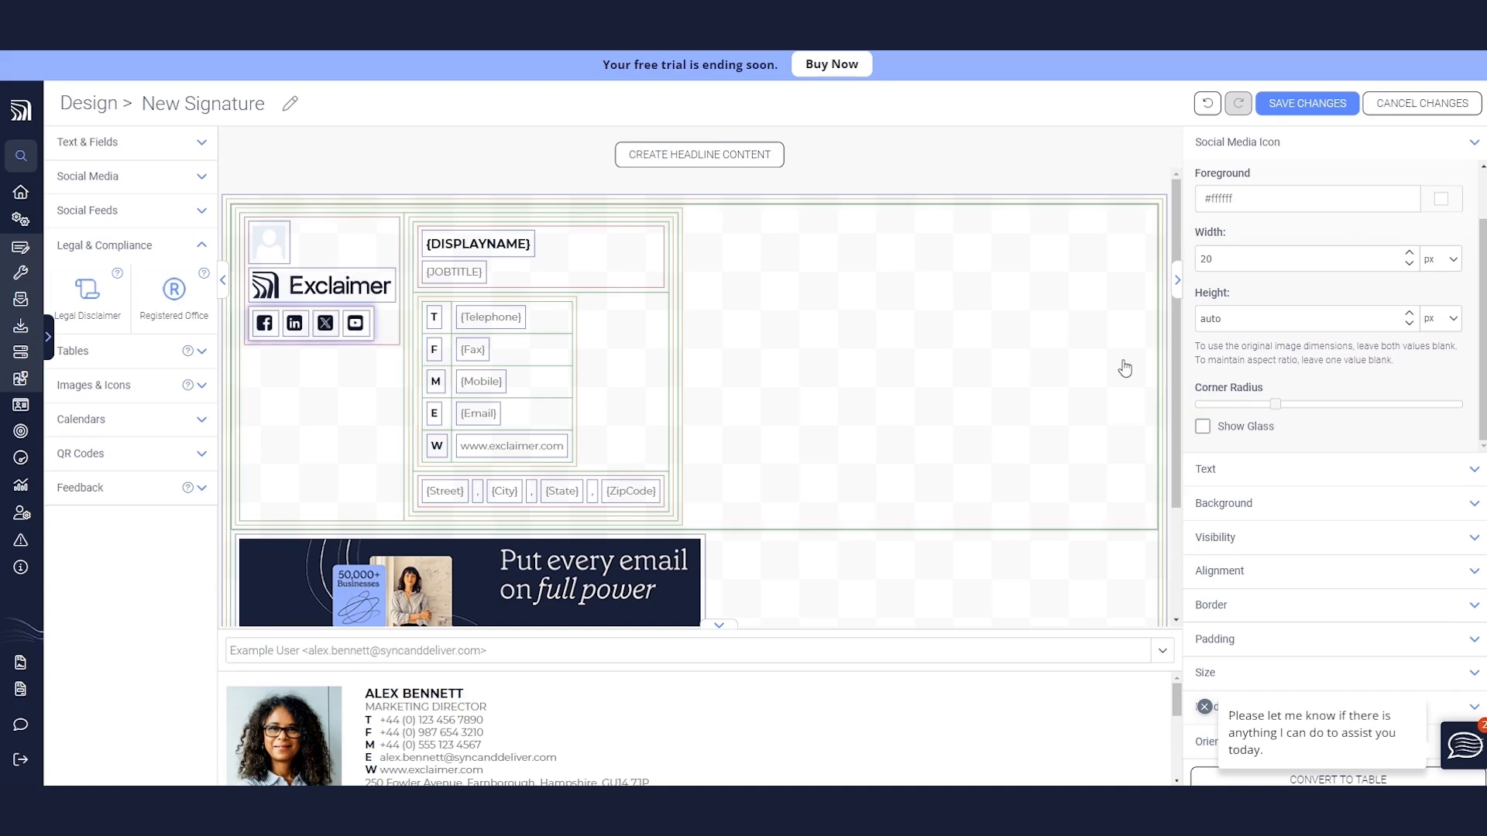
{"action": "left_click", "coordinate": [1446, 406]}
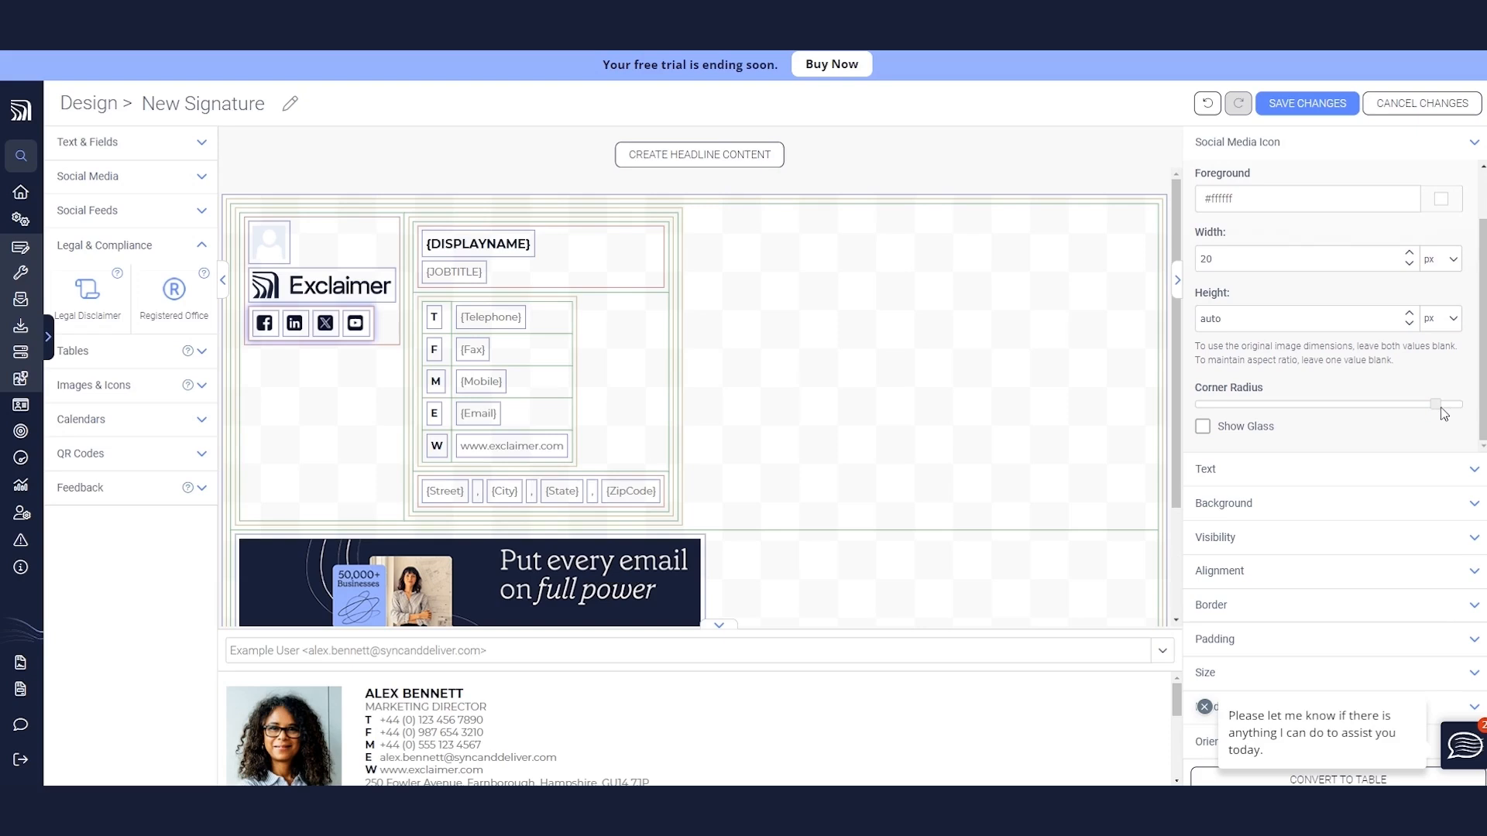
{"action": "mouse_move", "coordinate": [1416, 411]}
{"action": "left_mouse_down"}
{"action": "mouse_move", "coordinate": [1152, 392]}
{"action": "mouse_move", "coordinate": [1276, 399]}
{"action": "mouse_move", "coordinate": [1252, 406]}
{"action": "left_mouse_up"}
{"action": "left_click", "coordinate": [1223, 405]}
- Set the bottom padding of the Facebook and LinkedIn icons to 0 px
{"action": "left_click", "coordinate": [264, 323]}
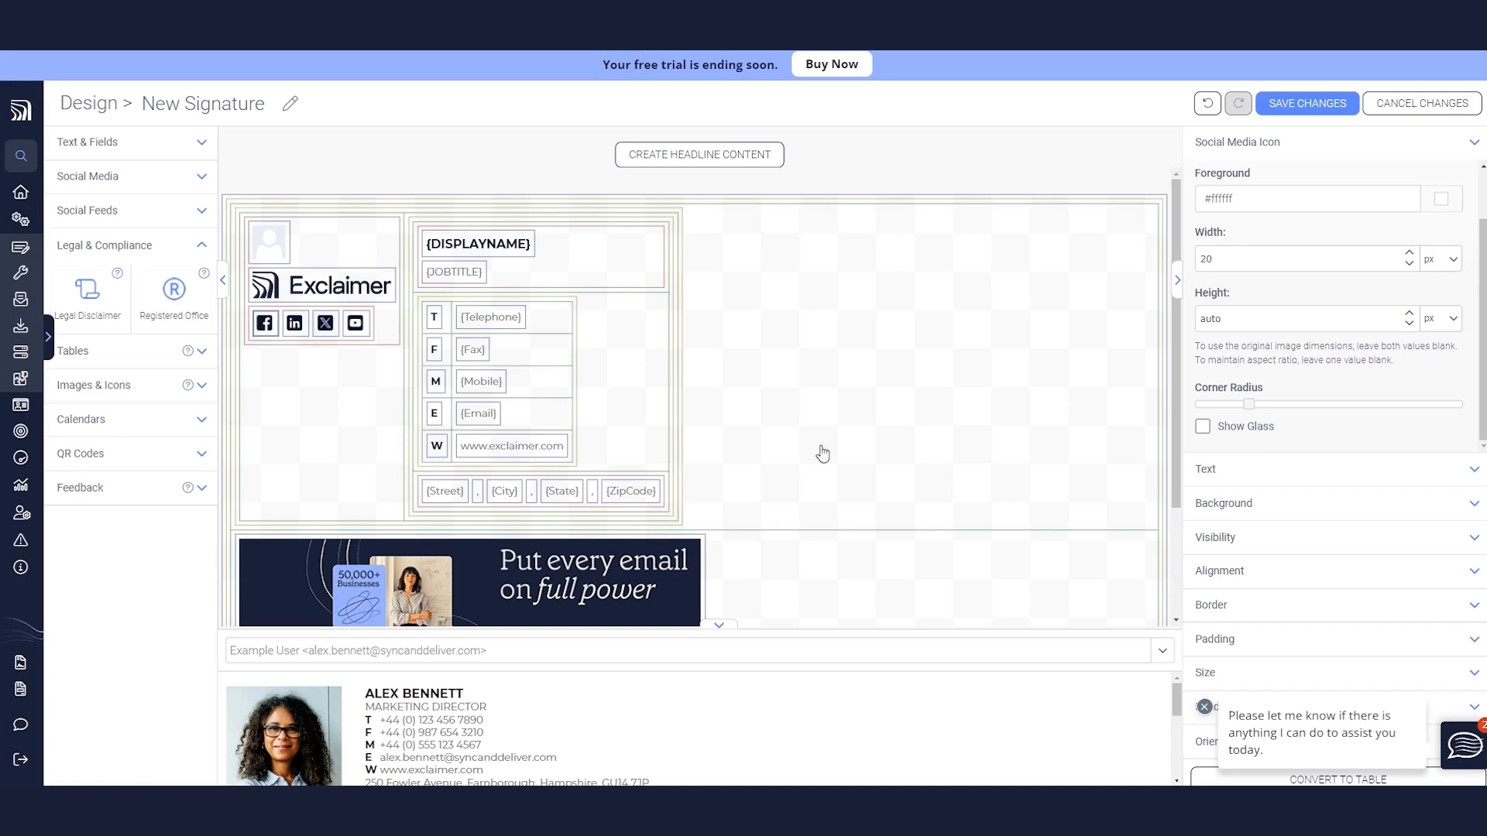
{"action": "left_click", "coordinate": [1291, 608]}
{"action": "scroll", "coordinate": [1239, 527], "scroll_direction": "down", "scroll_amount": 2}
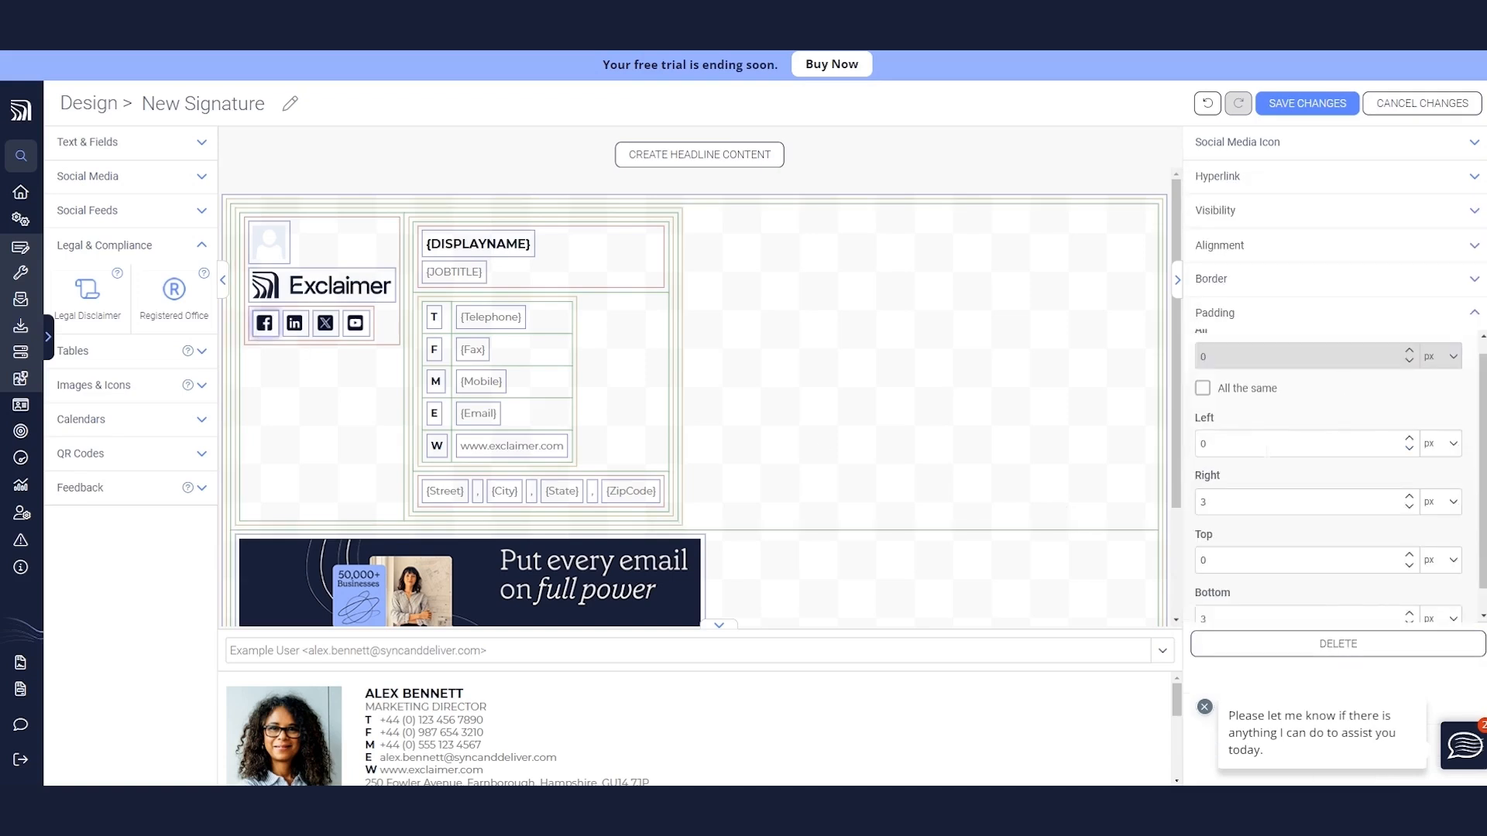
{"action": "left_click", "coordinate": [1226, 591]}
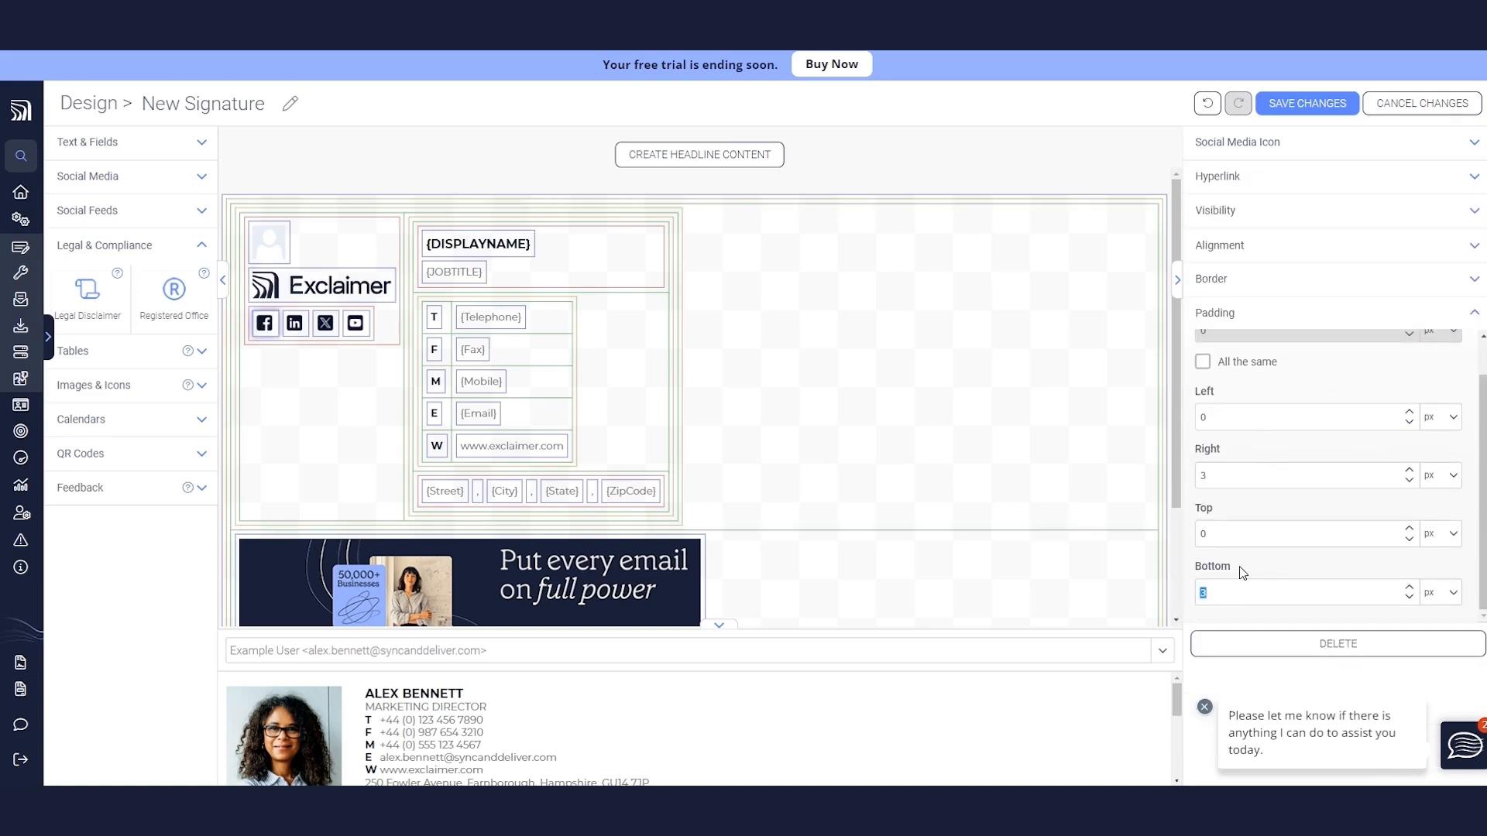
{"action": "left_click", "coordinate": [294, 323]}
{"action": "left_click", "coordinate": [1243, 603]}
{"action": "scroll", "coordinate": [1248, 568], "scroll_direction": "down", "scroll_amount": 1}
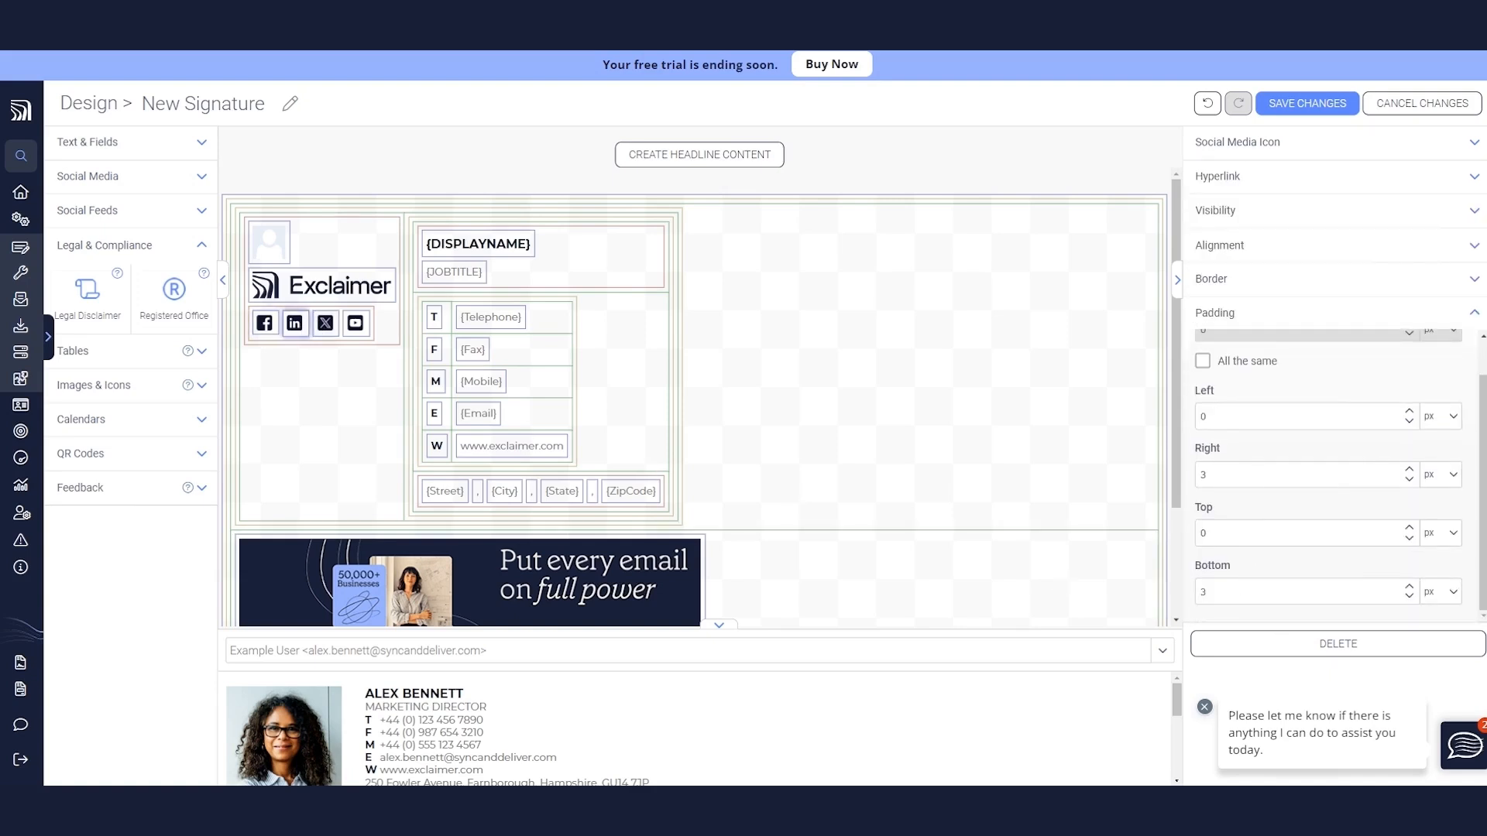
- Set the bottom padding of the X and YouTube icons to 0 px
{"action": "left_click", "coordinate": [325, 323]}
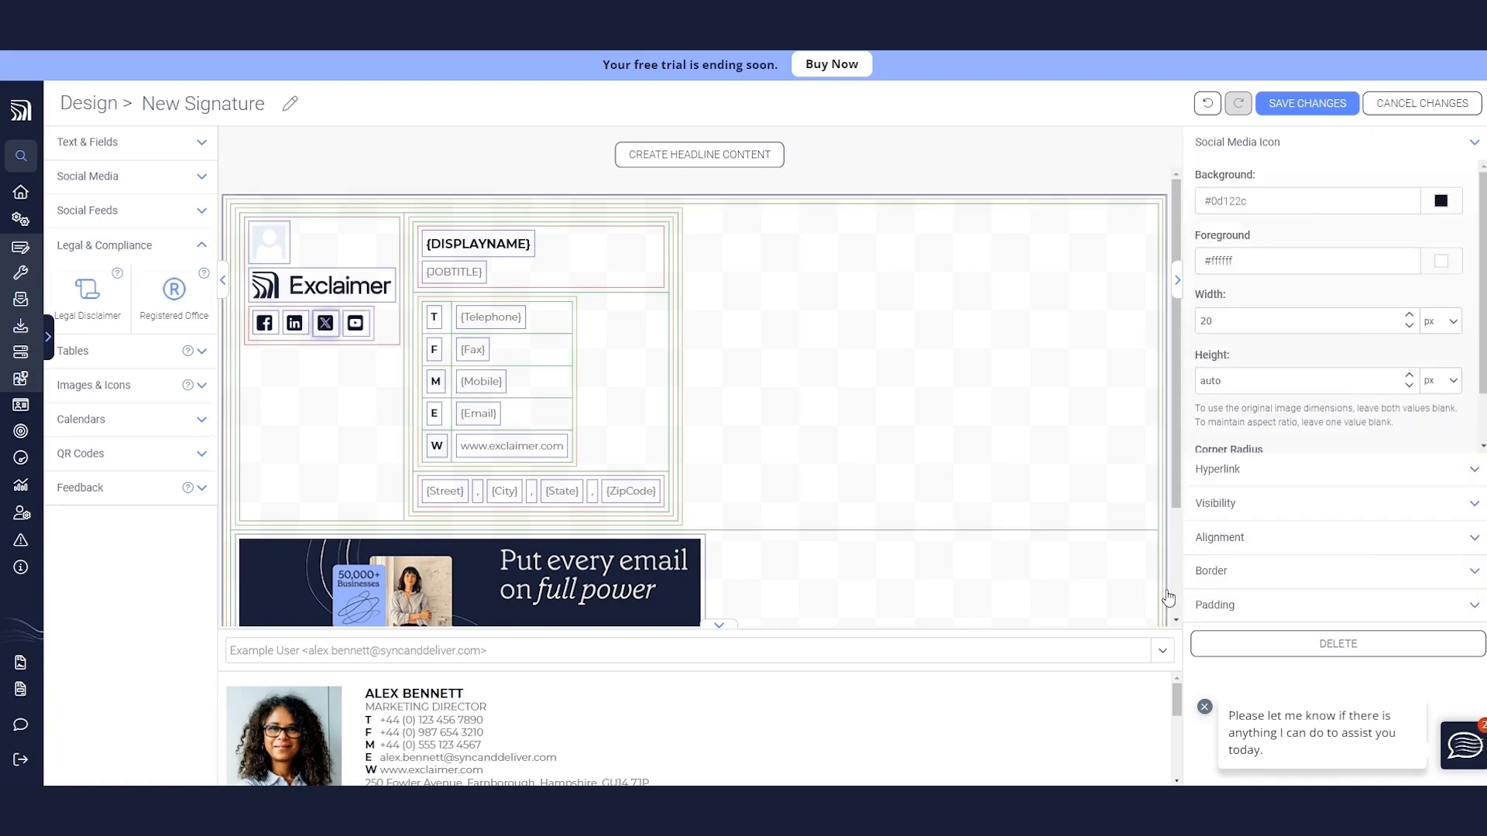
{"action": "left_click", "coordinate": [1243, 605]}
{"action": "scroll", "coordinate": [1250, 573], "scroll_direction": "down", "scroll_amount": 1}
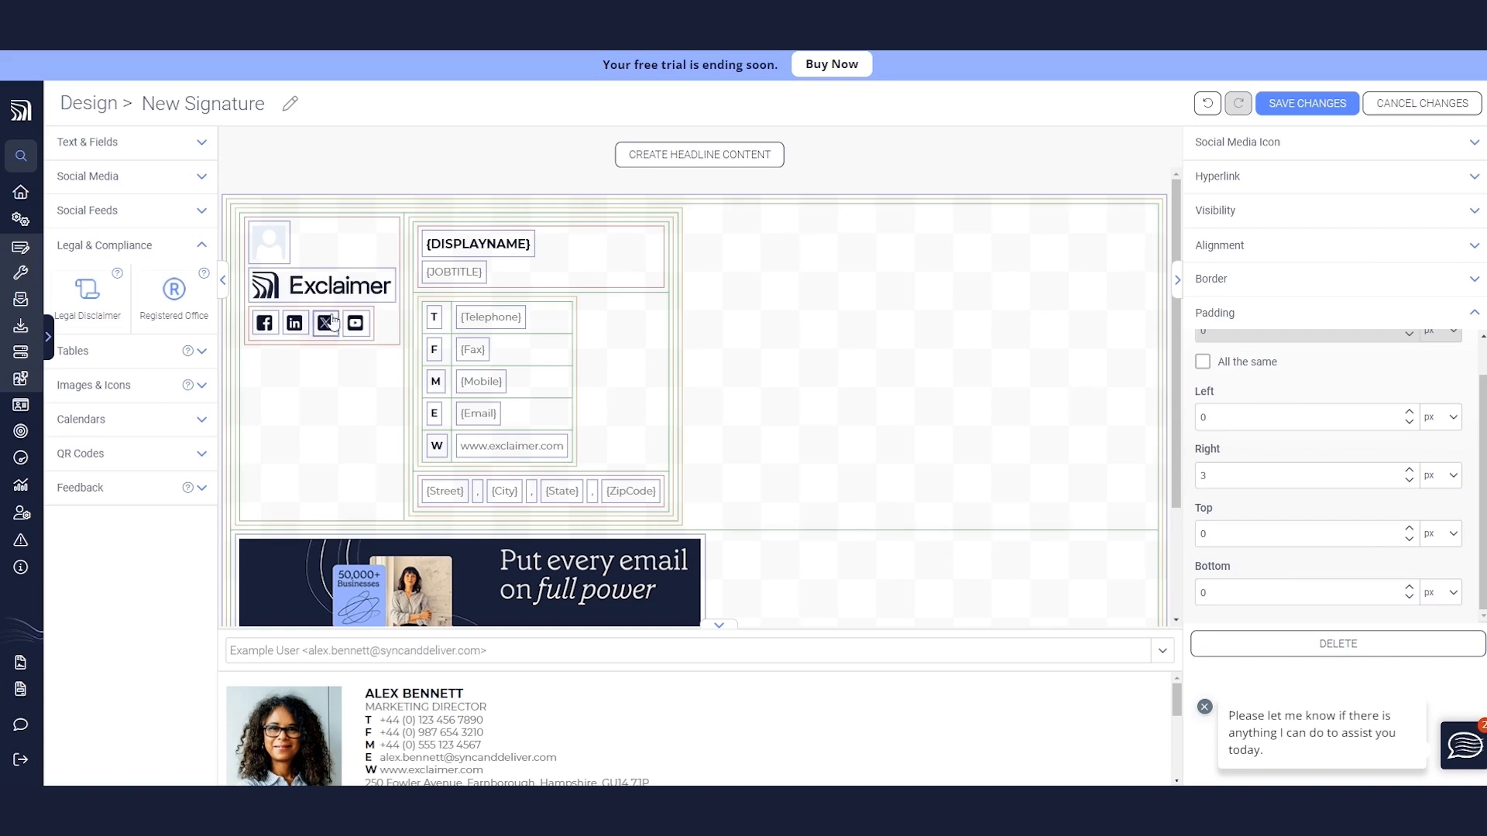
{"action": "left_click", "coordinate": [356, 331]}
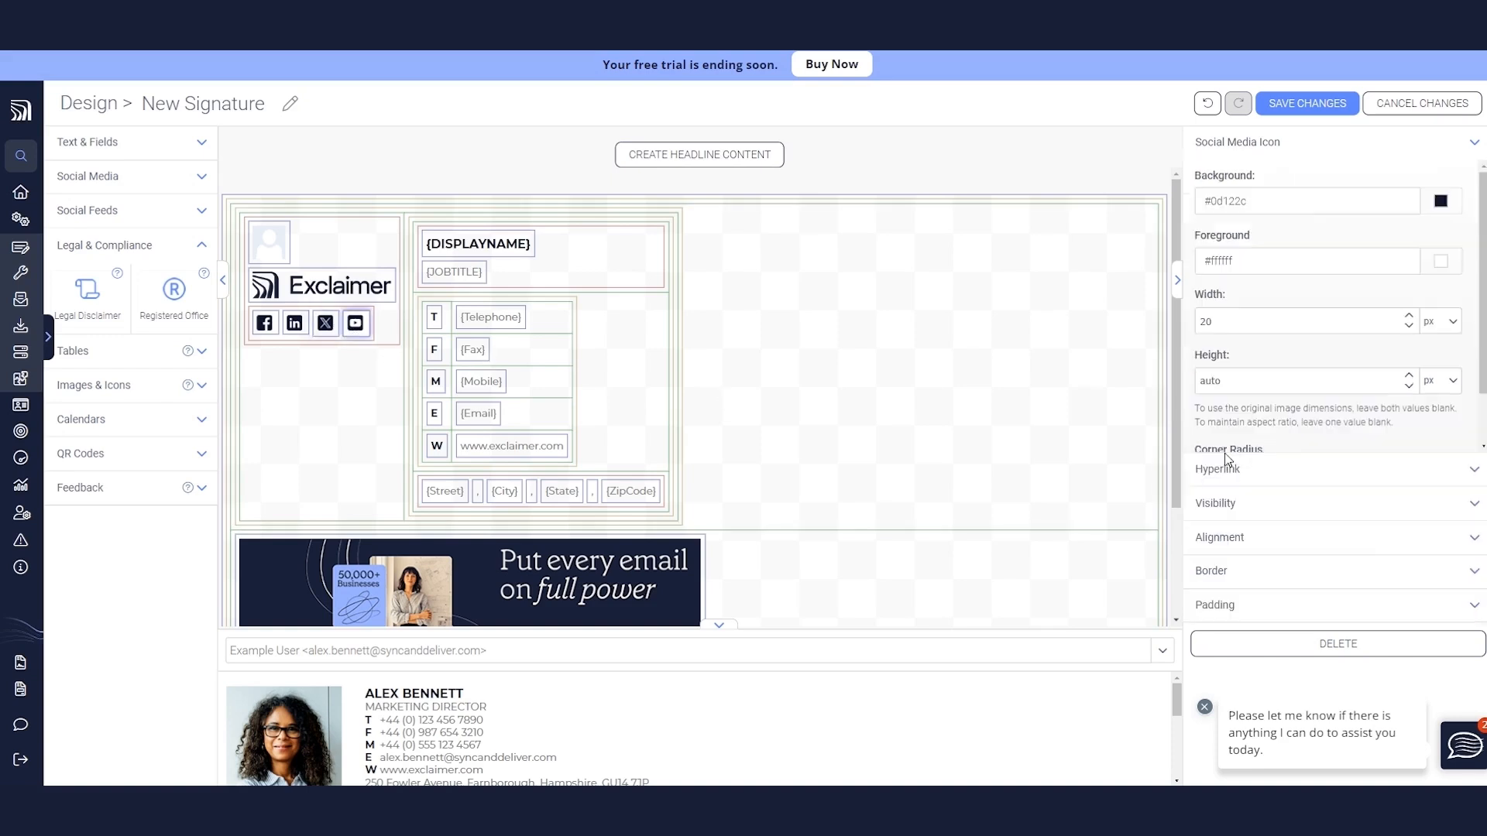
{"action": "left_click", "coordinate": [1243, 604]}
{"action": "scroll", "coordinate": [1249, 597], "scroll_direction": "down", "scroll_amount": 1}
{"action": "left_click", "coordinate": [1257, 592]}
{"action": "key", "text": "BackSpace"}
{"action": "type", "text": "0"}
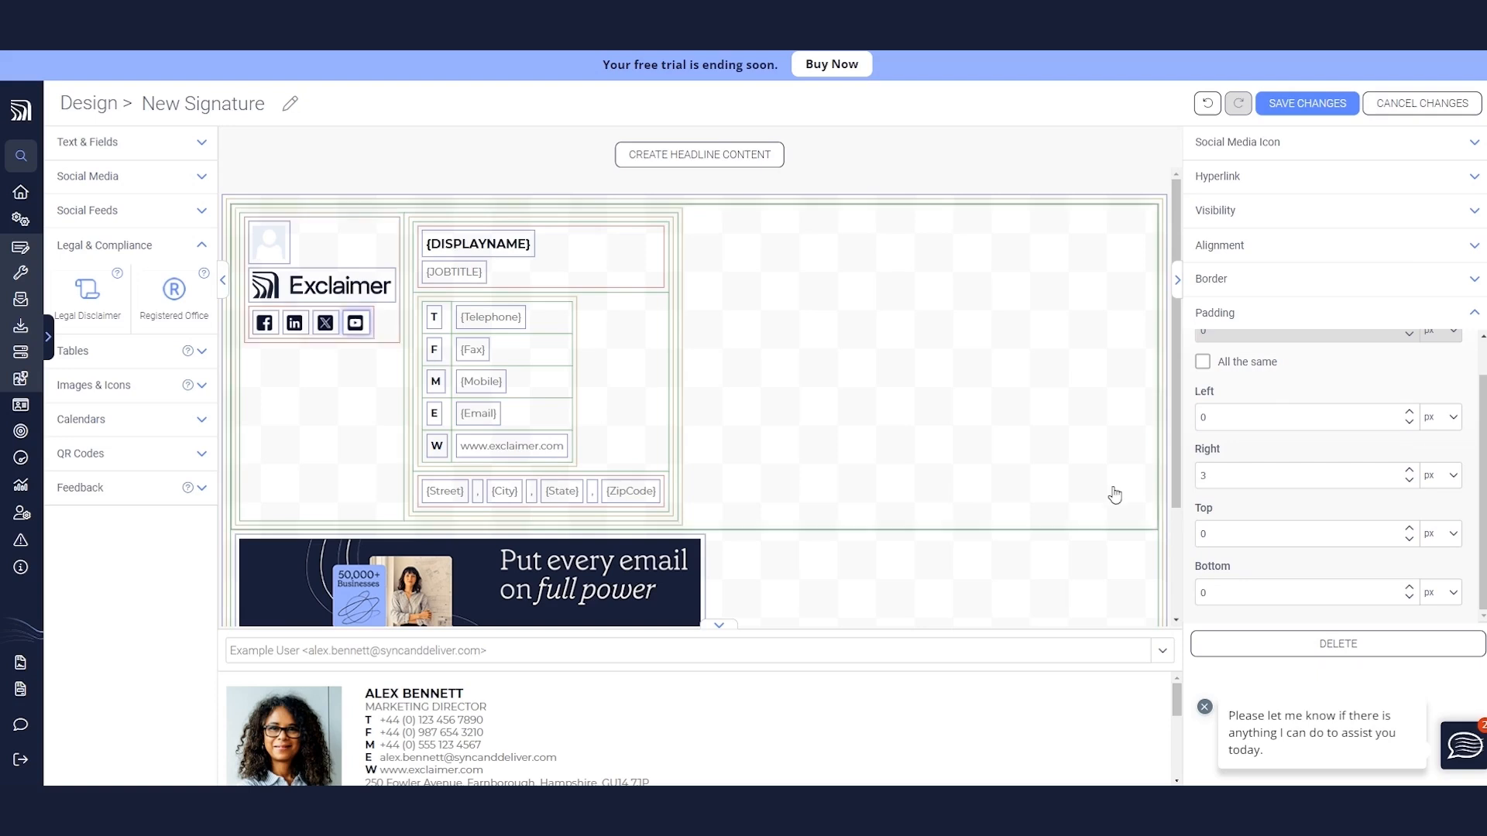
- Give the whole social media icon block individual padding values, with a top padding of 13 px
{"action": "left_click", "coordinate": [372, 339]}
{"action": "left_click", "coordinate": [370, 335]}
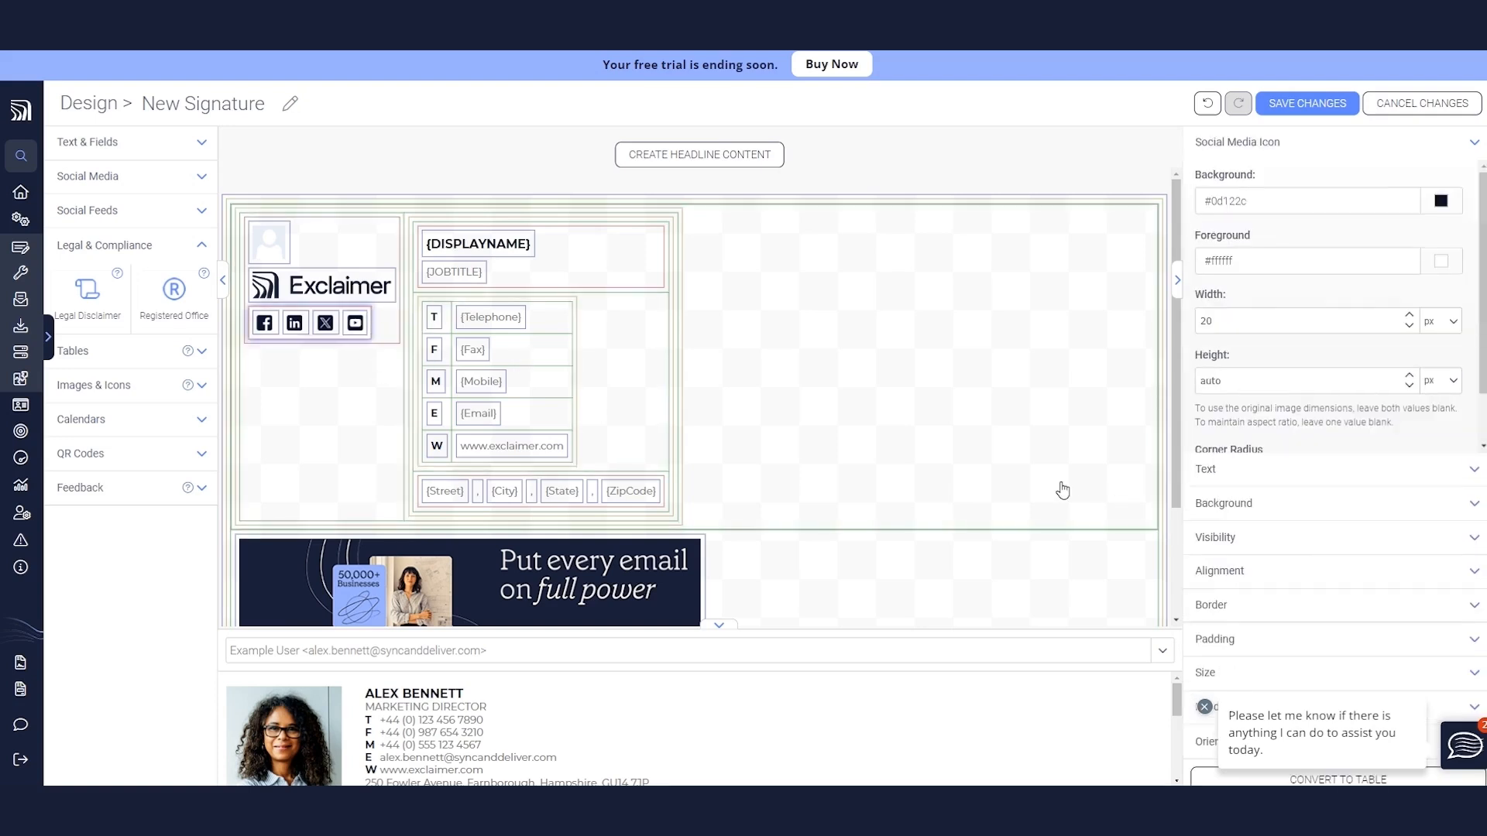
{"action": "left_click", "coordinate": [1221, 641]}
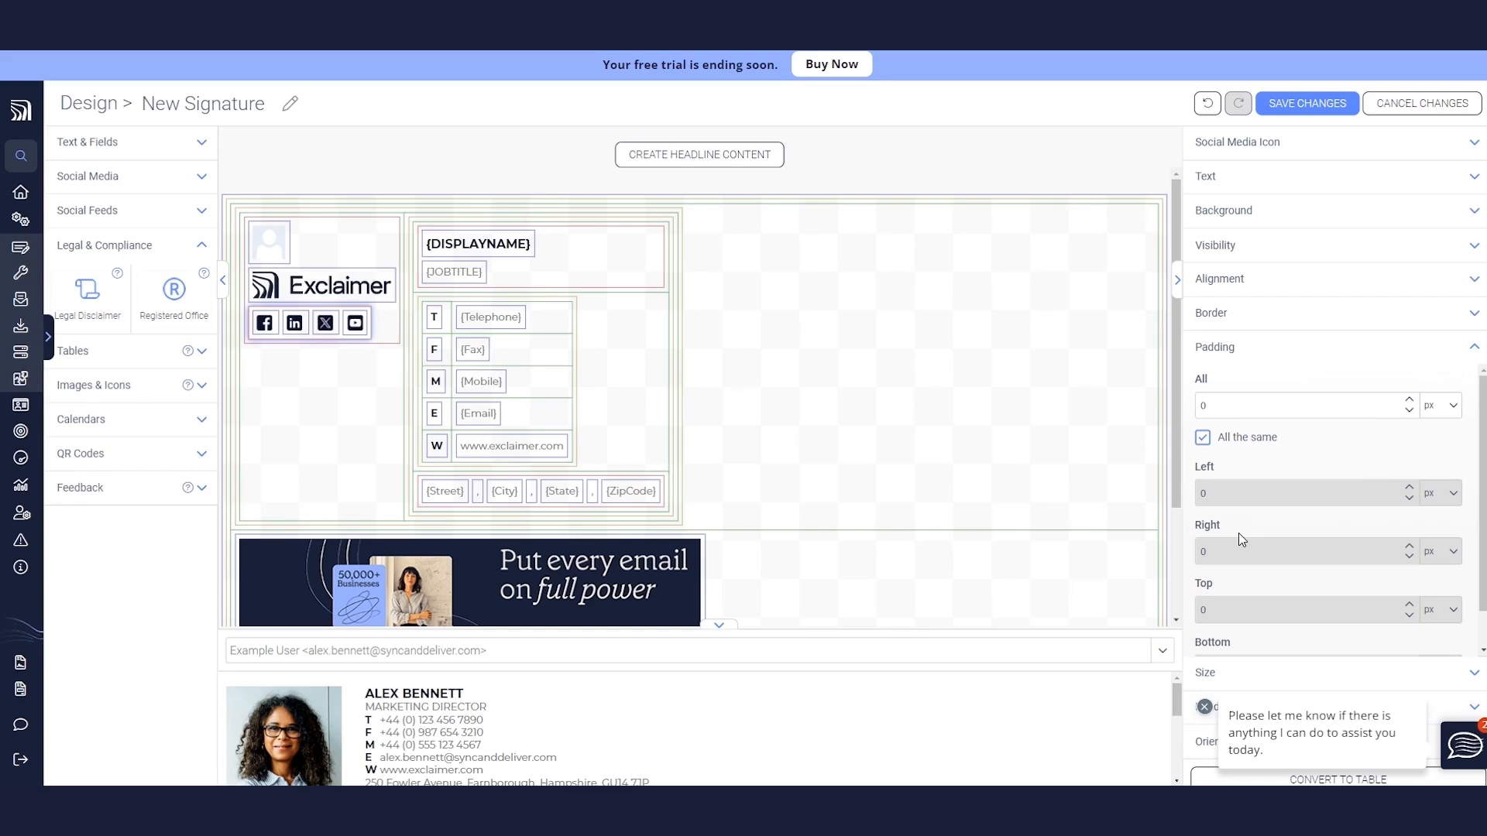
{"action": "left_click", "coordinate": [1203, 438]}
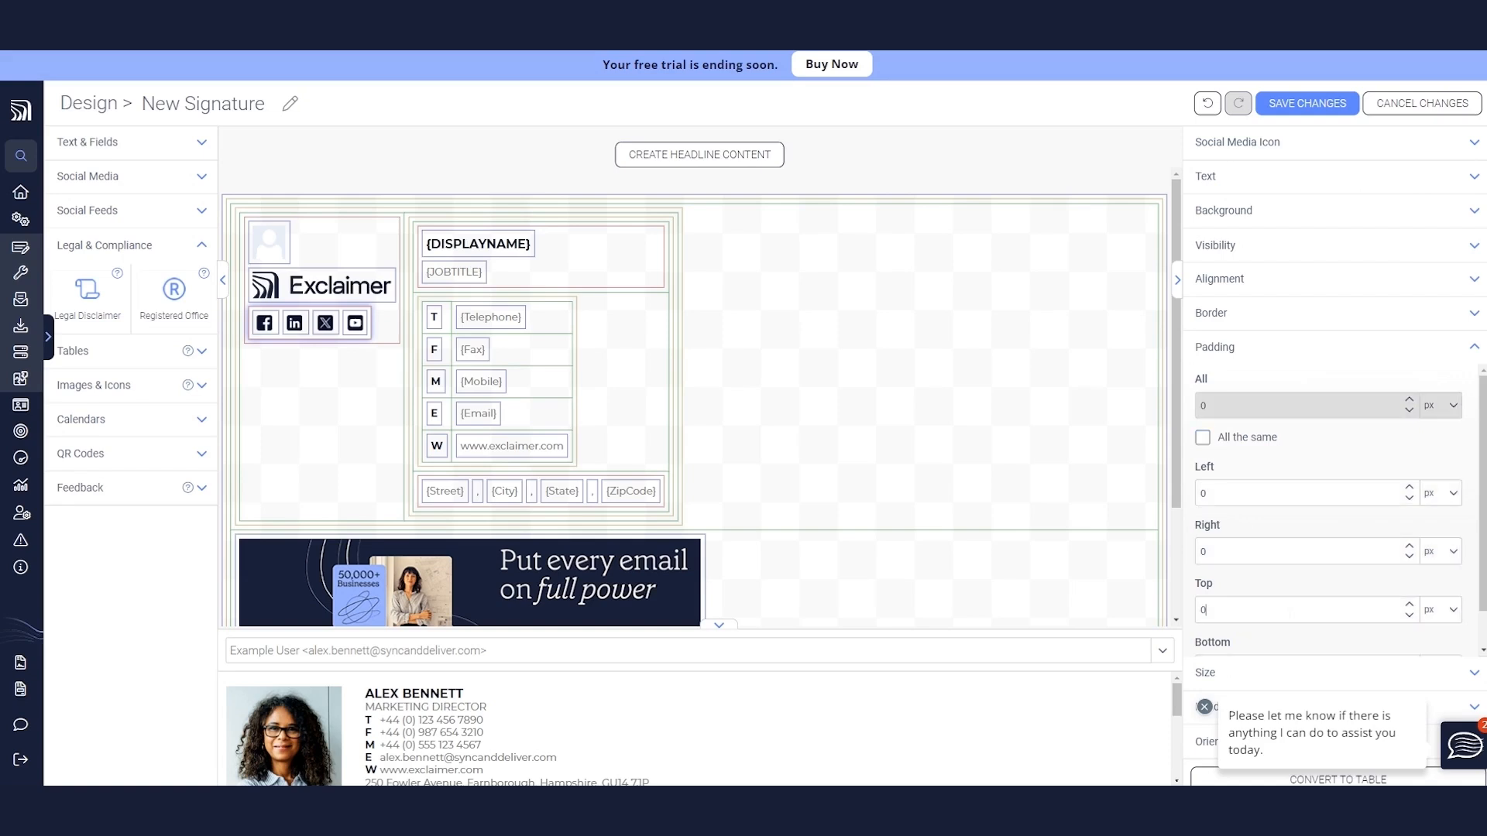
{"action": "type", "text": "13"}
- Center the social media icon block both horizontally and vertically in its cell
{"action": "left_click", "coordinate": [1270, 280]}
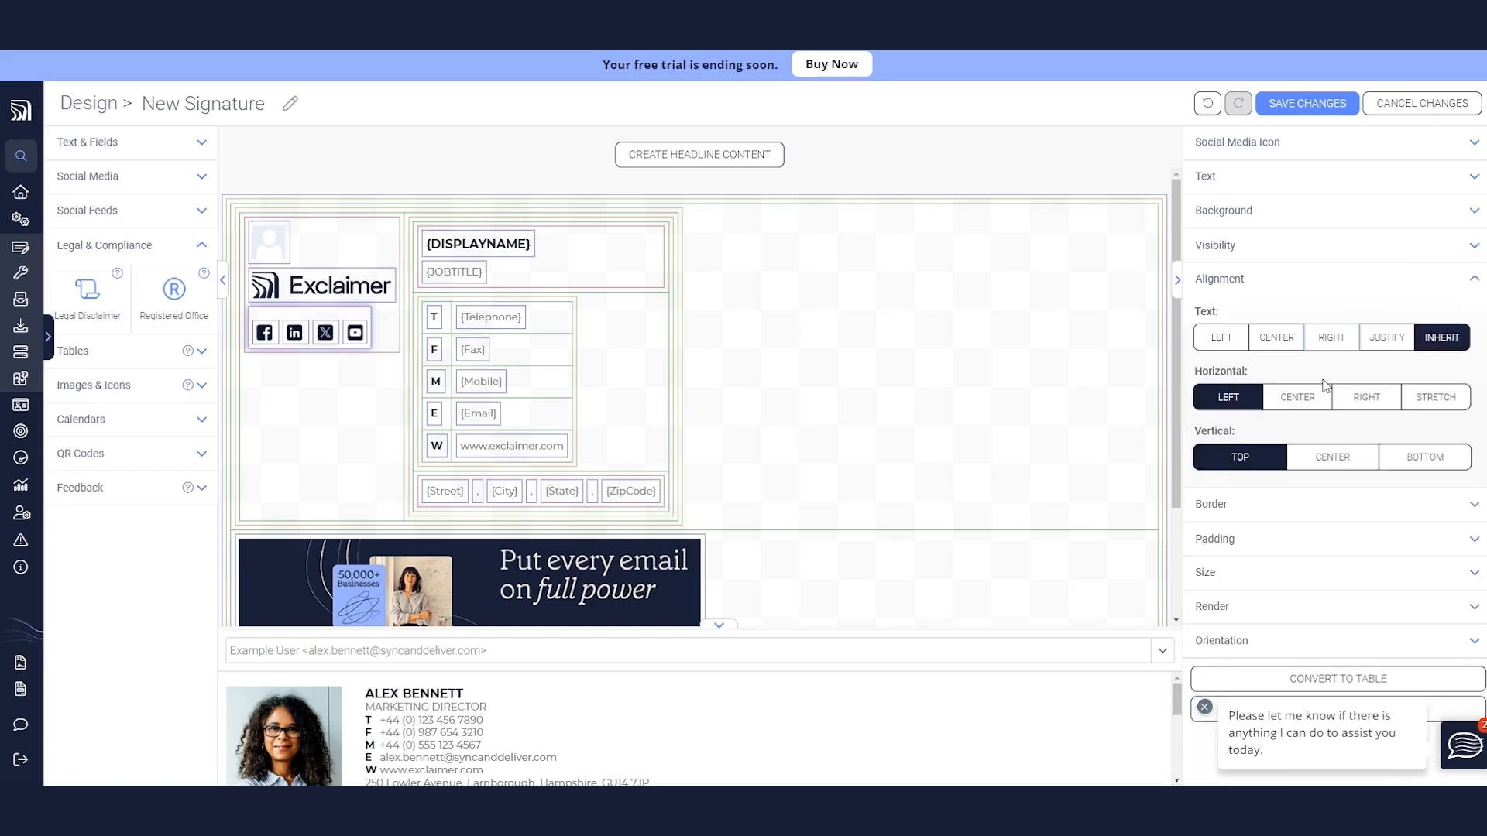
{"action": "left_click", "coordinate": [1326, 472]}
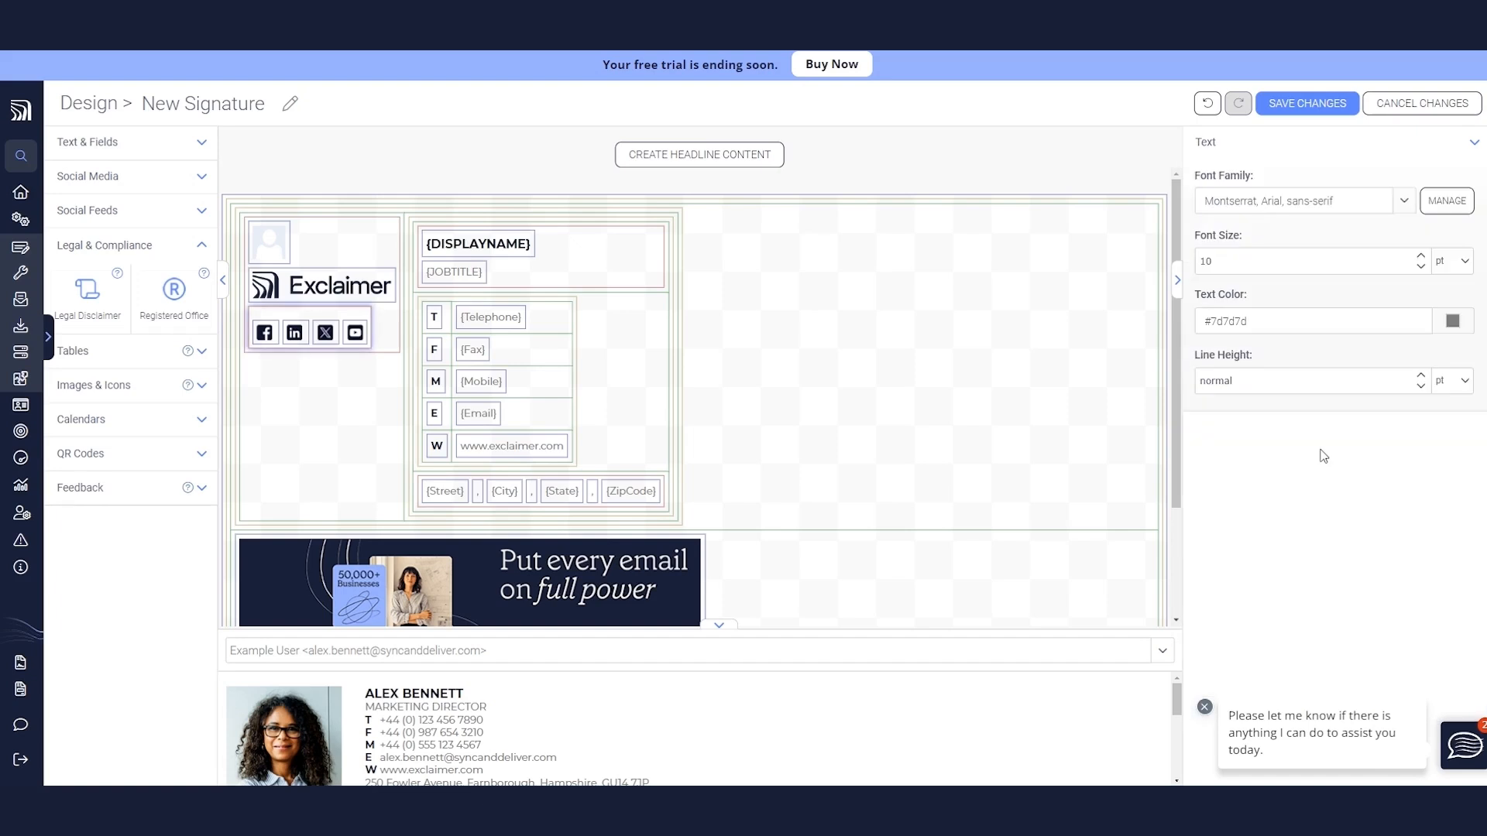
{"action": "left_click", "coordinate": [1304, 398]}
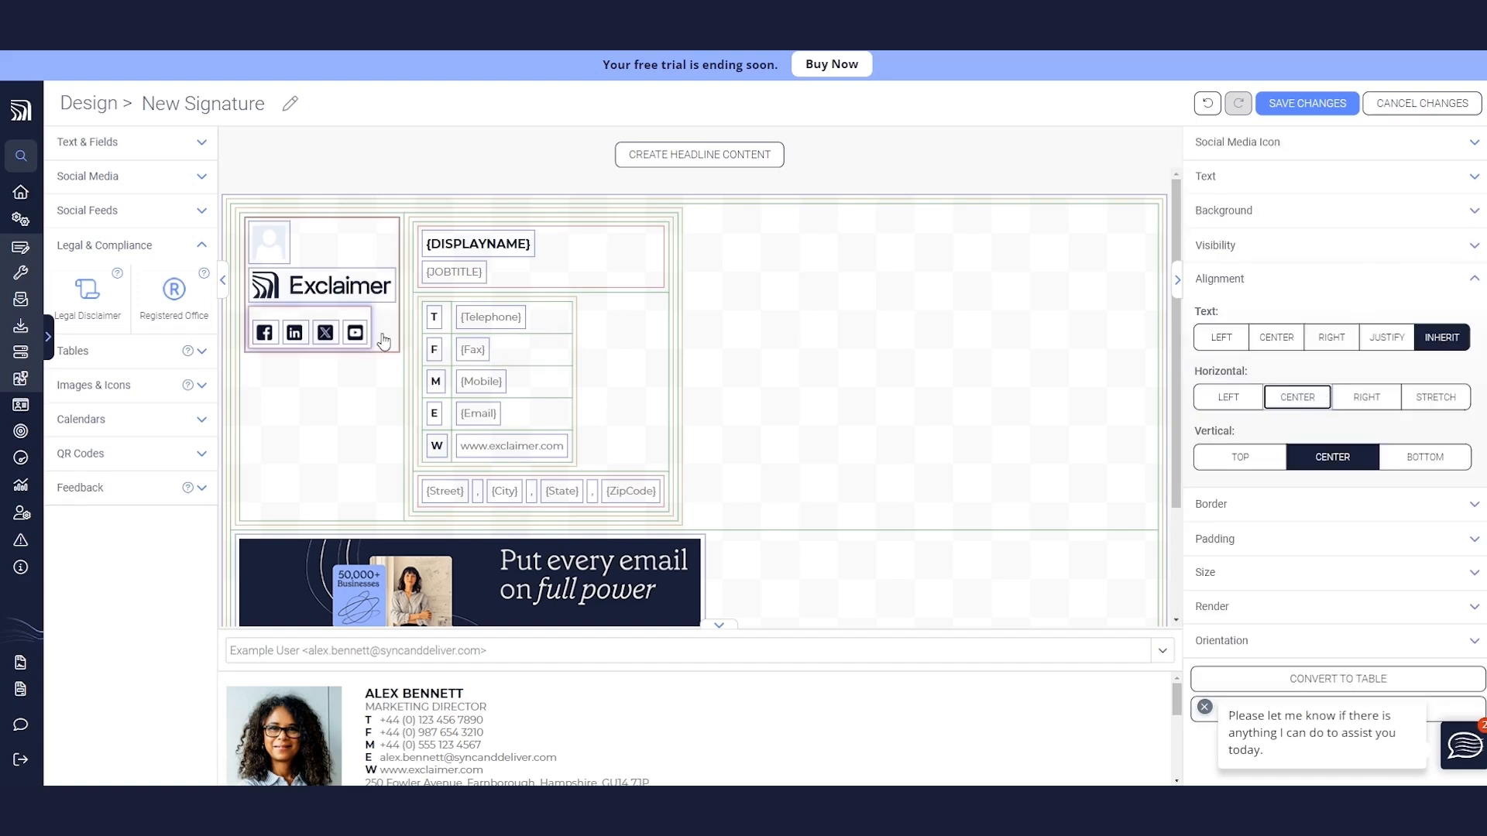
- Center the Exclaimer logo horizontally and set only its top padding to 13 px
{"action": "left_click", "coordinate": [318, 293]}
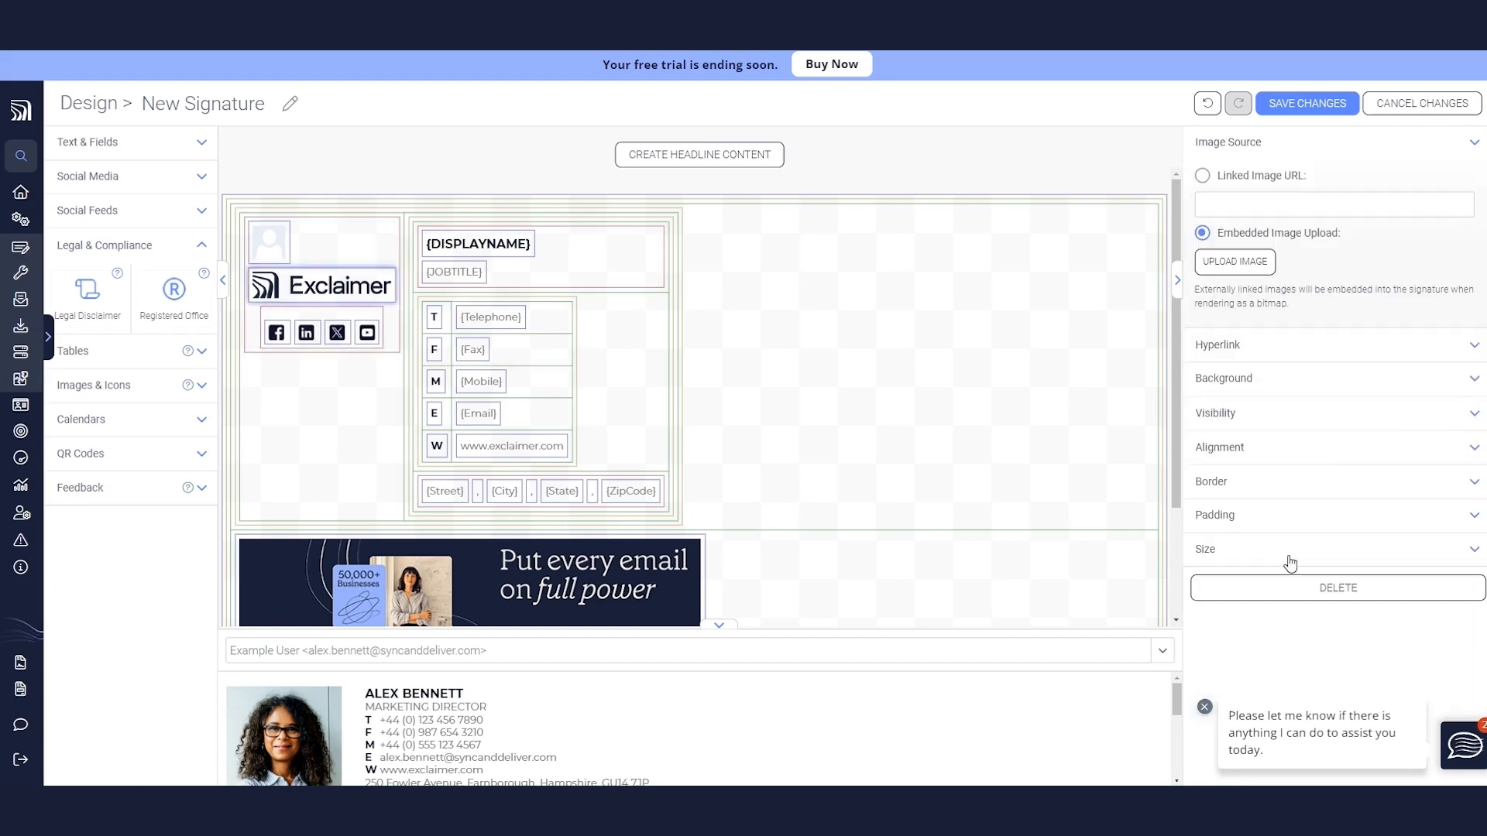
{"action": "left_click", "coordinate": [1246, 449]}
{"action": "left_click", "coordinate": [1326, 338]}
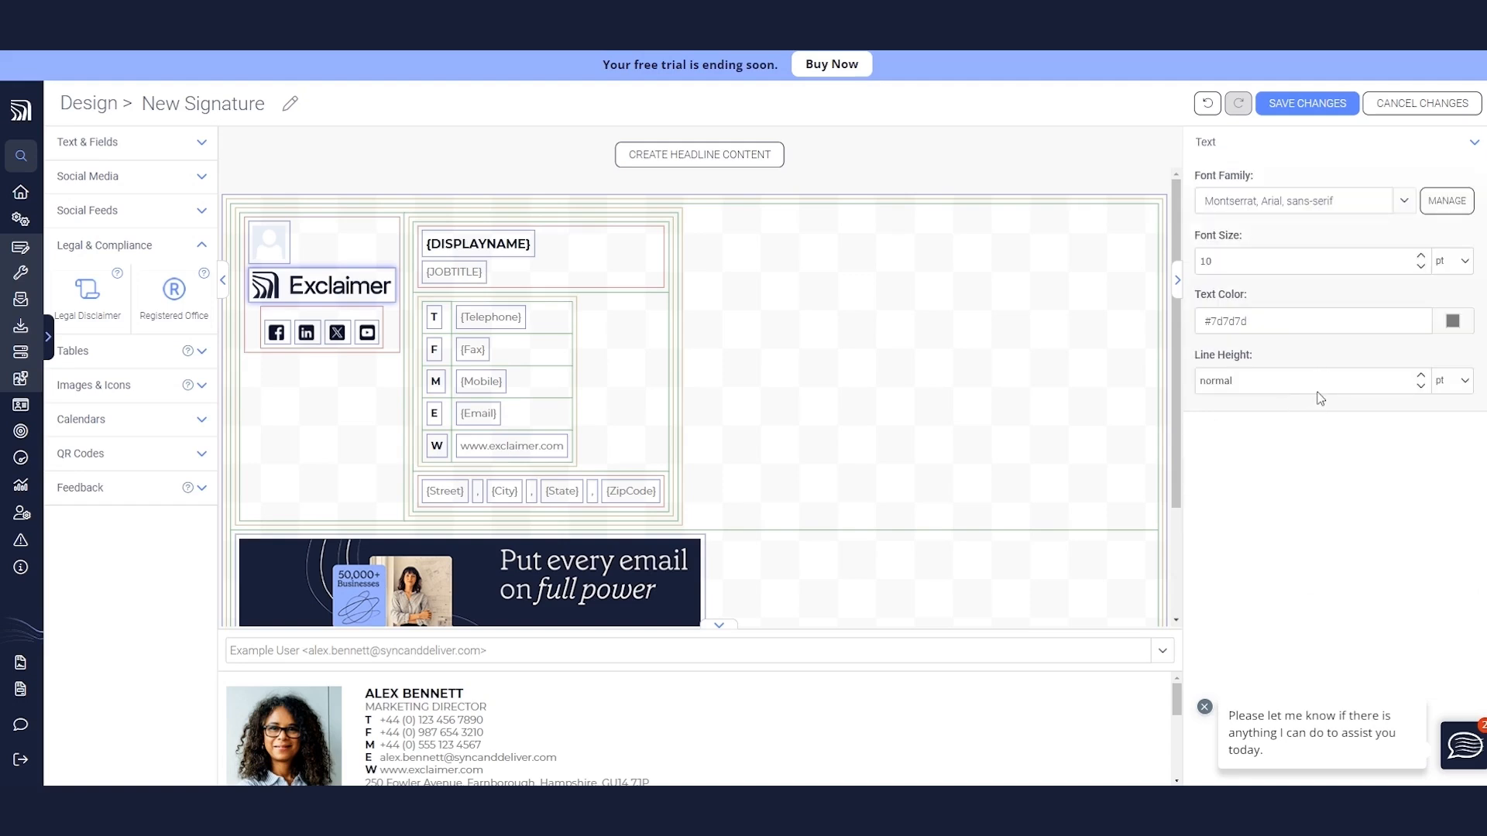
{"action": "left_click", "coordinate": [1245, 479]}
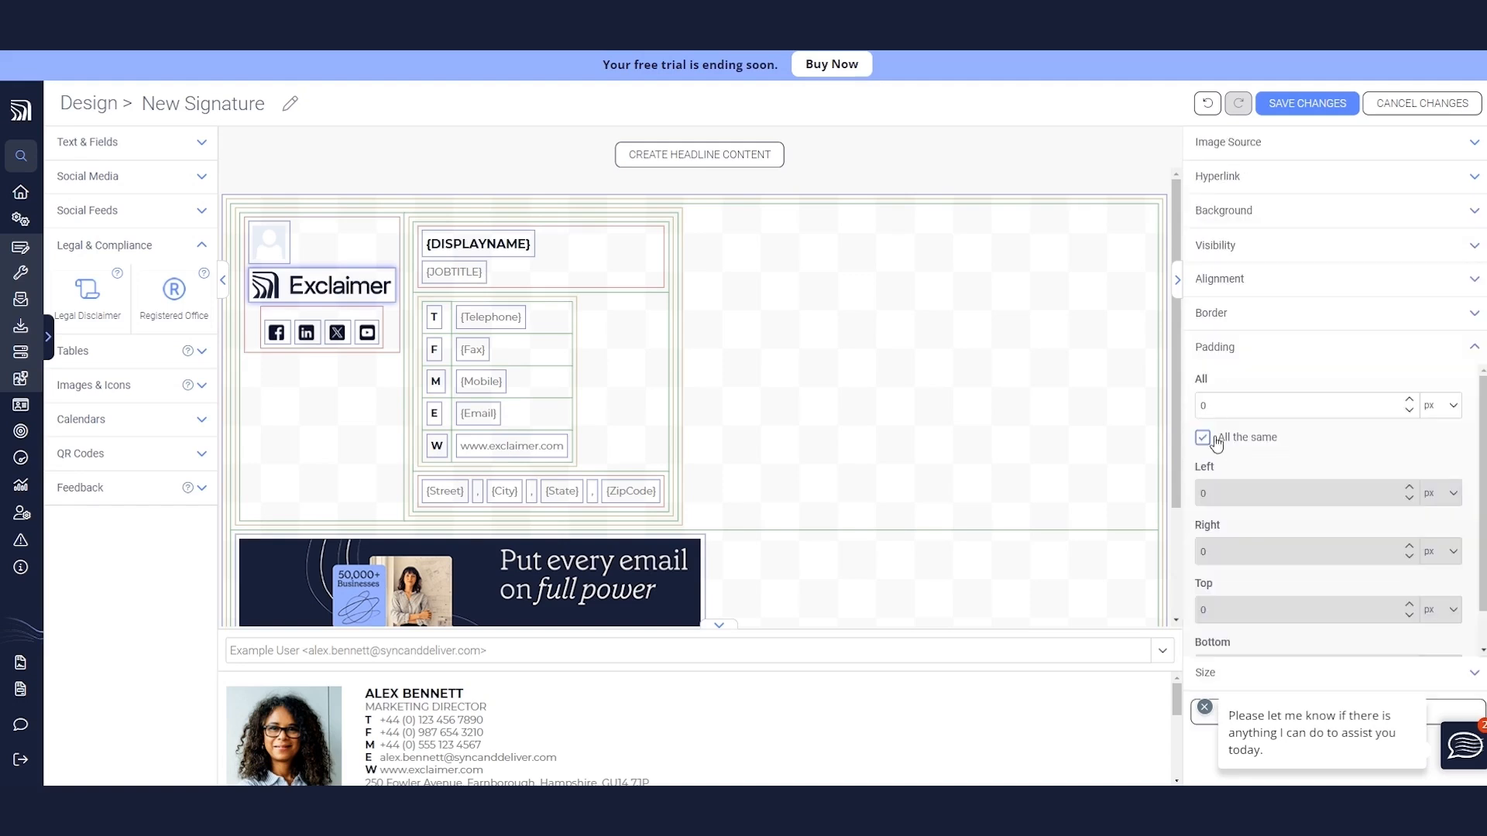
{"action": "left_click", "coordinate": [1205, 442]}
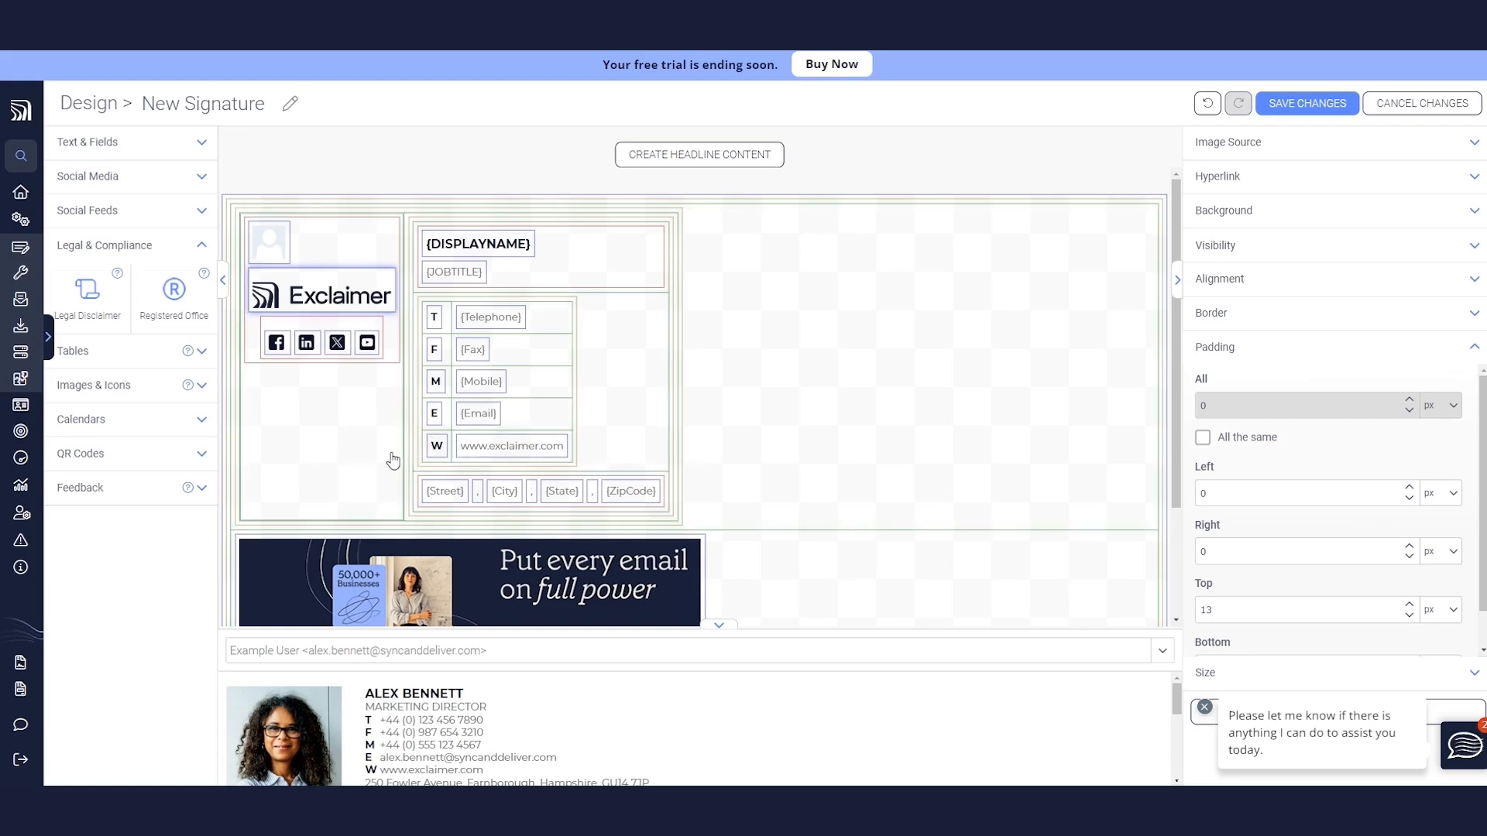
- Center the user photo placeholder above the logo both horizontally and vertically
{"action": "left_click", "coordinate": [267, 246]}
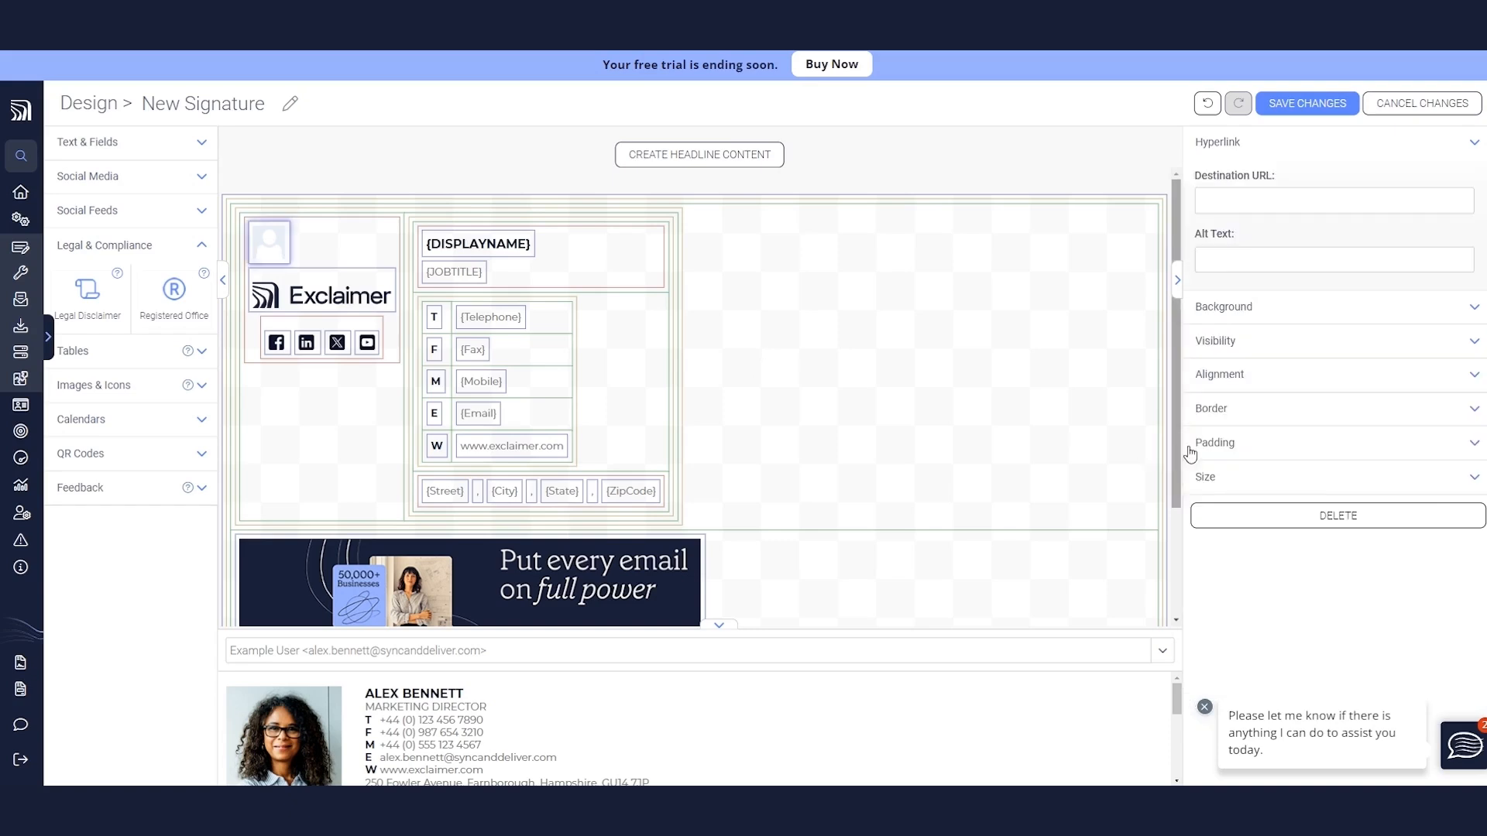
{"action": "left_click", "coordinate": [1263, 376]}
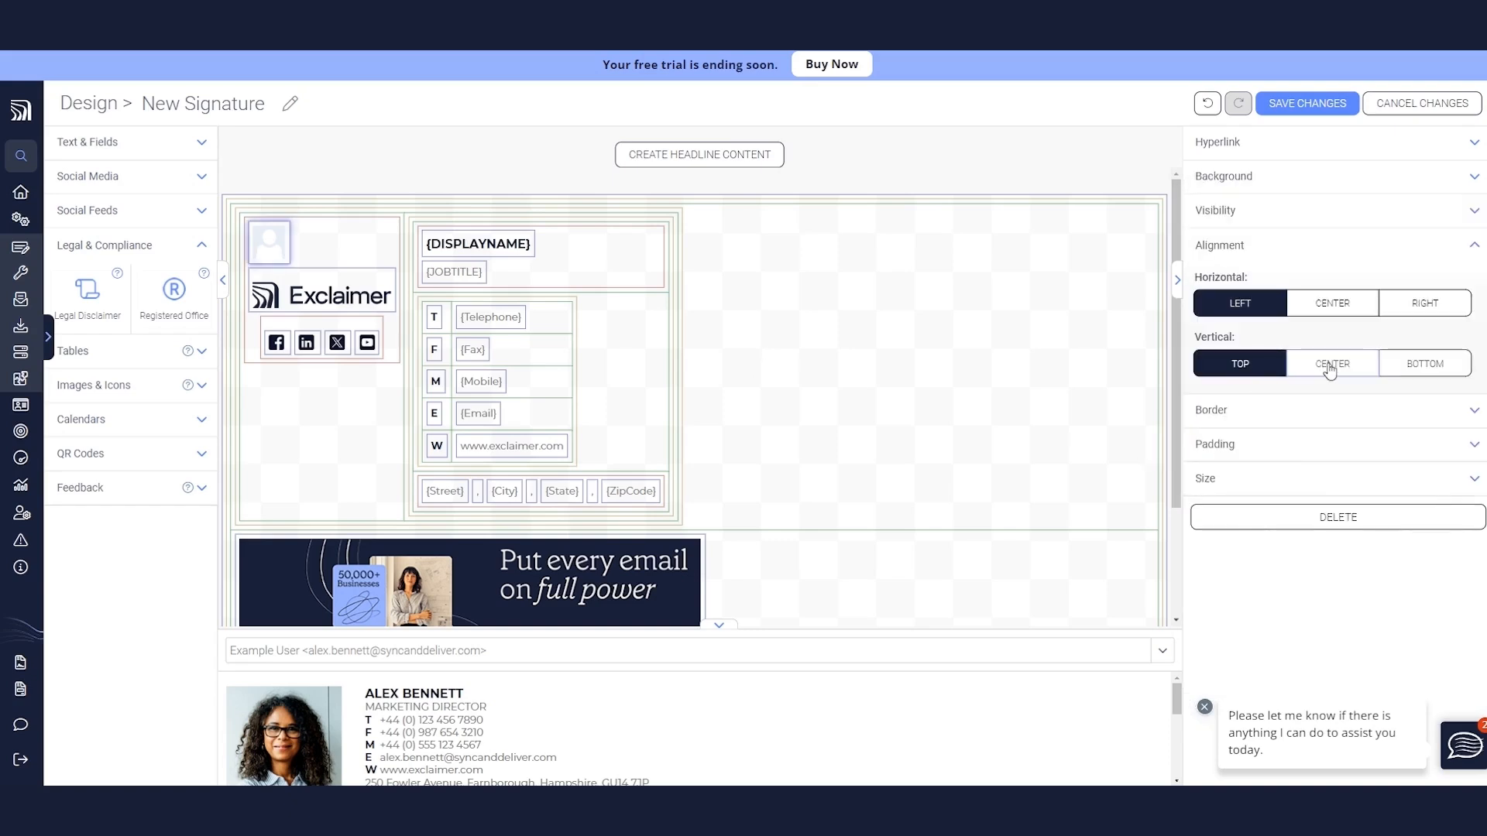
{"action": "left_click", "coordinate": [1330, 370]}
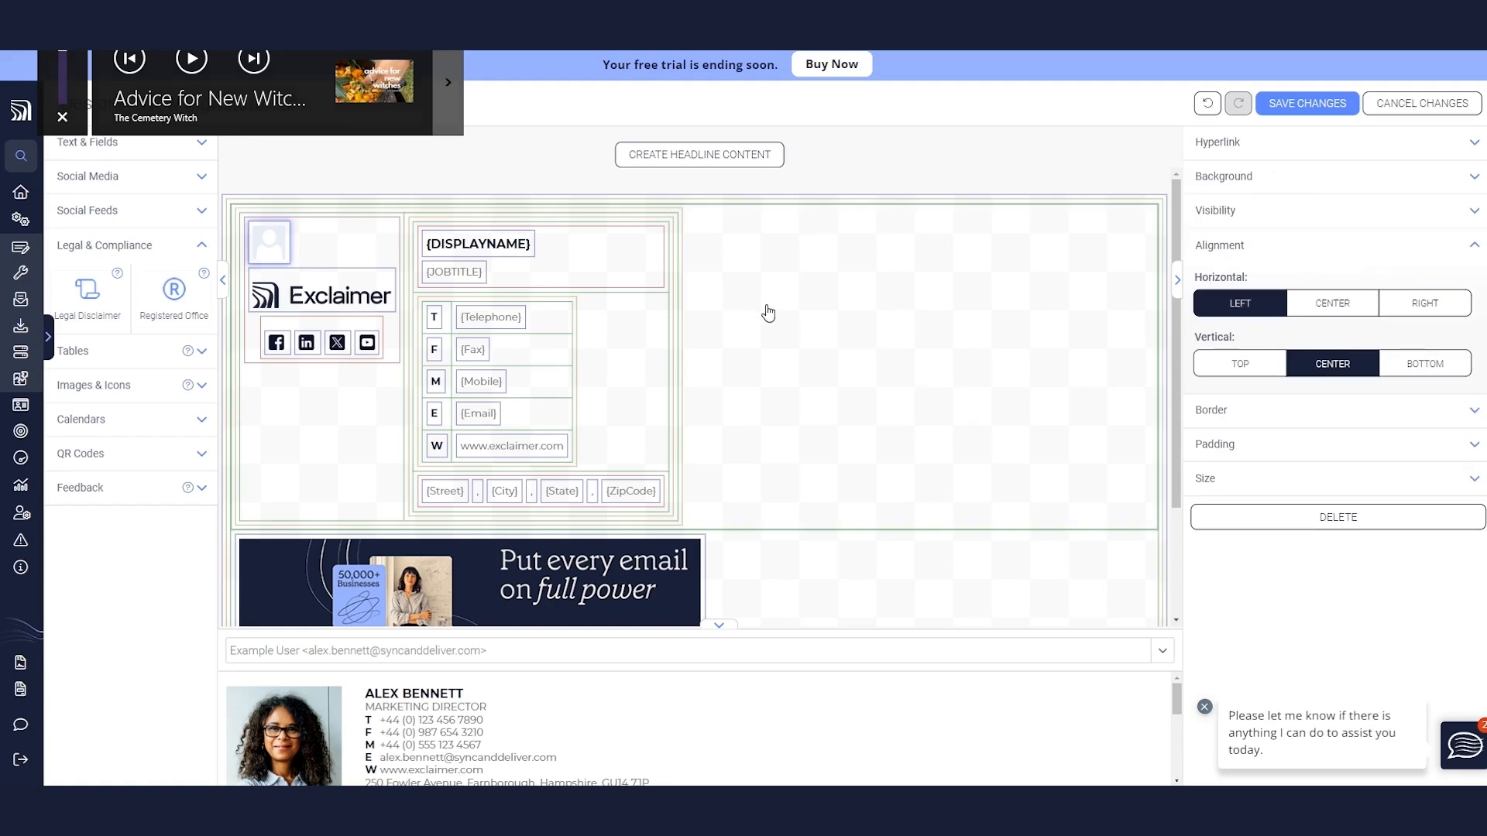
{"action": "left_click", "coordinate": [1311, 305]}
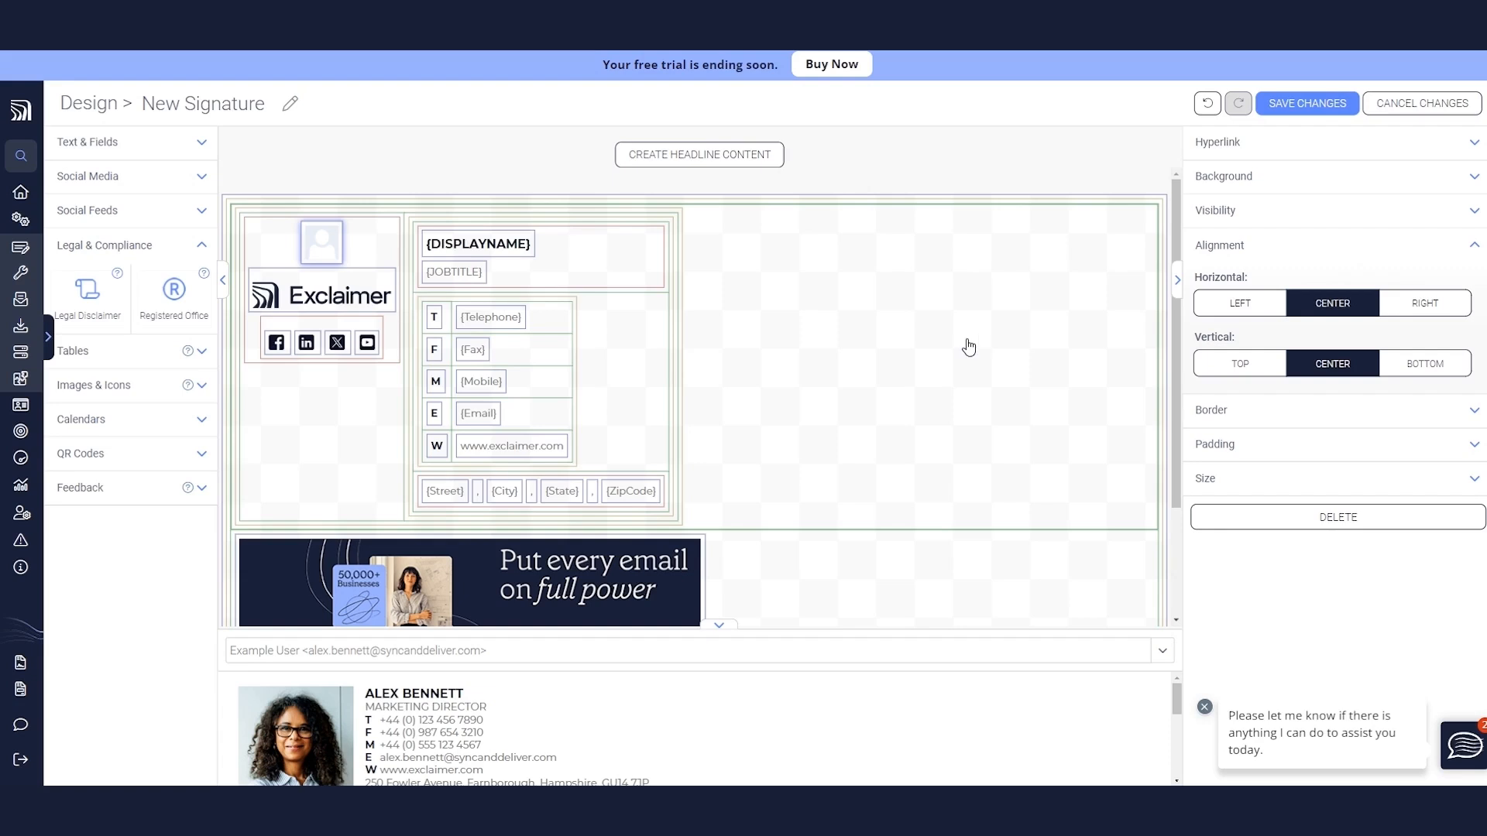
- Add a solid 2 px right border in #0d122c to the cell holding the photo, logo and social icons
{"action": "left_click", "coordinate": [668, 500]}
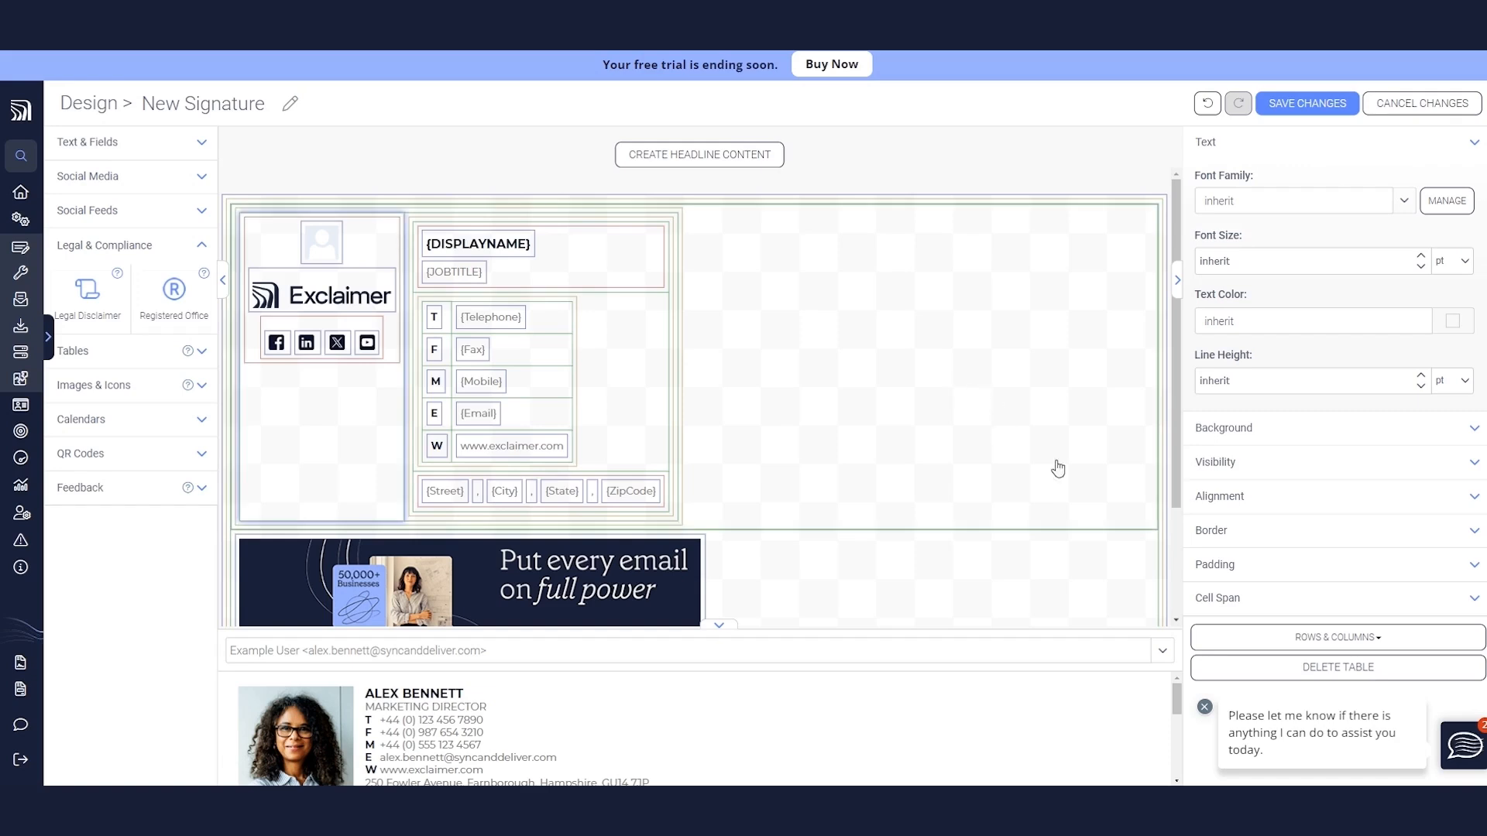
{"action": "left_click", "coordinate": [1212, 531]}
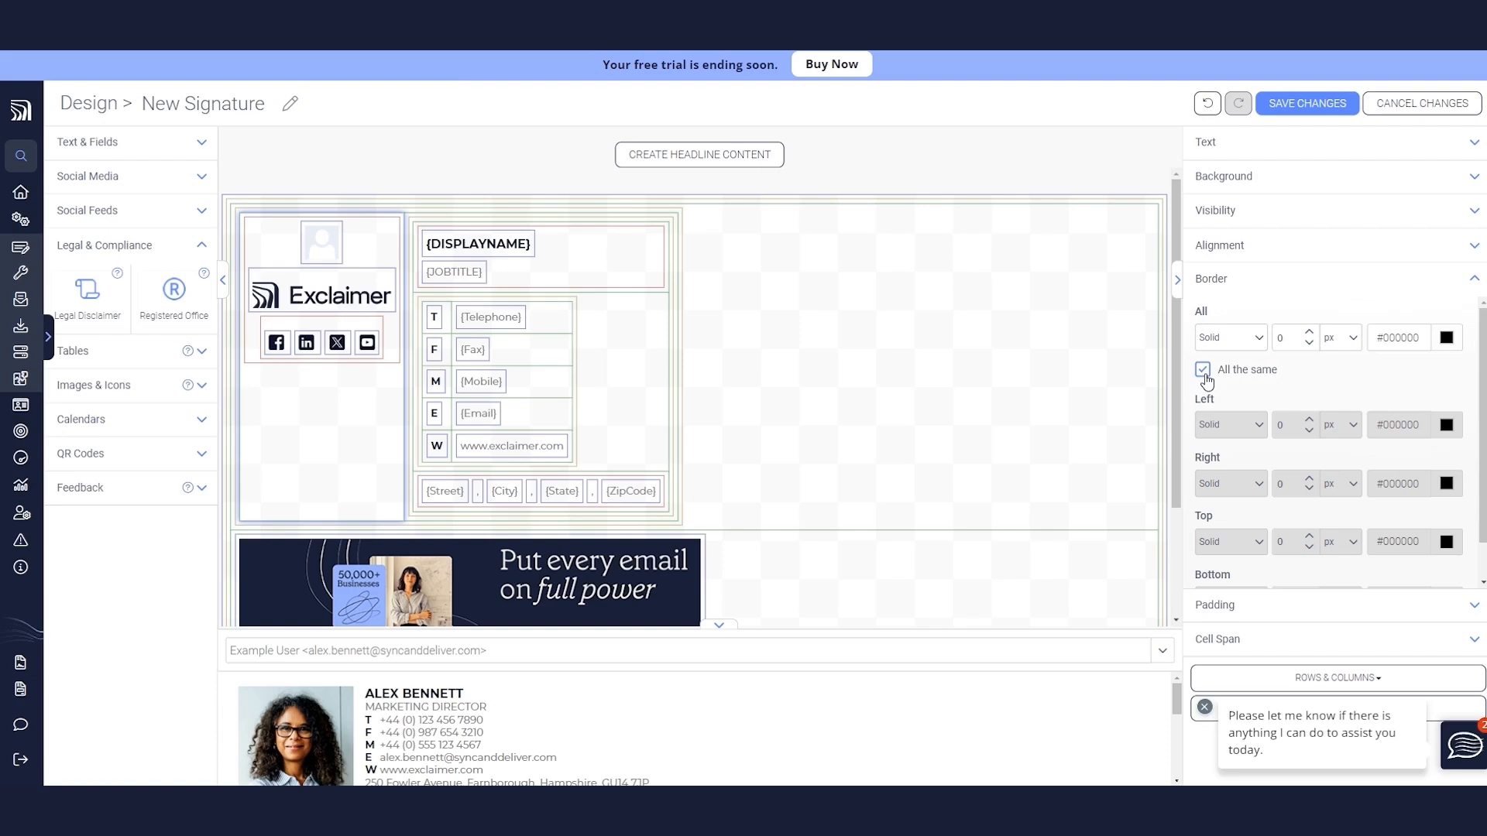
{"action": "left_click", "coordinate": [1203, 370]}
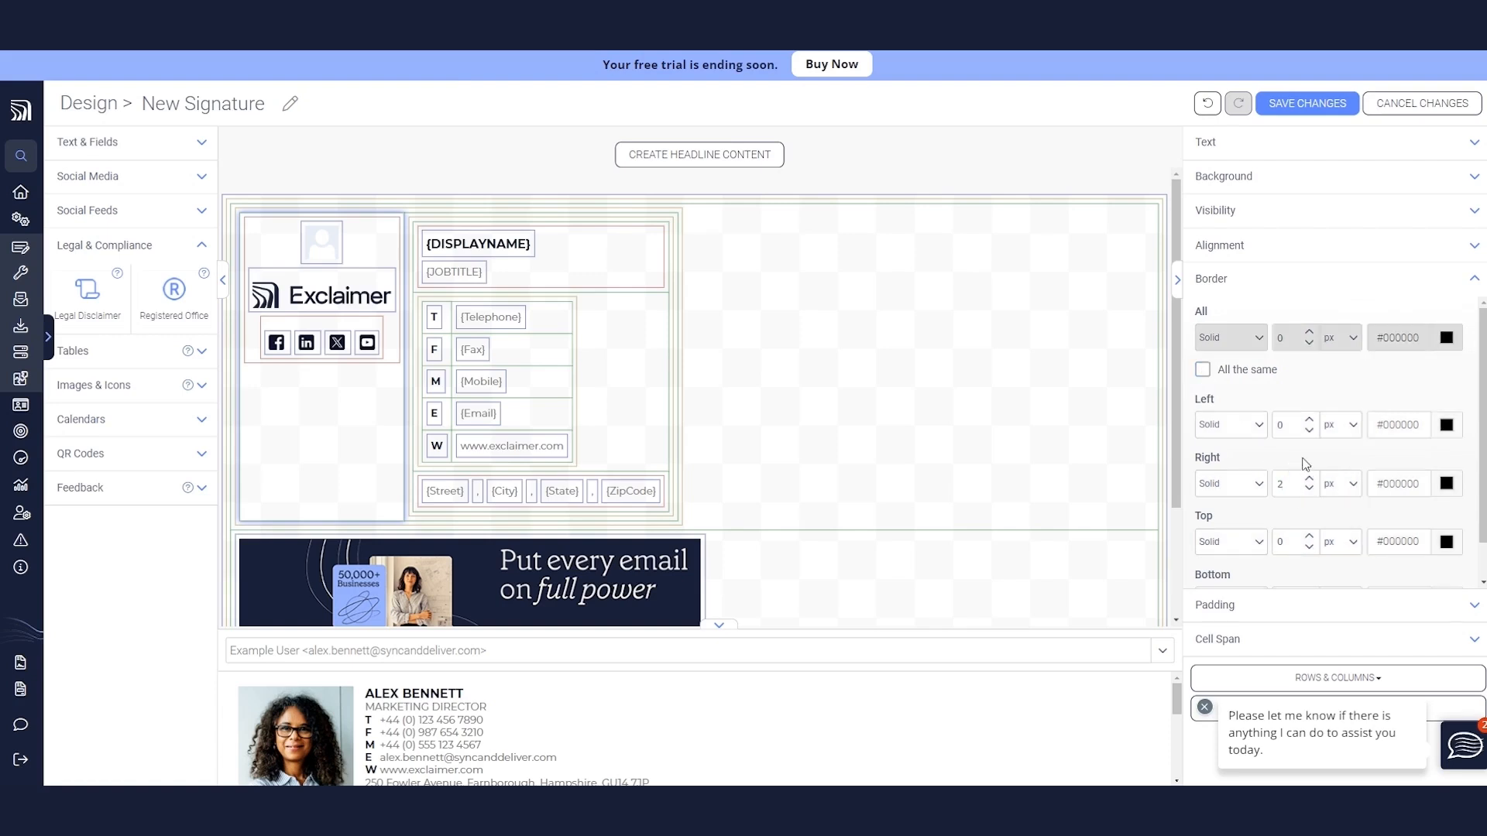
{"action": "triple_click", "coordinate": [1389, 483]}
{"action": "type", "text": "#0d122c"}
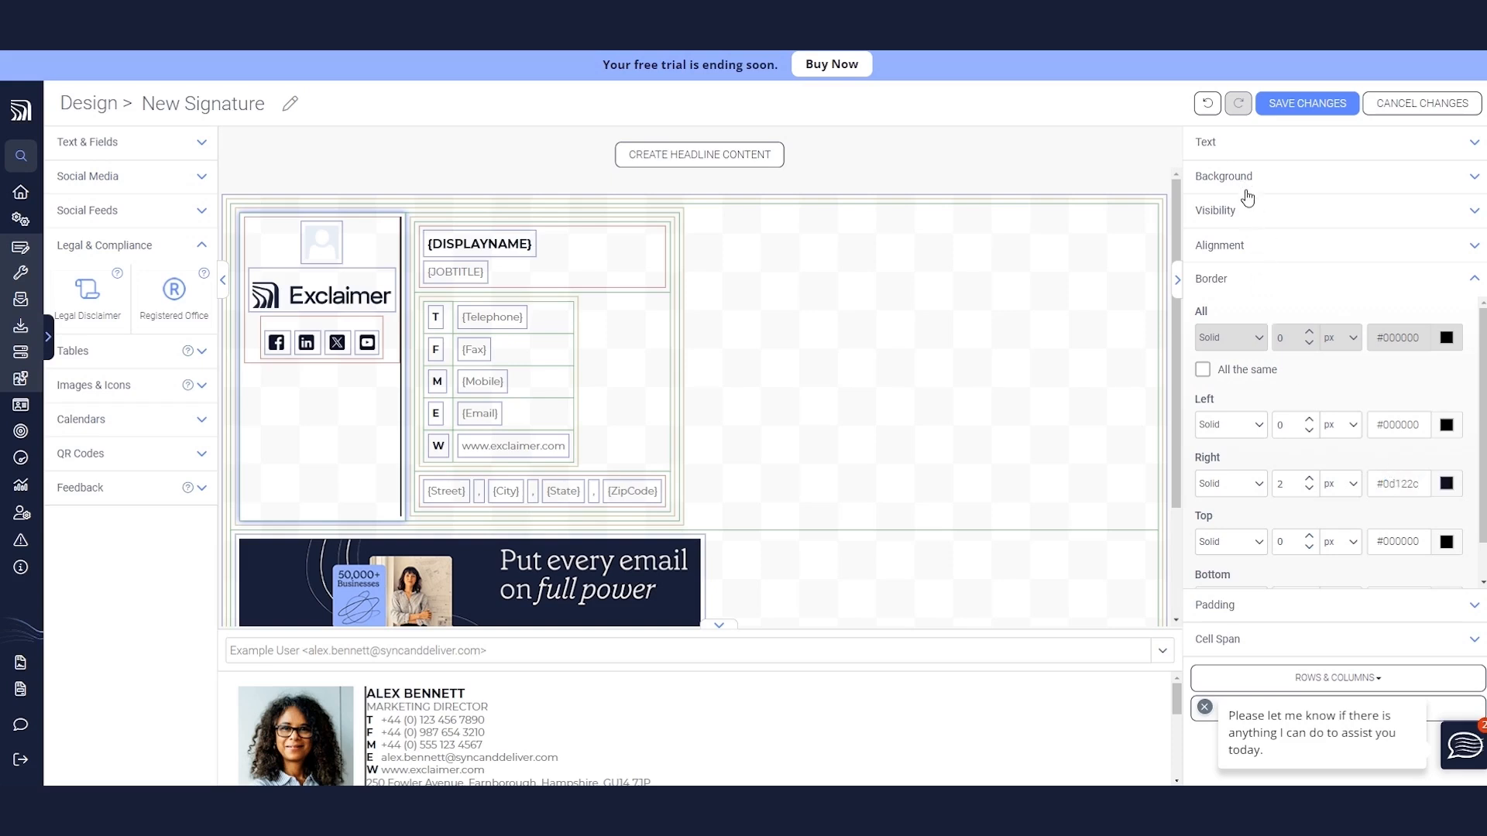
- Set 20 px right padding on the photo and logo cell and 20 px left padding on the adjacent contact details cell
{"action": "left_click", "coordinate": [1239, 614]}
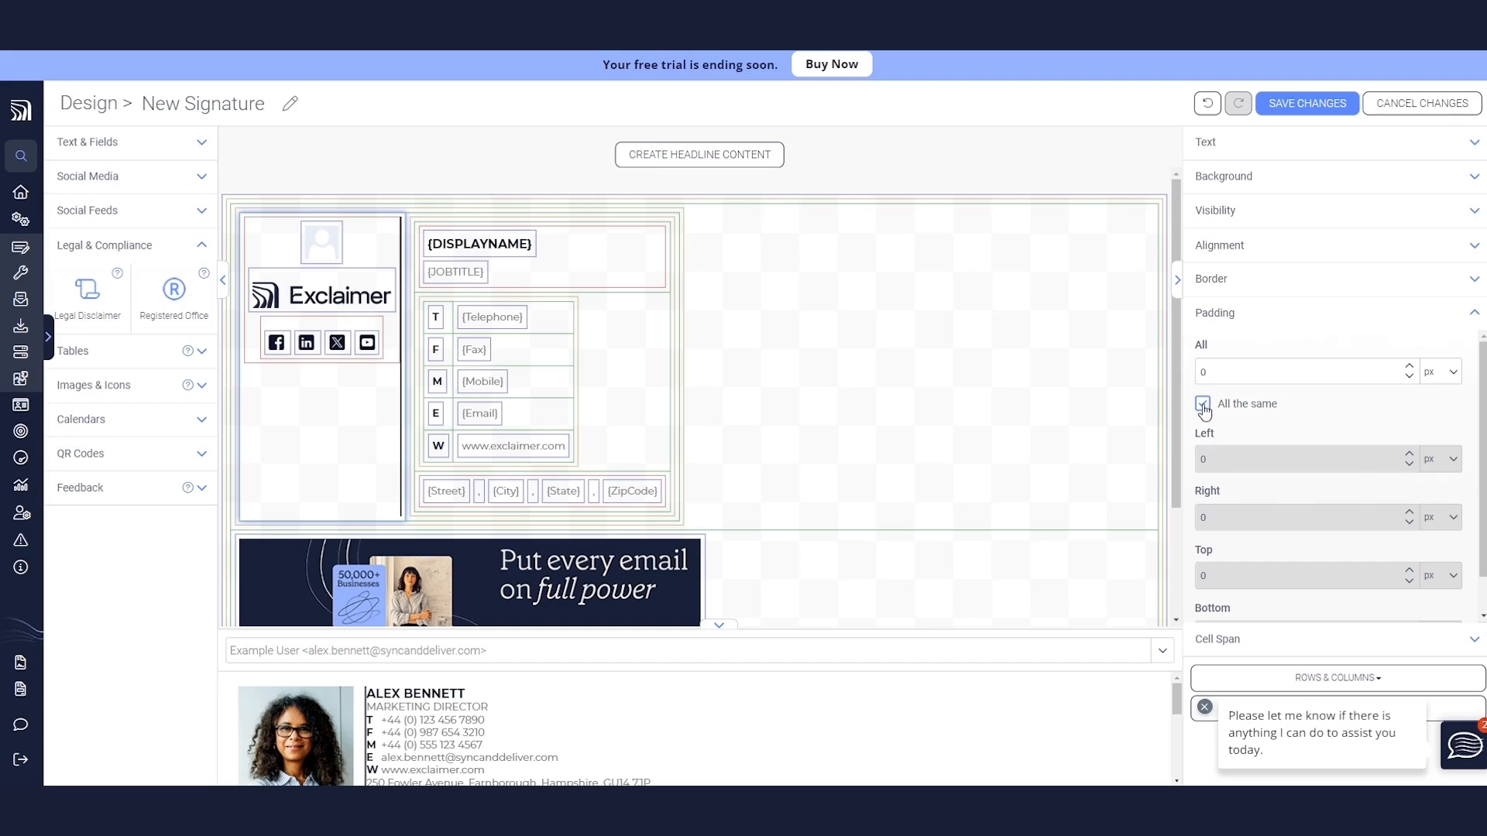
{"action": "left_click", "coordinate": [1203, 404]}
{"action": "double_click", "coordinate": [1202, 518]}
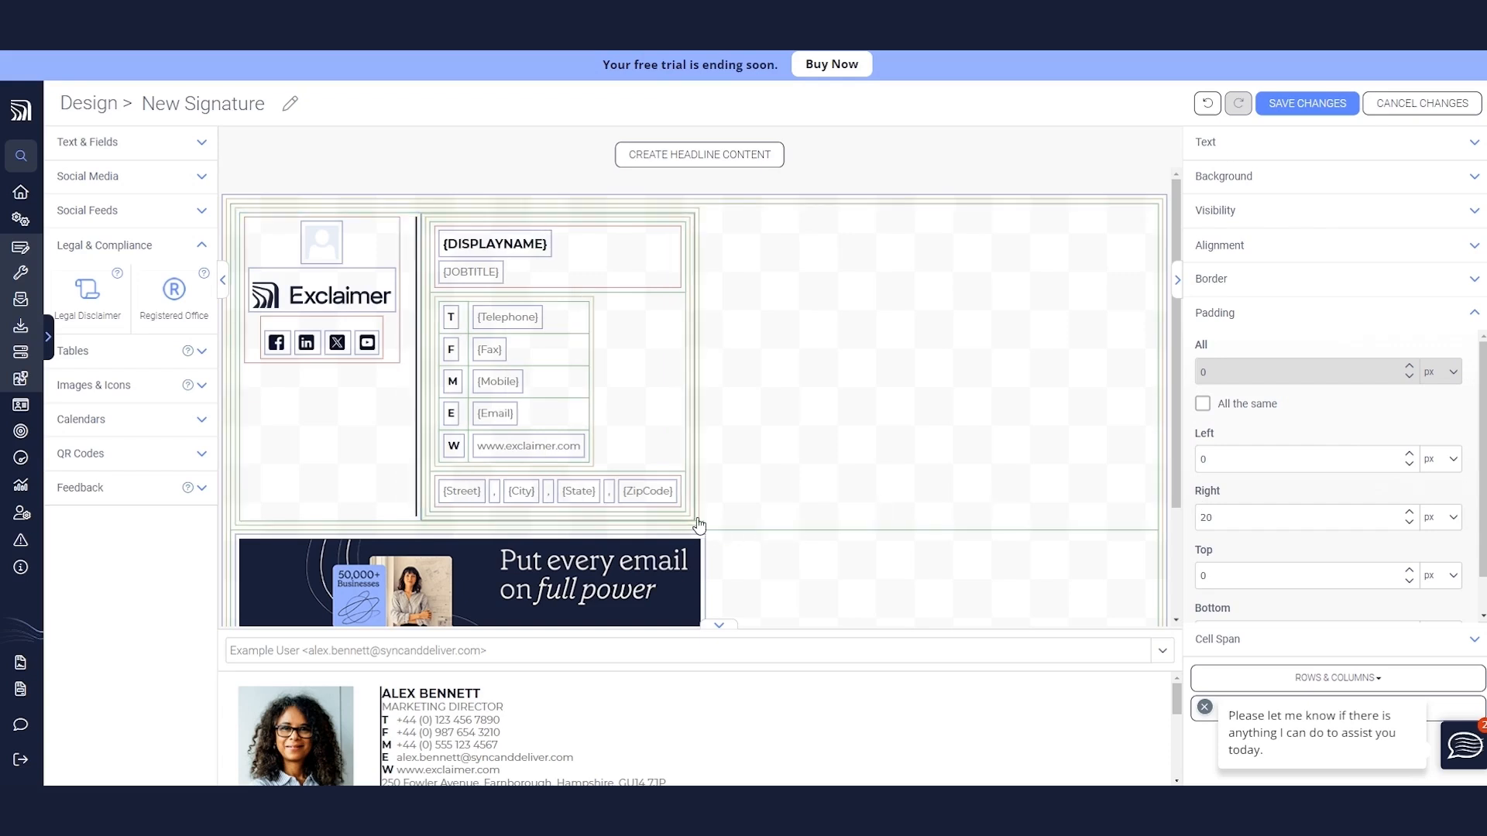
{"action": "left_click", "coordinate": [694, 521]}
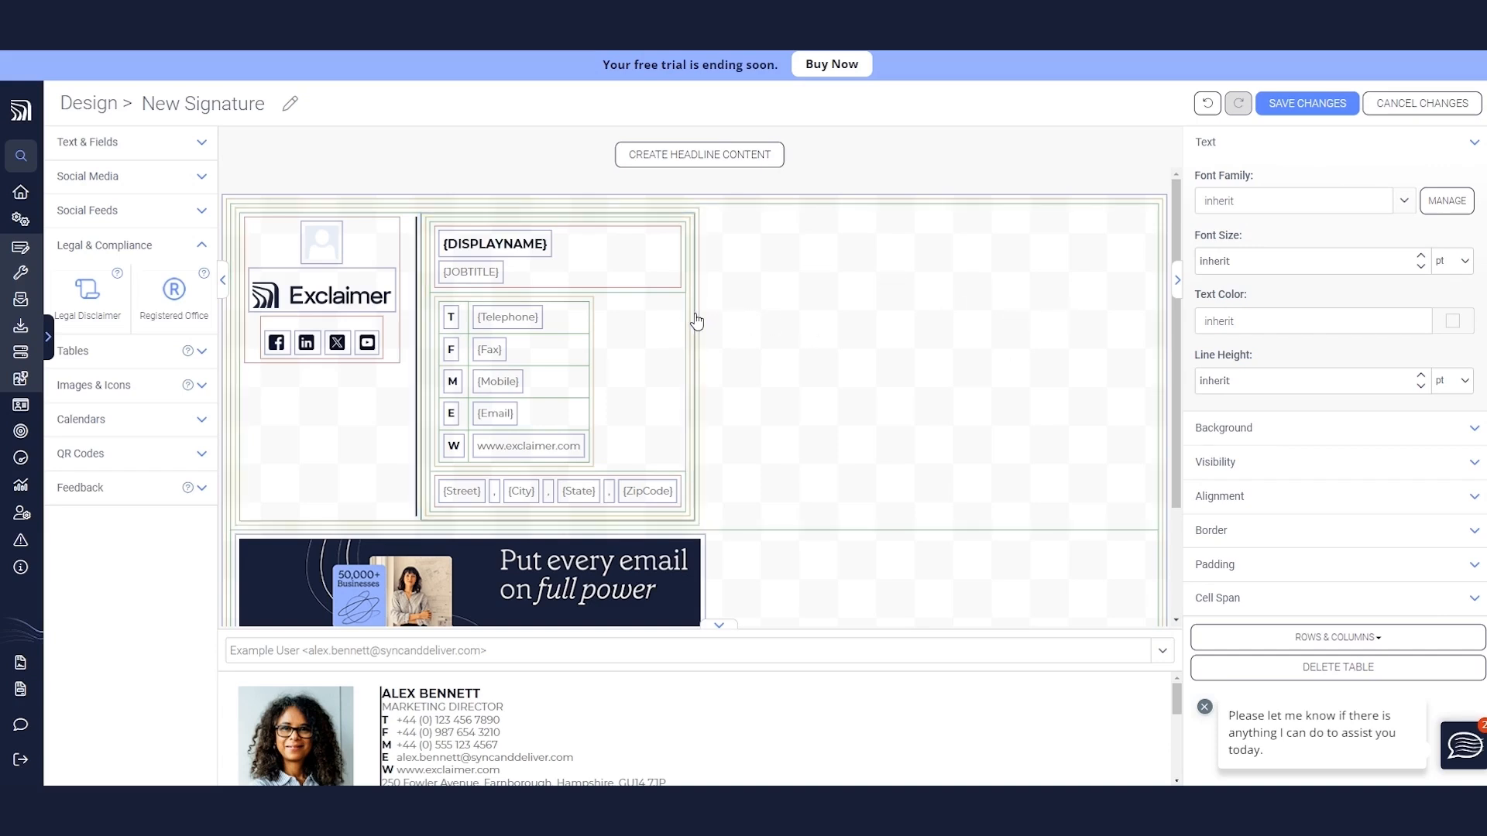
{"action": "left_click", "coordinate": [1252, 570]}
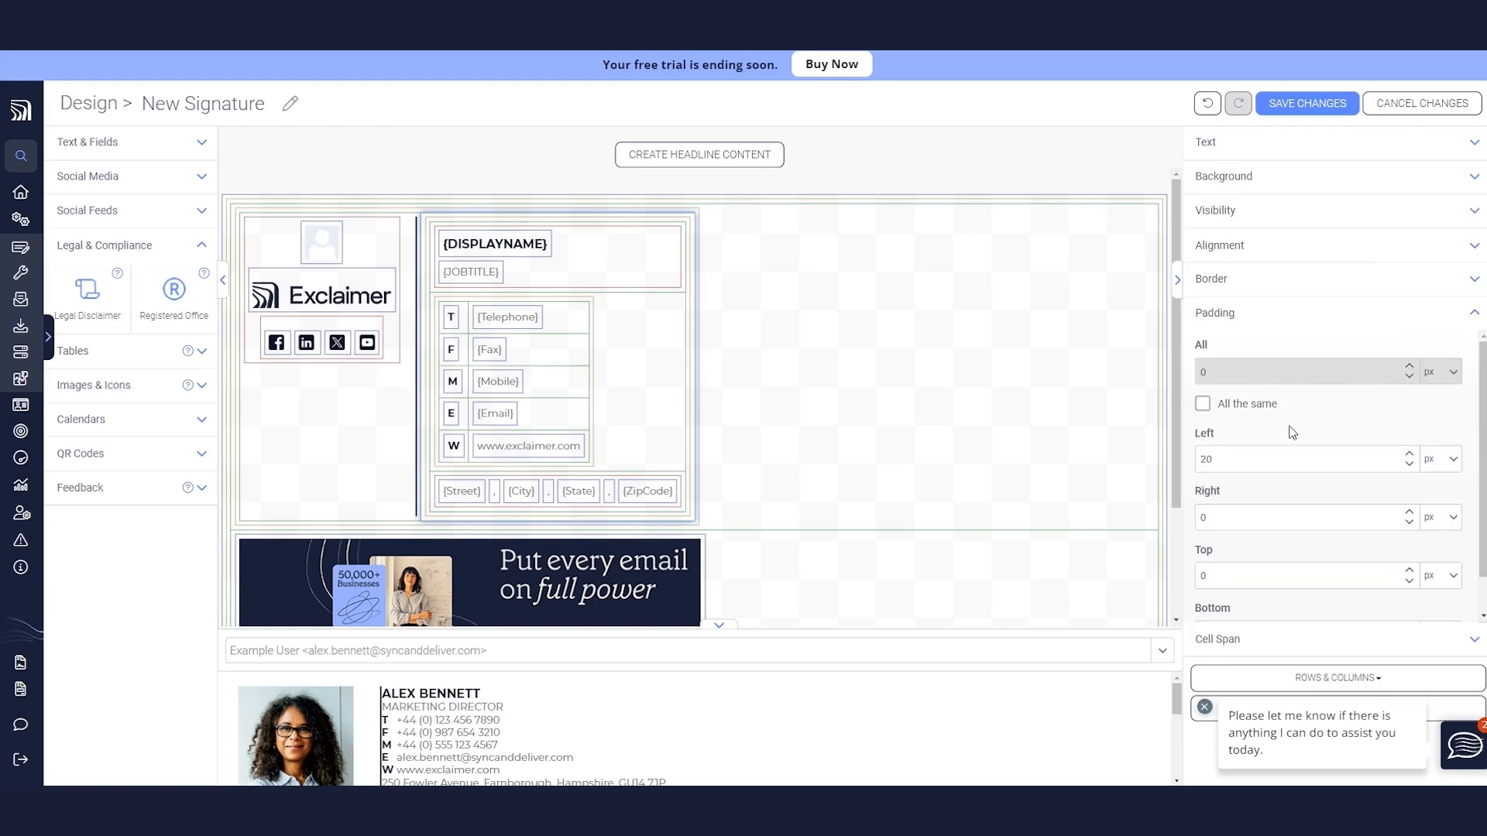
- Set the top padding to 13 px on both the address row cell and the cell holding the contact table
{"action": "left_click", "coordinate": [699, 499]}
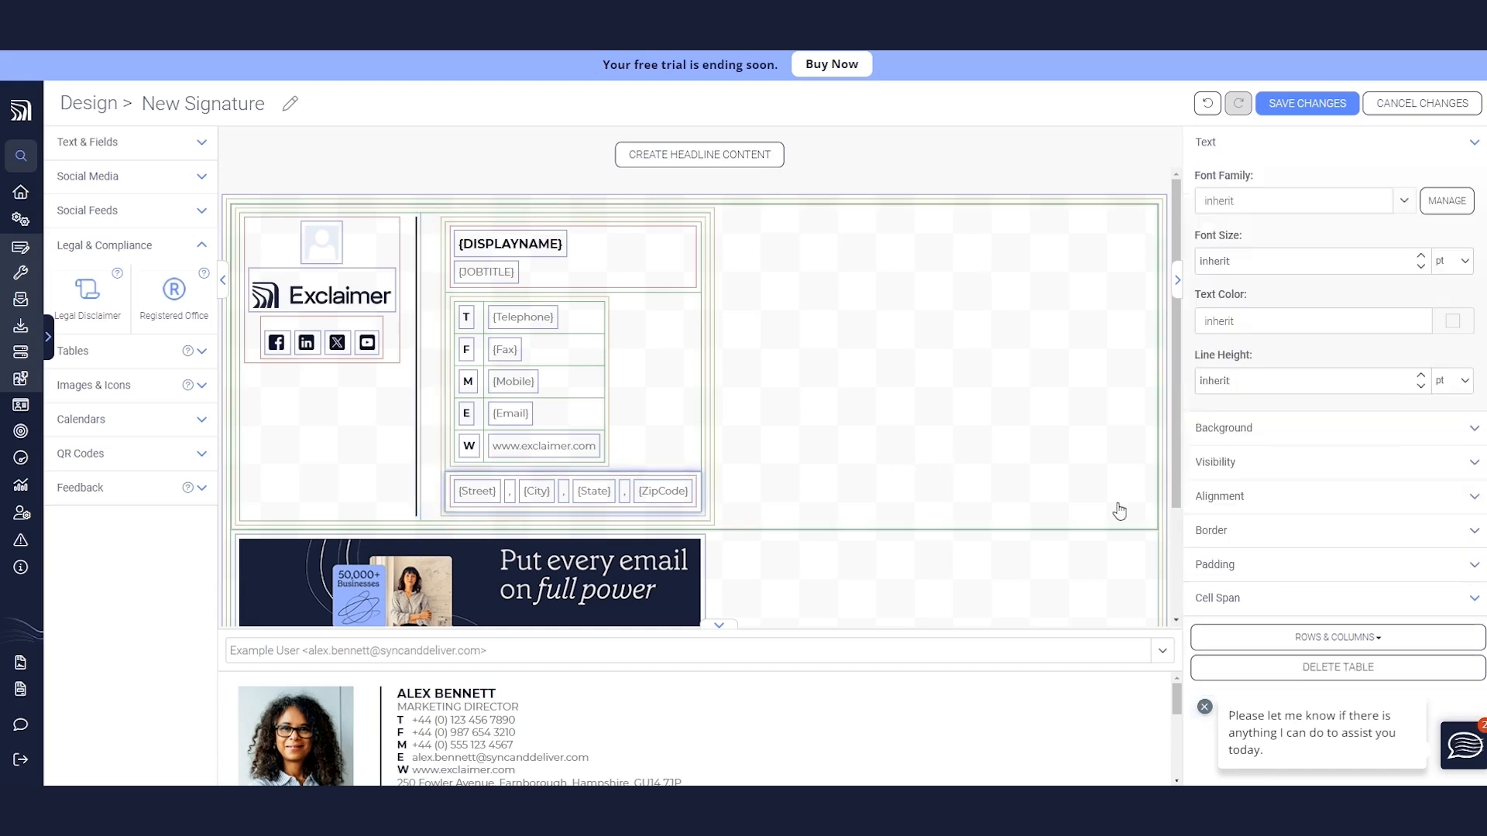
{"action": "left_click", "coordinate": [1231, 567]}
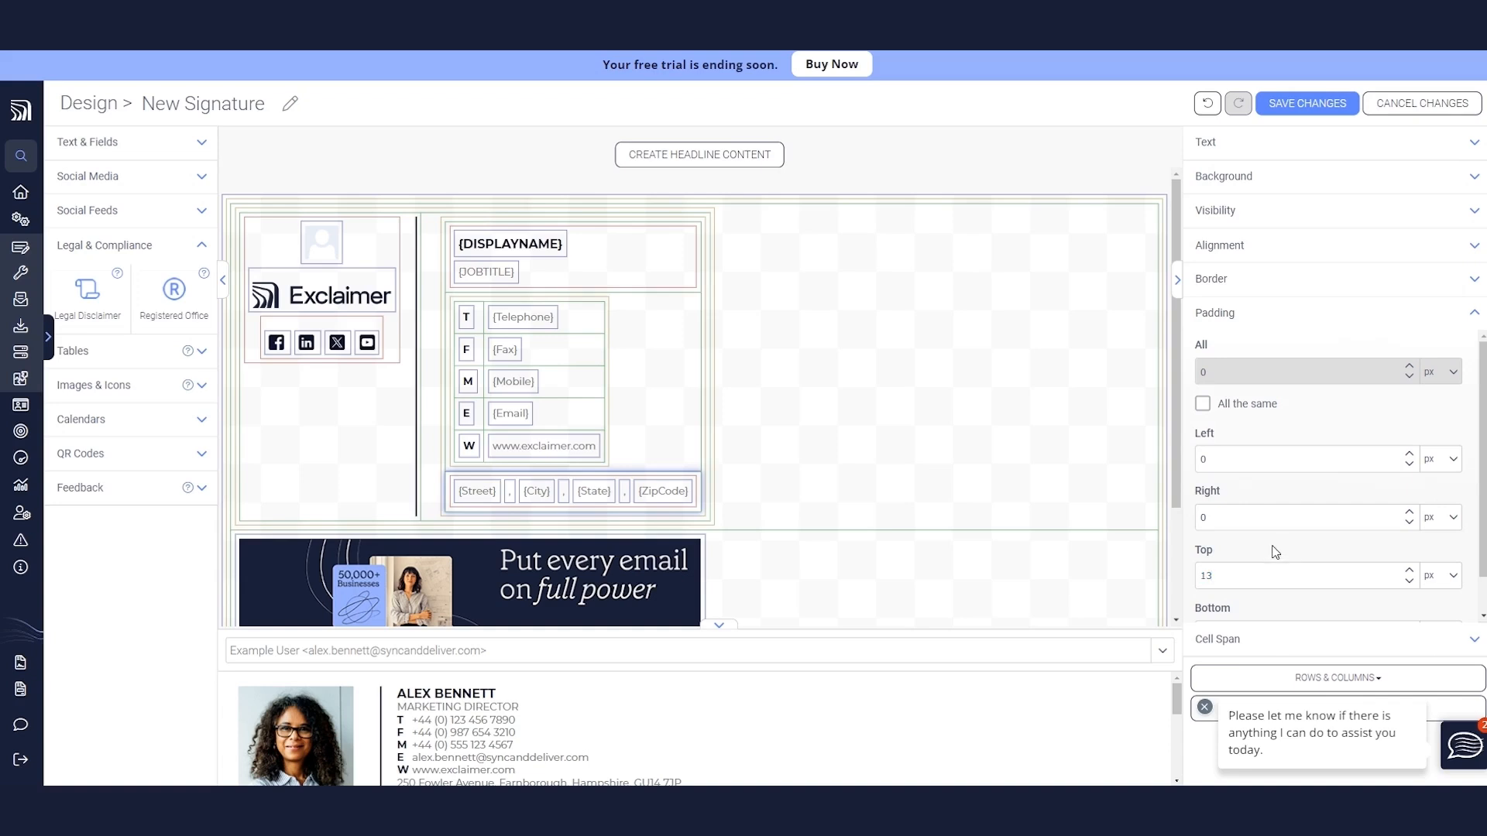
{"action": "left_click", "coordinate": [674, 408]}
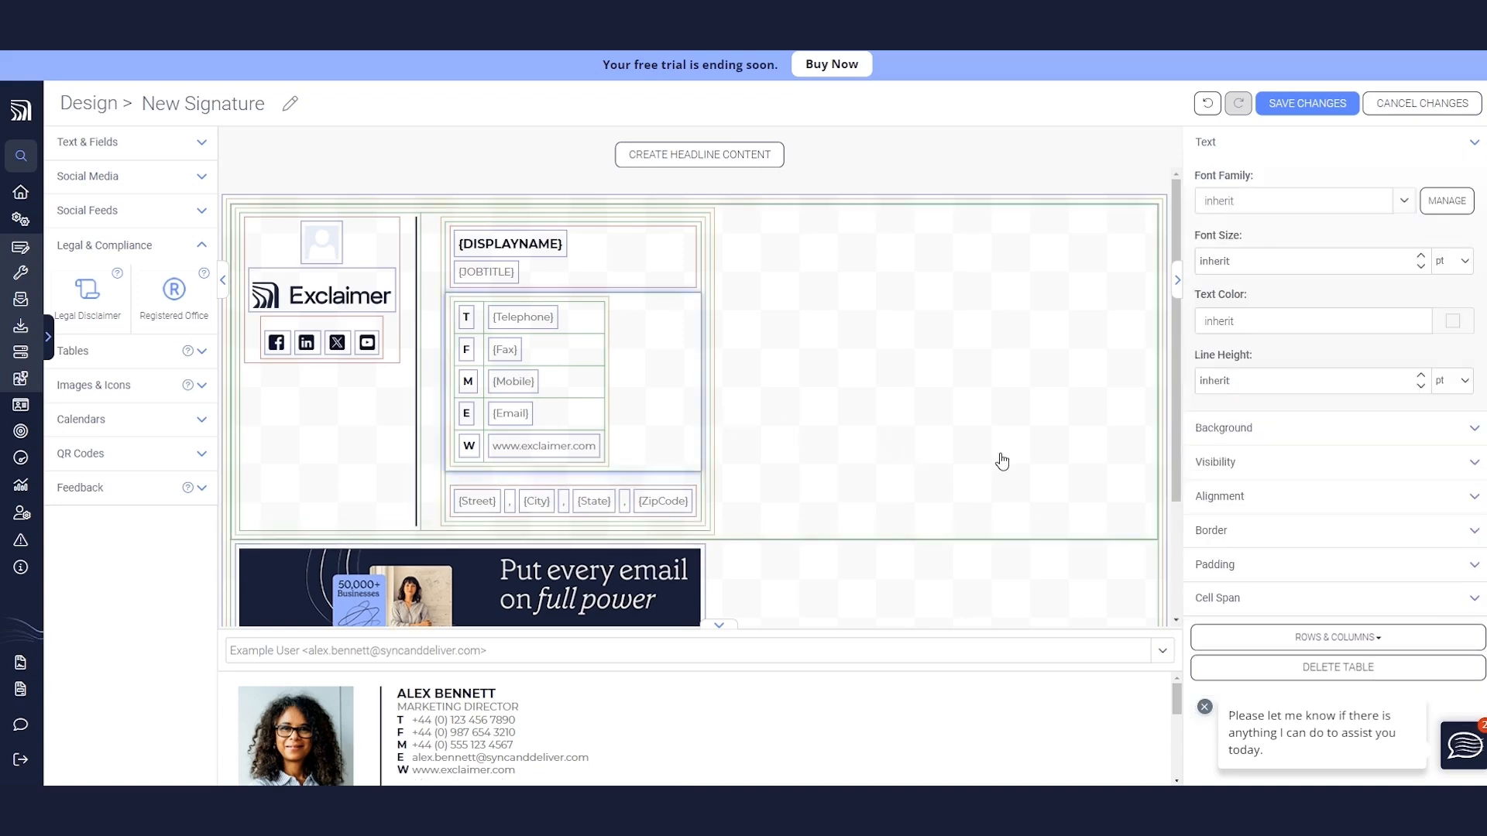
{"action": "left_click", "coordinate": [1233, 564]}
{"action": "left_click", "coordinate": [1203, 404]}
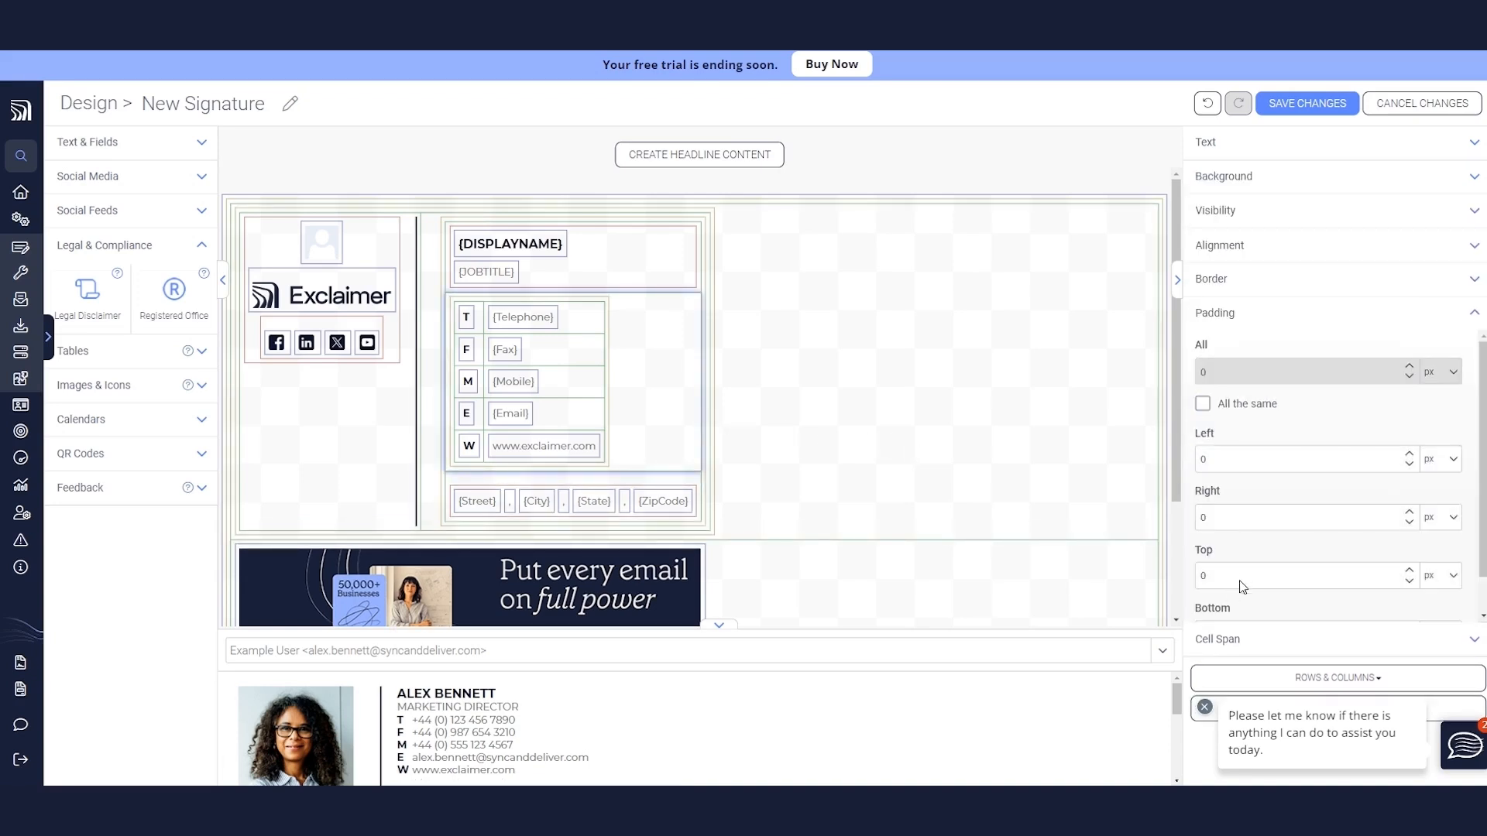
{"action": "type", "text": "3"}
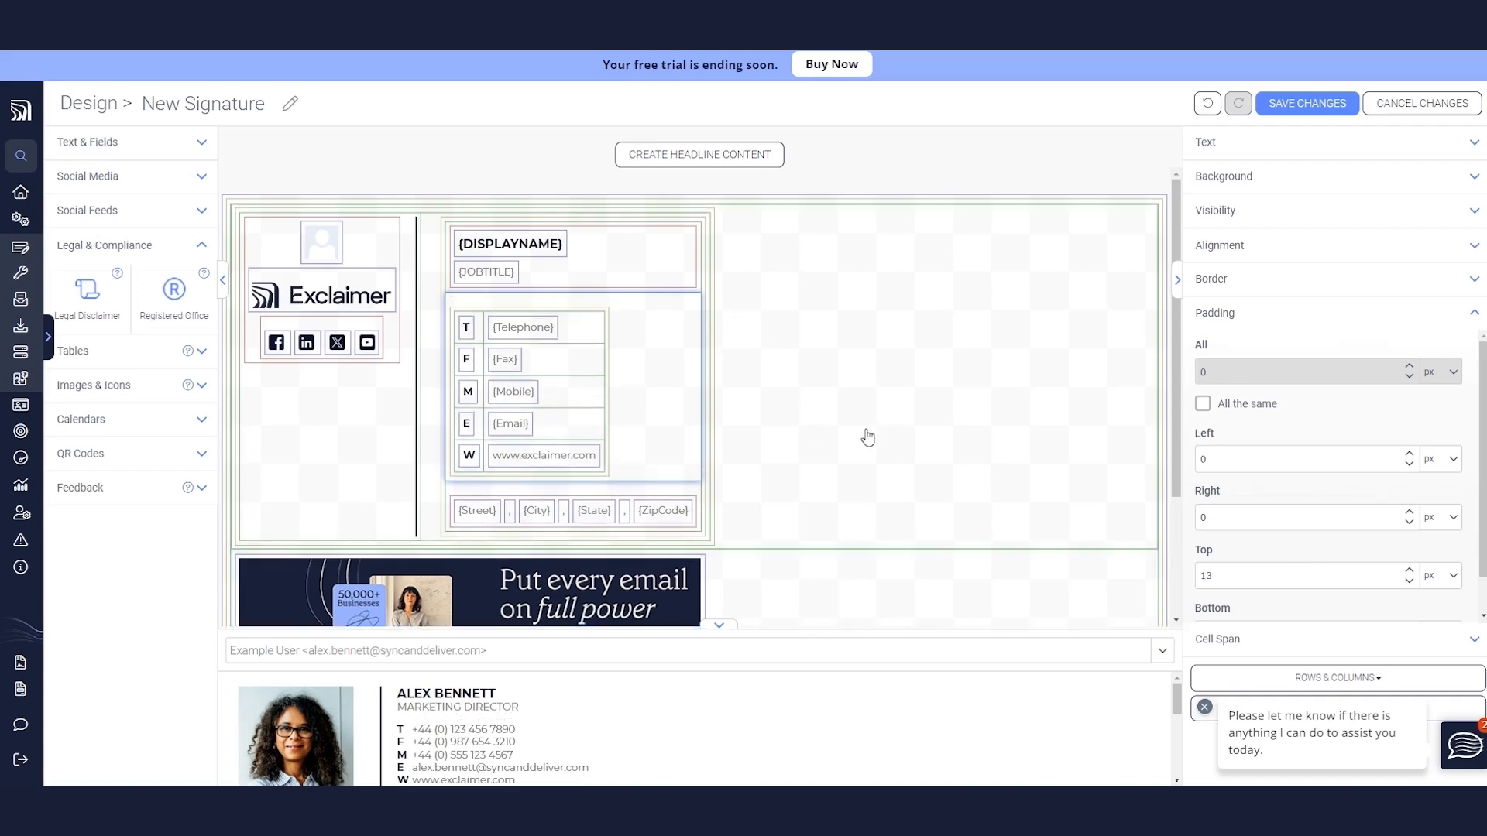
- Set the top padding to 13 px on both the banner image cell and the cell holding the two legal texts
{"action": "scroll", "coordinate": [875, 464], "scroll_direction": "down", "scroll_amount": 3}
{"action": "left_click", "coordinate": [1063, 491]}
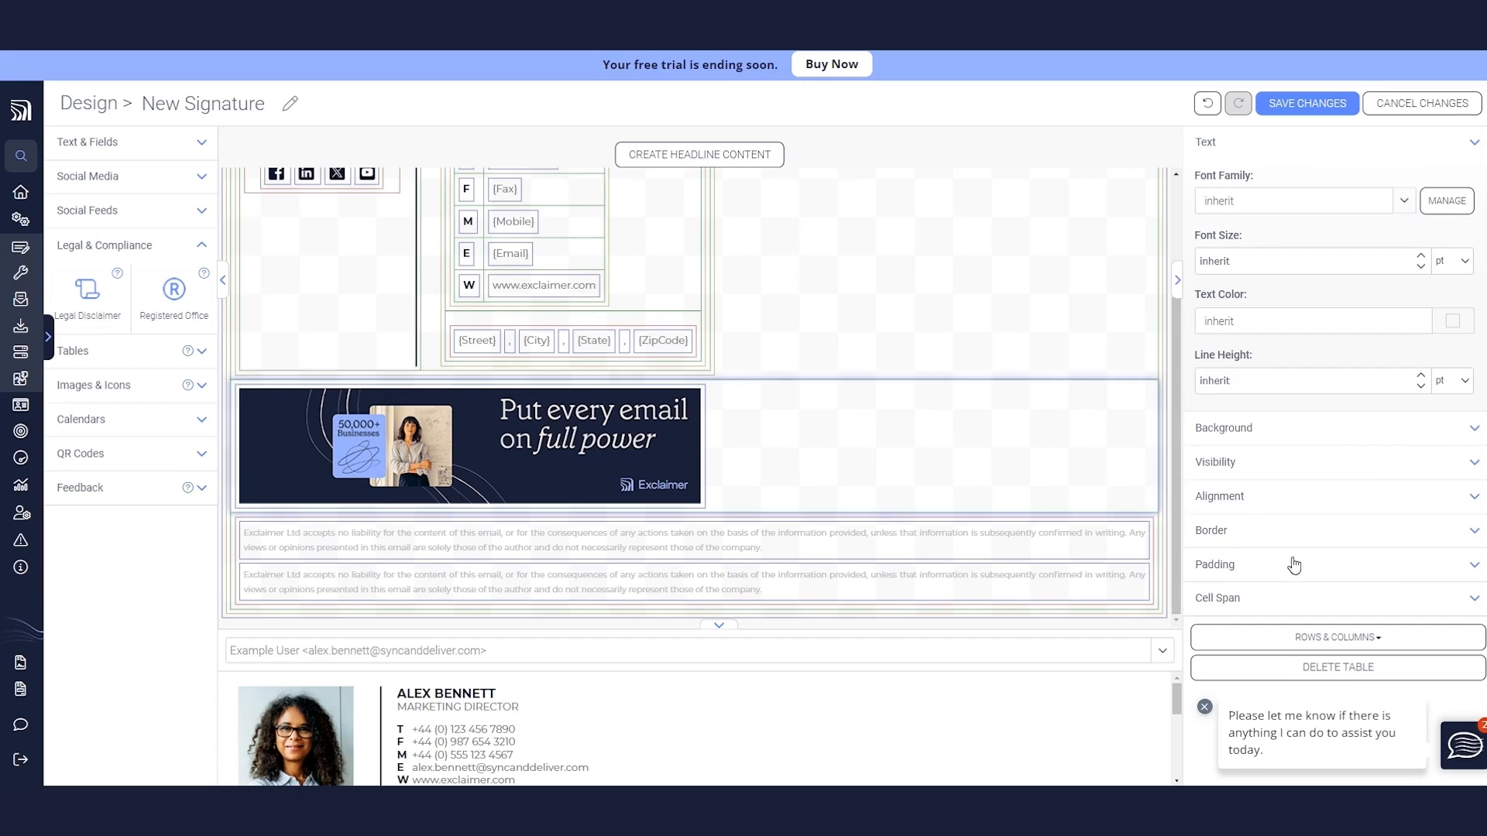
{"action": "left_click", "coordinate": [1239, 564]}
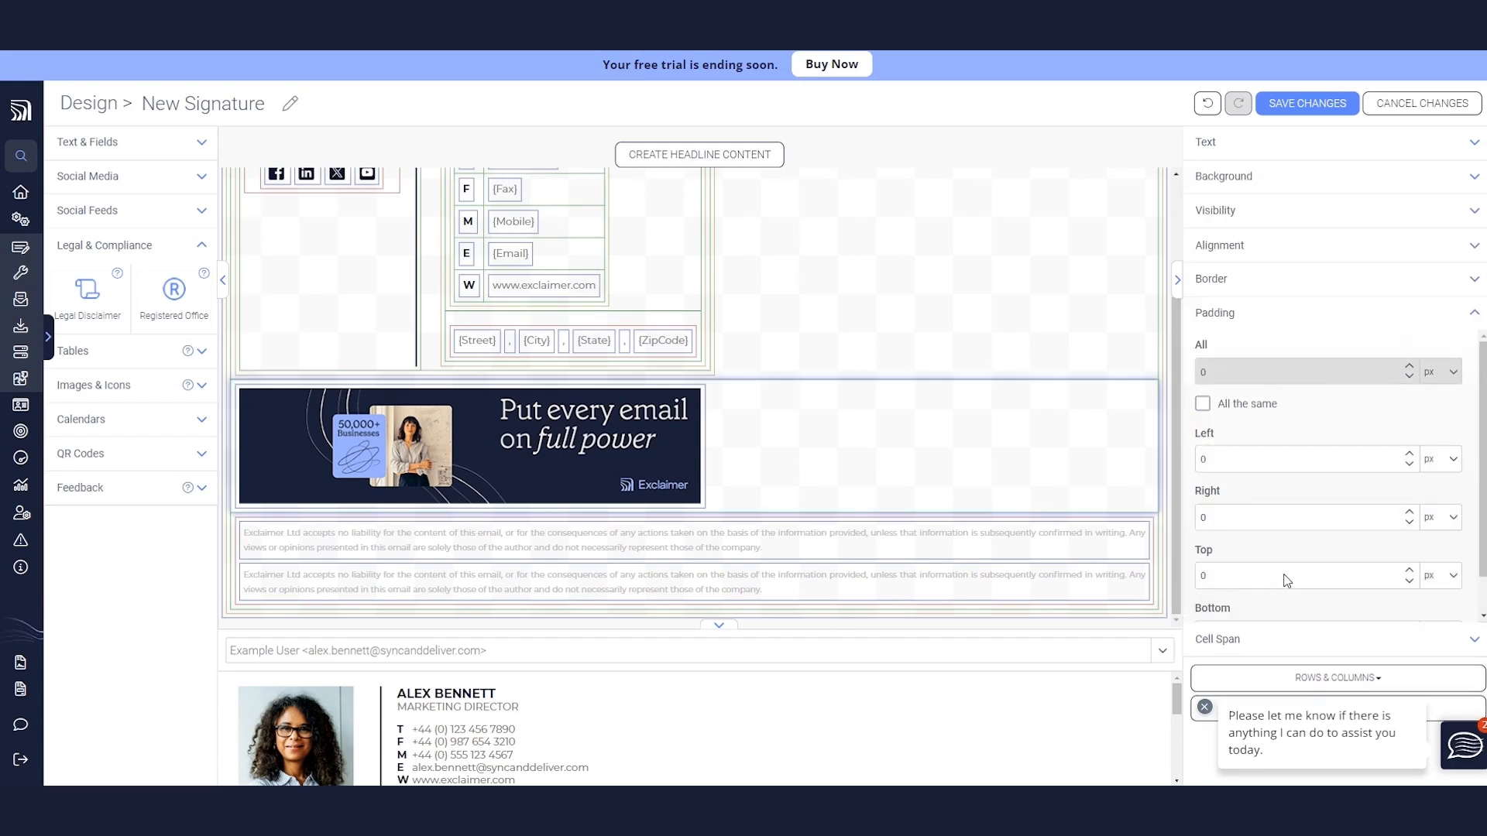
{"action": "type", "text": "13"}
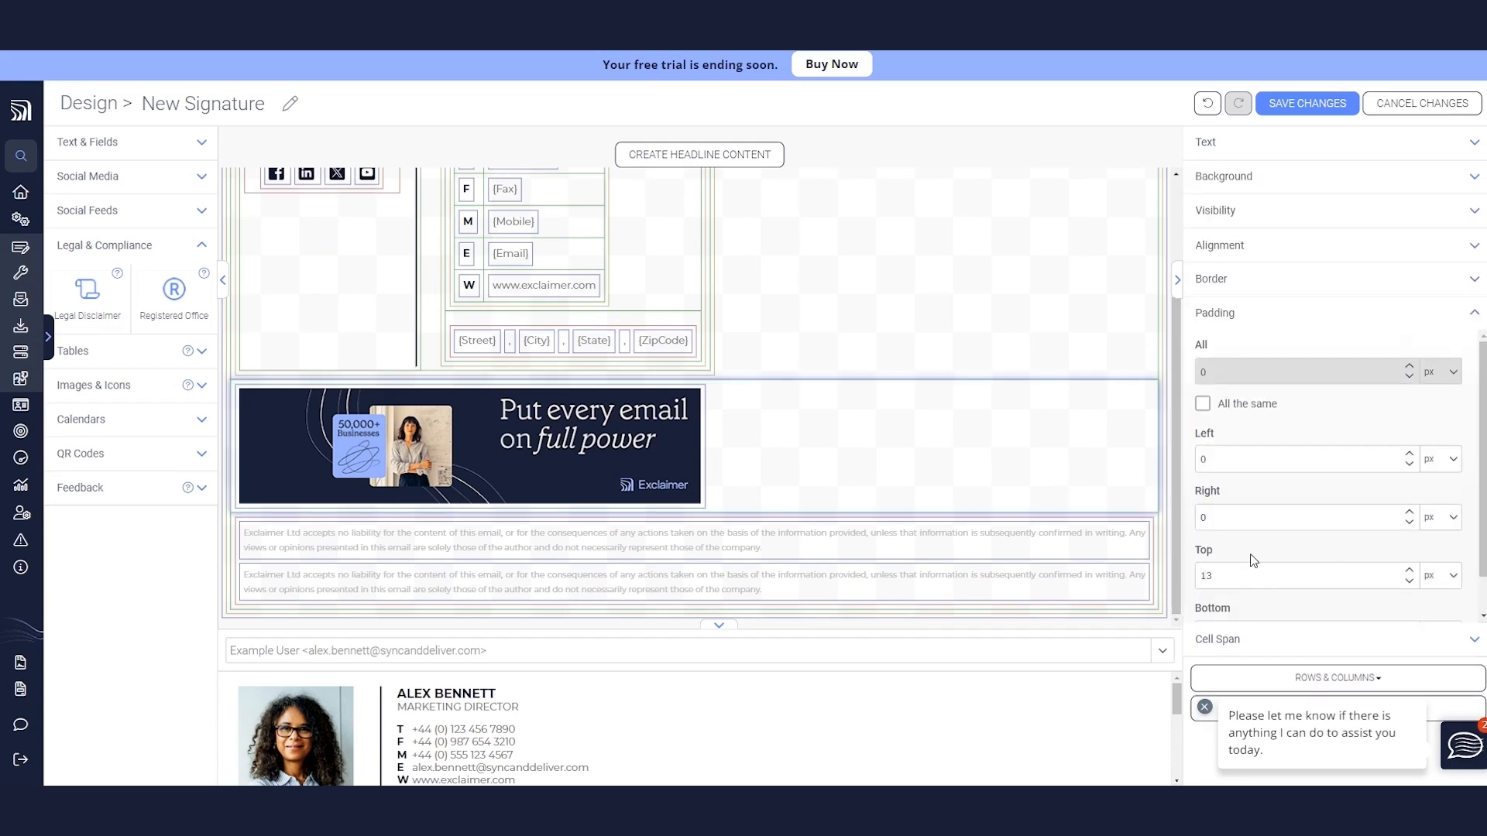
{"action": "left_click", "coordinate": [1157, 539]}
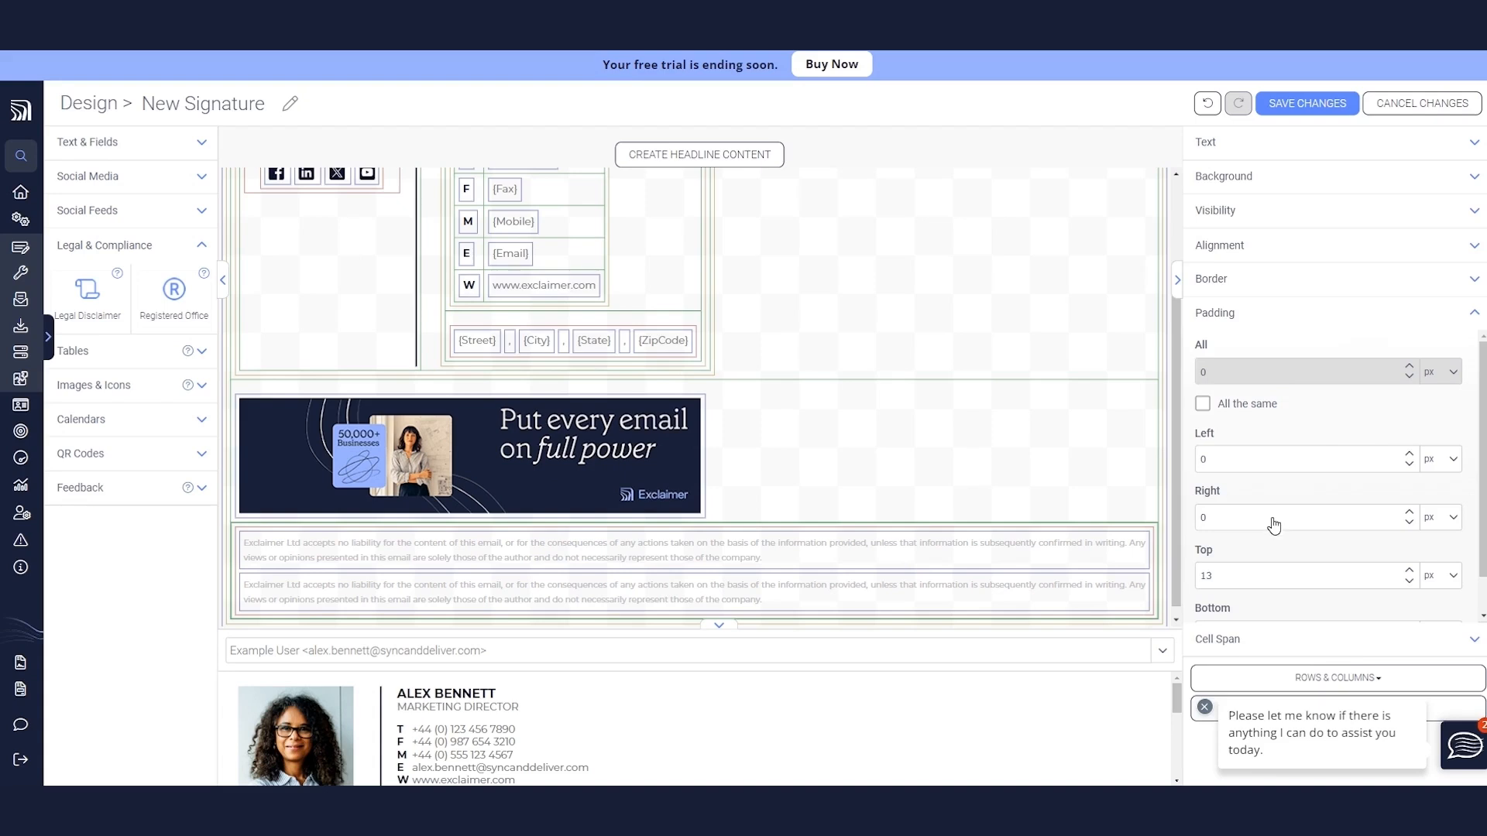
{"action": "left_click", "coordinate": [1239, 567]}
{"action": "left_click", "coordinate": [1202, 404]}
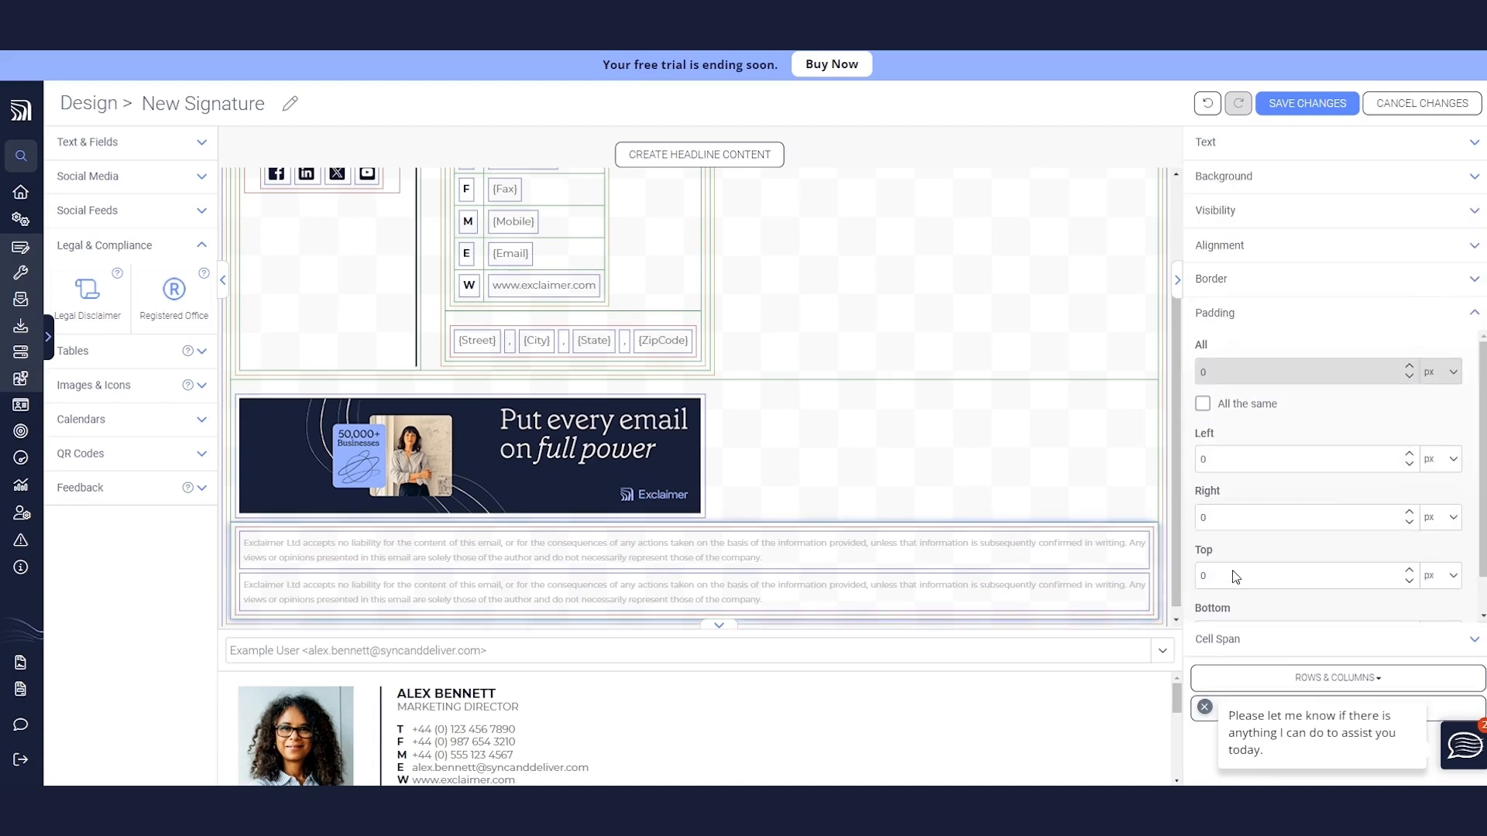
{"action": "type", "text": "13"}
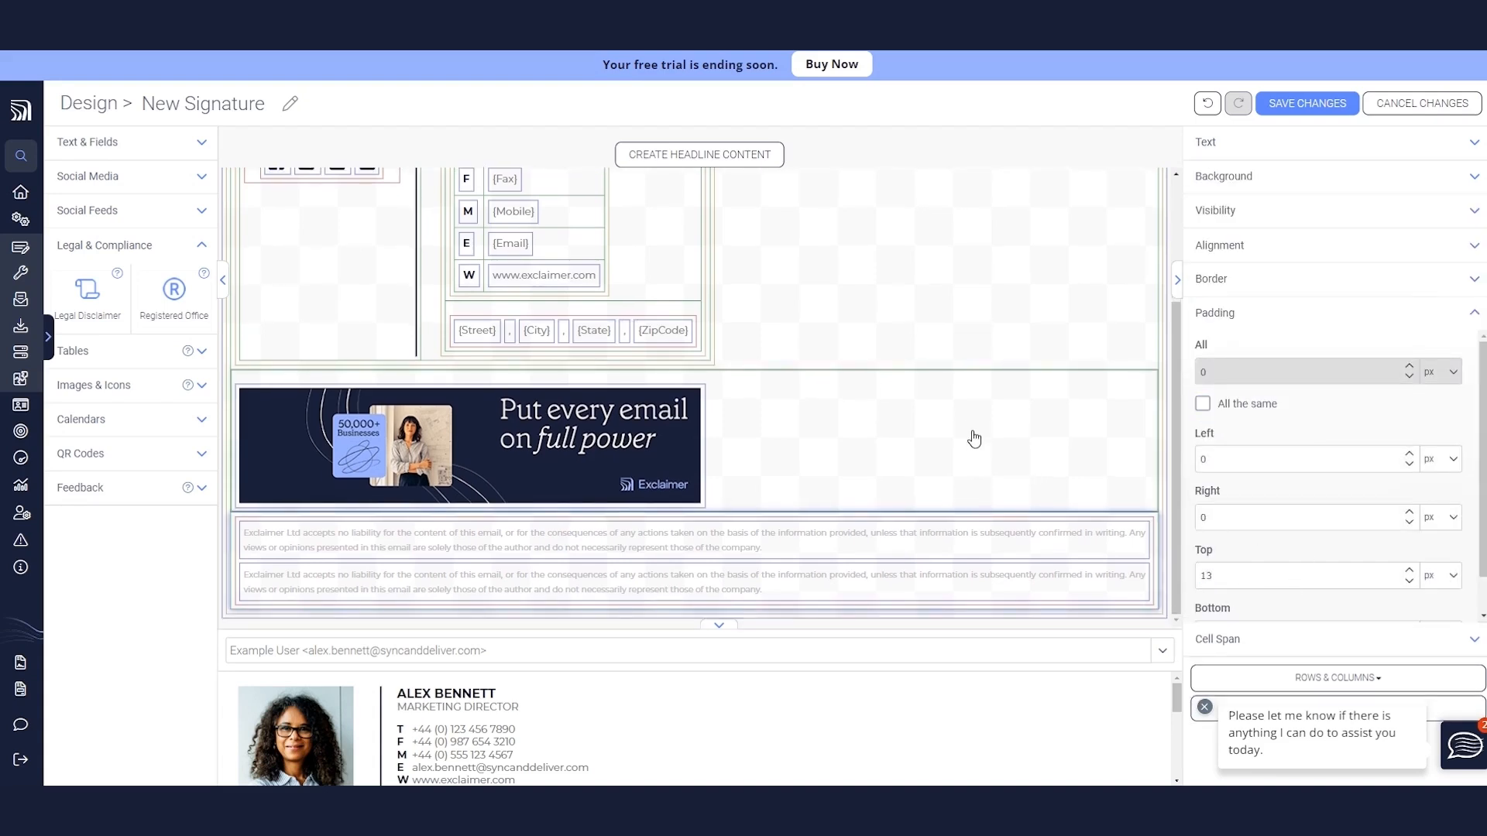
- Set the top padding of the second legal text paragraph to 13 px
{"action": "left_click", "coordinate": [942, 583]}
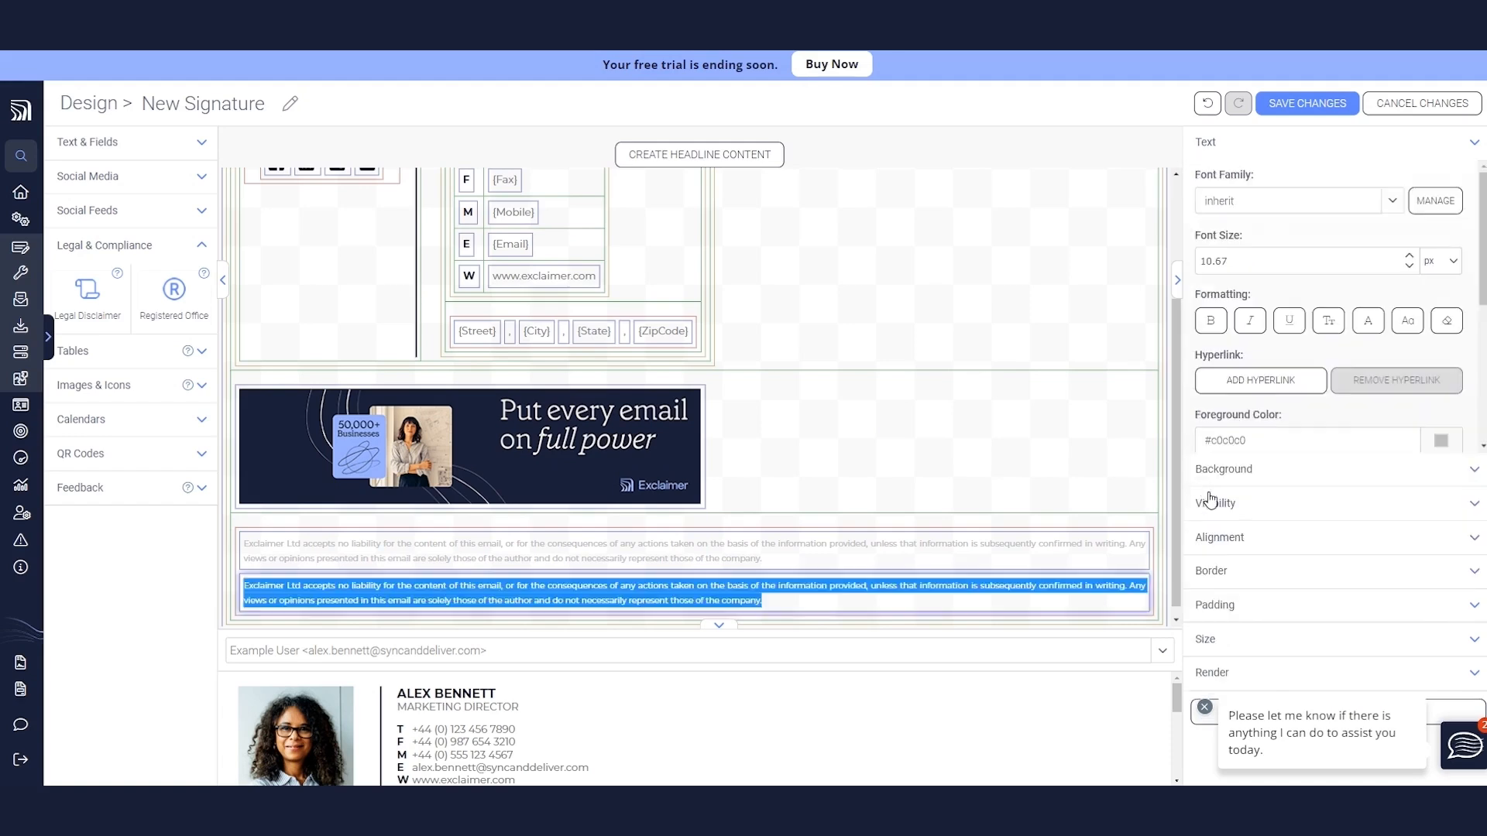
{"action": "left_click", "coordinate": [1225, 609]}
{"action": "left_click", "coordinate": [1202, 404]}
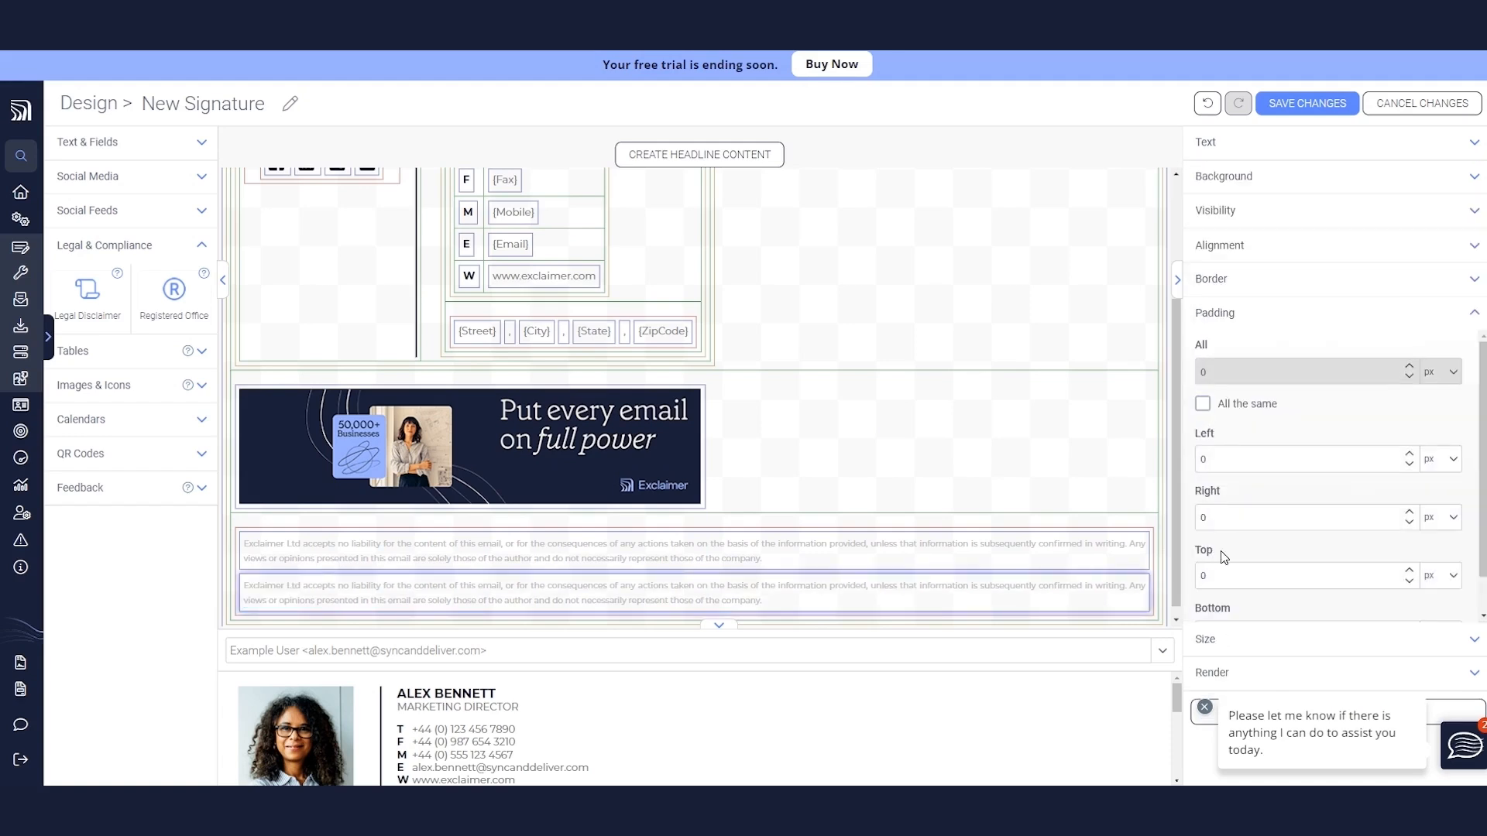
{"action": "scroll", "coordinate": [1232, 569], "scroll_direction": "down", "scroll_amount": 1}
{"action": "double_click", "coordinate": [1232, 533]}
{"action": "type", "text": "13"}
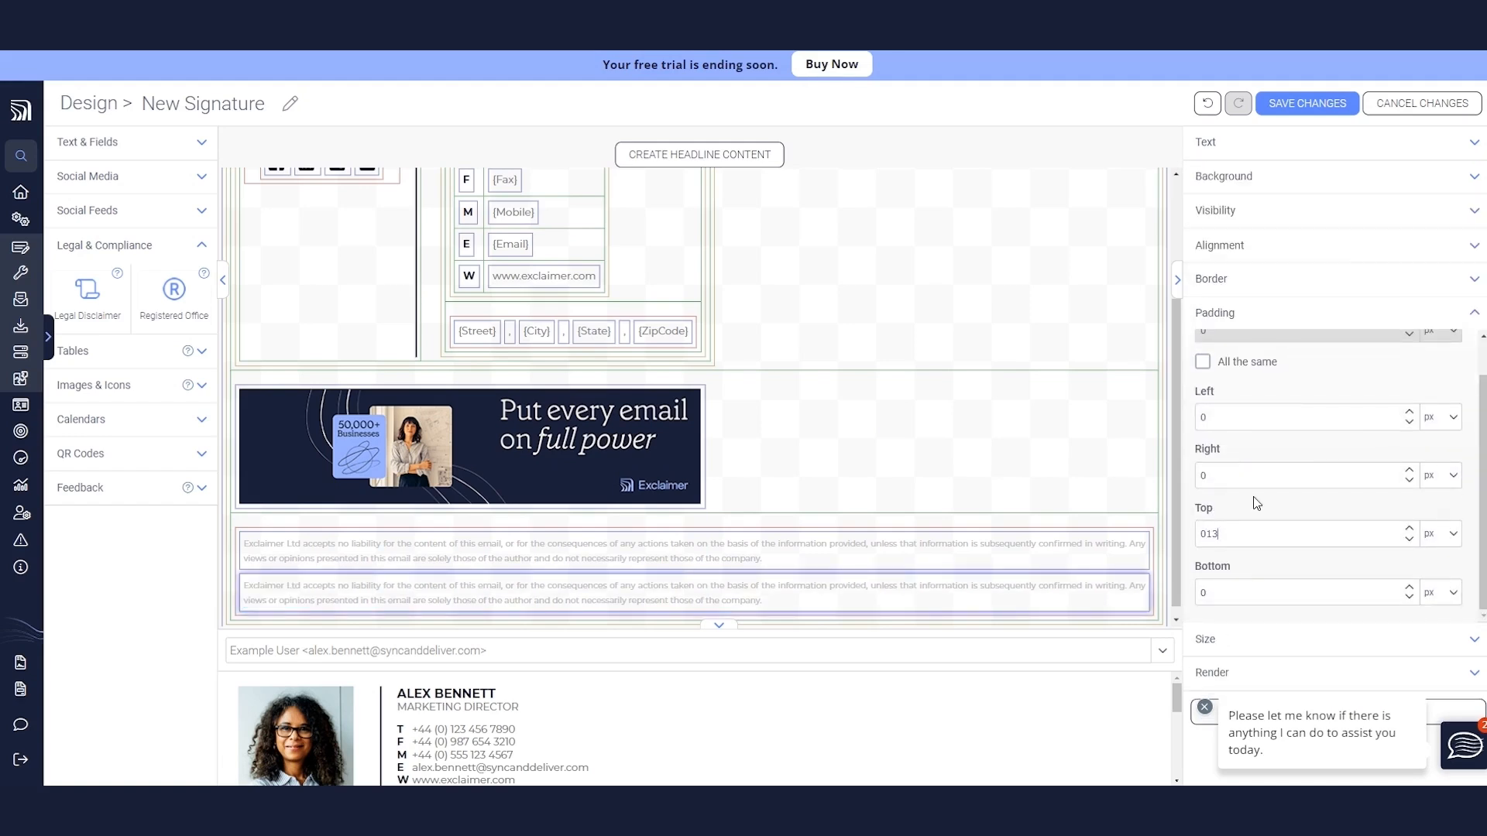
- Enlarge the signature preview and center the table holding the name, job title, contact and address details vertically
{"action": "left_click_drag", "start_coordinate": [978, 631], "coordinate": [968, 472]}
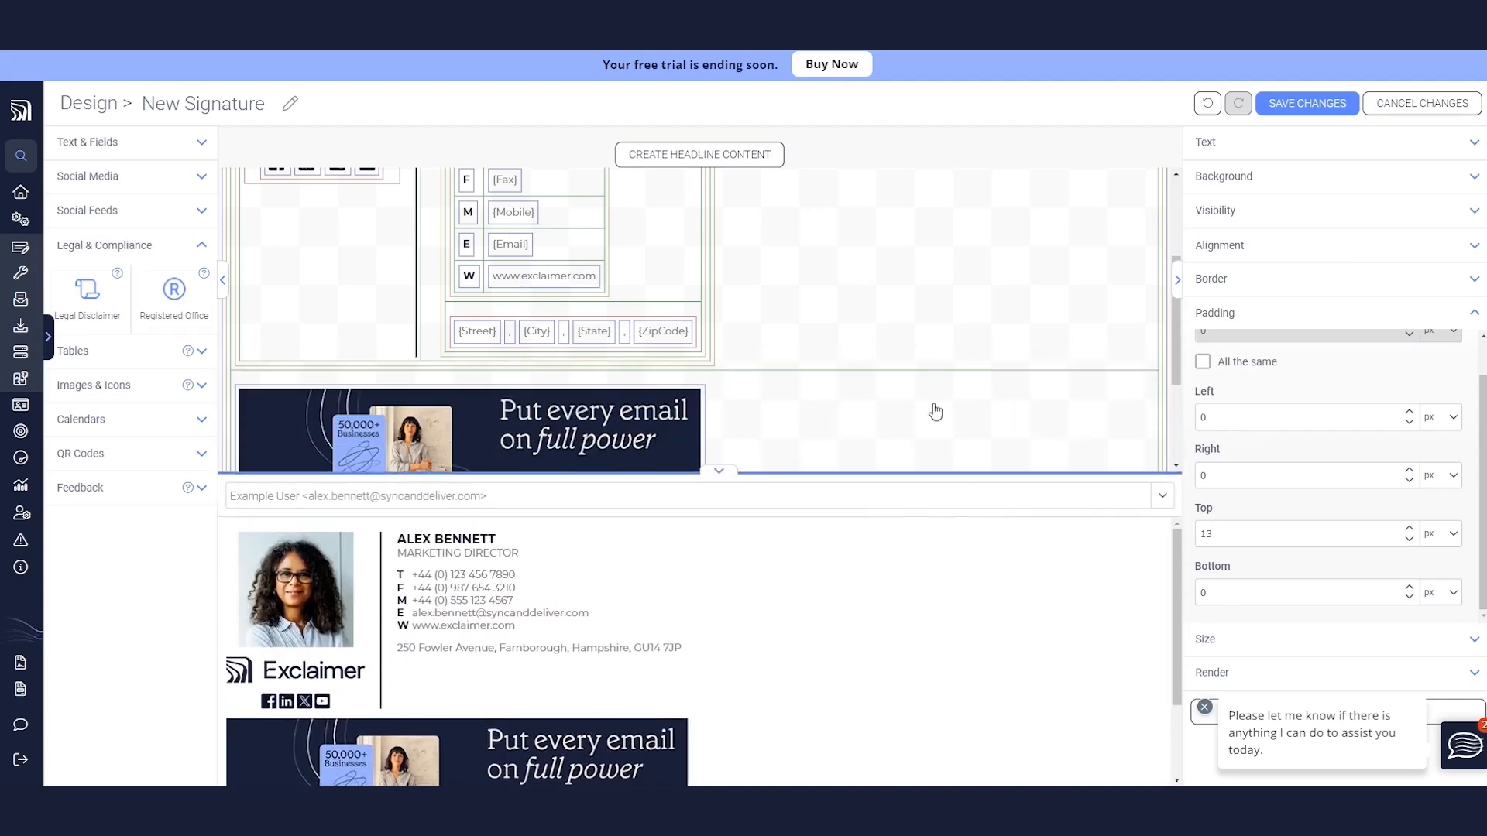
{"action": "scroll", "coordinate": [925, 360], "scroll_direction": "up", "scroll_amount": 5}
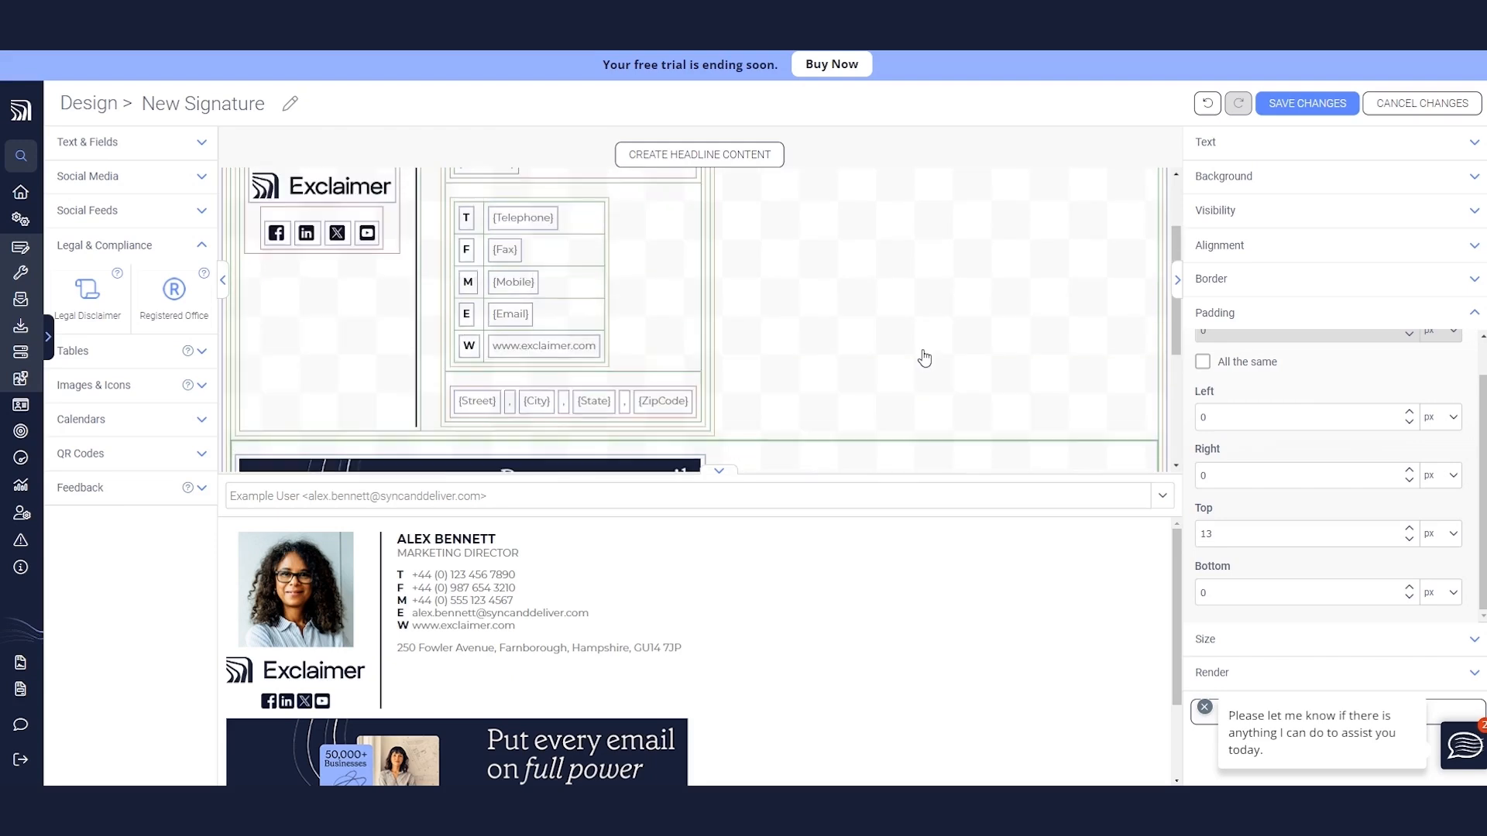
{"action": "left_click", "coordinate": [448, 304]}
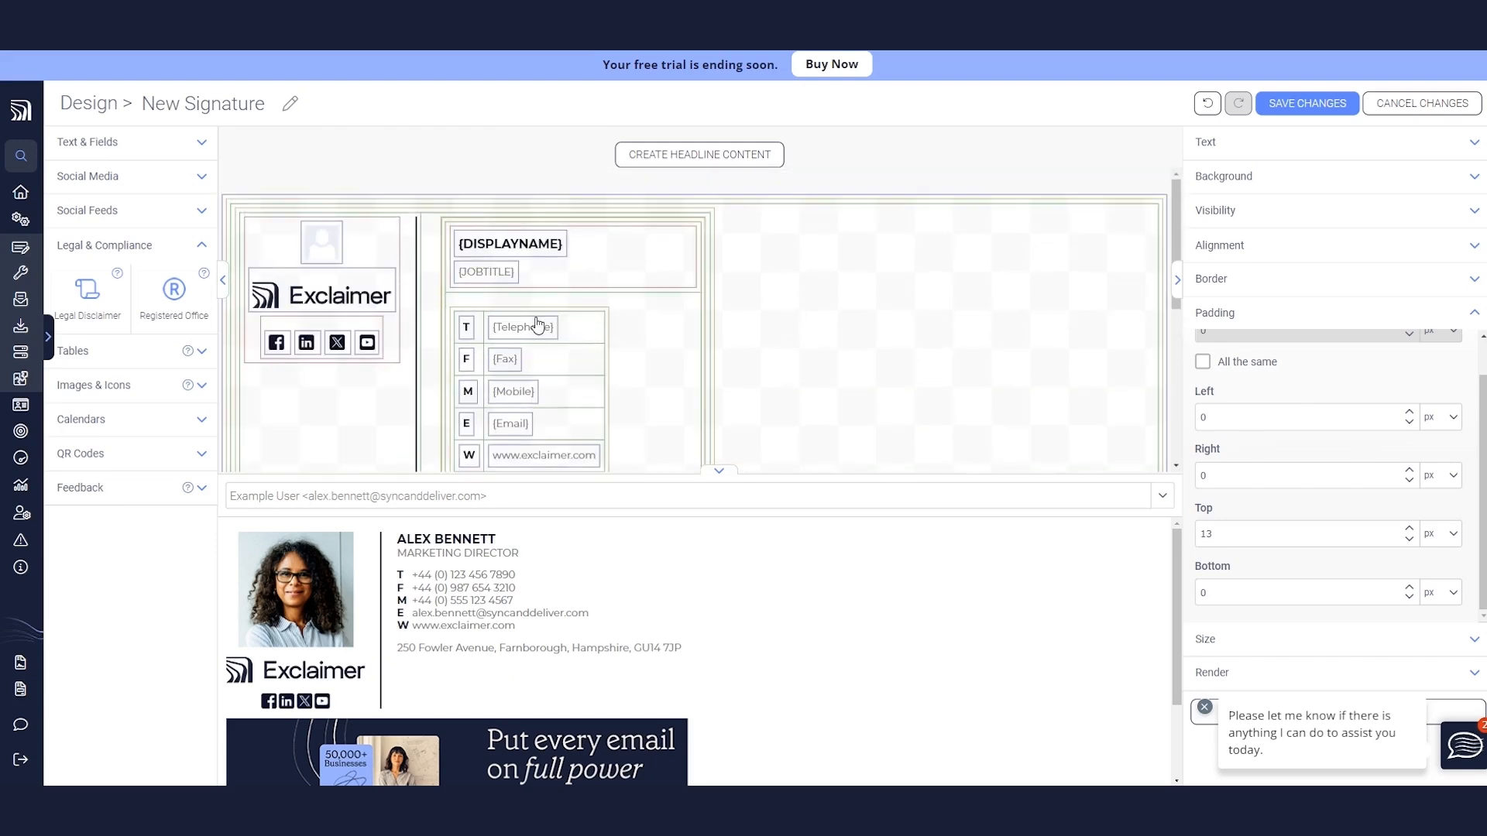
{"action": "left_click", "coordinate": [1252, 496]}
{"action": "left_click", "coordinate": [1329, 423]}
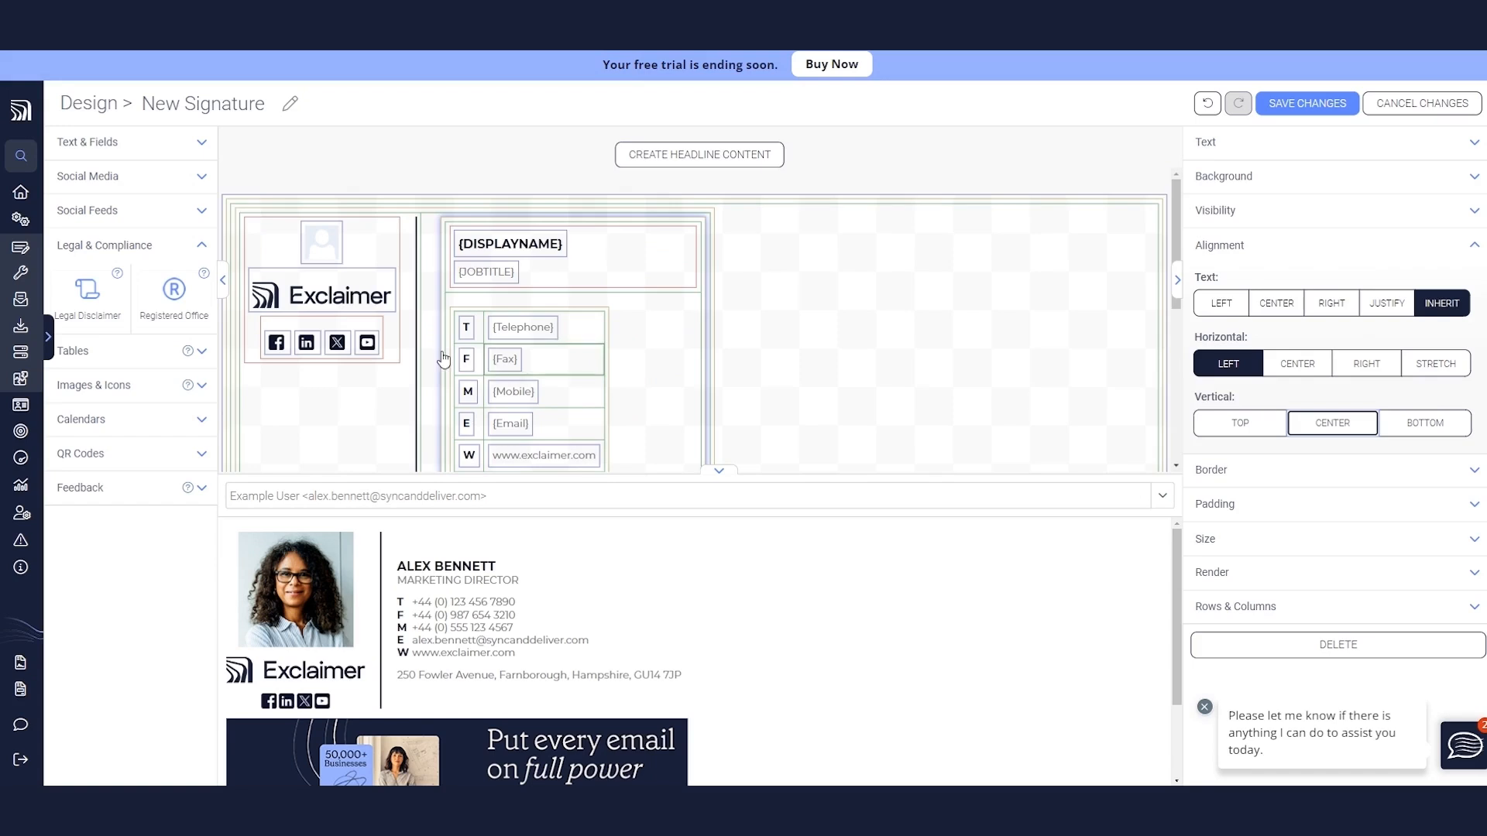
- Center the group containing the photo, logo and social icons vertically in its cell
{"action": "left_click", "coordinate": [395, 355]}
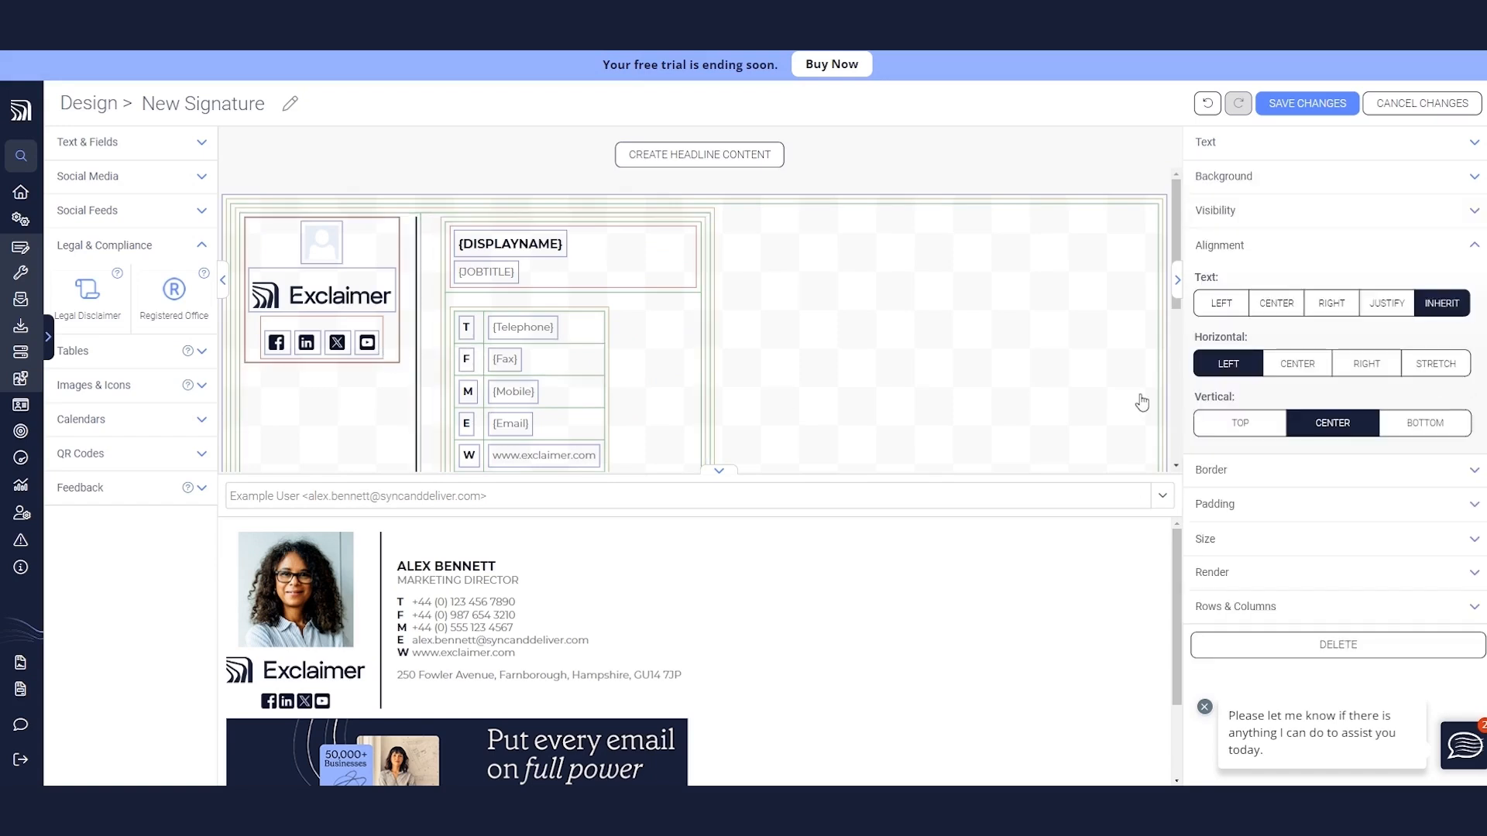
{"action": "left_click", "coordinate": [1256, 571]}
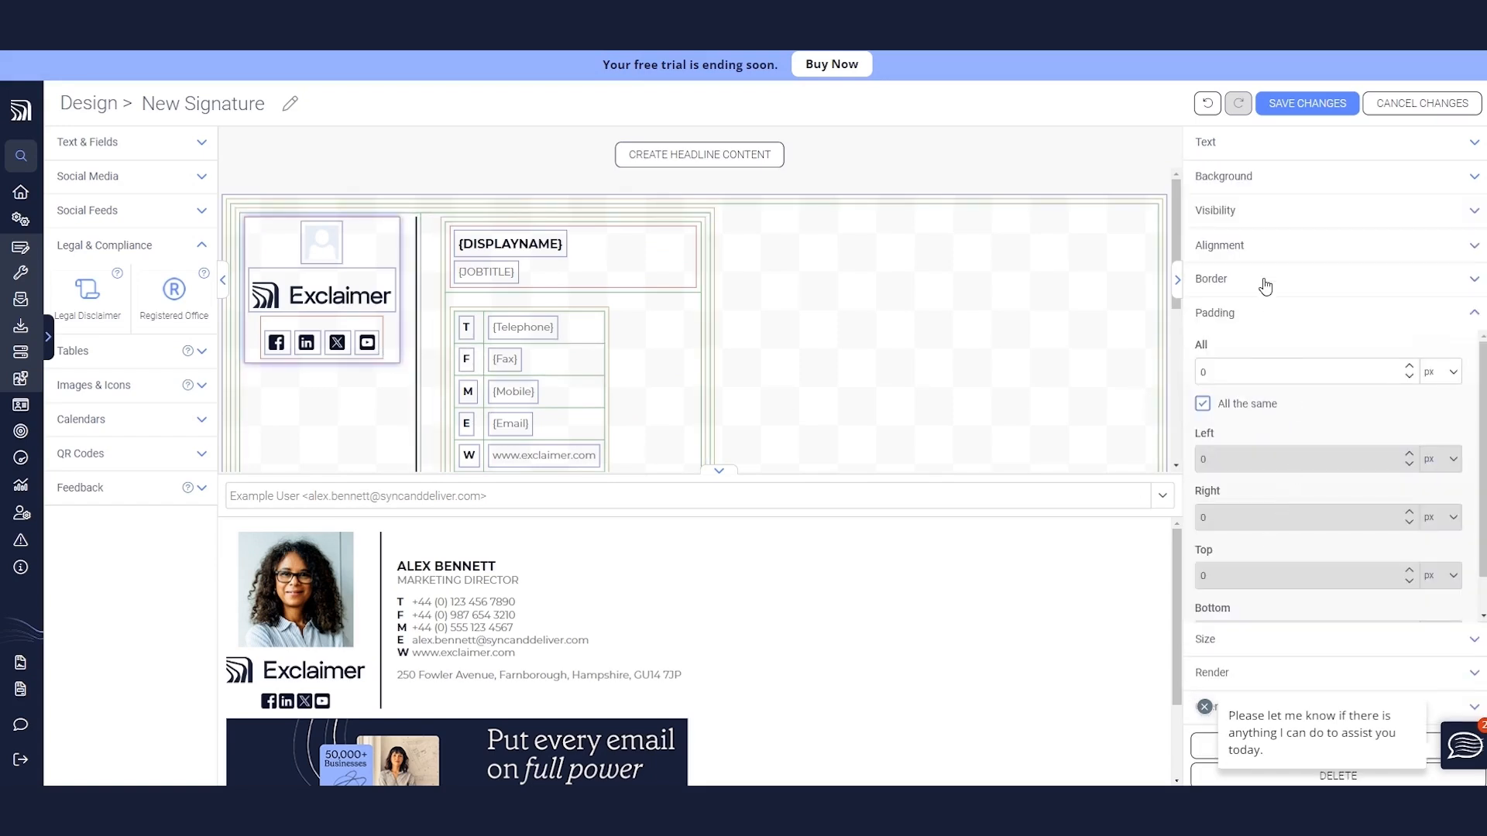
{"action": "left_click", "coordinate": [1267, 250]}
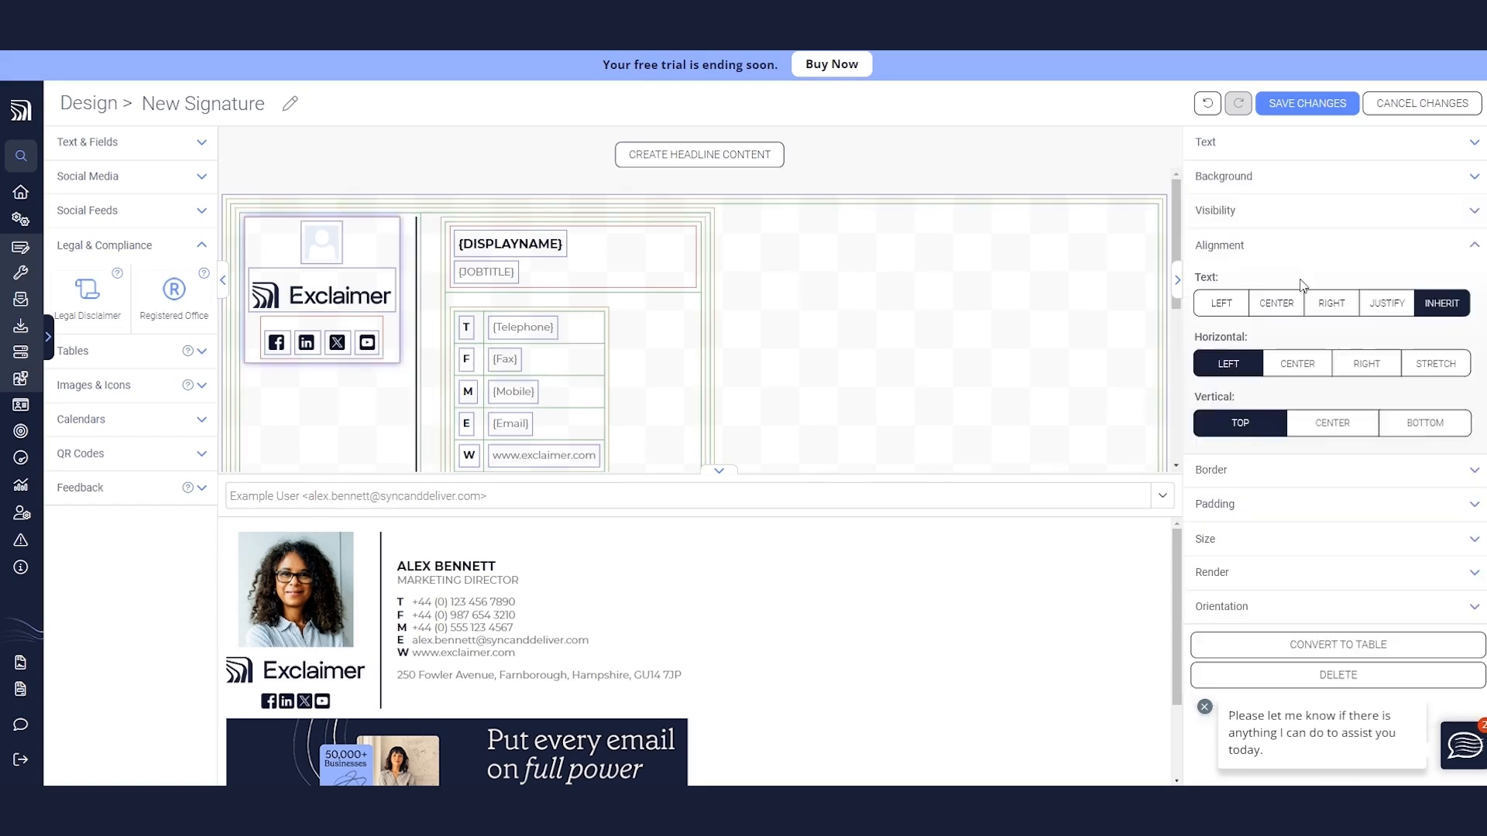
{"action": "left_click", "coordinate": [1331, 423]}
{"action": "left_click", "coordinate": [306, 394]}
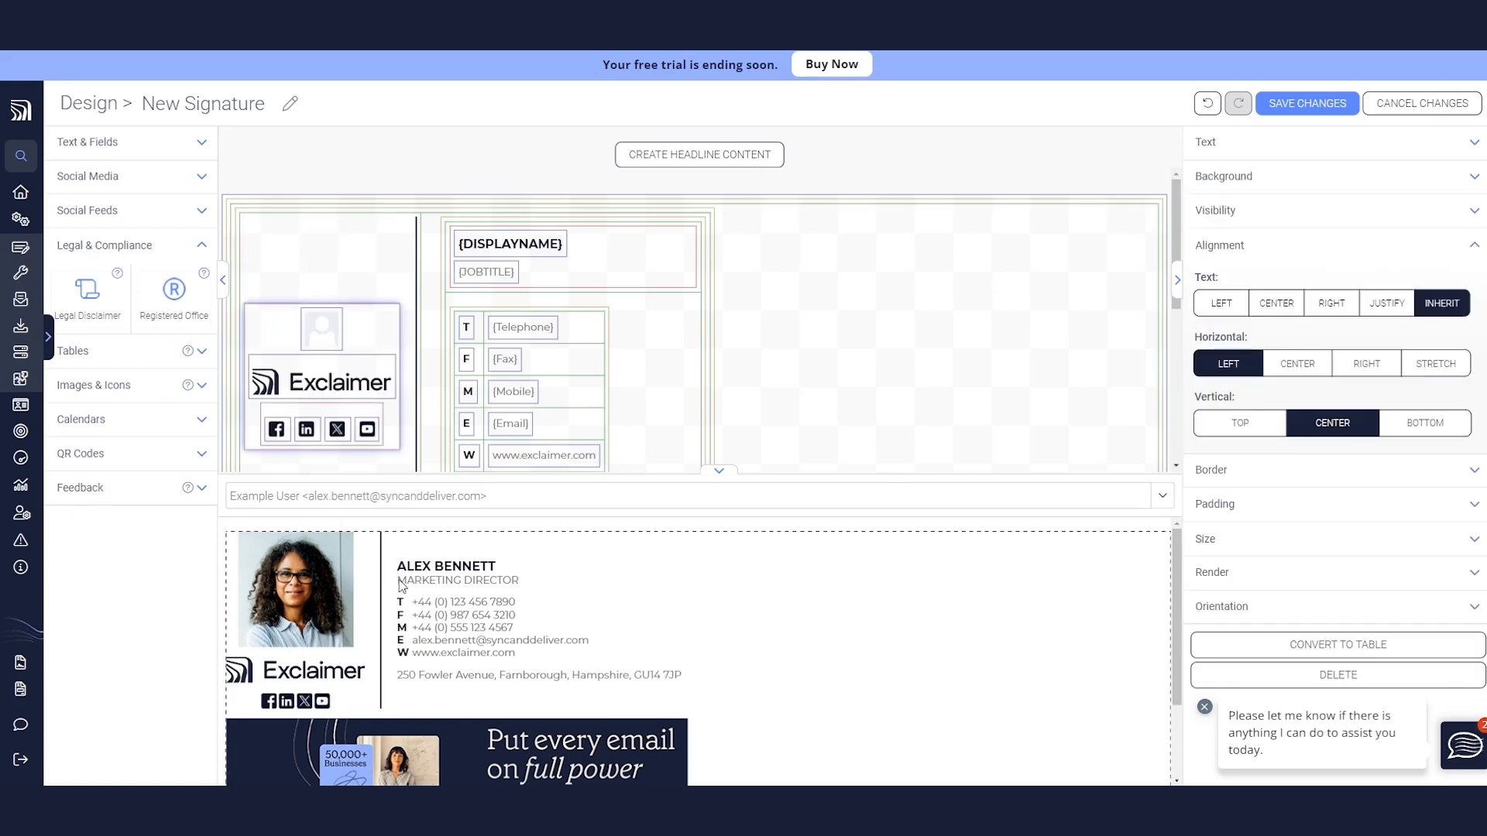
- Set the outermost table's top and bottom padding to 13 px each and enlarge the preview to show the full signature
{"action": "scroll", "coordinate": [725, 335], "scroll_direction": "down", "scroll_amount": 3}
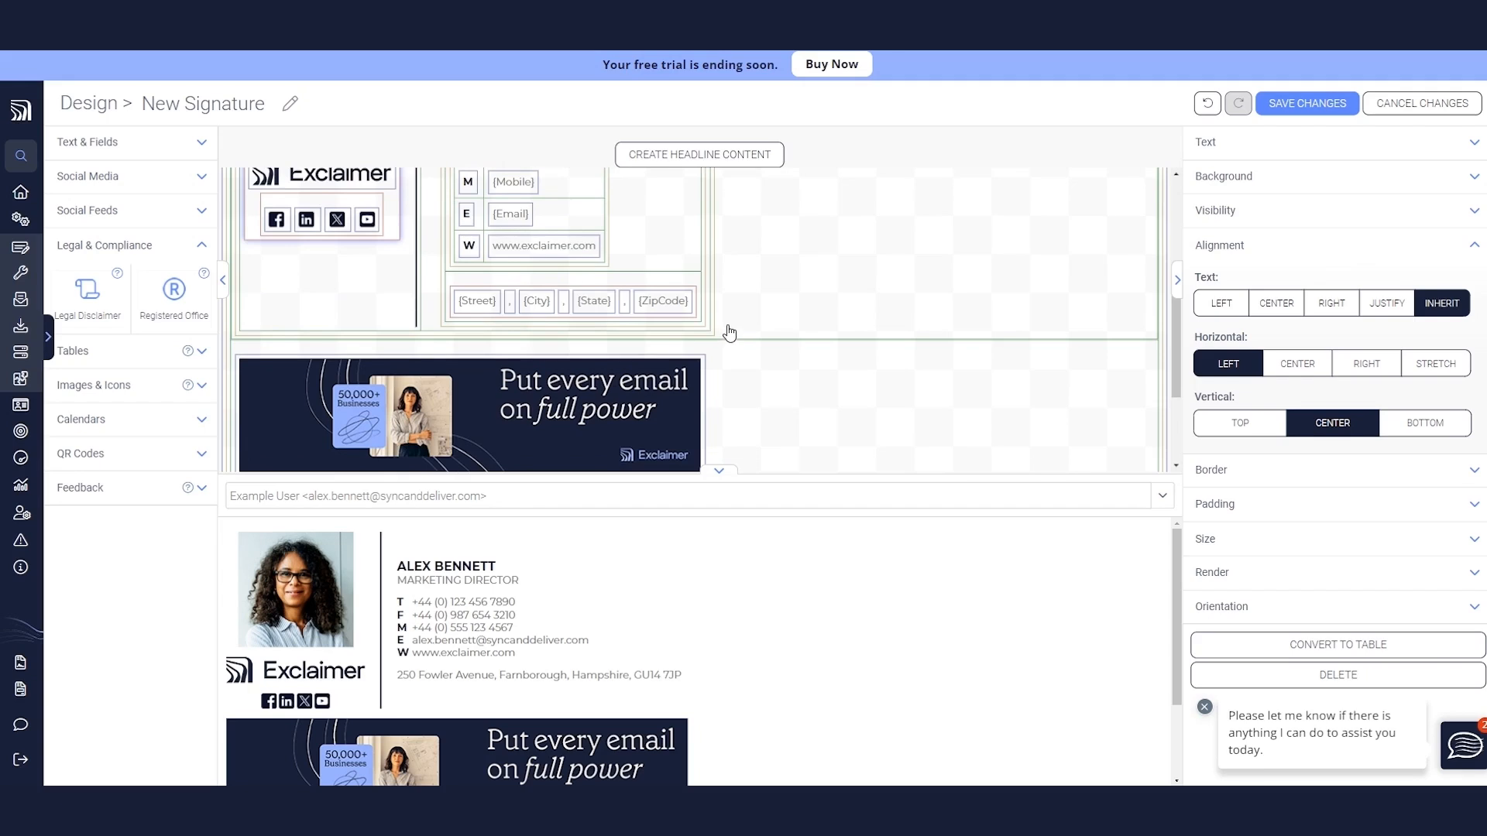
{"action": "scroll", "coordinate": [729, 333], "scroll_direction": "down", "scroll_amount": 2}
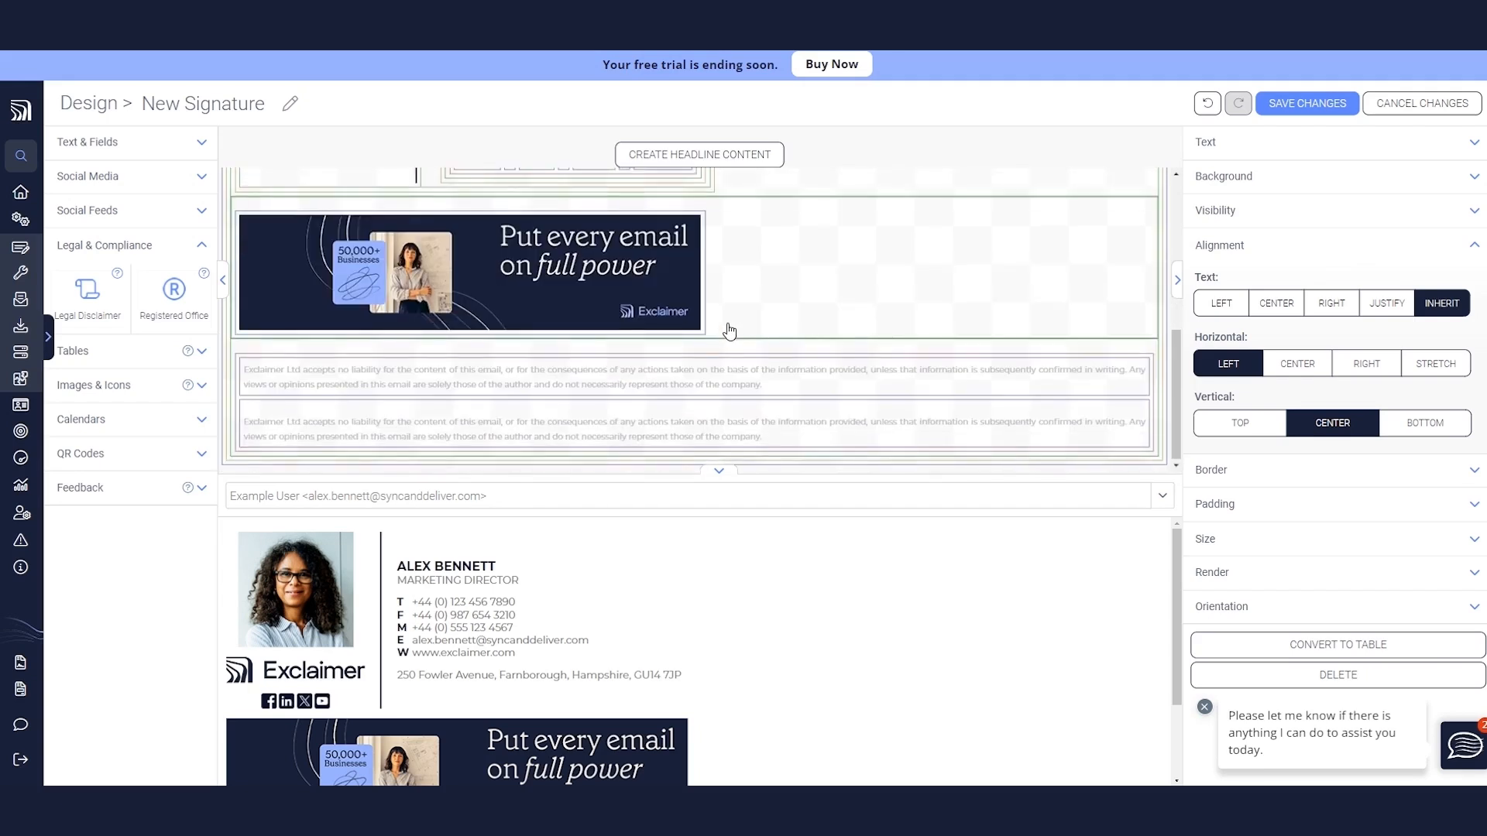
{"action": "scroll", "coordinate": [729, 333], "scroll_direction": "up", "scroll_amount": 5}
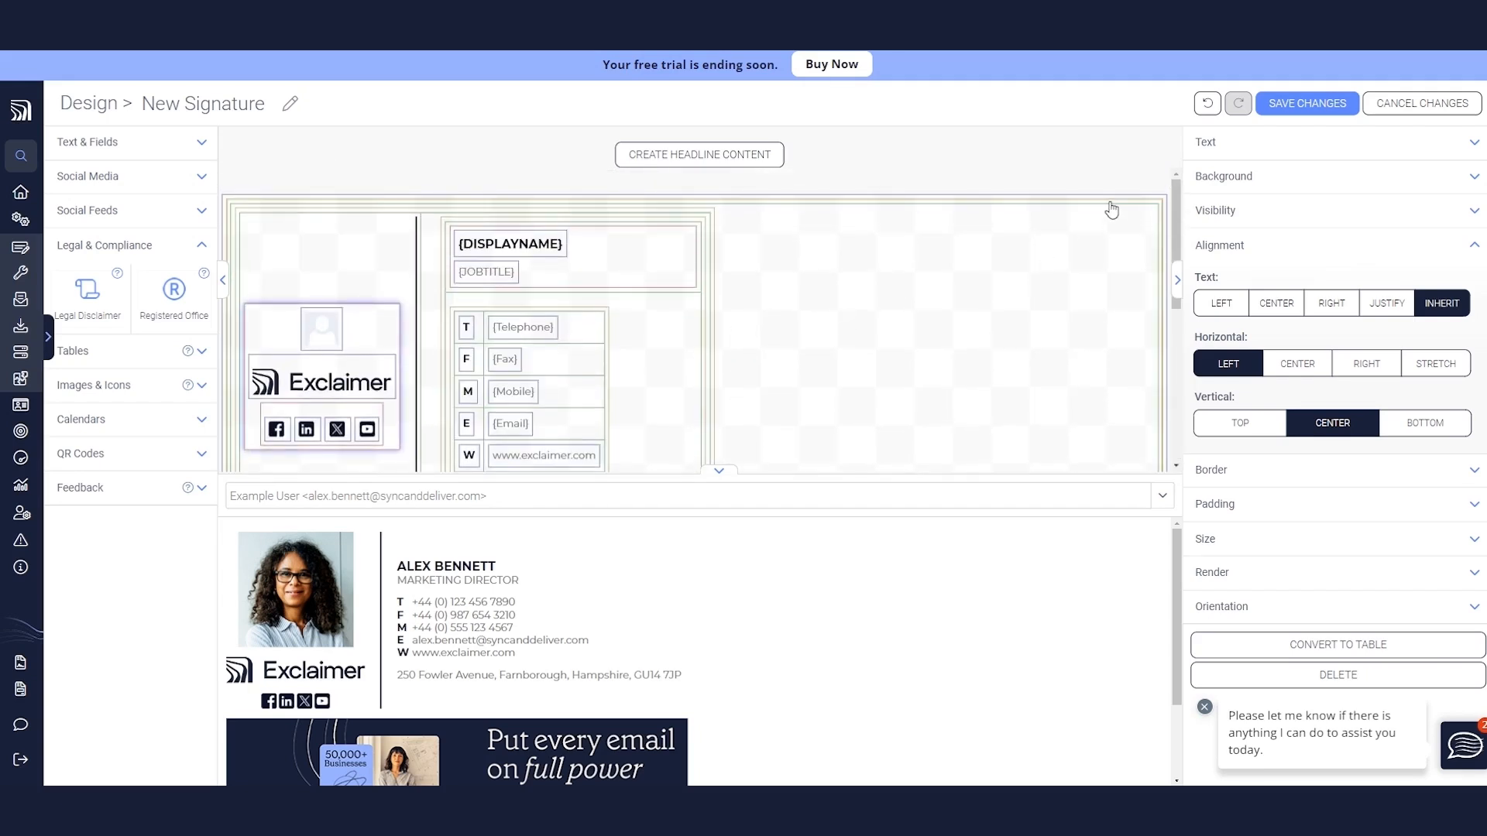
{"action": "left_click", "coordinate": [1116, 208]}
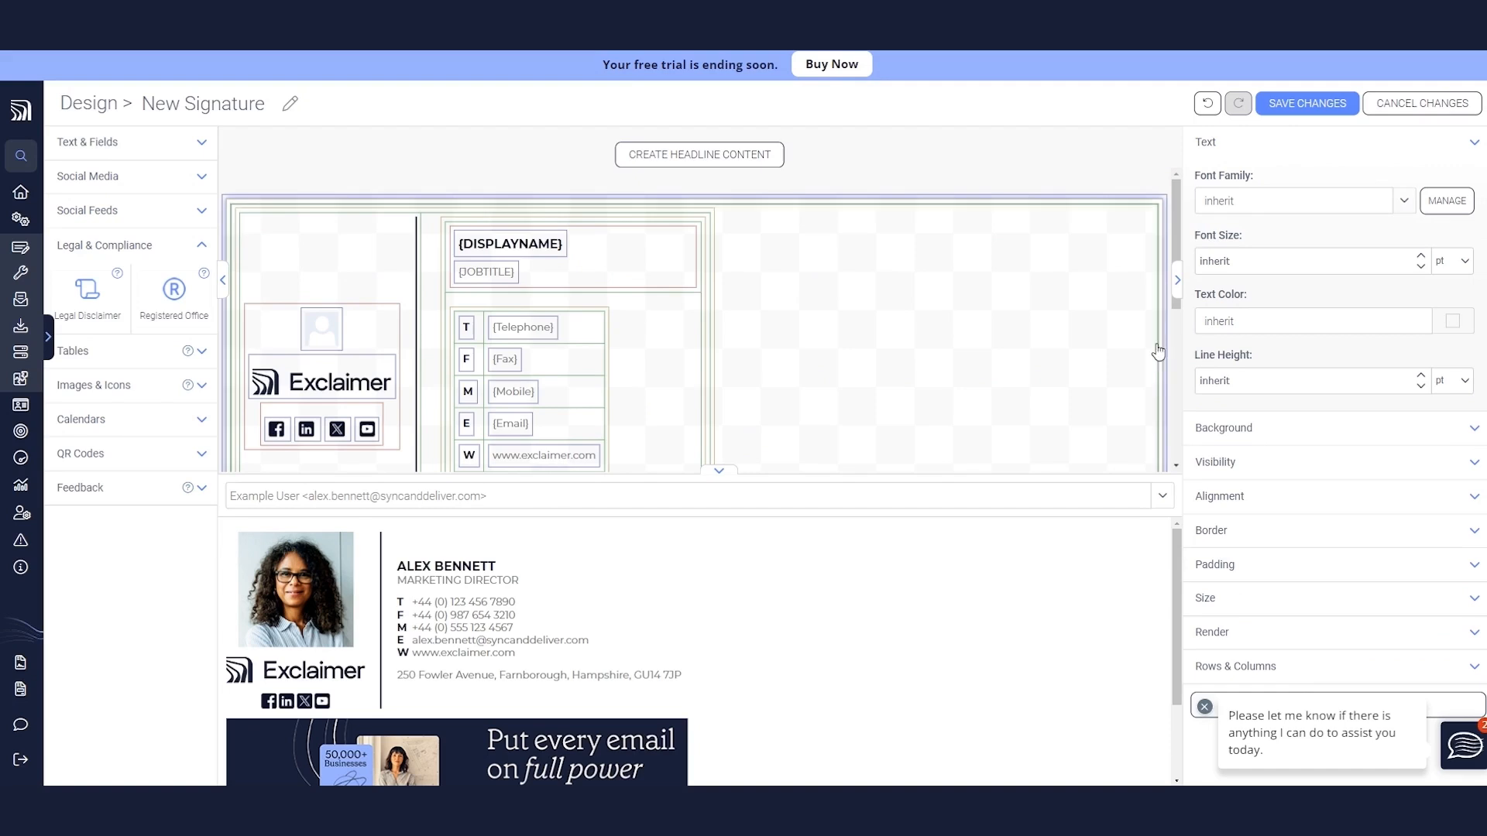
{"action": "left_click", "coordinate": [1257, 571]}
{"action": "double_click", "coordinate": [1204, 432]}
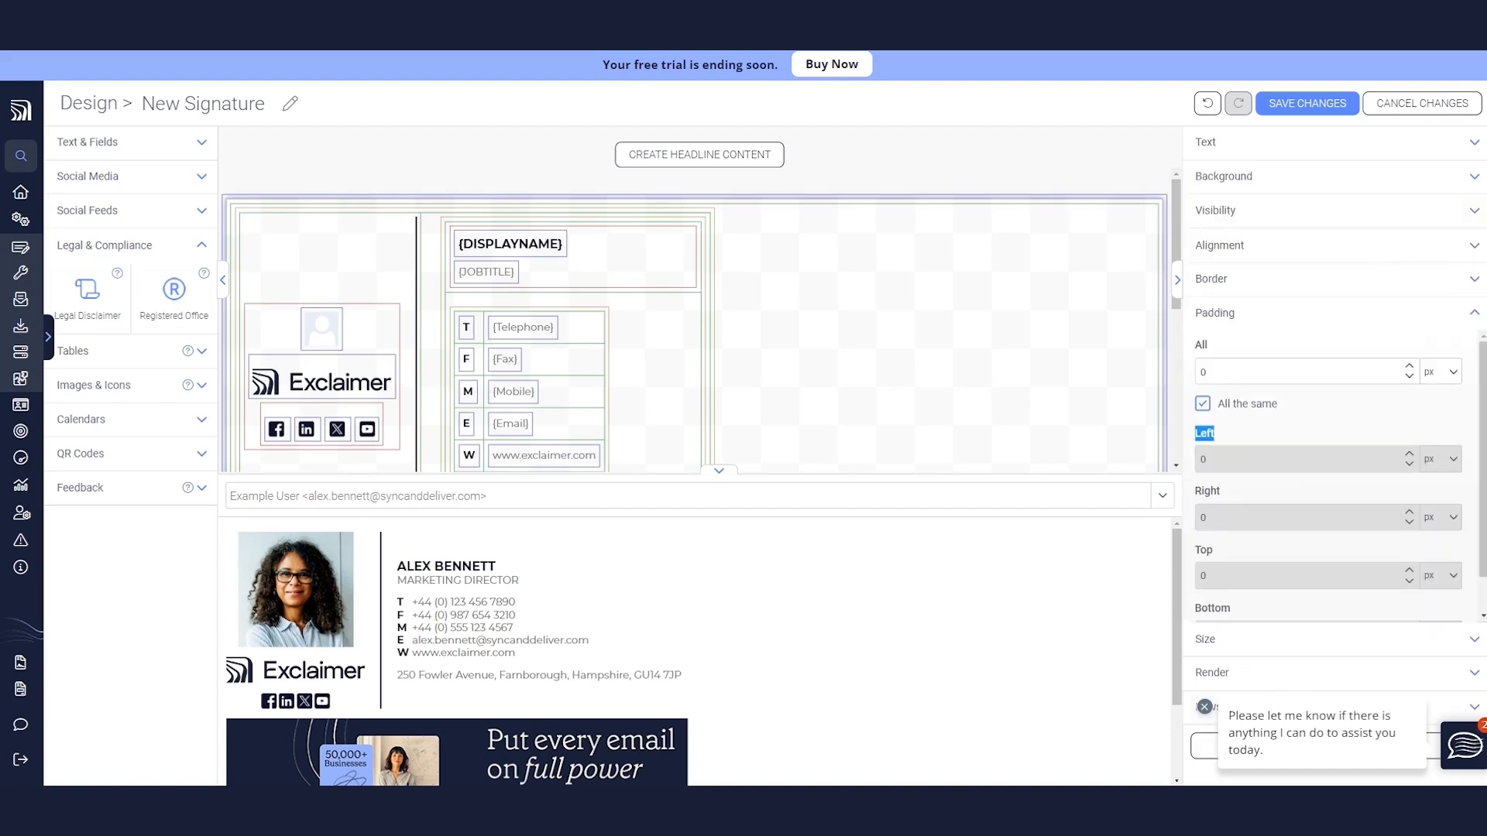
{"action": "scroll", "coordinate": [1336, 347], "scroll_direction": "down", "scroll_amount": 1}
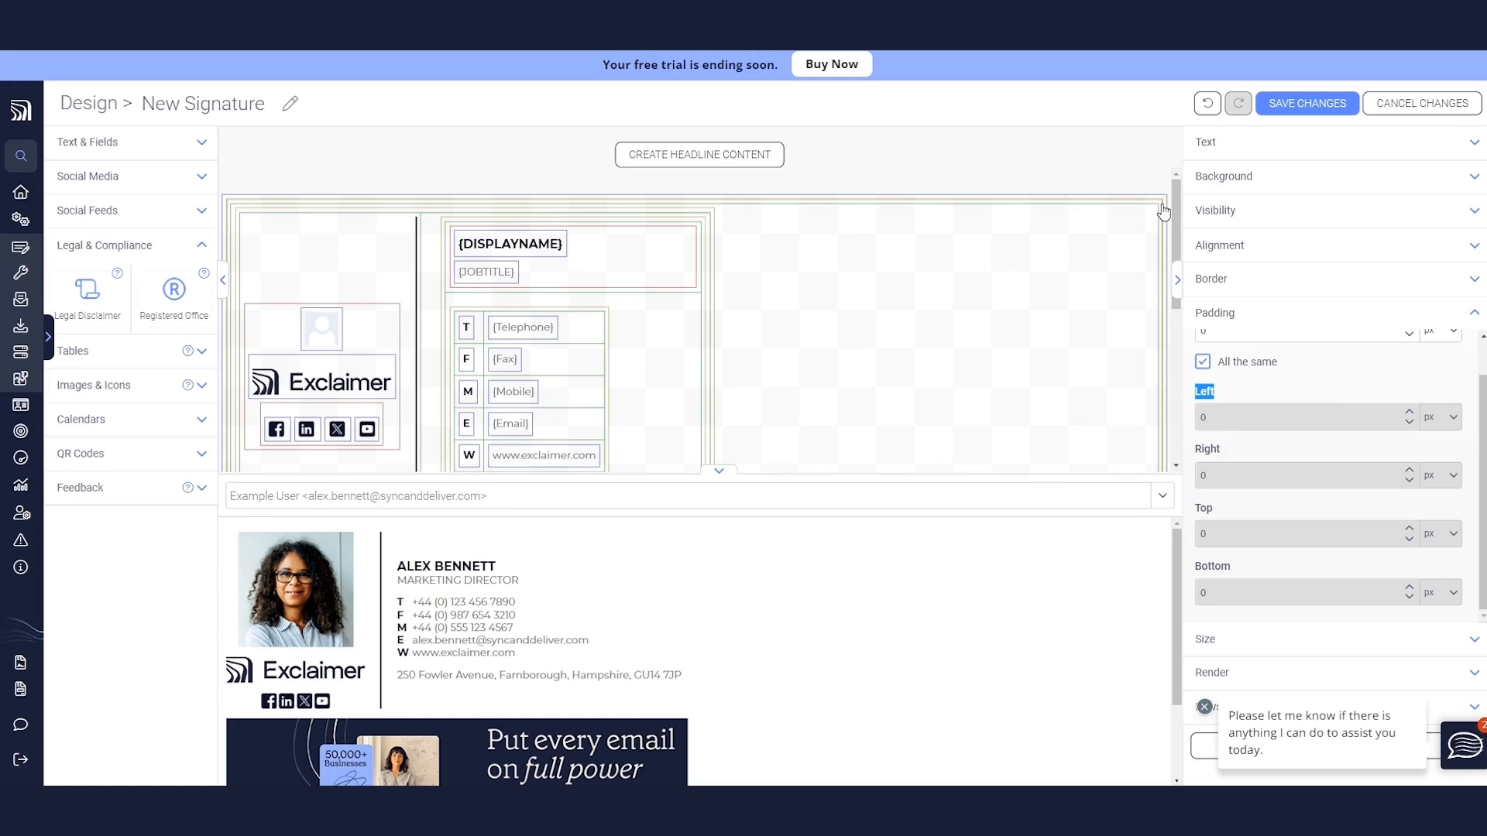
{"action": "left_click", "coordinate": [1203, 364]}
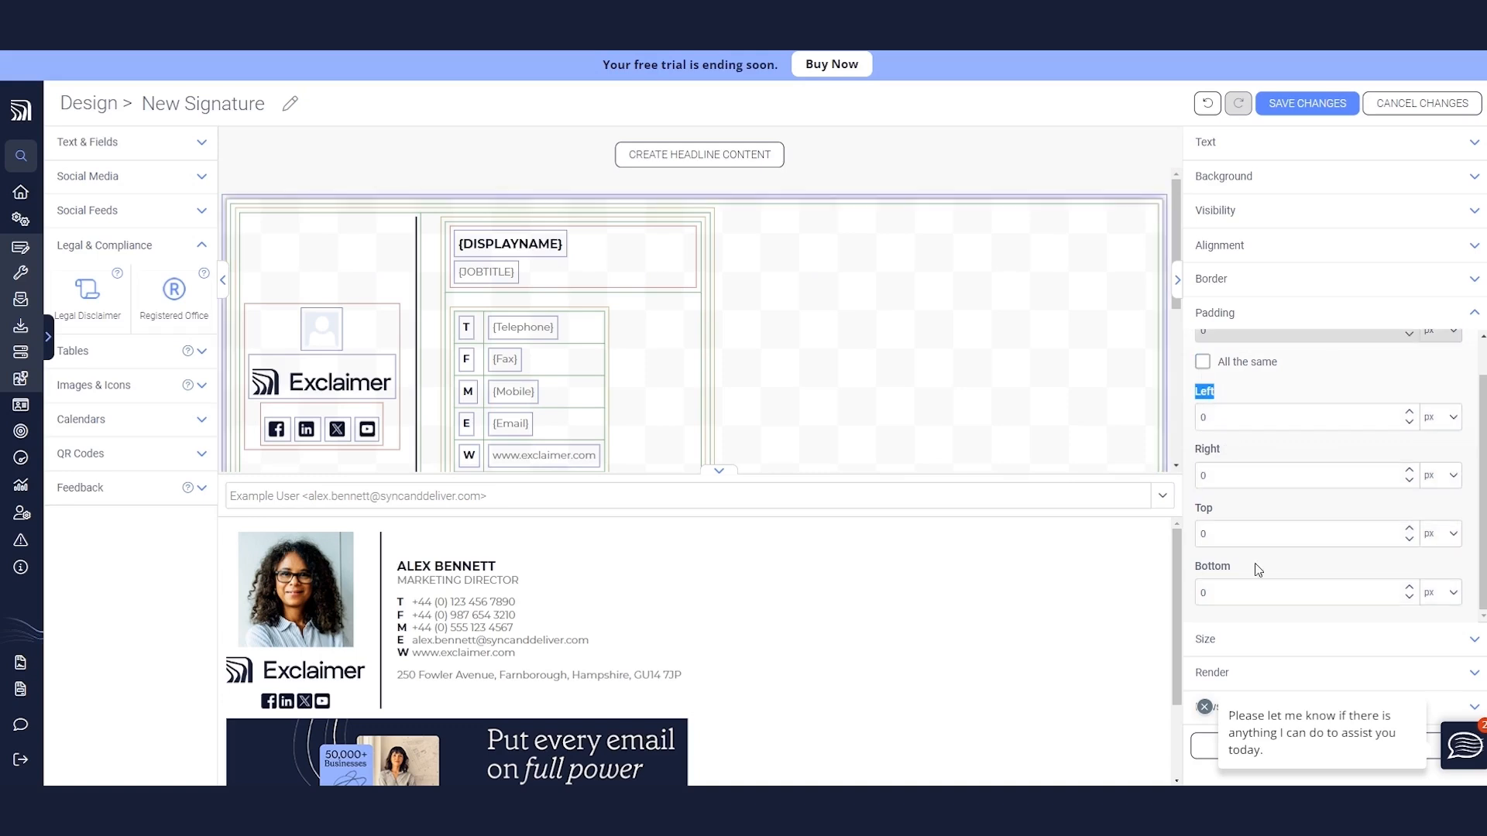
{"action": "left_click", "coordinate": [1238, 533]}
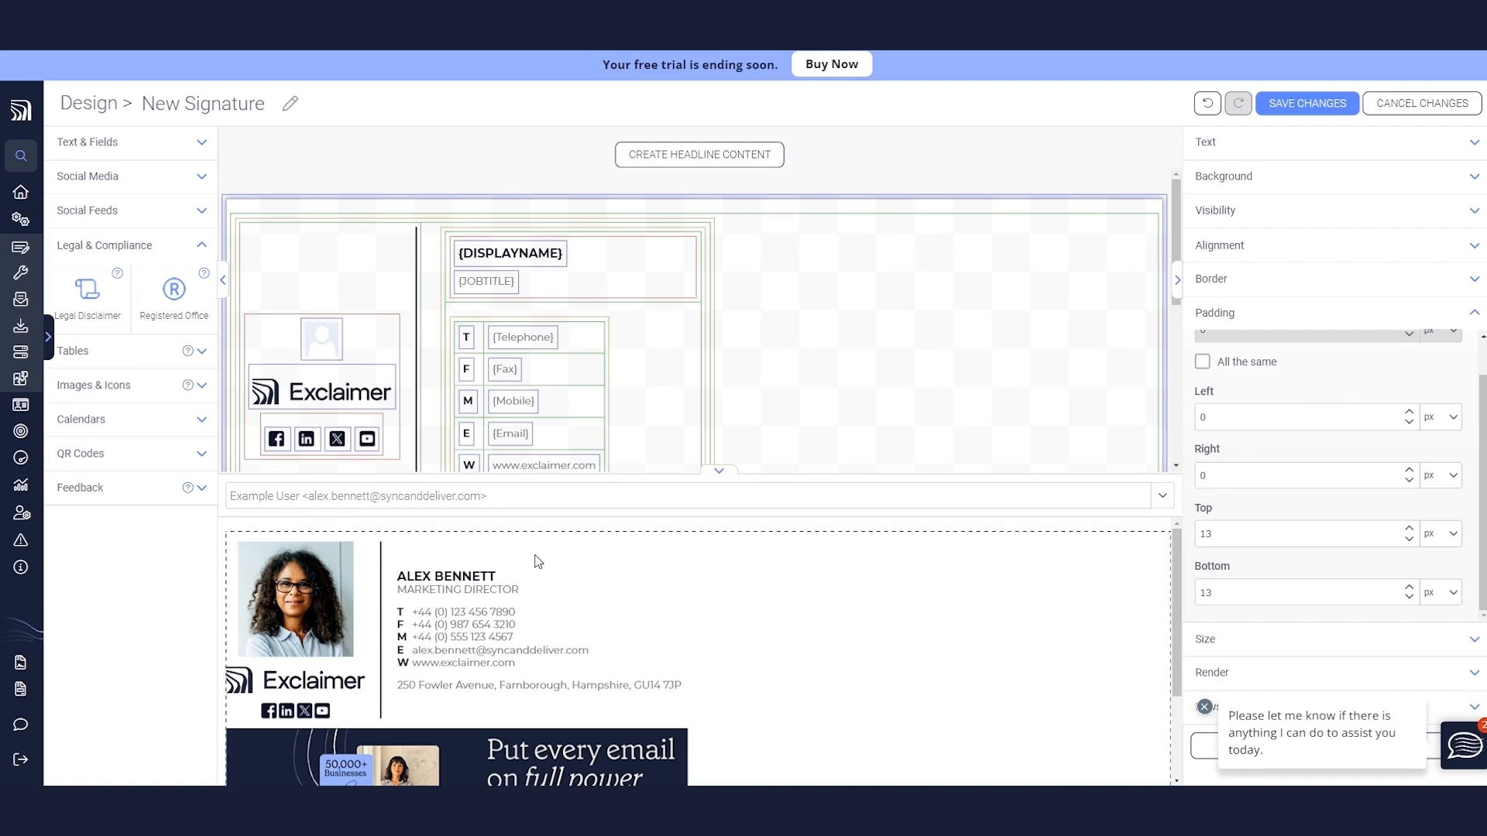
{"action": "scroll", "coordinate": [539, 560], "scroll_direction": "down", "scroll_amount": 2}
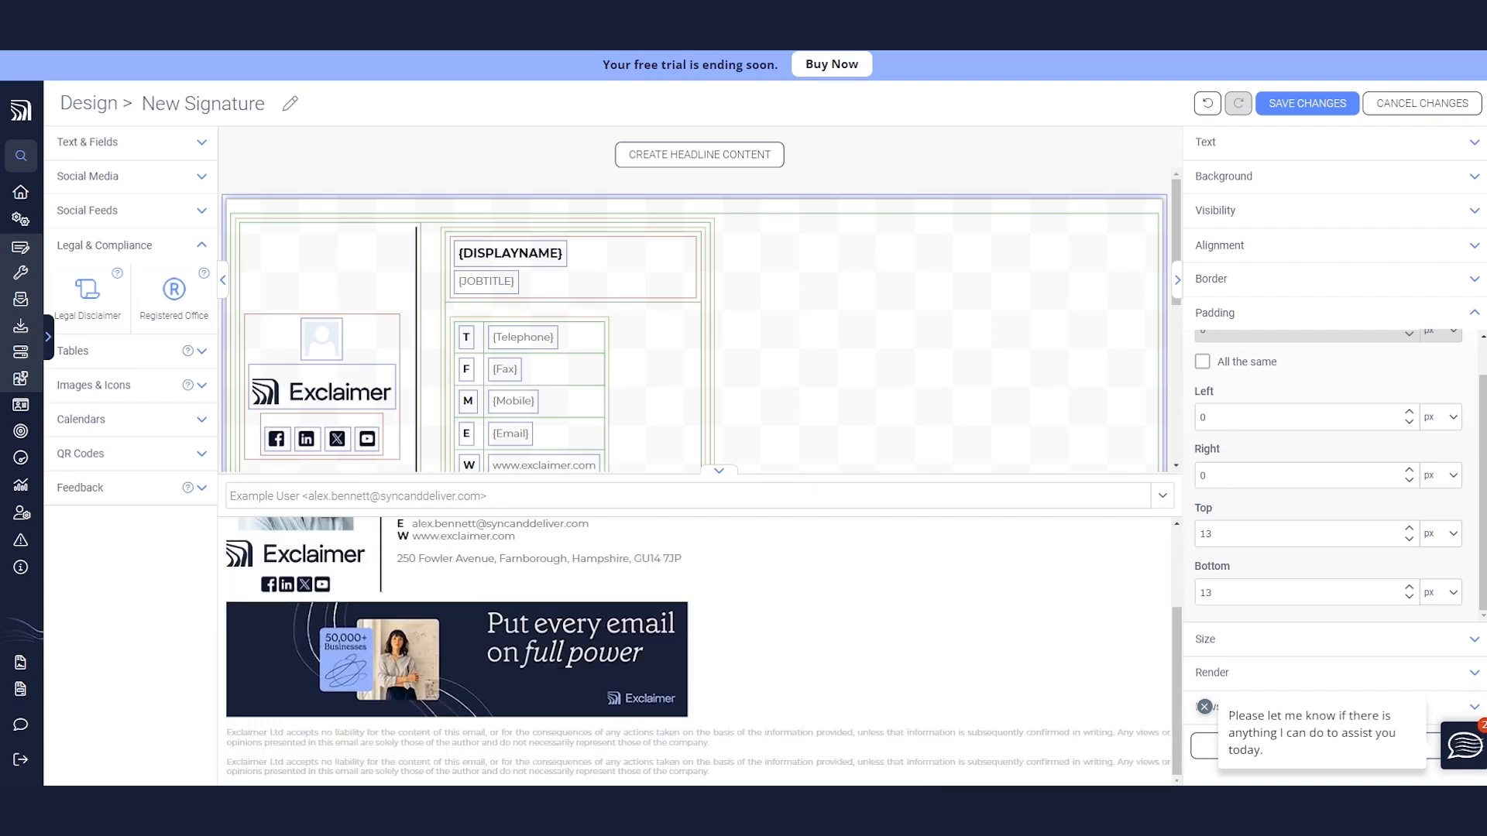
{"action": "left_click_drag", "start_coordinate": [813, 475], "coordinate": [860, 333]}
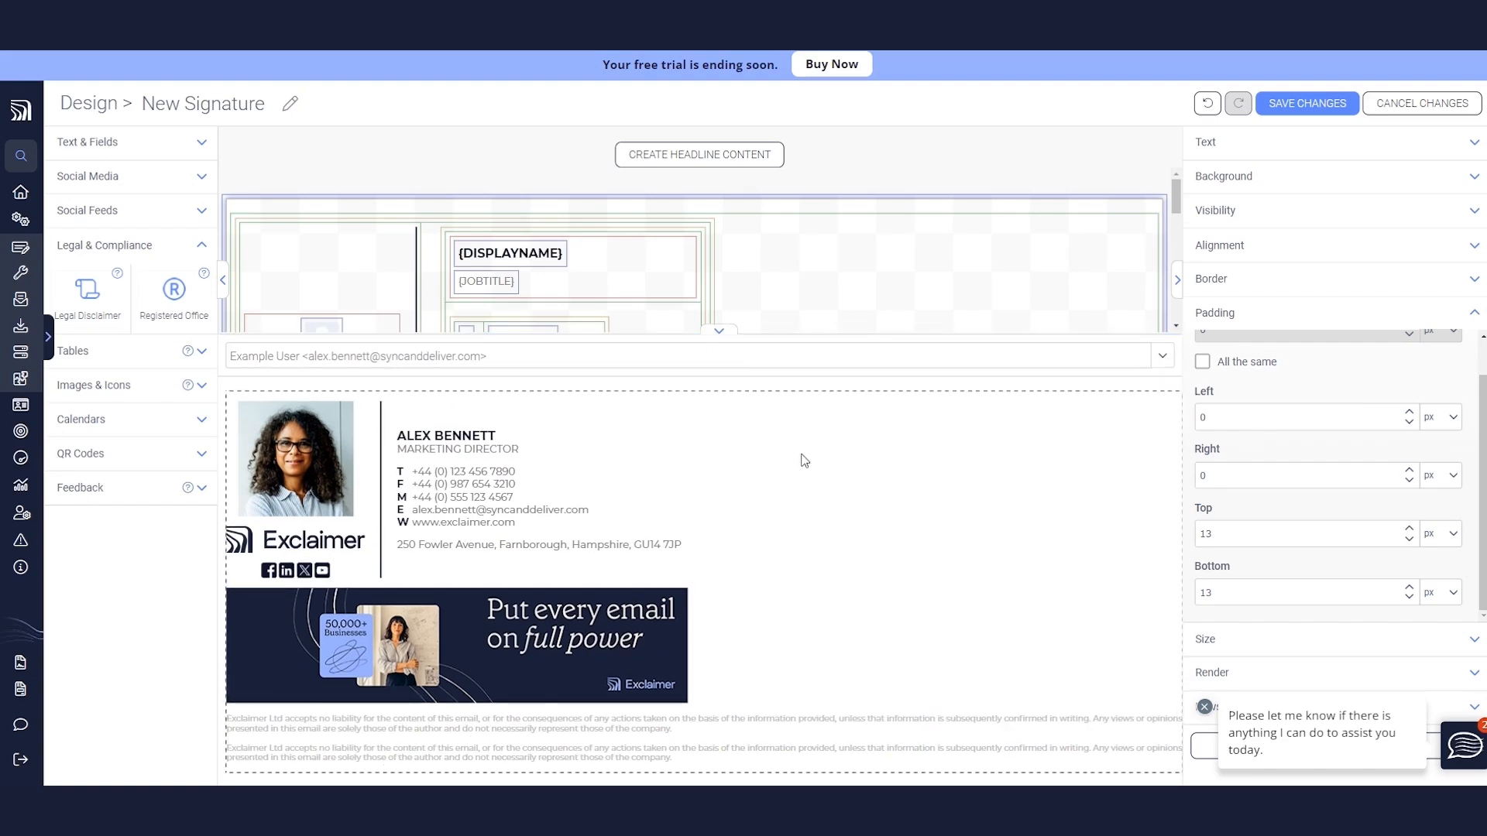
- Rename the signature to Demo 2024 and save the changes
{"action": "left_click", "coordinate": [178, 110]}
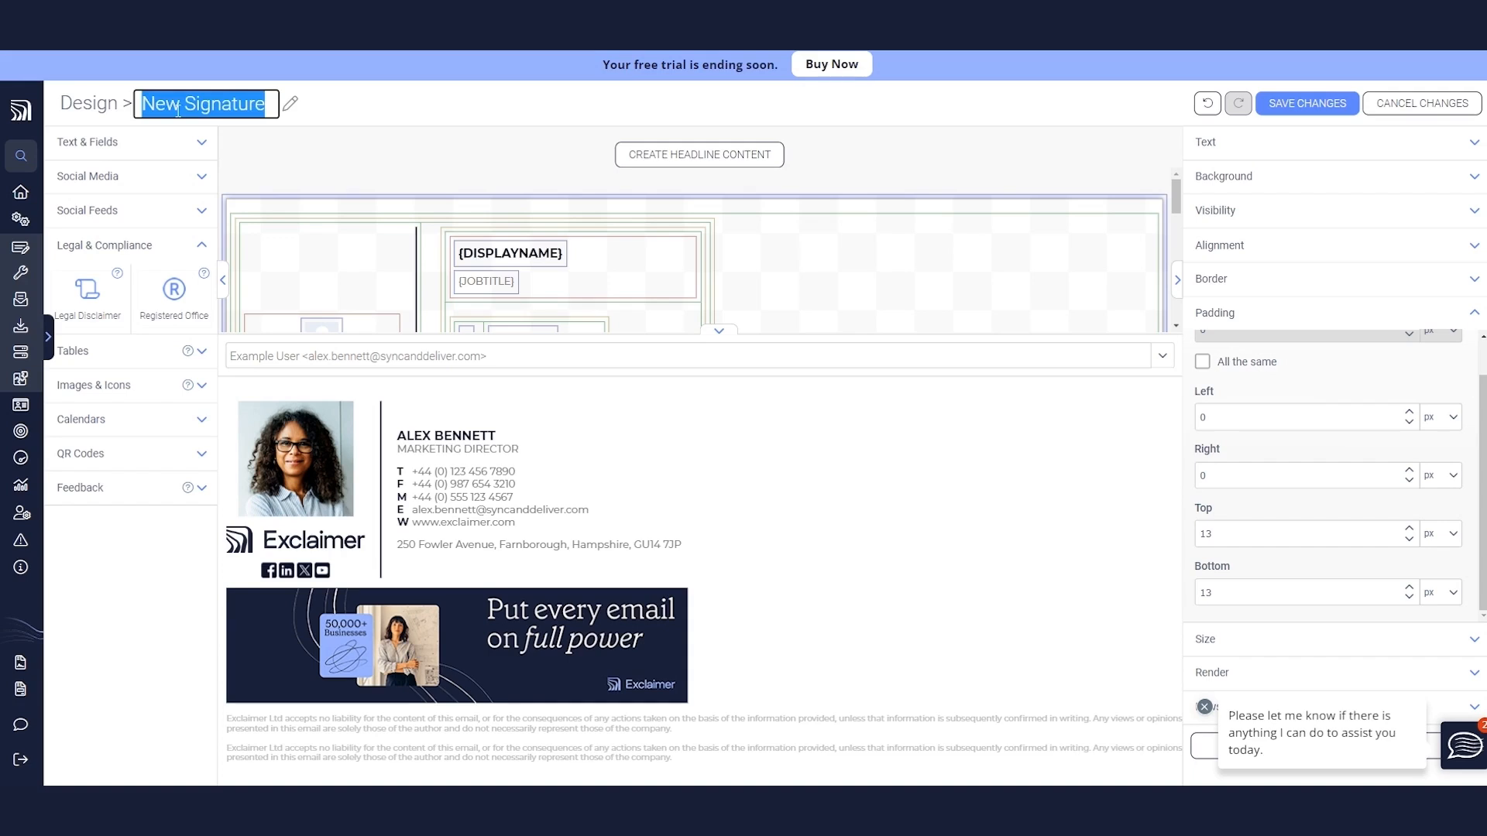
{"action": "type", "text": "Demo 2024"}
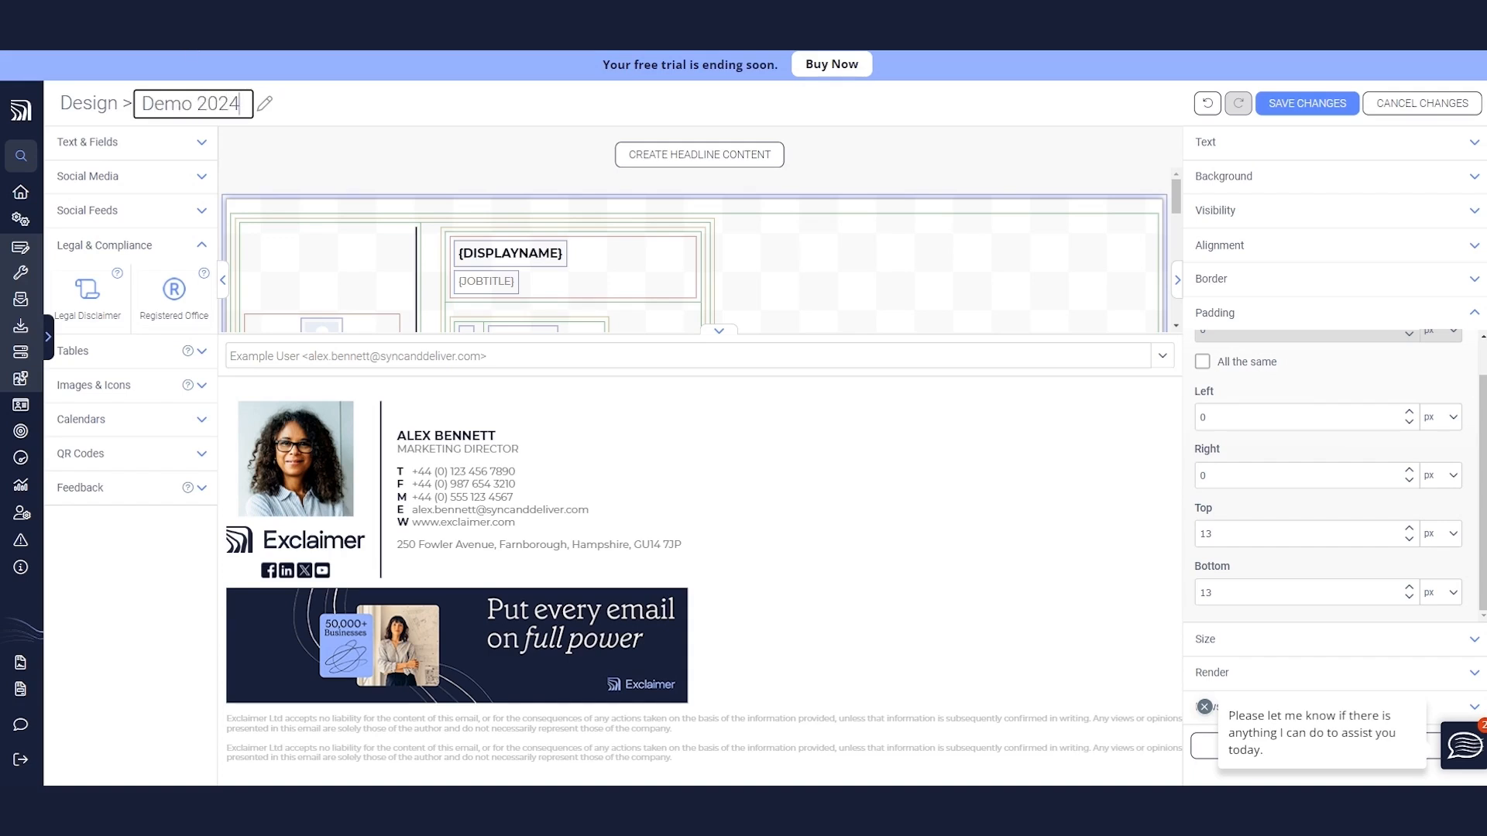
{"action": "left_click", "coordinate": [1289, 109]}
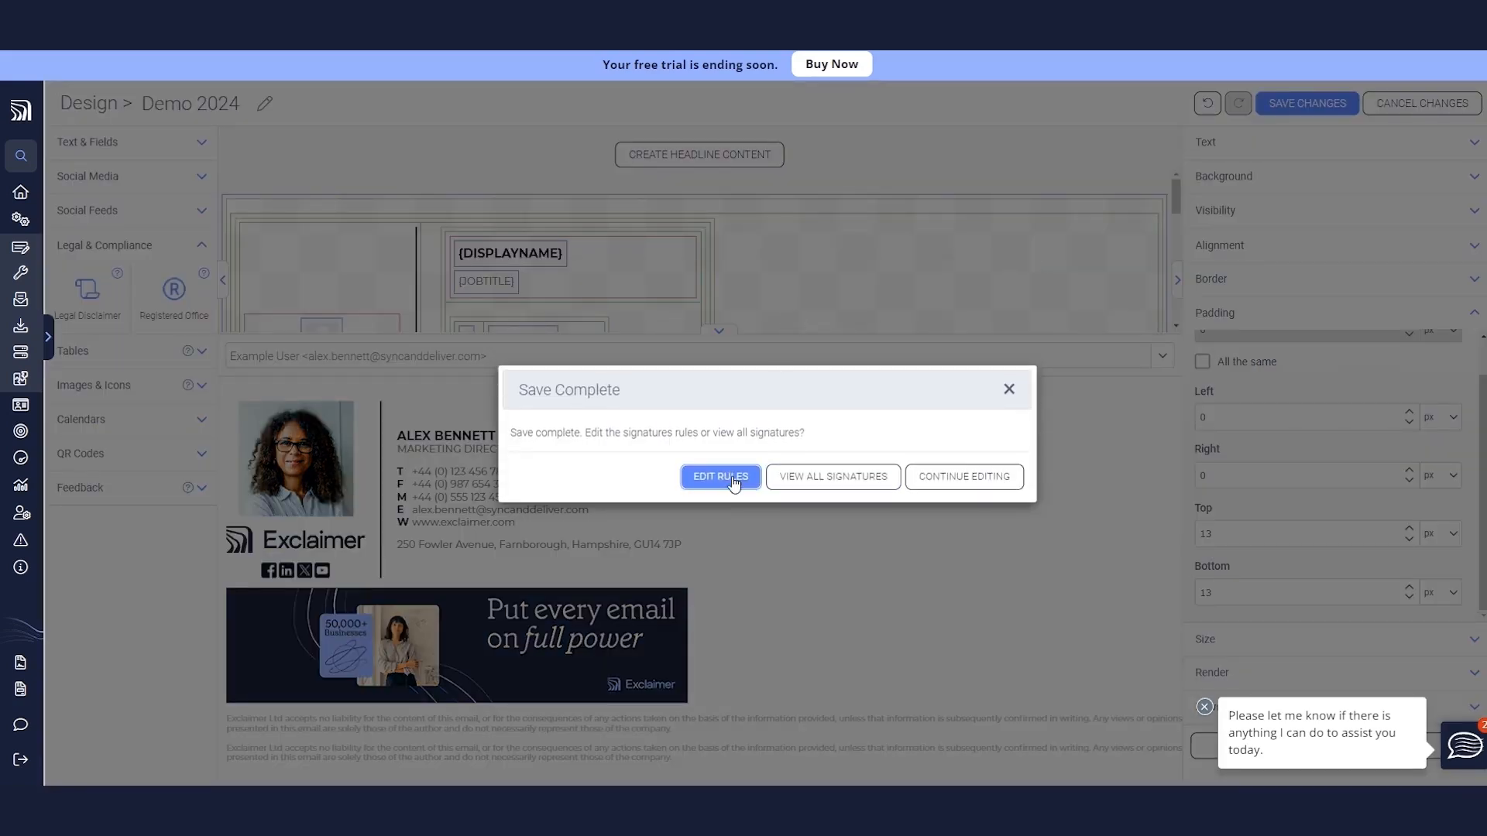
- Open the signature's rules and apply it to everyone in the organisation as senders
{"action": "left_click", "coordinate": [734, 480]}
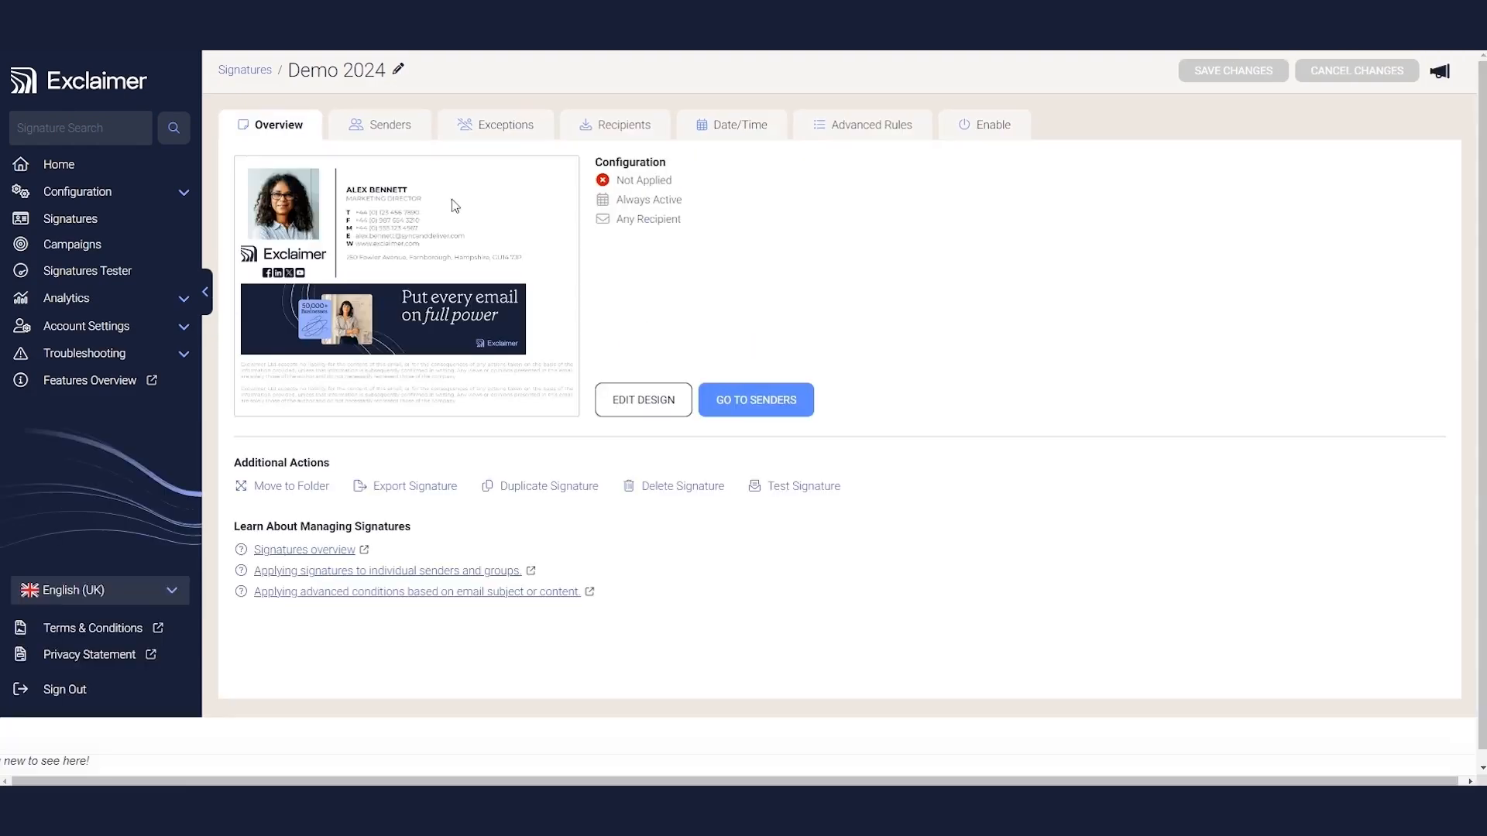
{"action": "left_click", "coordinate": [399, 138]}
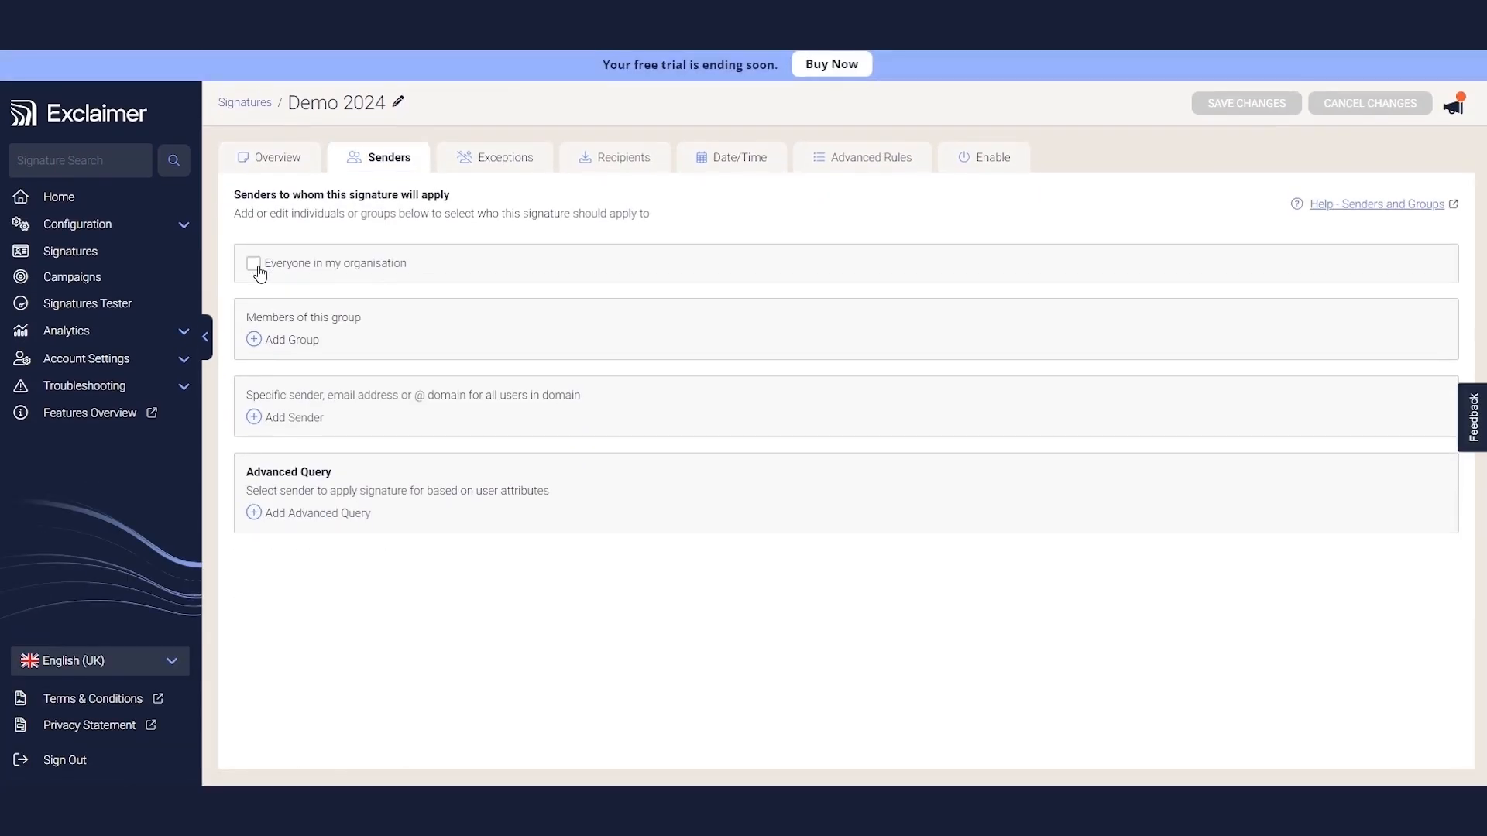
{"action": "left_click", "coordinate": [257, 264]}
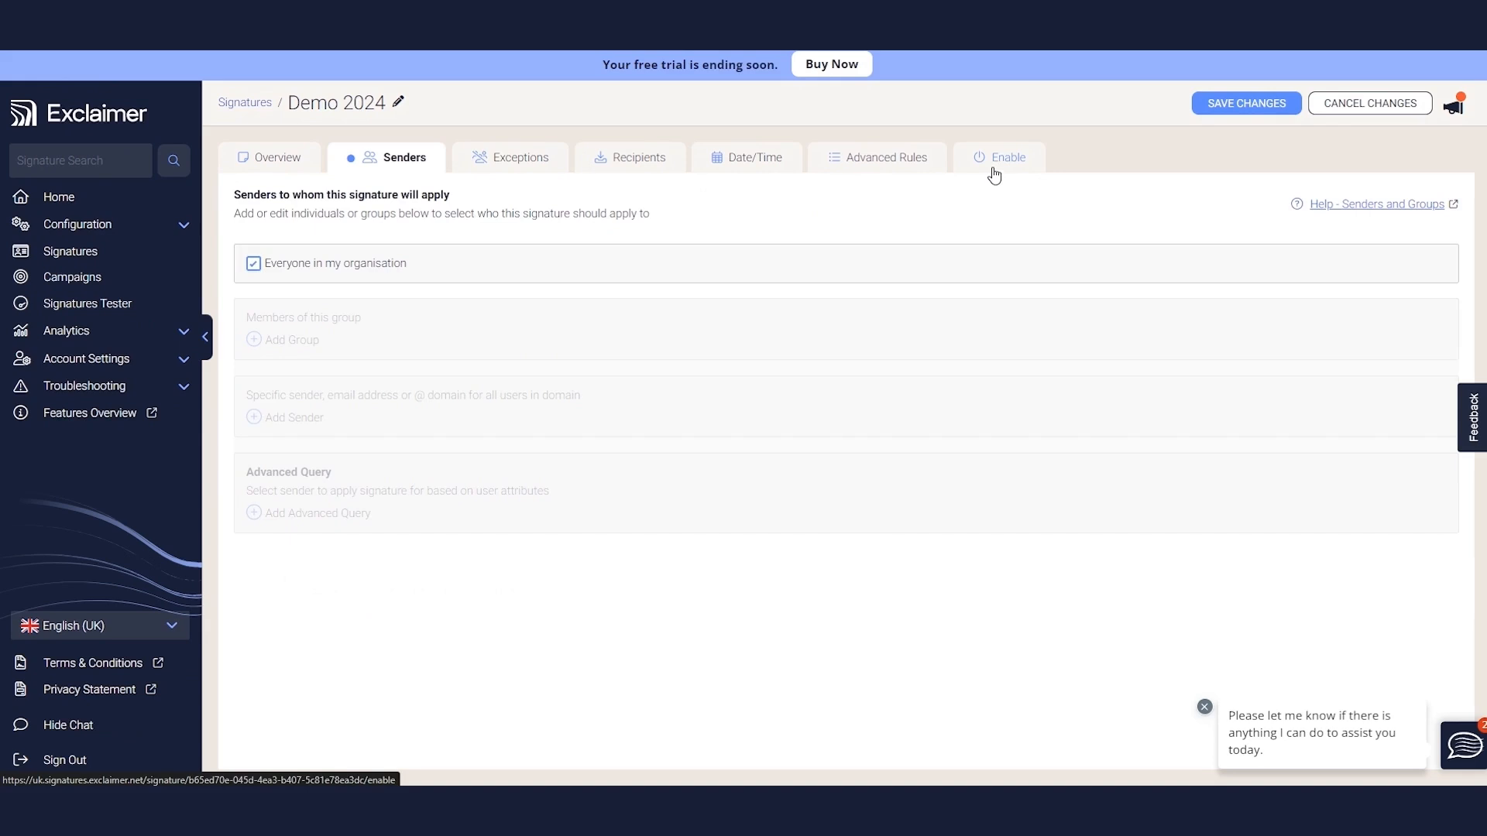
- Enable the signature client-side as default for new messages, replies and forwards, and server-side for all devices, and save
{"action": "left_click", "coordinate": [993, 168]}
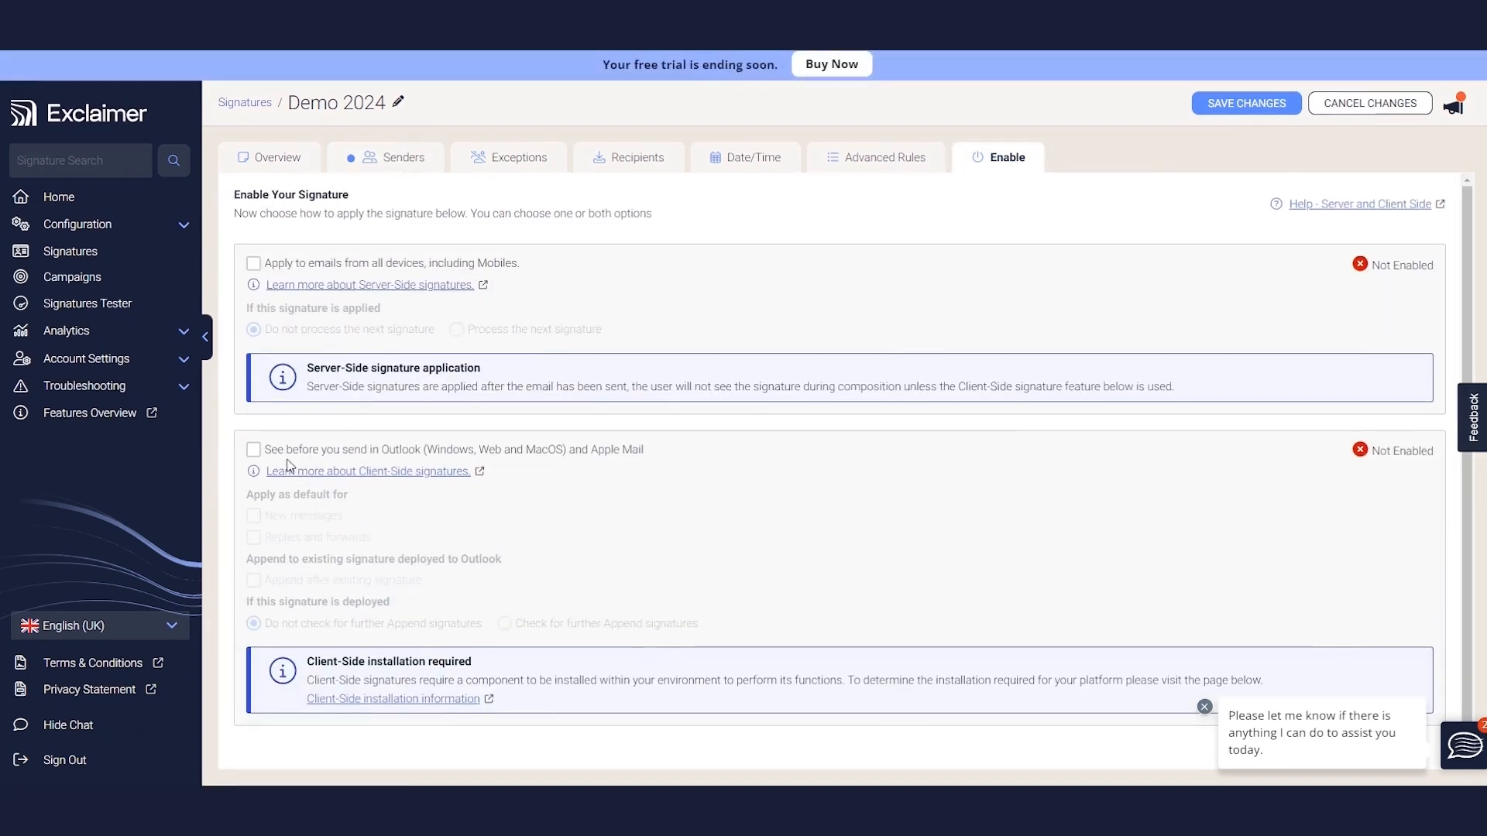
{"action": "left_click", "coordinate": [254, 449]}
{"action": "left_click", "coordinate": [255, 515]}
{"action": "left_click", "coordinate": [254, 538]}
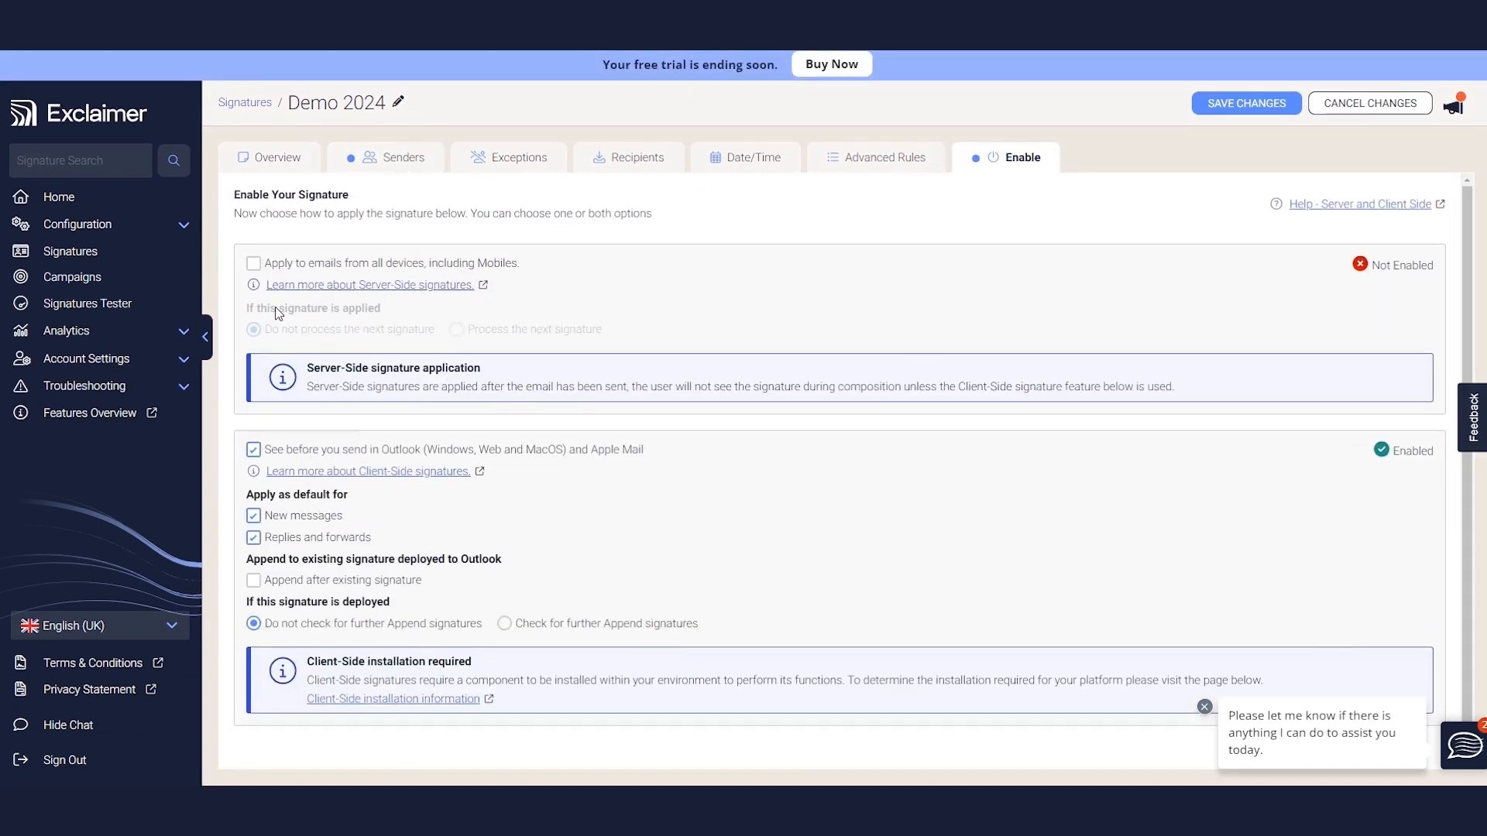
{"action": "left_click", "coordinate": [254, 264]}
{"action": "left_click", "coordinate": [1247, 103]}
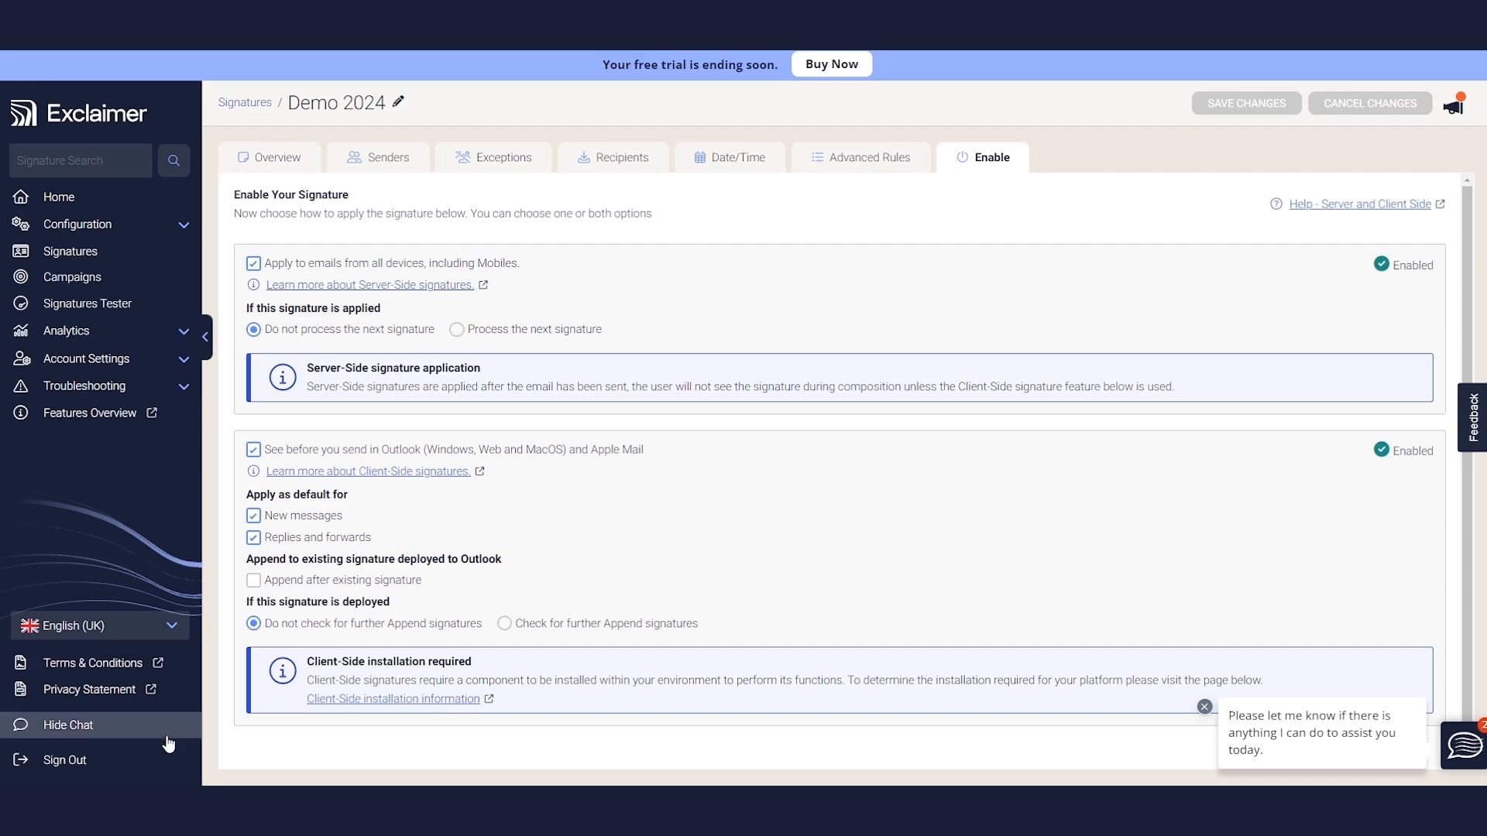
- Open a page from the Troubleshooting section
{"action": "left_click", "coordinate": [91, 387]}
{"action": "left_click", "coordinate": [70, 466]}
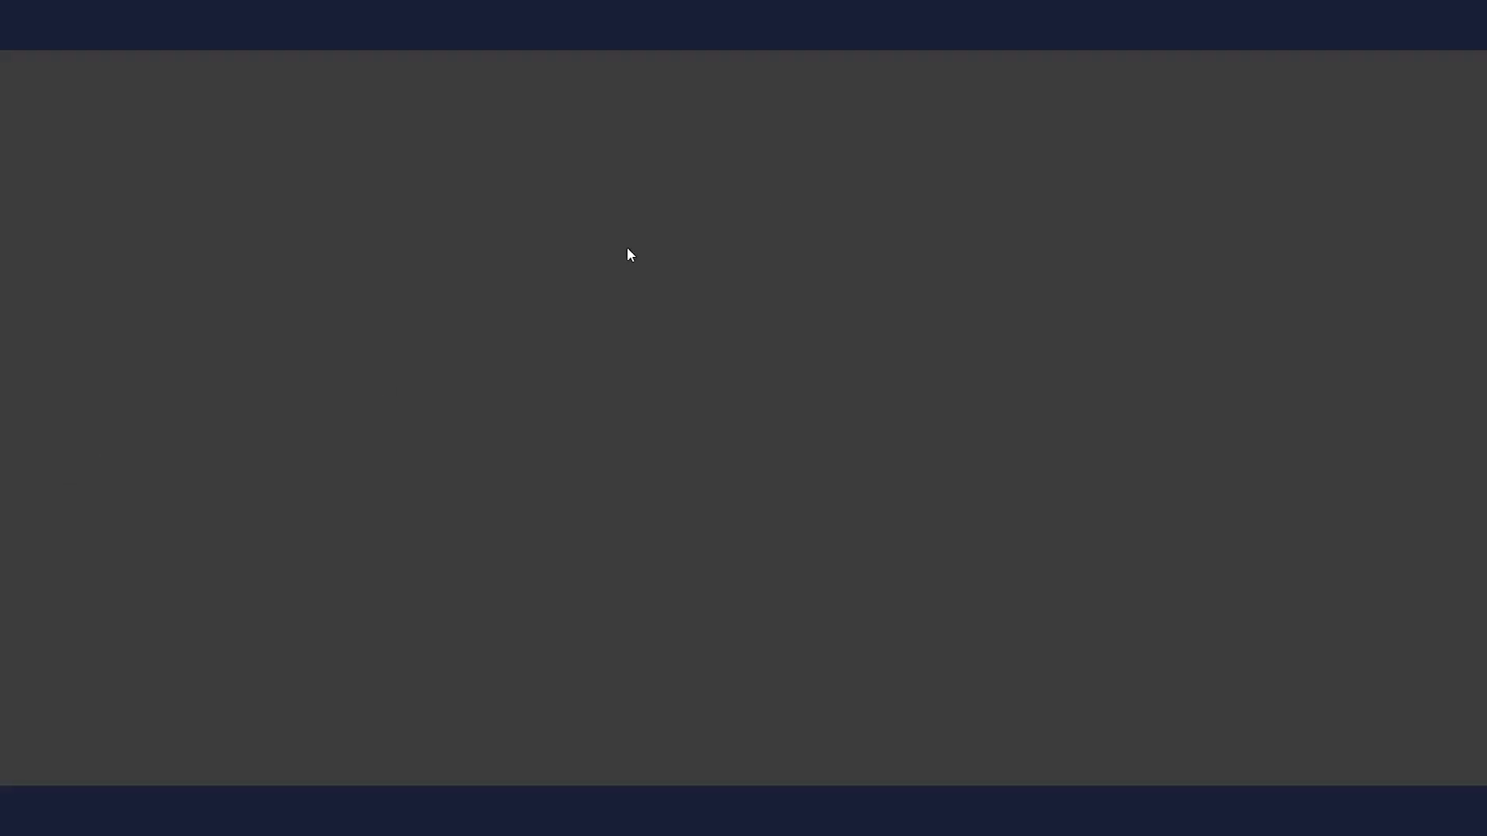